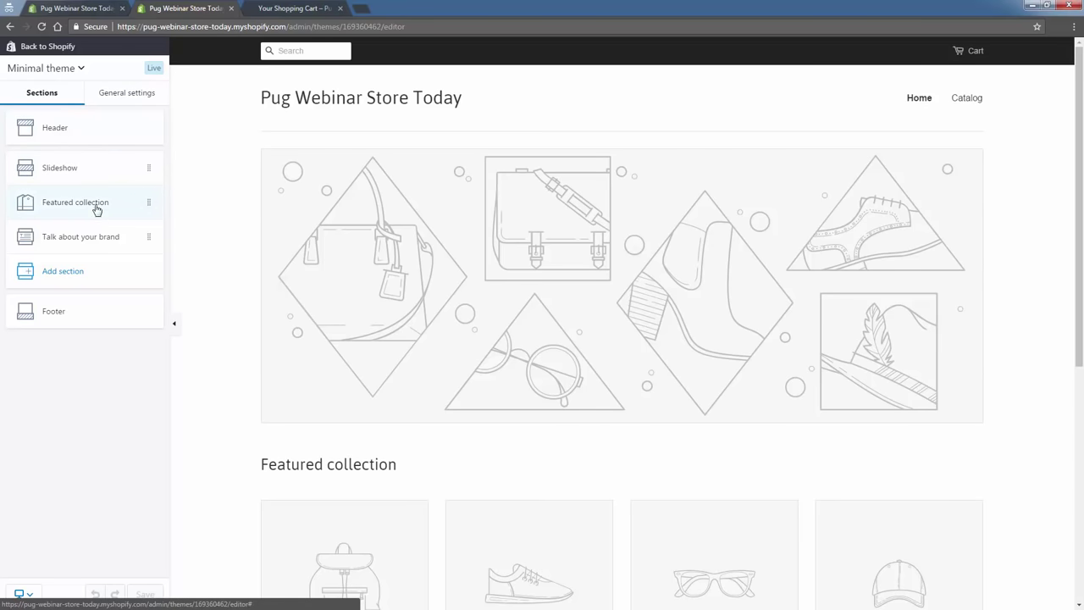
Open the Minimal theme's Colors section under General settings.
left_click(108, 95)
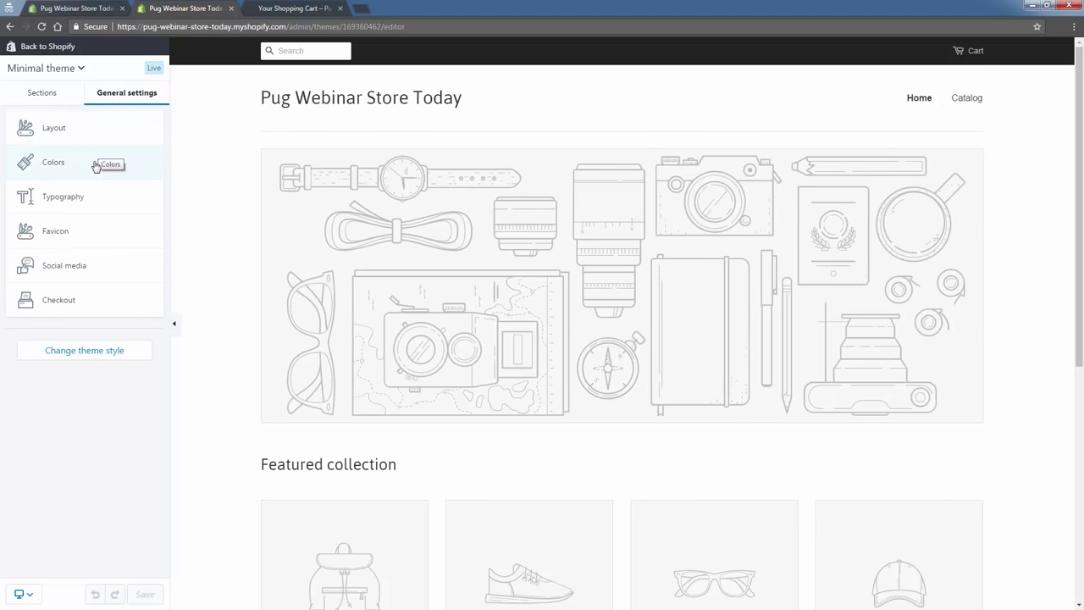
left_click(96, 166)
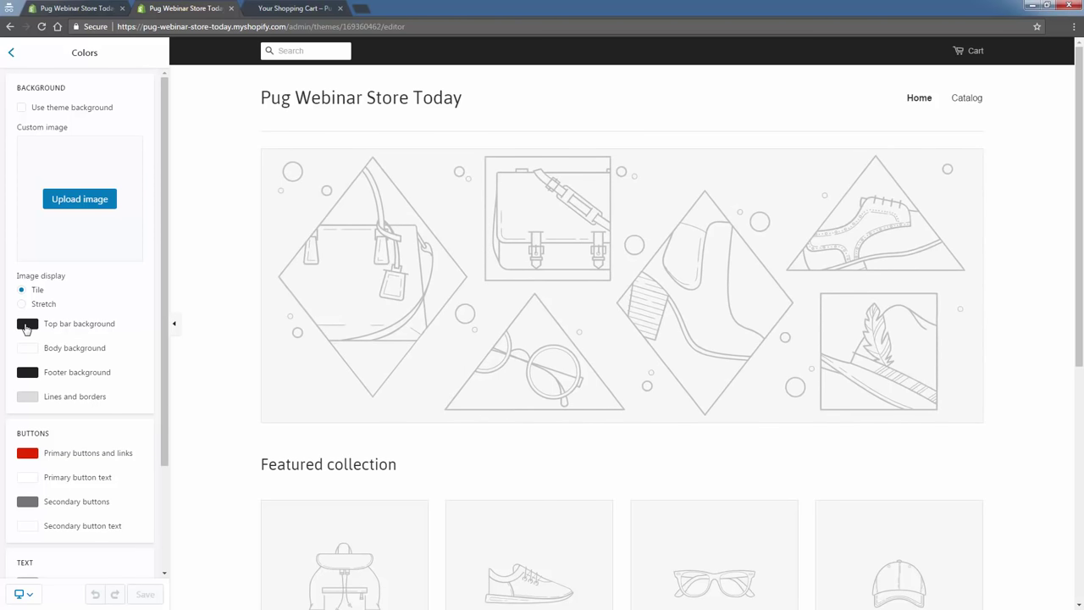
Set the top bar background to red #bf1010 and start a new browser tab.
left_click(26, 327)
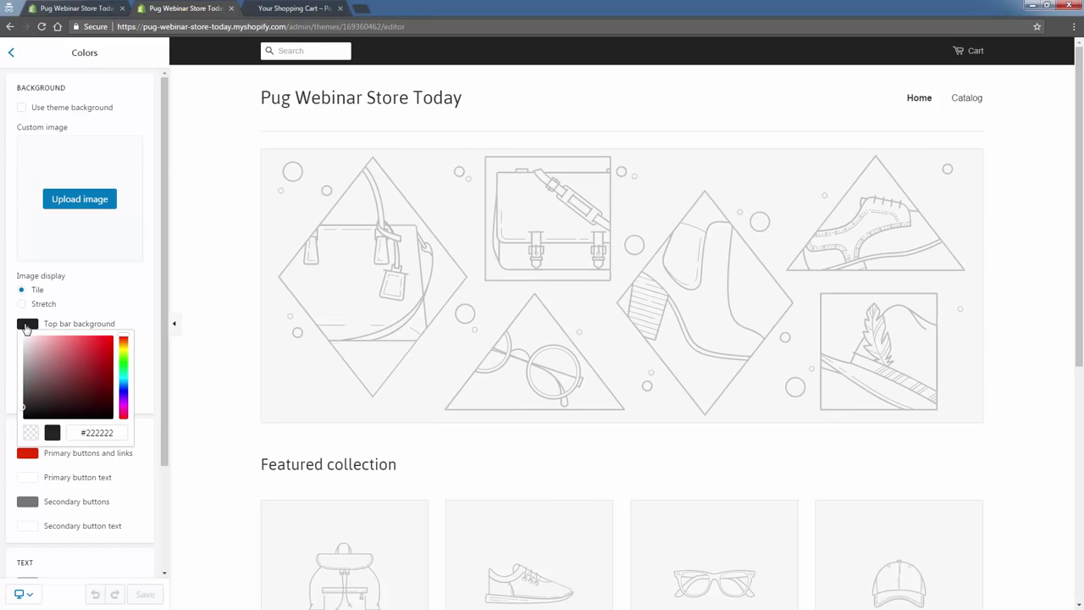
mouse_move(59, 376)
left_mouse_down()
mouse_move(93, 390)
mouse_move(100, 339)
mouse_move(108, 382)
mouse_move(106, 361)
left_mouse_up()
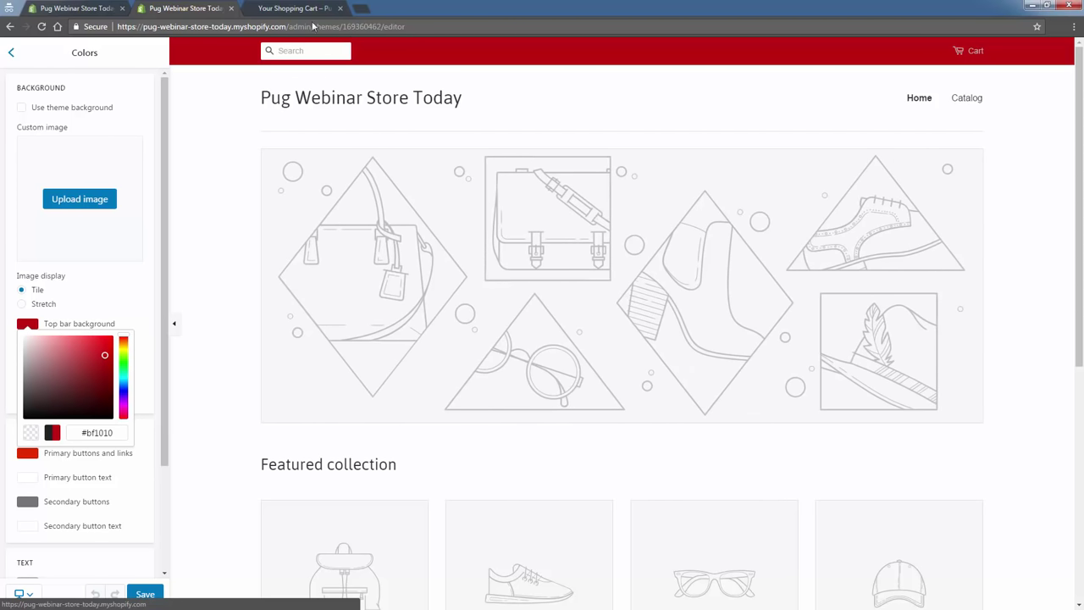
left_click(360, 8)
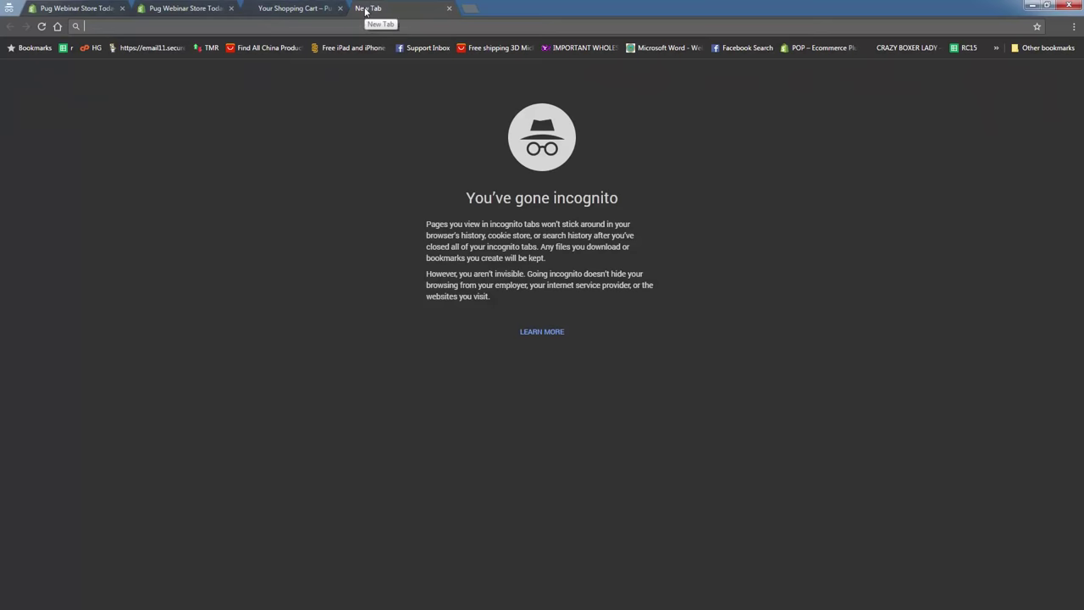
Search Google Images for 'pugs', then go back to the theme editor tab.
type("pugs")
key("Return")
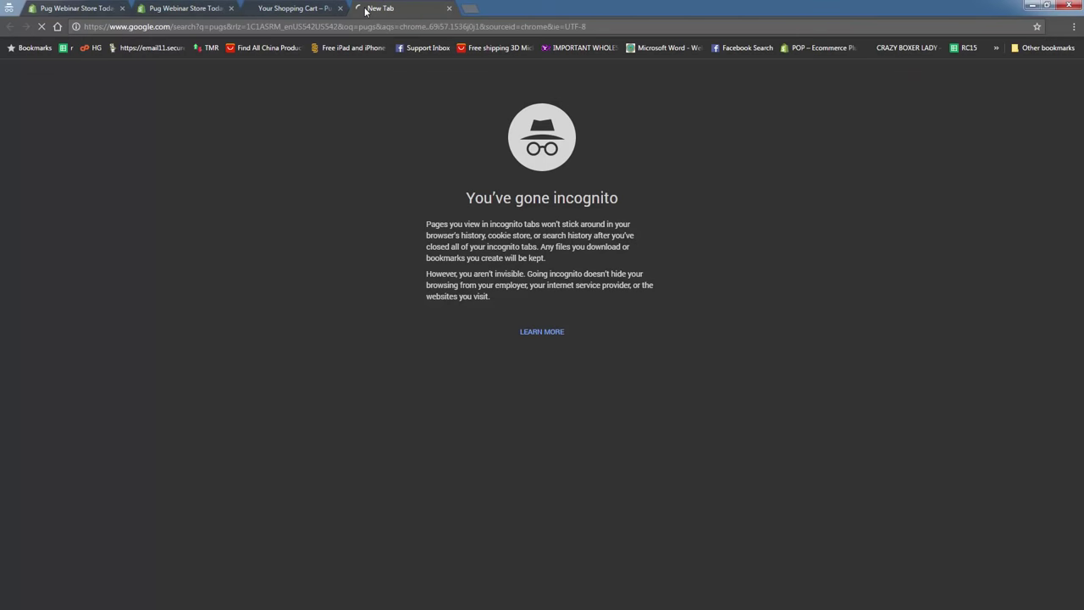
left_click(135, 96)
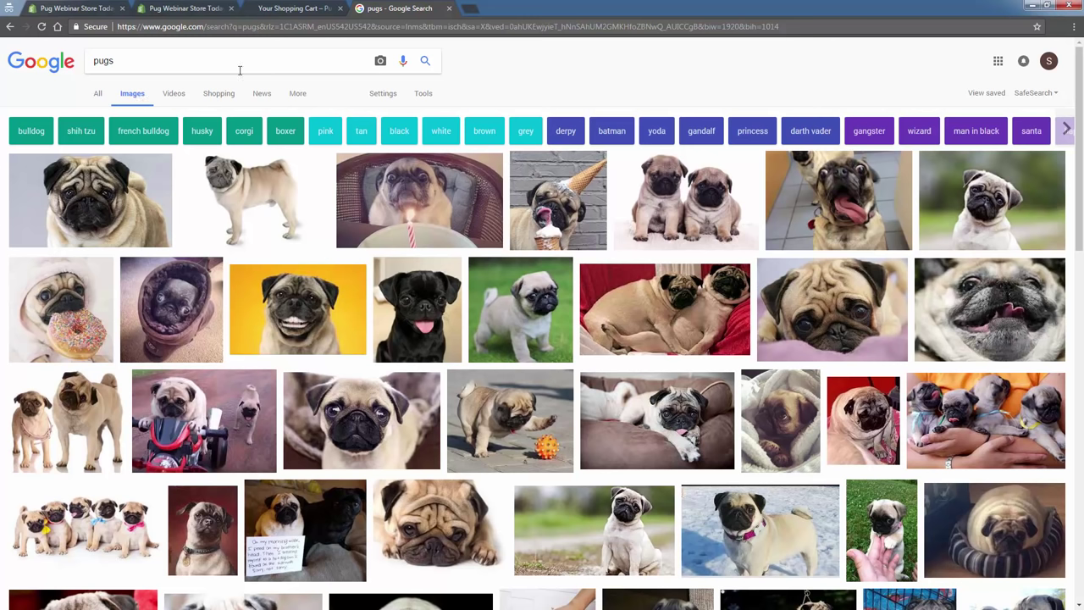
left_click(195, 8)
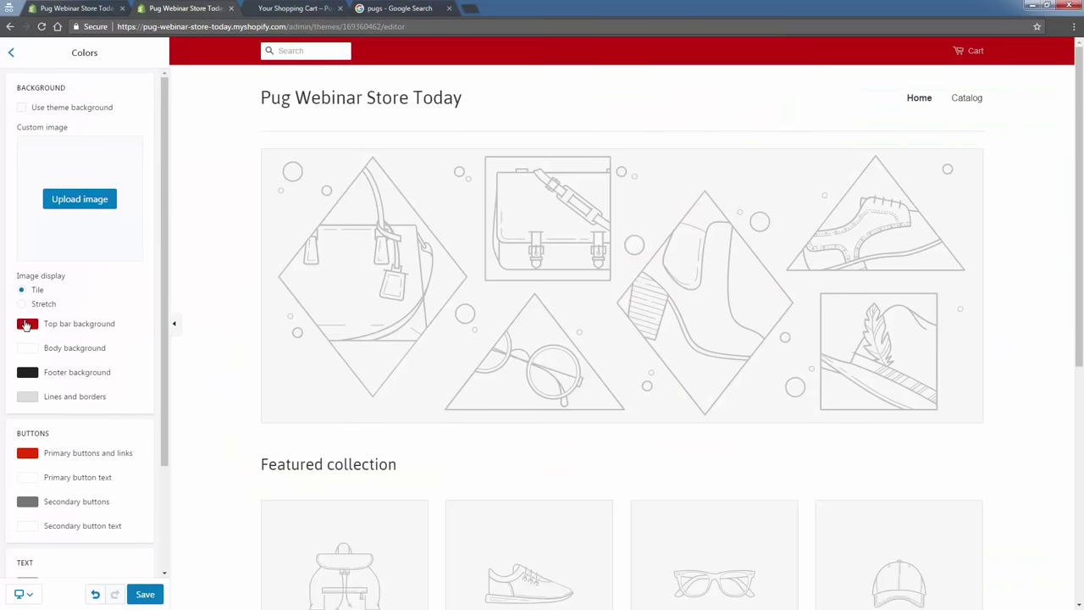
Adjust the top bar background to golden yellow #c48c07, comparing against the pug photos.
left_click(24, 324)
left_click(122, 354)
left_click_drag(120, 353, 123, 353)
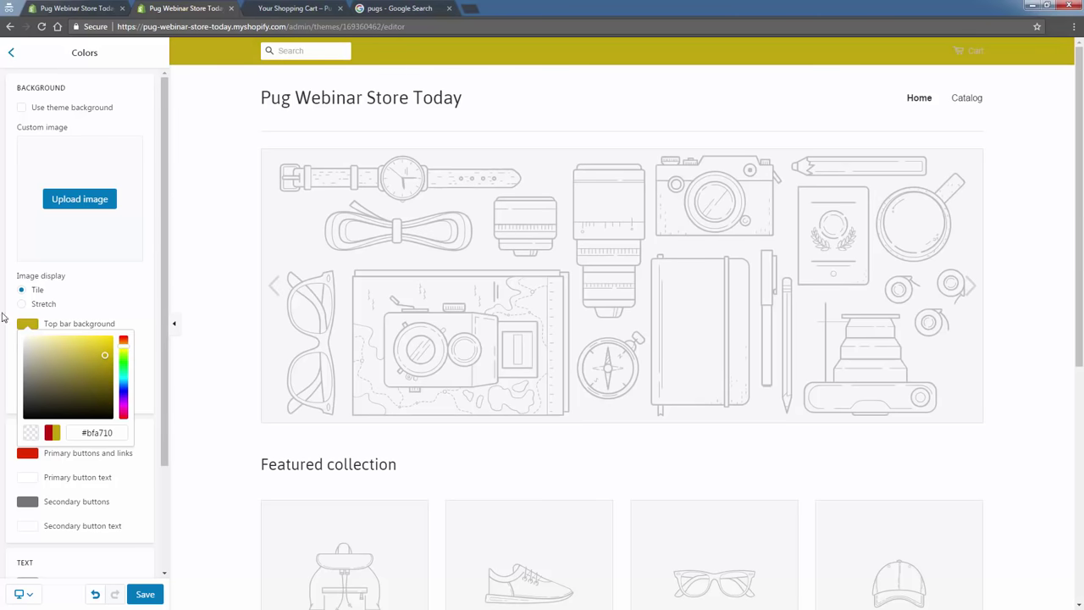
mouse_move(105, 356)
left_mouse_down()
mouse_move(104, 371)
mouse_move(108, 352)
mouse_move(123, 349)
left_mouse_up()
left_click(123, 352)
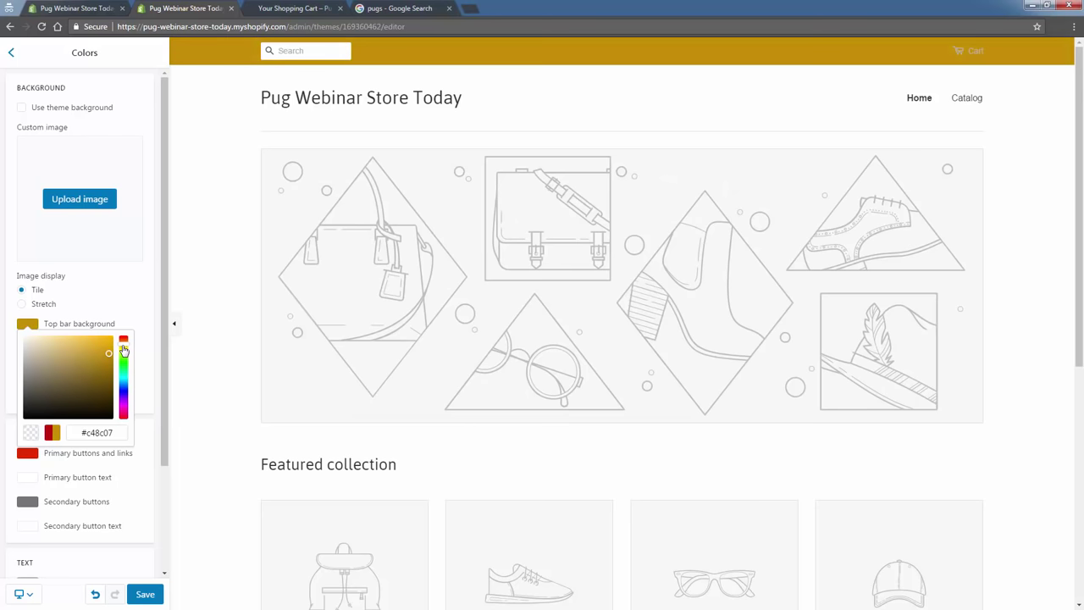
left_click(419, 8)
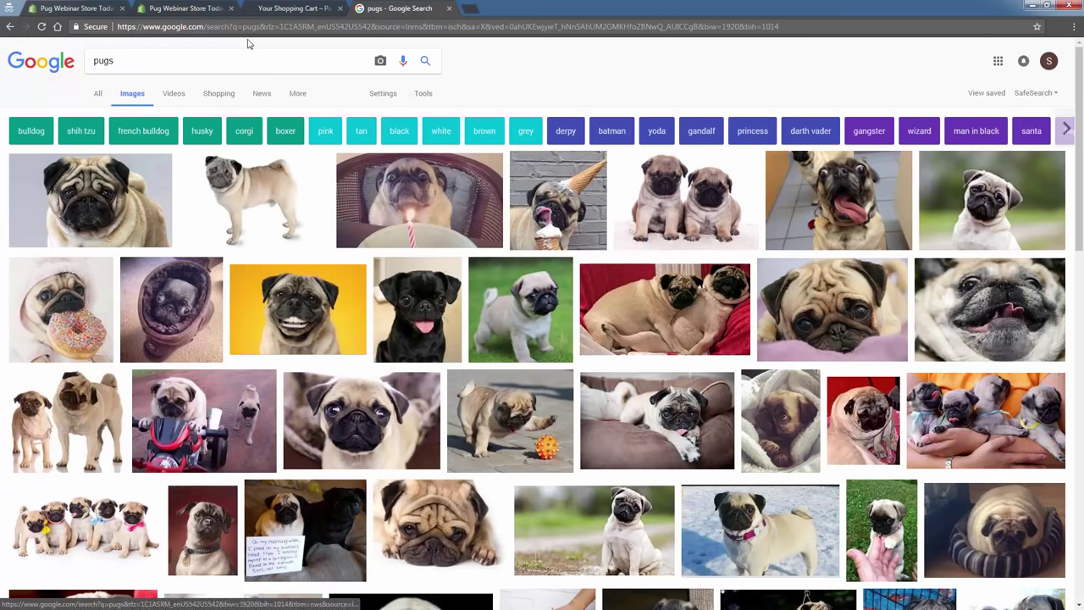
left_click(204, 9)
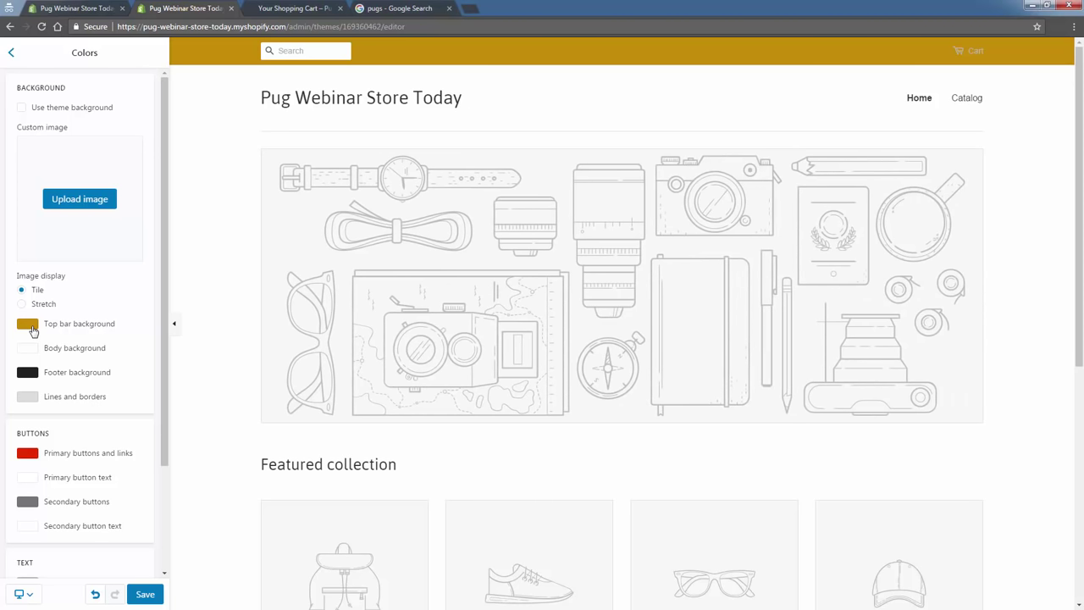
left_click(33, 330)
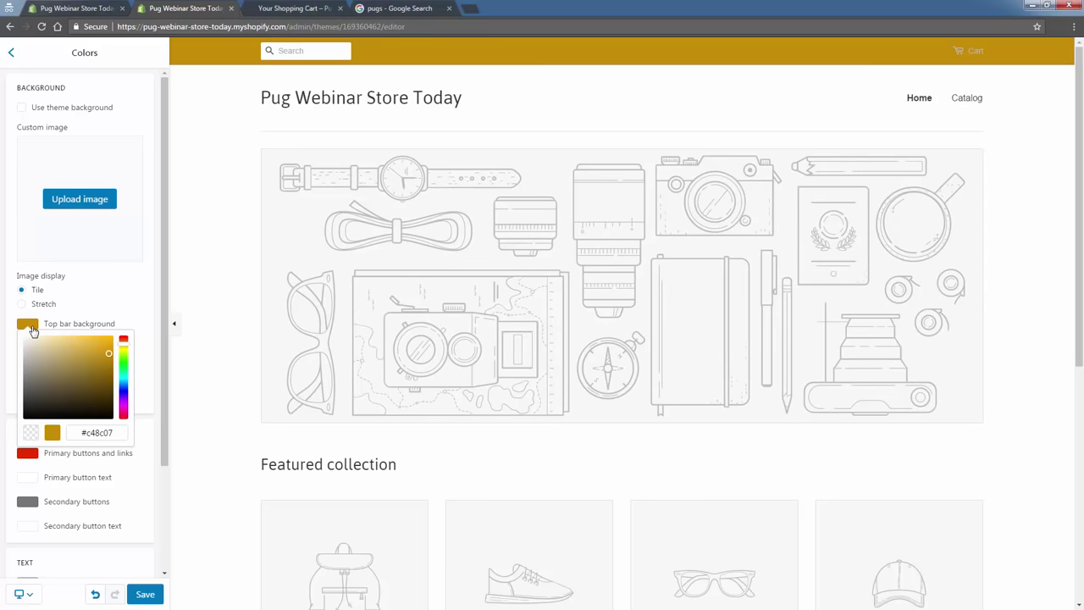
double_click(101, 432)
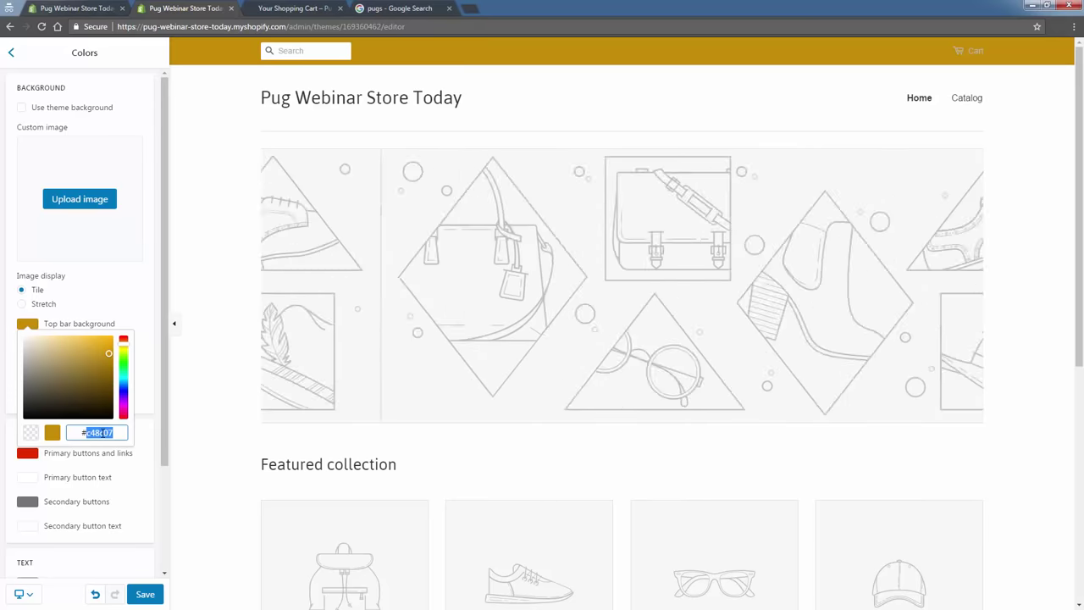
right_click(110, 431)
left_click(119, 457)
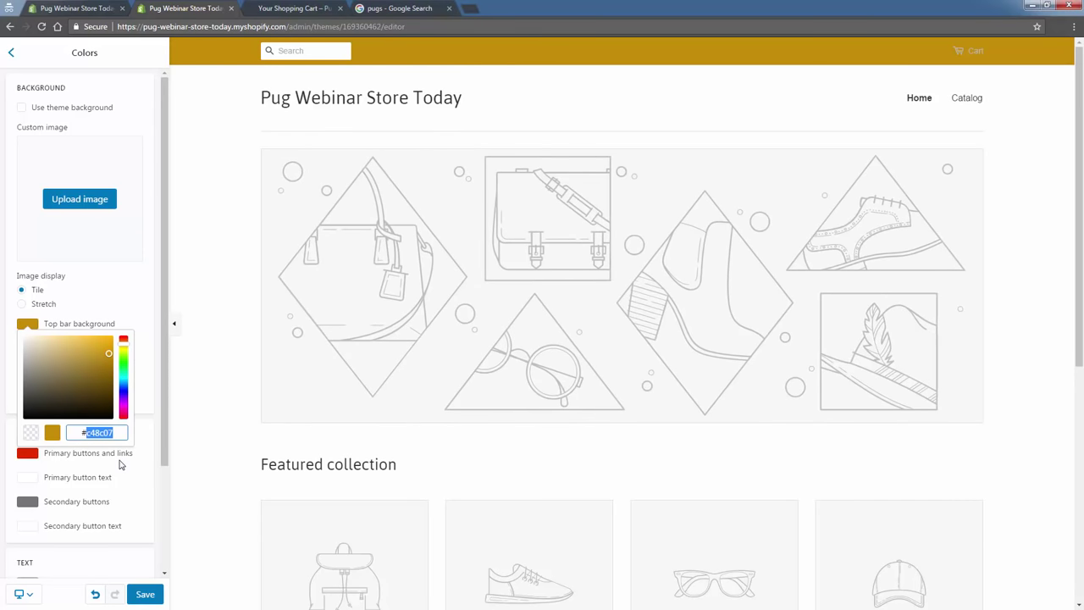
right_click(94, 431)
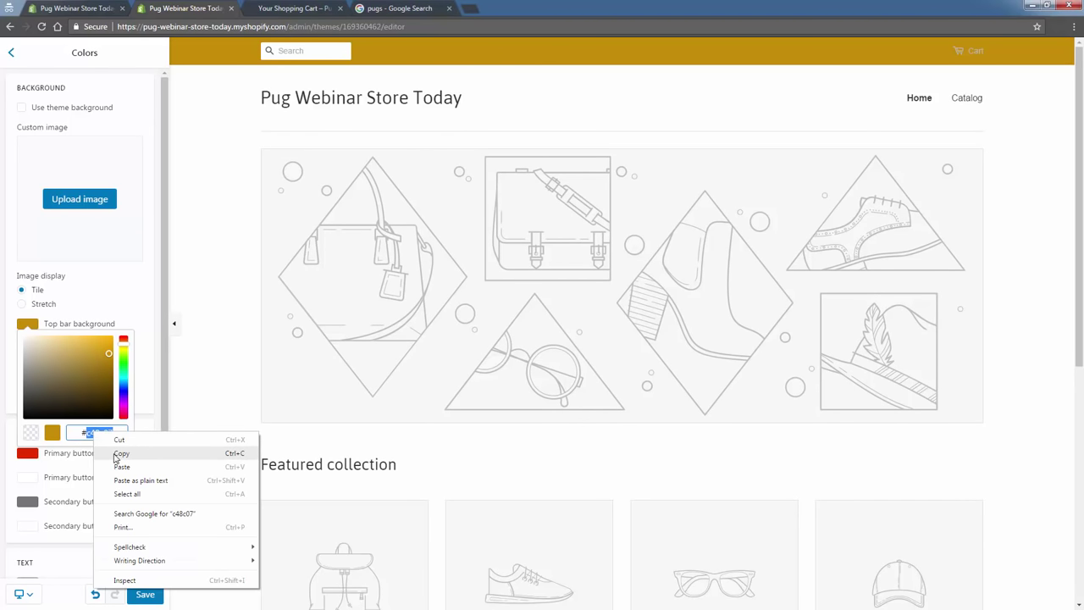
left_click(120, 454)
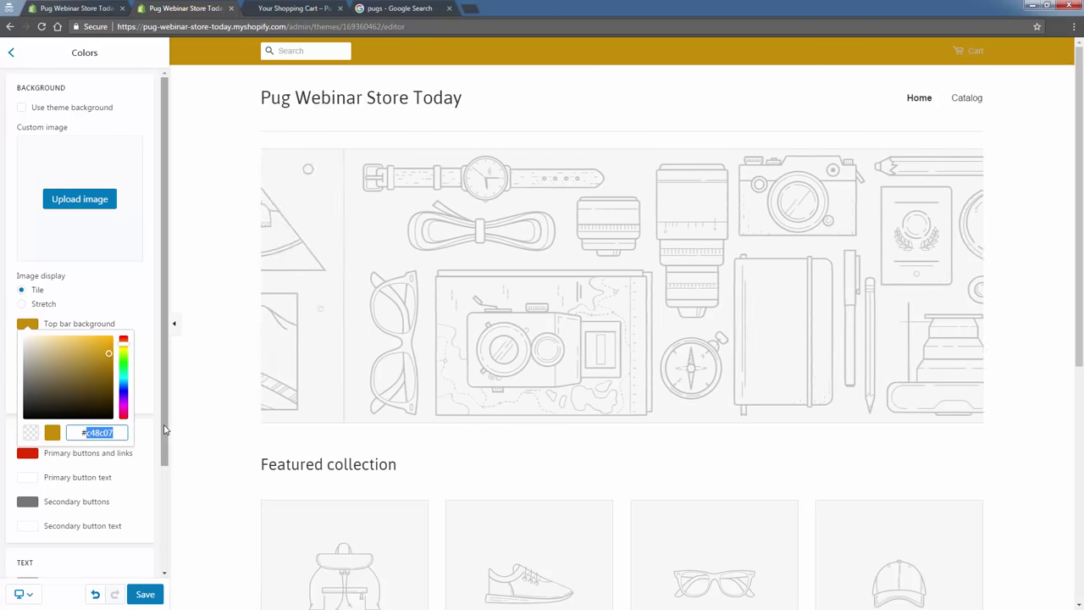
left_click(165, 430)
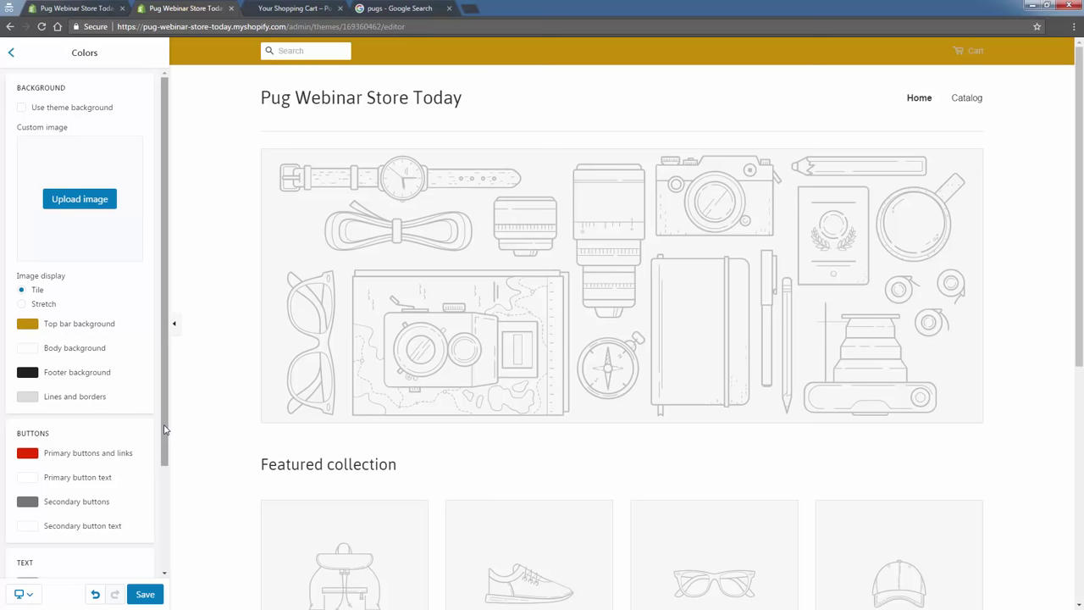
left_click(28, 323)
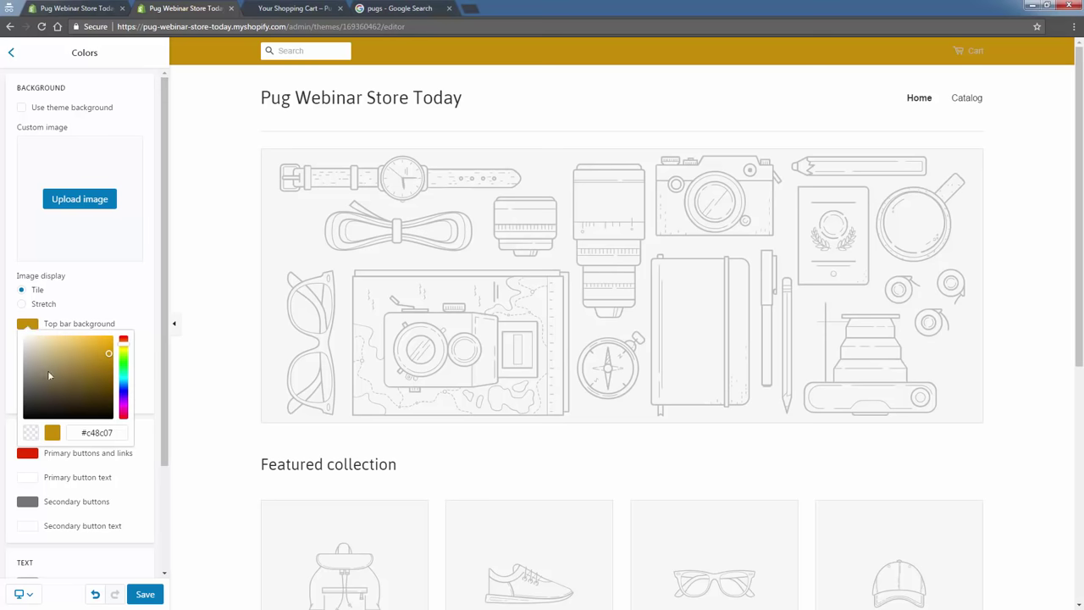
double_click(97, 433)
right_click(97, 435)
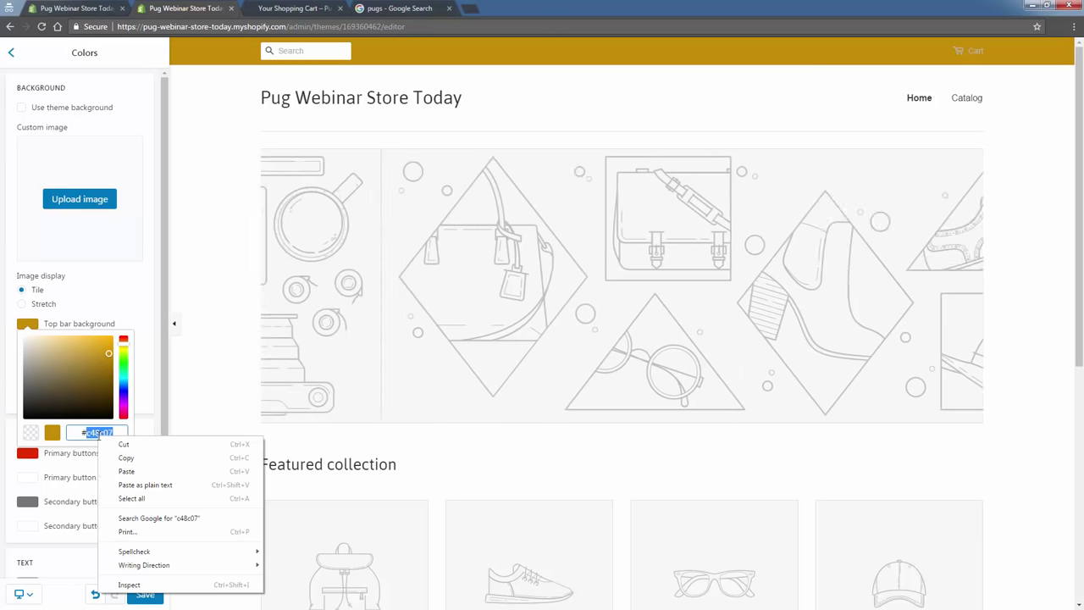
left_click(120, 464)
left_click(152, 437)
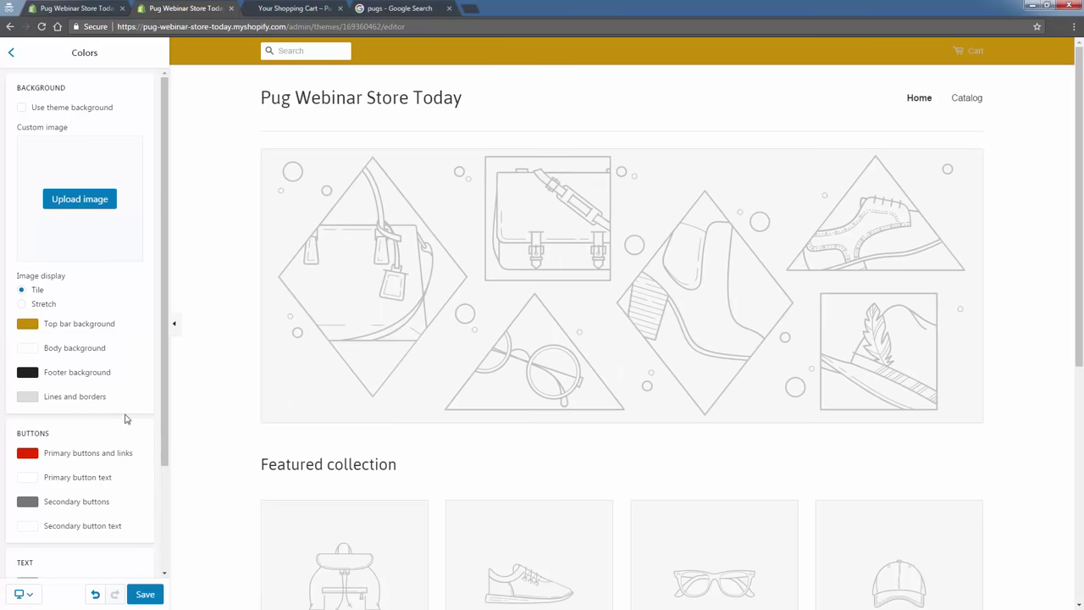
Paste gold #c48c07 into the footer background colour field.
scroll(251, 559, "down", 5)
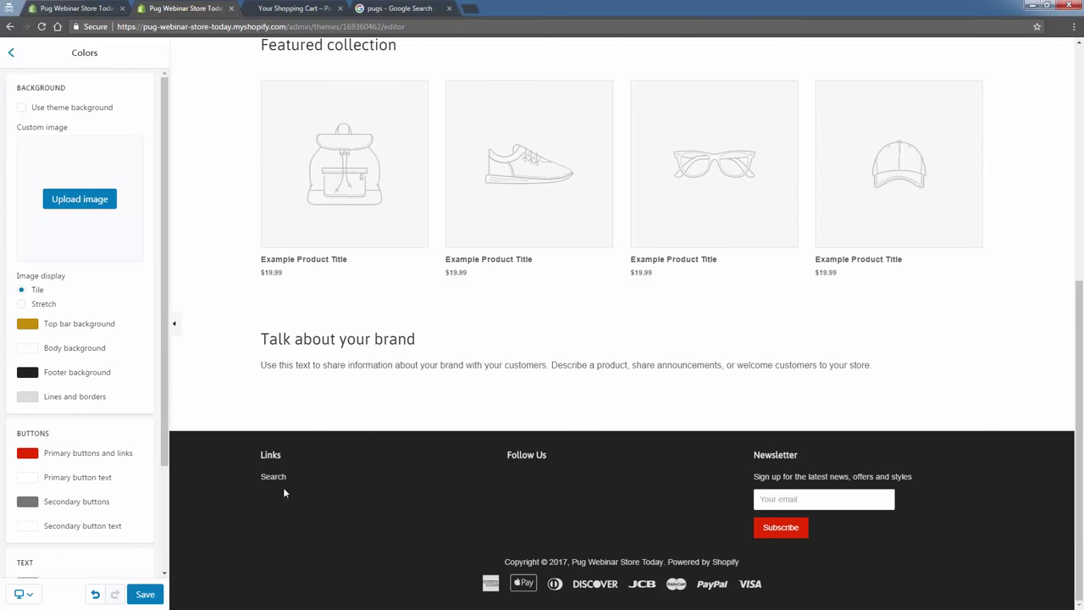
left_click(28, 374)
left_click(110, 480)
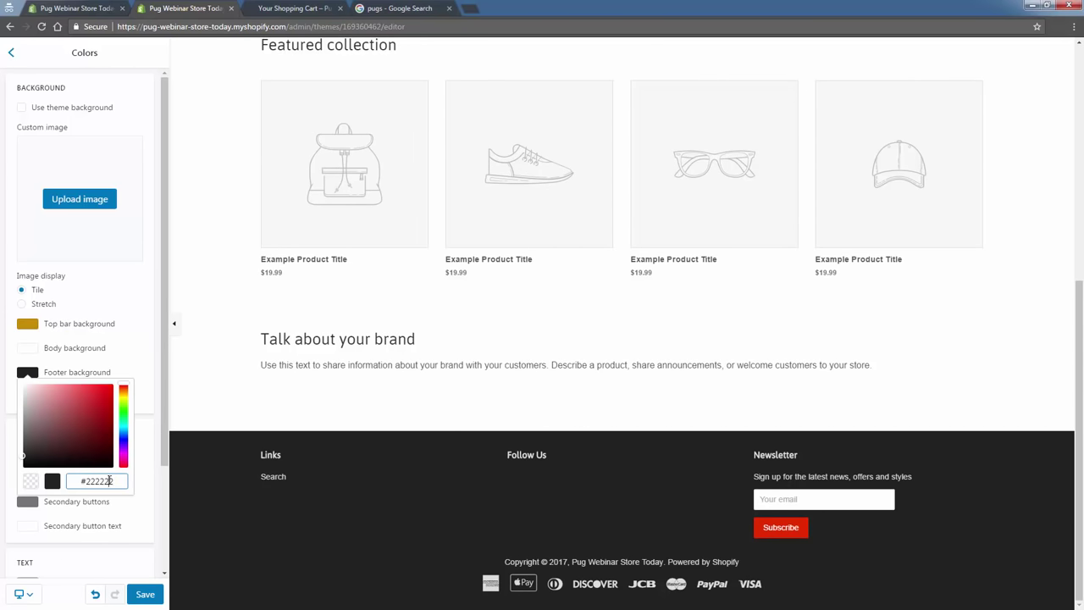
right_click(110, 480)
left_click(127, 356)
left_click(235, 409)
scroll(246, 457, "up", 5)
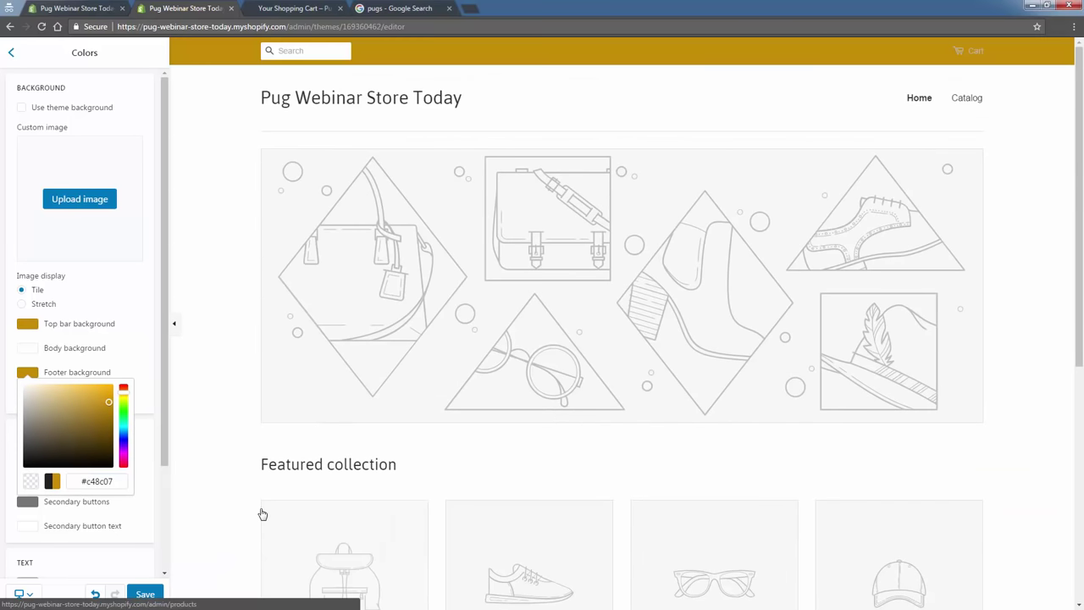
scroll(254, 499, "down", 10)
left_click(149, 348)
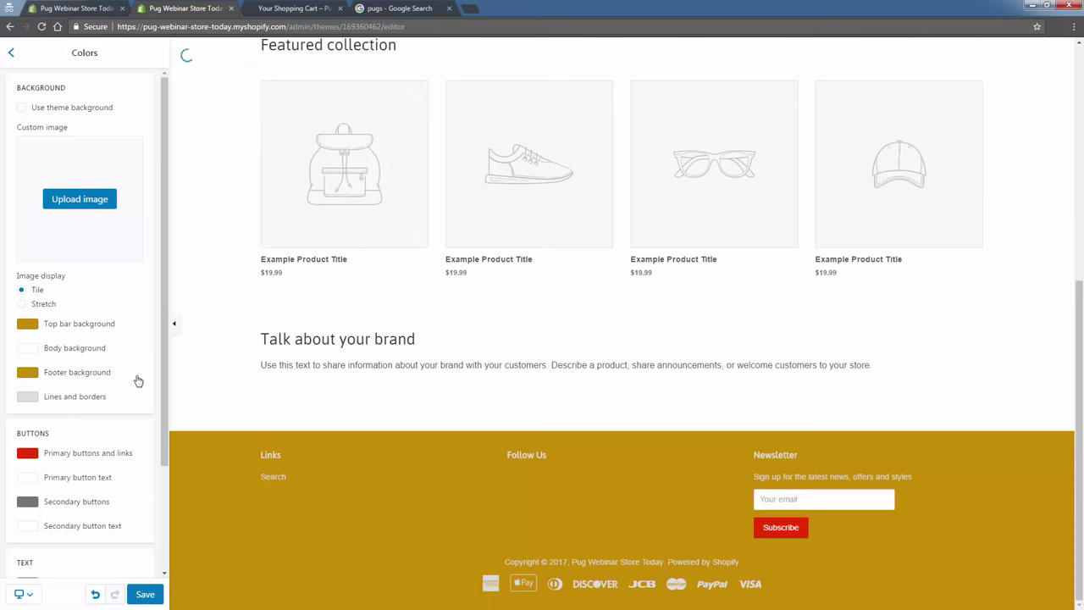
scroll(213, 465, "up", 3)
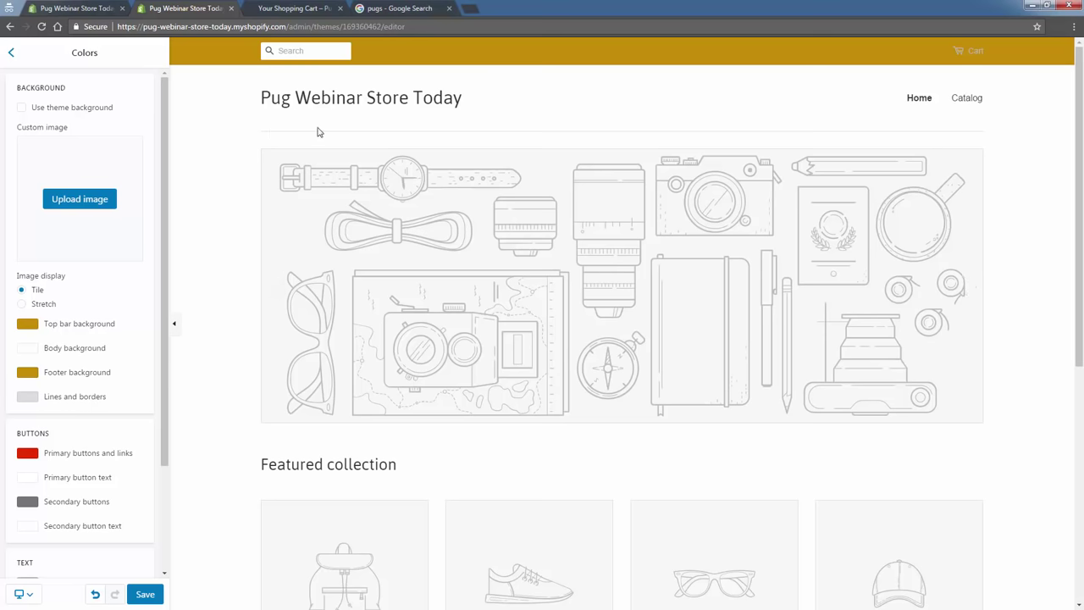
Replace the lines and borders colour dddddd with gold #c48c07.
left_click(34, 397)
double_click(106, 504)
right_click(105, 505)
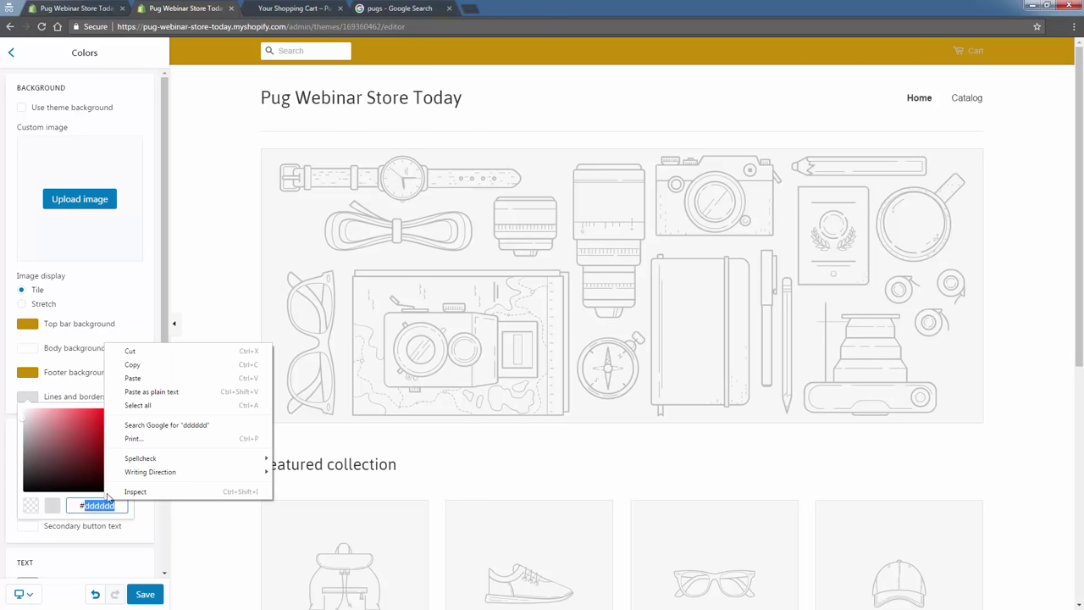
left_click(132, 378)
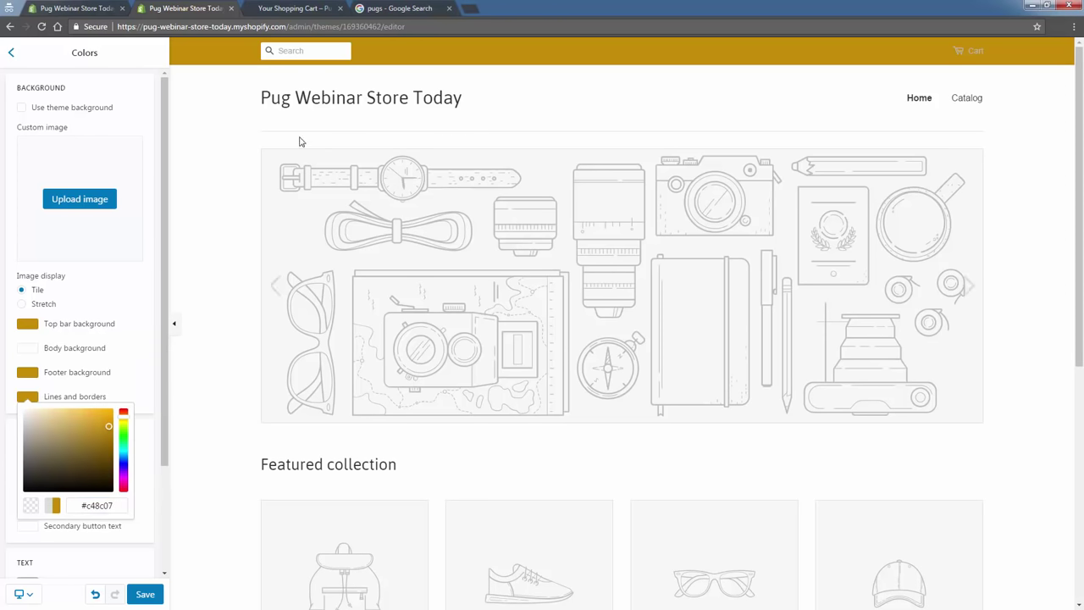
left_click(150, 362)
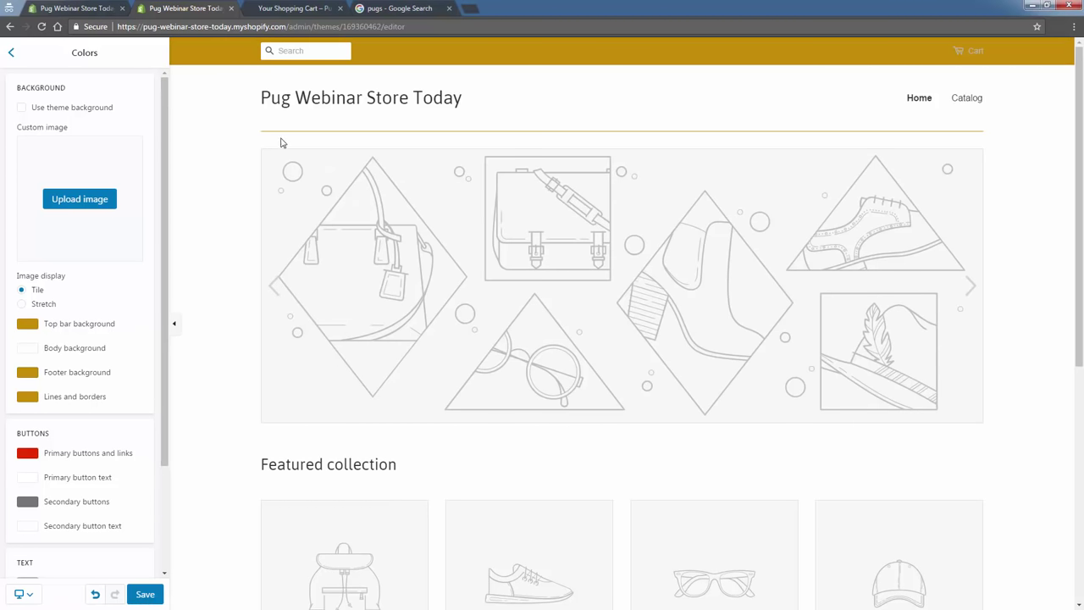
Save the colour changes and scroll the preview down to the footer.
left_click(145, 594)
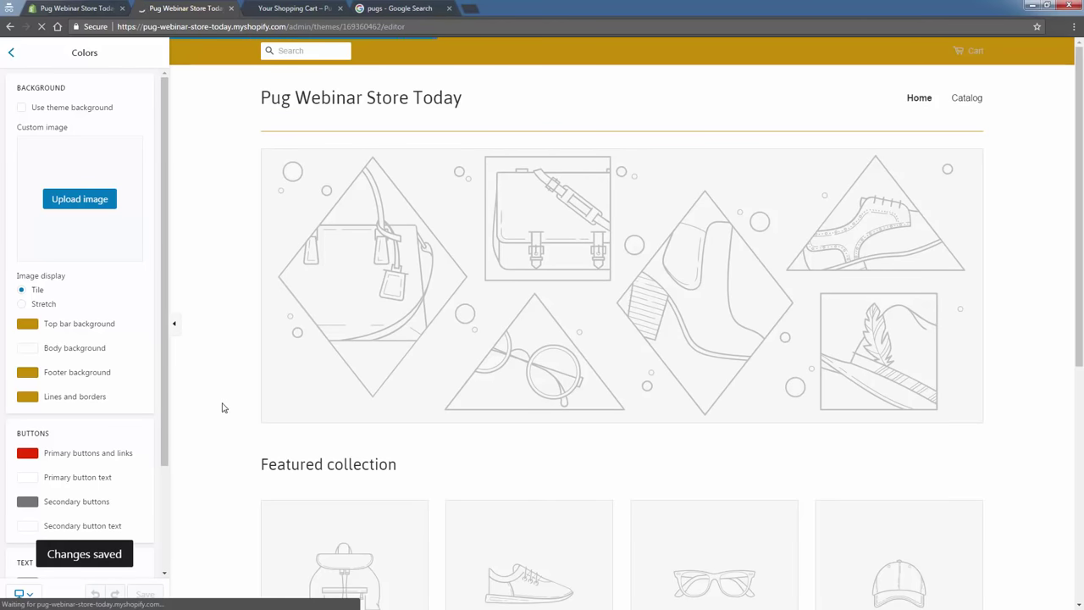
scroll(222, 407, "down", 1)
scroll(223, 406, "down", 5)
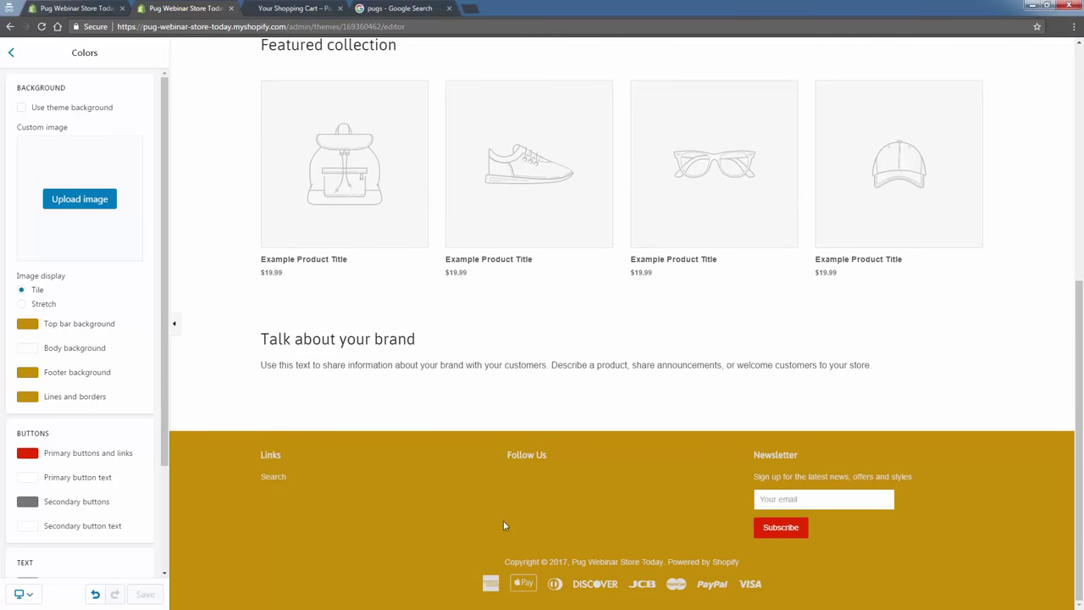
After checking the pug images, set primary buttons and links to green #02ae54.
left_click(388, 10)
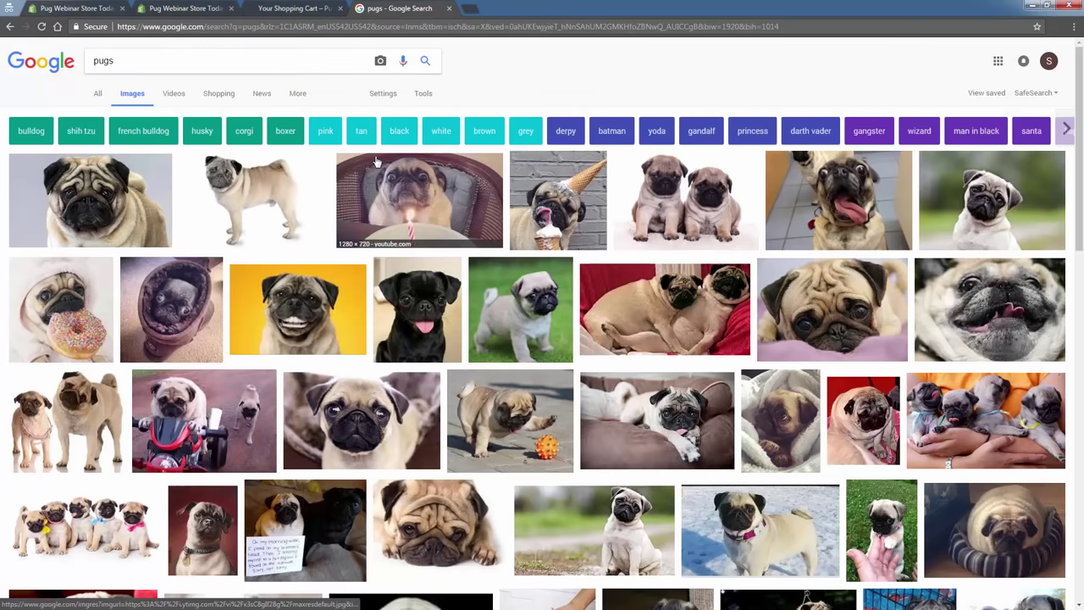
left_click(196, 10)
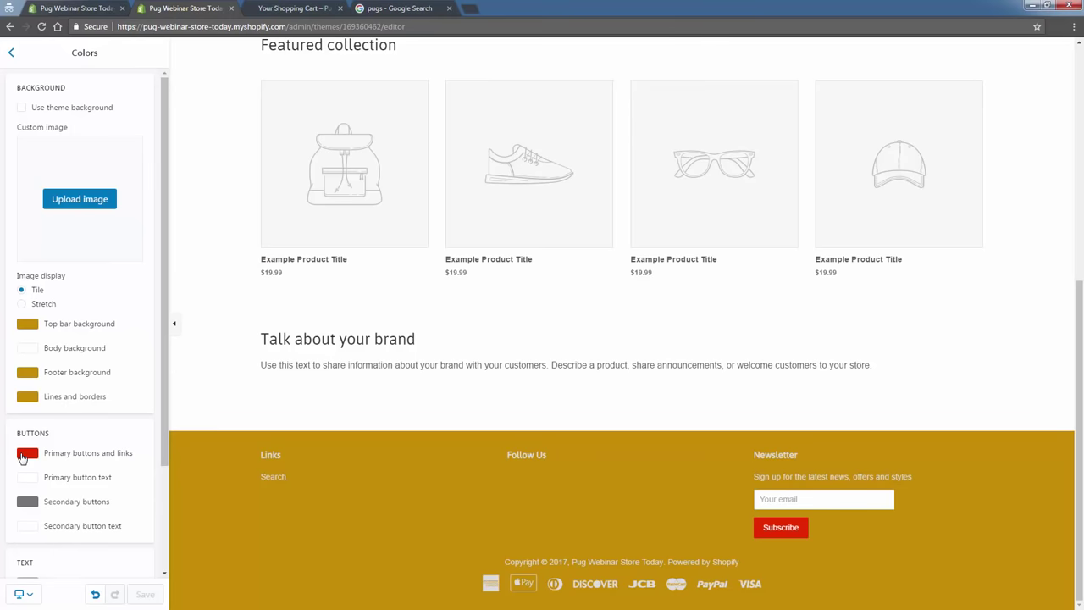
left_click(26, 455)
left_click_drag(122, 490, 117, 503)
left_click(111, 492)
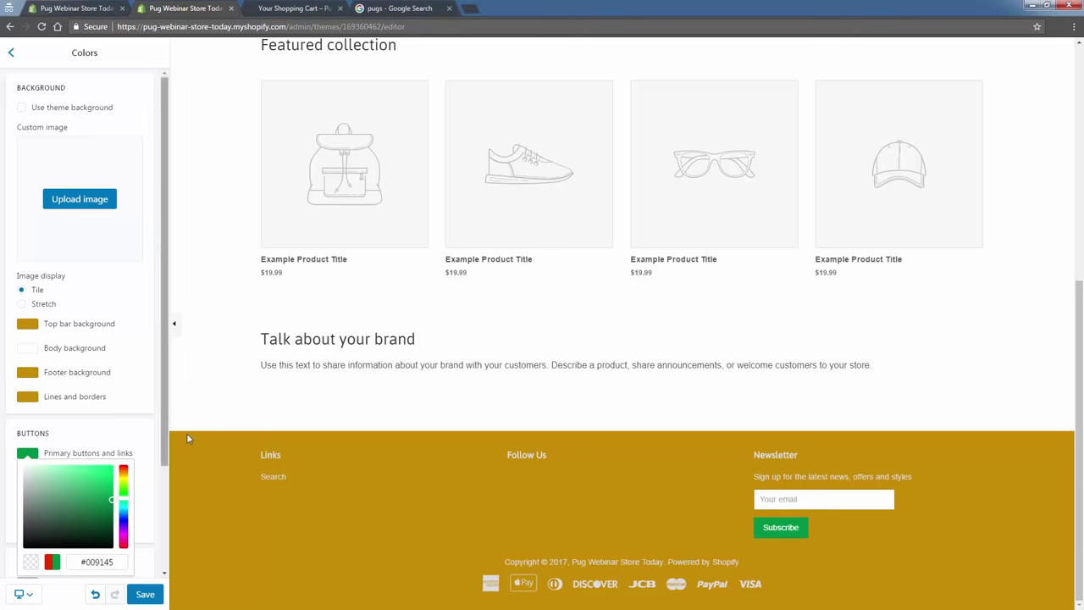
left_click(136, 422)
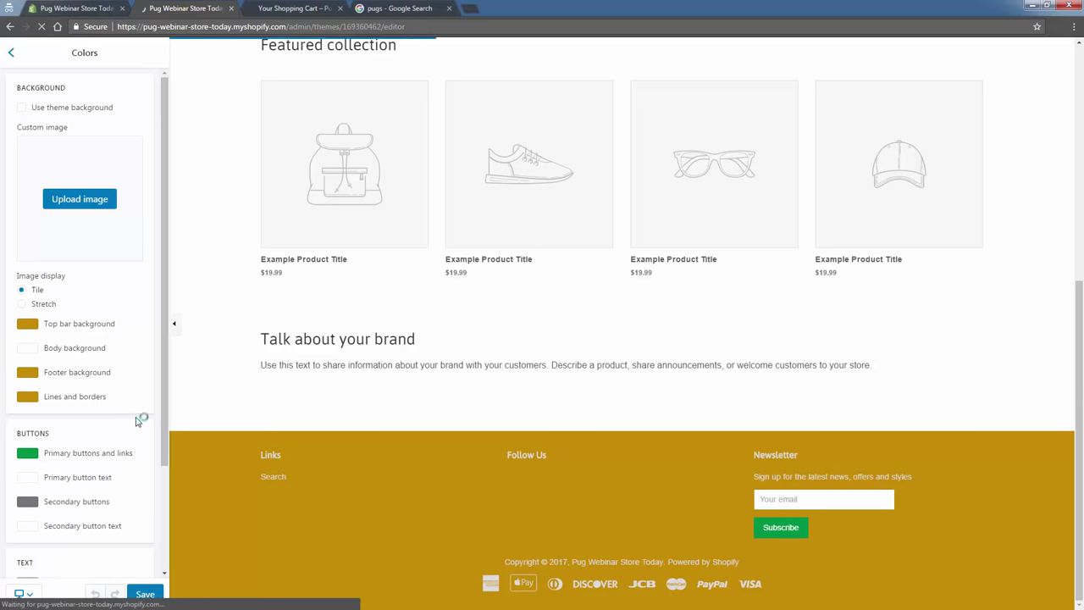
scroll(140, 420, "down", 3)
scroll(333, 525, "up", 3)
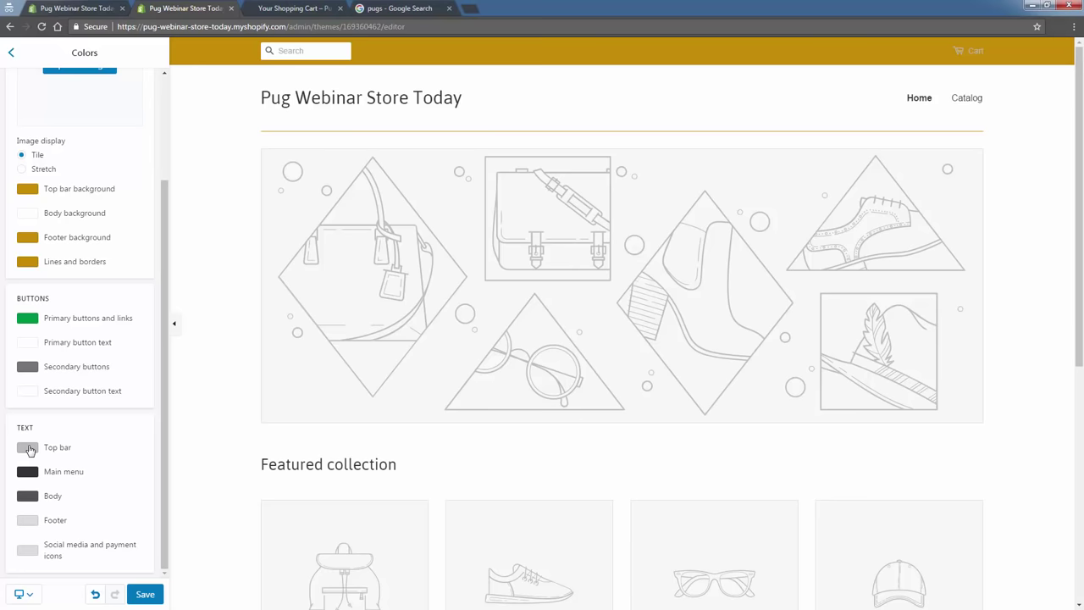
Set the top bar text colour to white.
left_click(27, 449)
left_click_drag(54, 492, 8, 439)
left_click(8, 439)
scroll(252, 471, "down", 5)
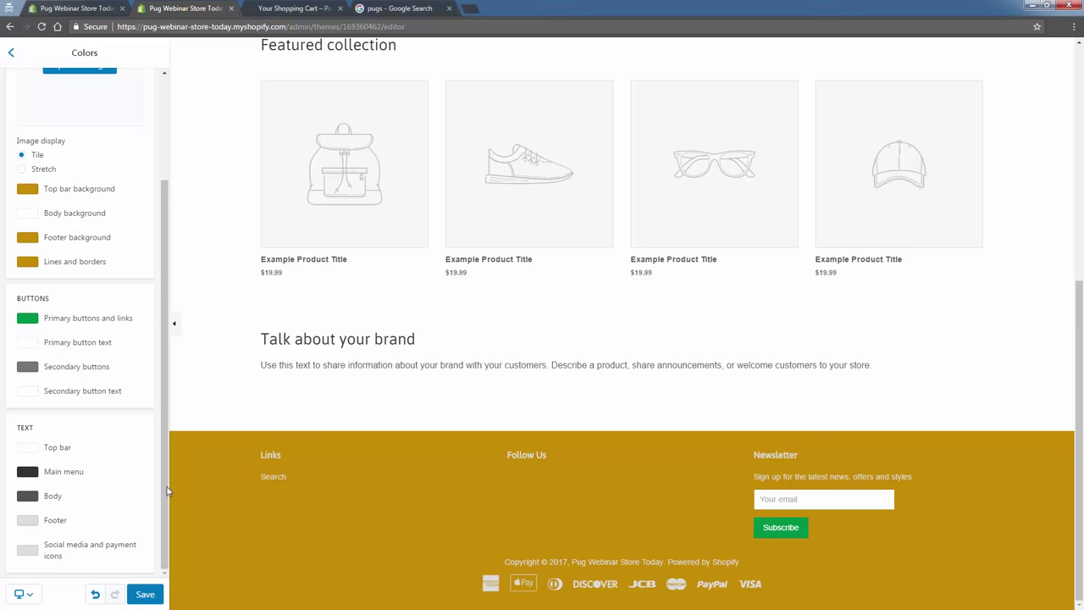
Make the social media and payment icons white, leaving footer text unchanged.
left_click(25, 520)
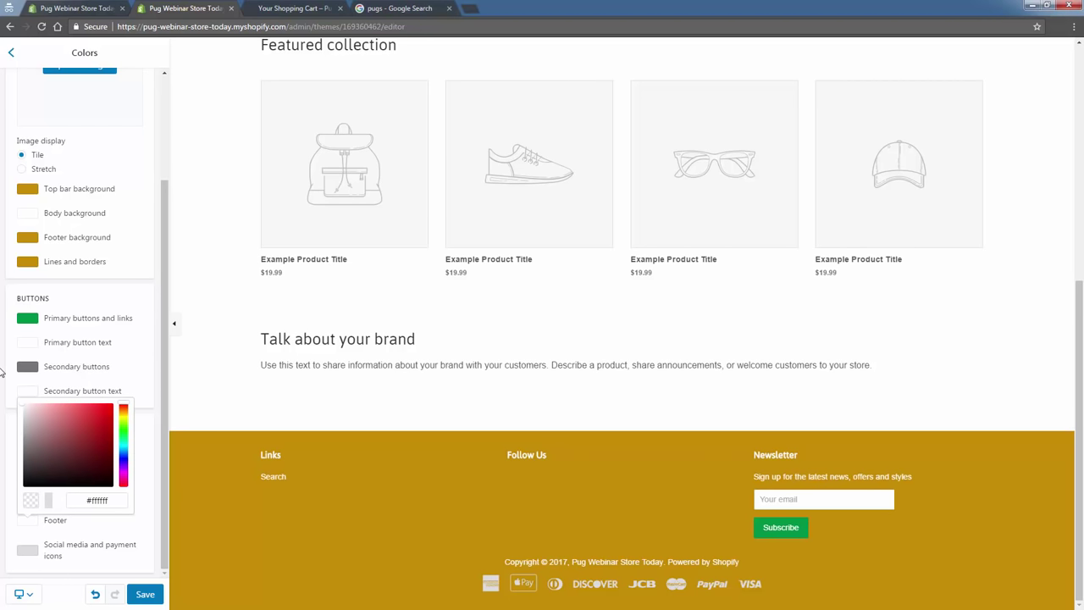
left_click(2, 371)
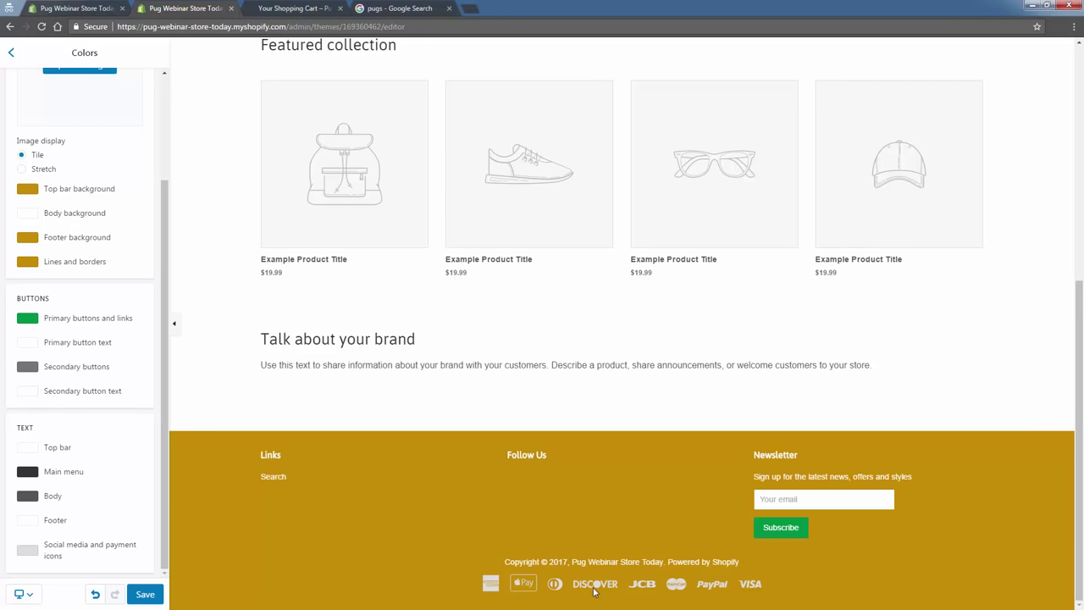
left_click(26, 551)
left_click(59, 500)
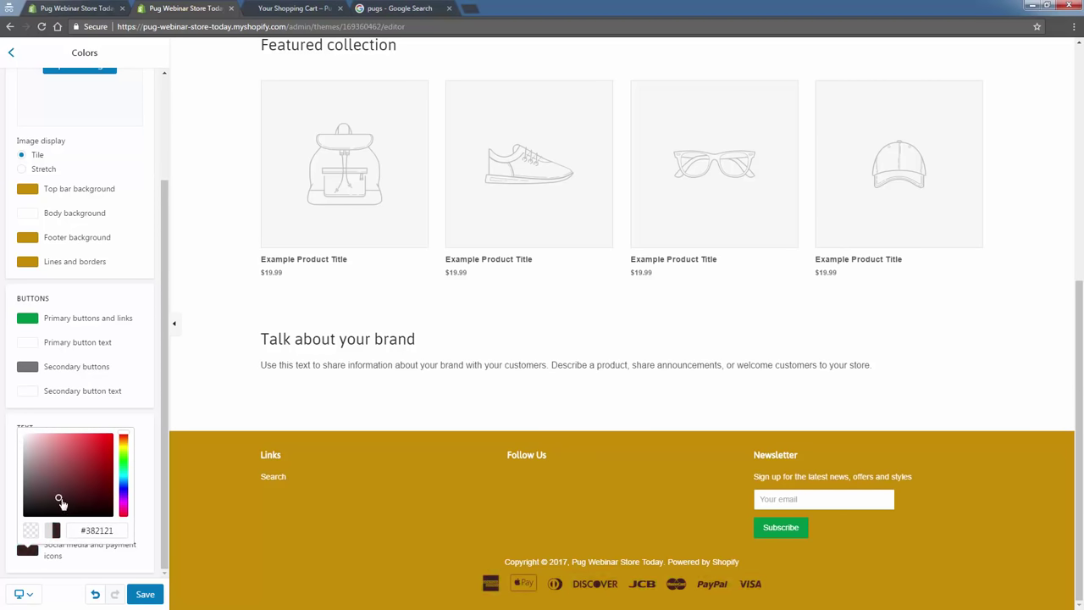
mouse_move(59, 500)
left_mouse_down()
mouse_move(124, 440)
mouse_move(0, 427)
left_mouse_up()
left_click(124, 458)
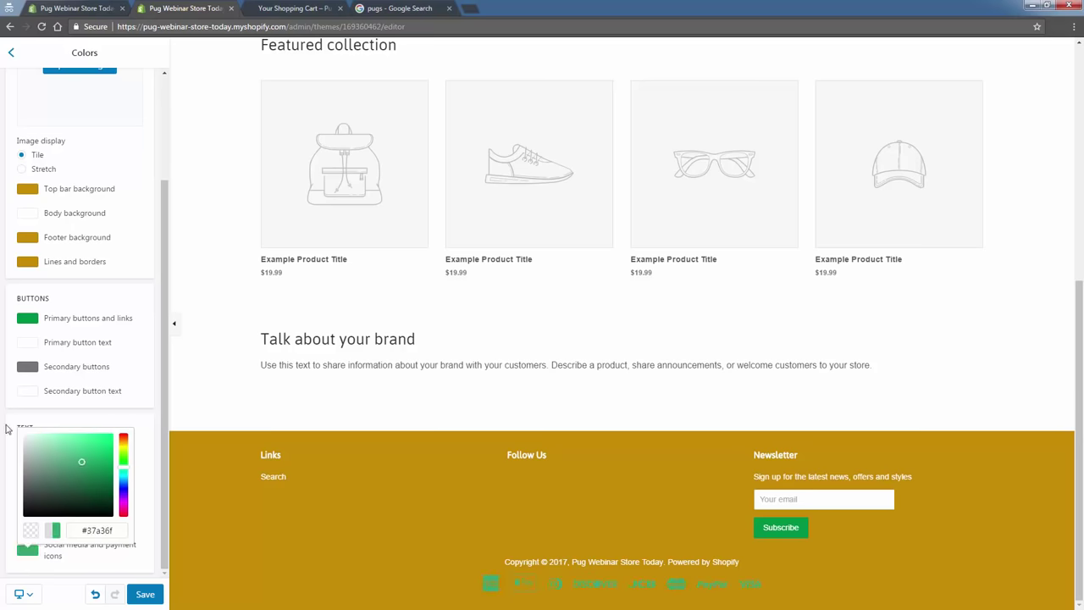
left_click(289, 566)
Save the new colours and load the live store's home page.
left_click(150, 595)
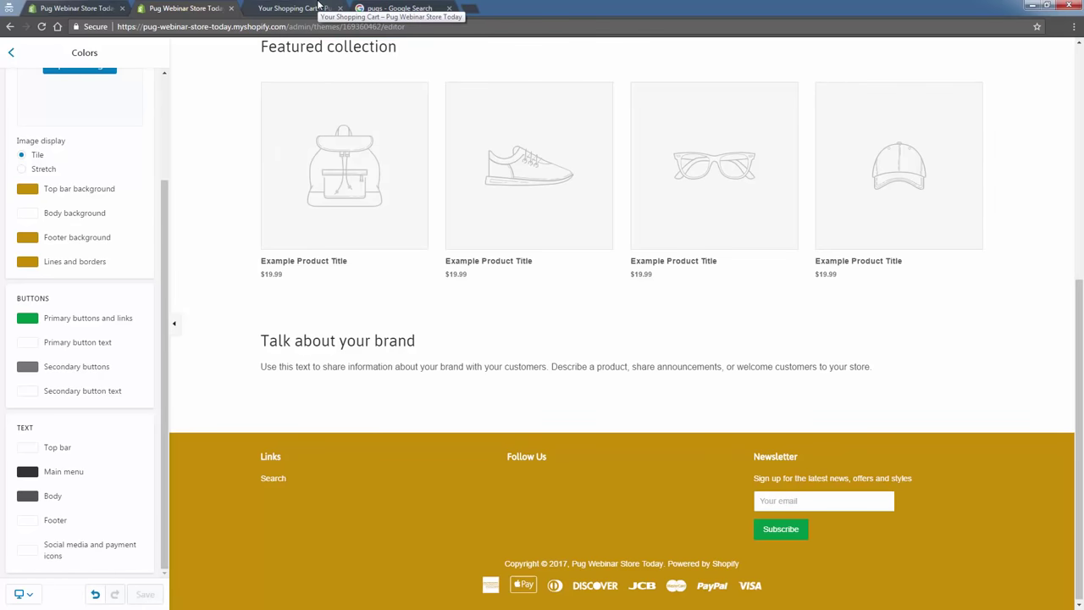
left_click(318, 7)
left_click(116, 68)
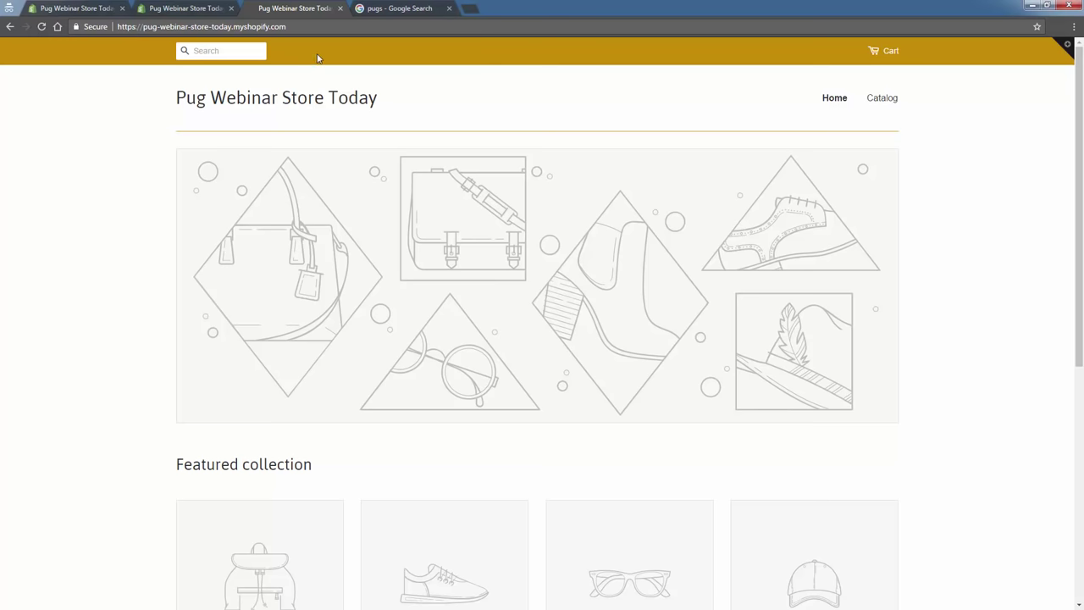
Scroll through the live storefront to check the colours, then return to the theme editor.
scroll(200, 271, "down", 5)
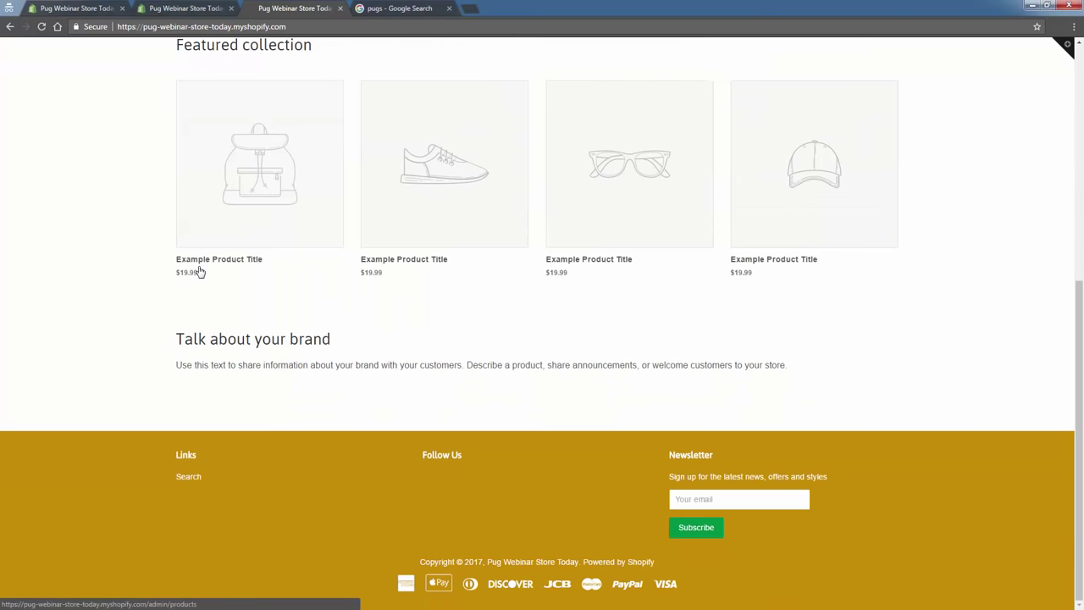
scroll(155, 329, "up", 5)
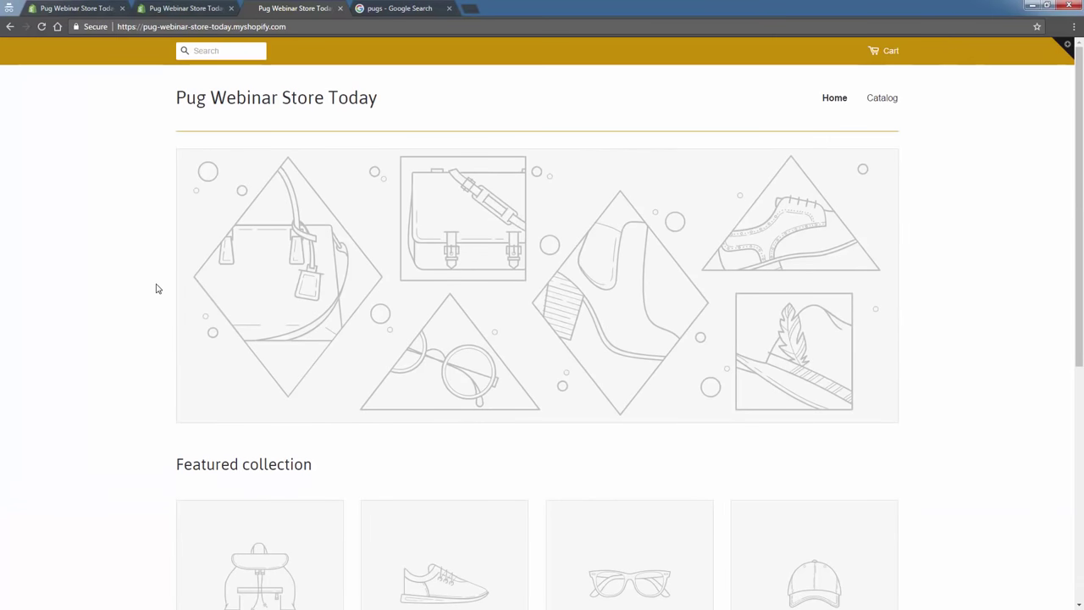
left_click(209, 12)
In Typography, set the body text and heading fonts to Avant Garde.
scroll(77, 169, "up", 2)
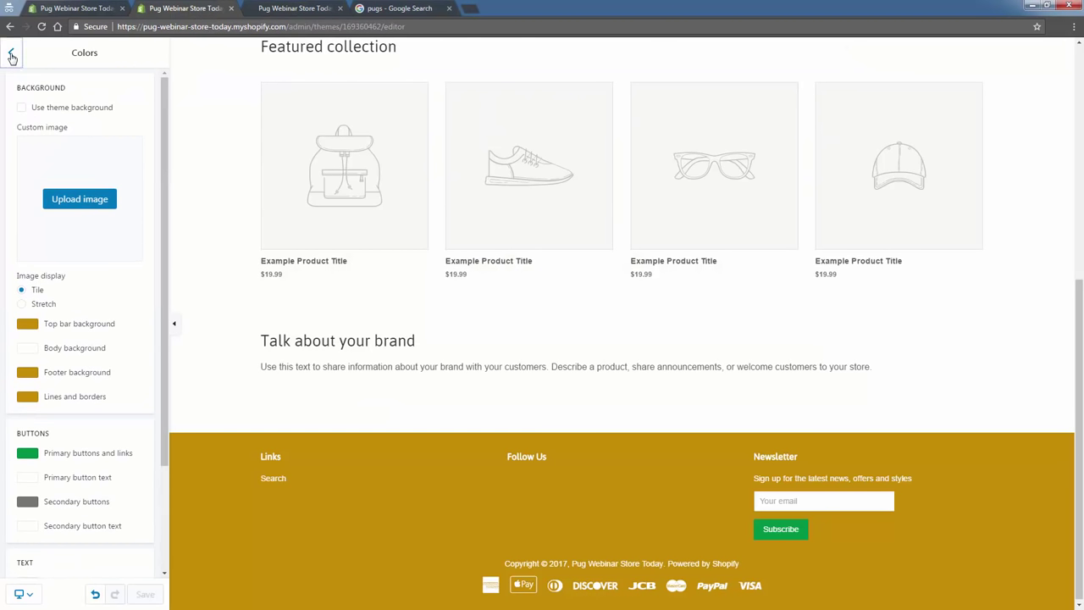
left_click(11, 53)
left_click(55, 197)
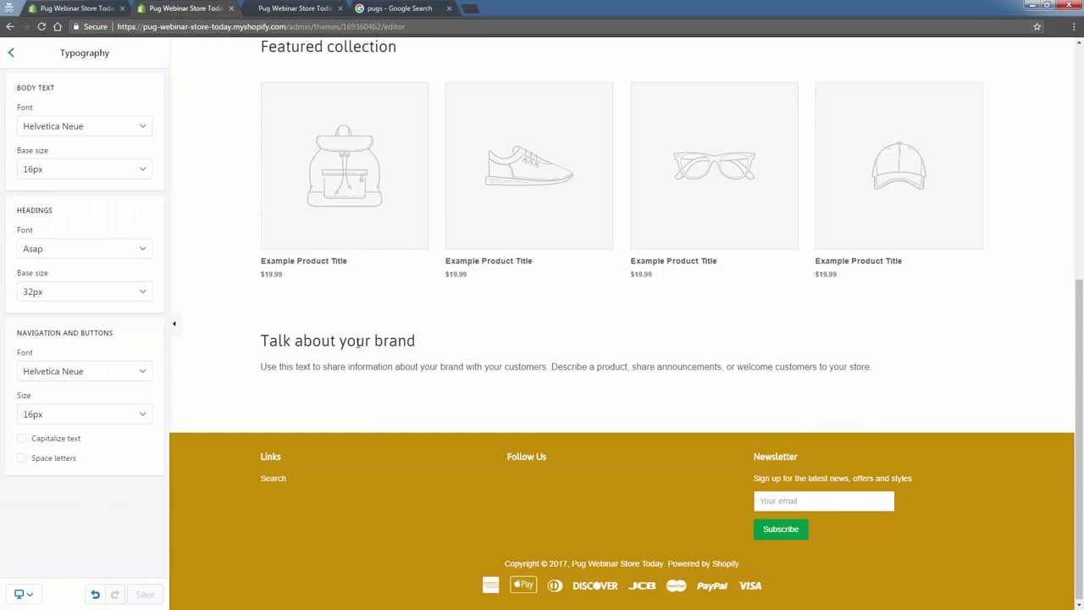
scroll(358, 342, "up", 5)
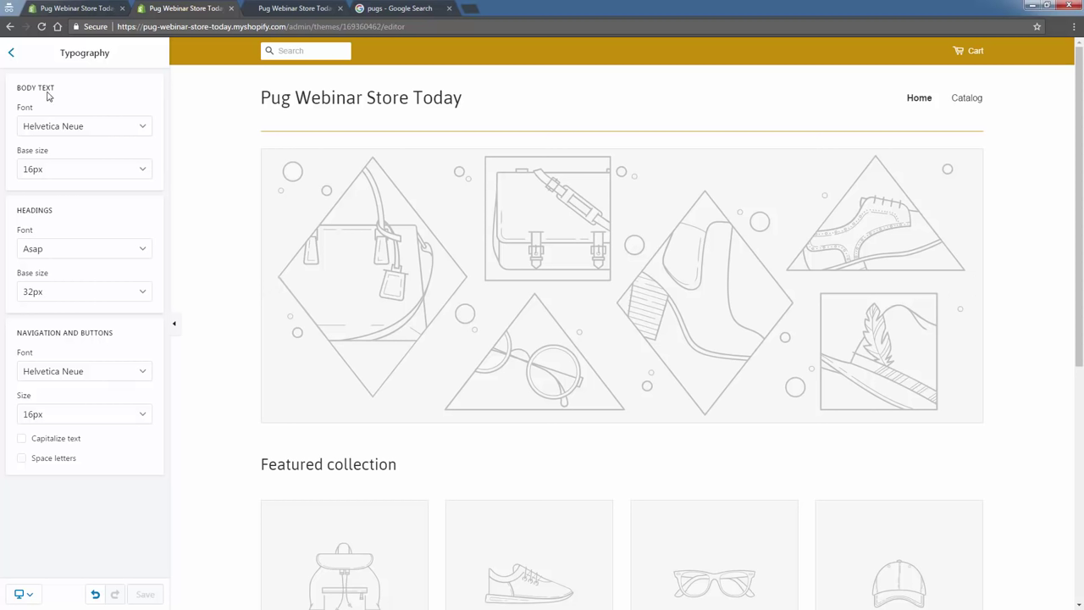
left_click(61, 131)
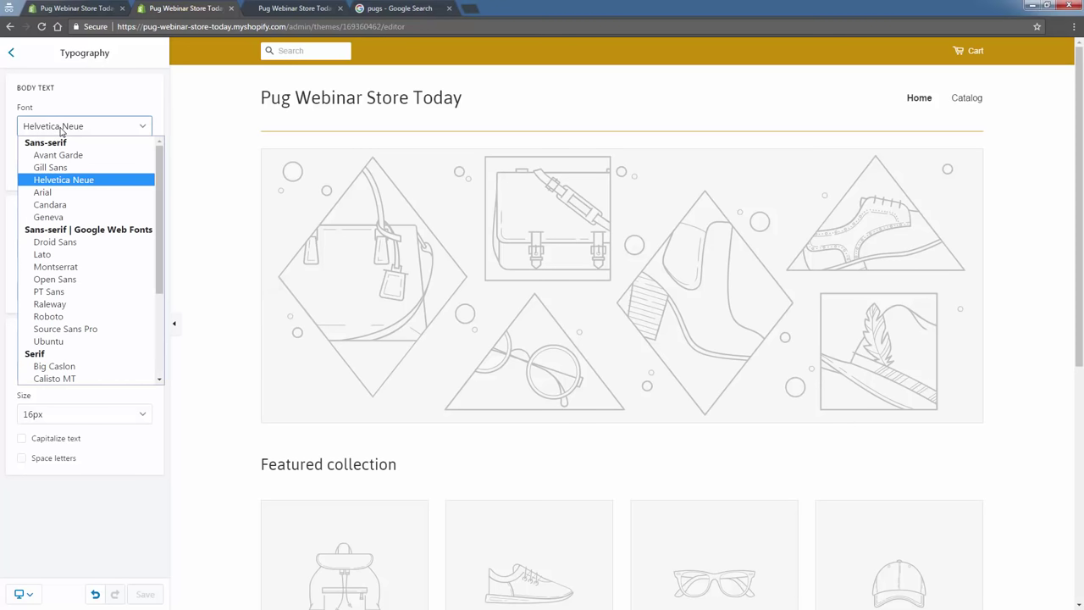
left_click(61, 131)
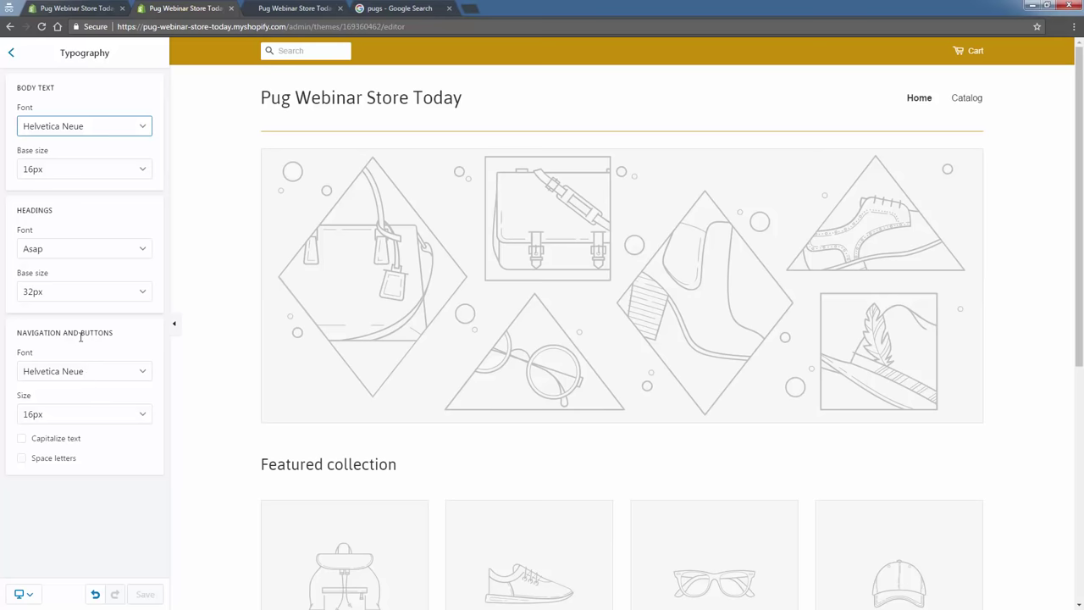
left_click(60, 134)
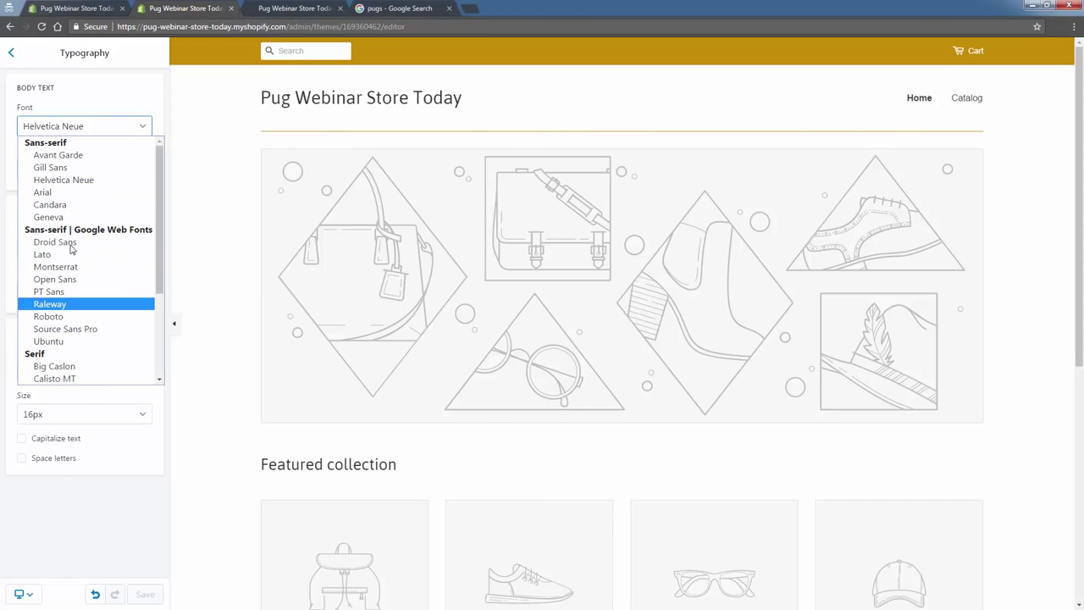
left_click(84, 159)
left_click(81, 247)
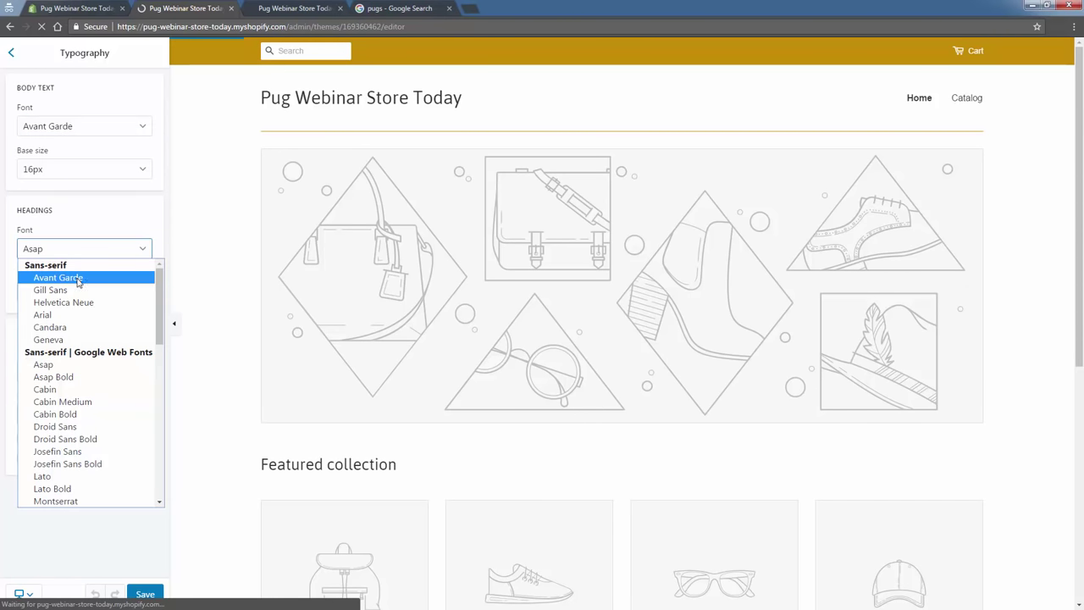
left_click(81, 278)
left_click(87, 373)
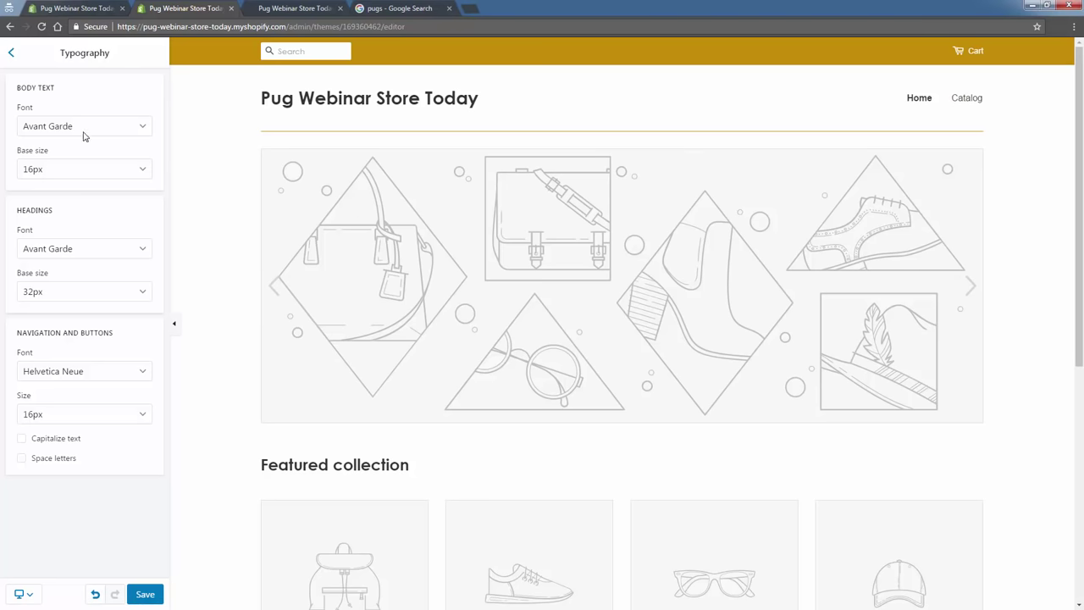
Set navigation and button font to Avant Garde, keep headings Avant Garde after trying Cabin, and save.
left_click(93, 249)
left_click(73, 393)
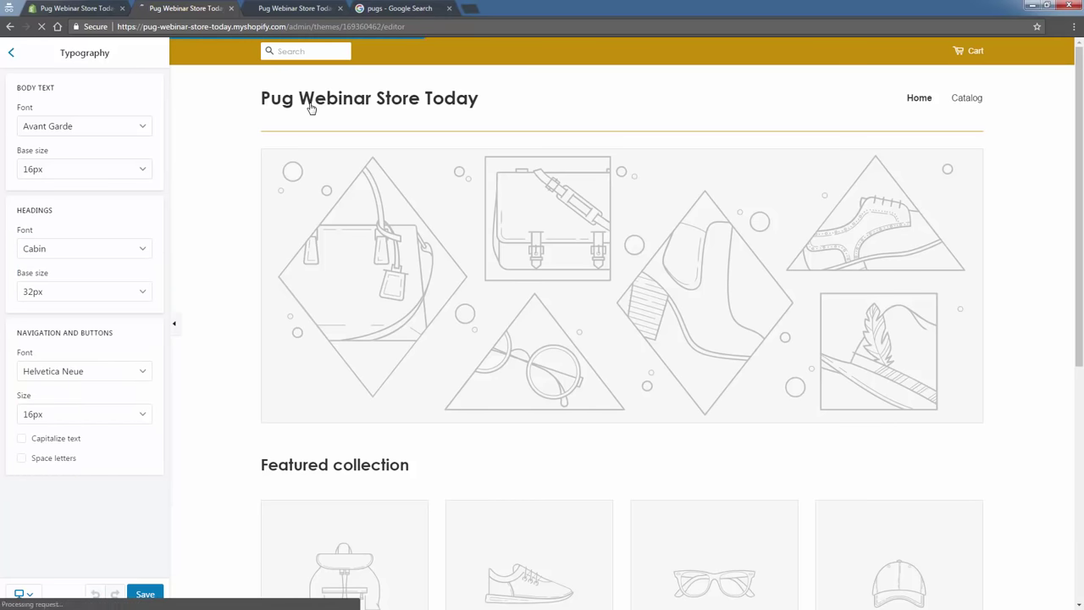
left_click(93, 374)
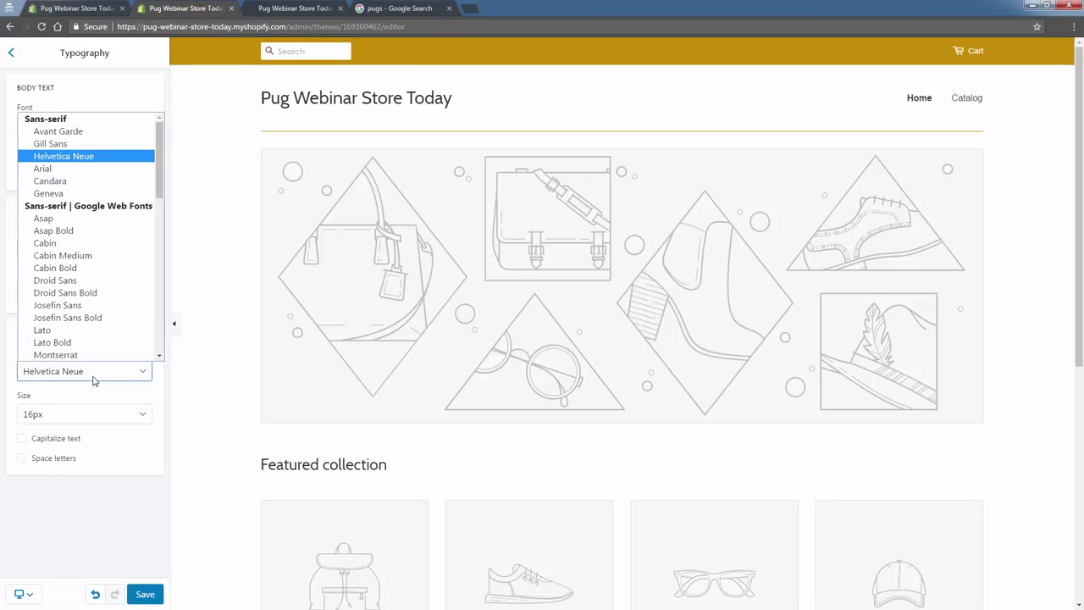
left_click(66, 131)
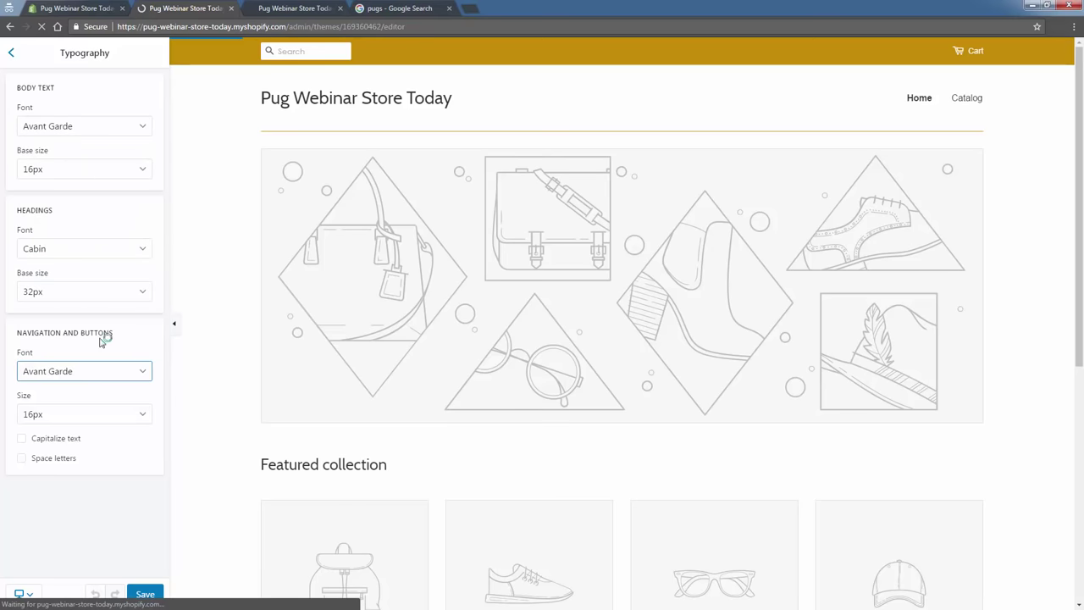
left_click(113, 246)
left_click(51, 278)
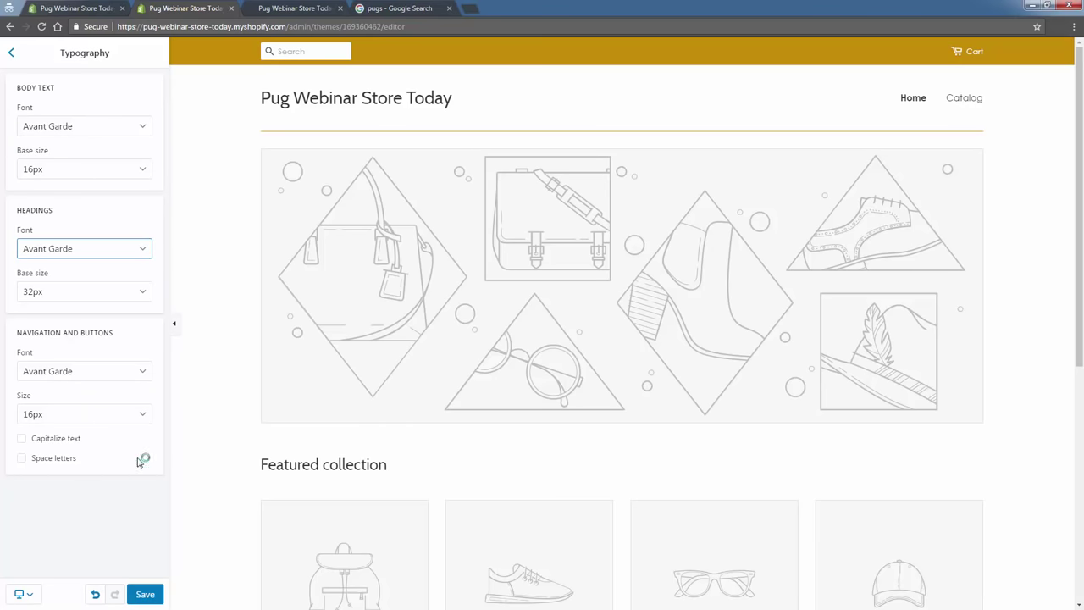
left_click(135, 592)
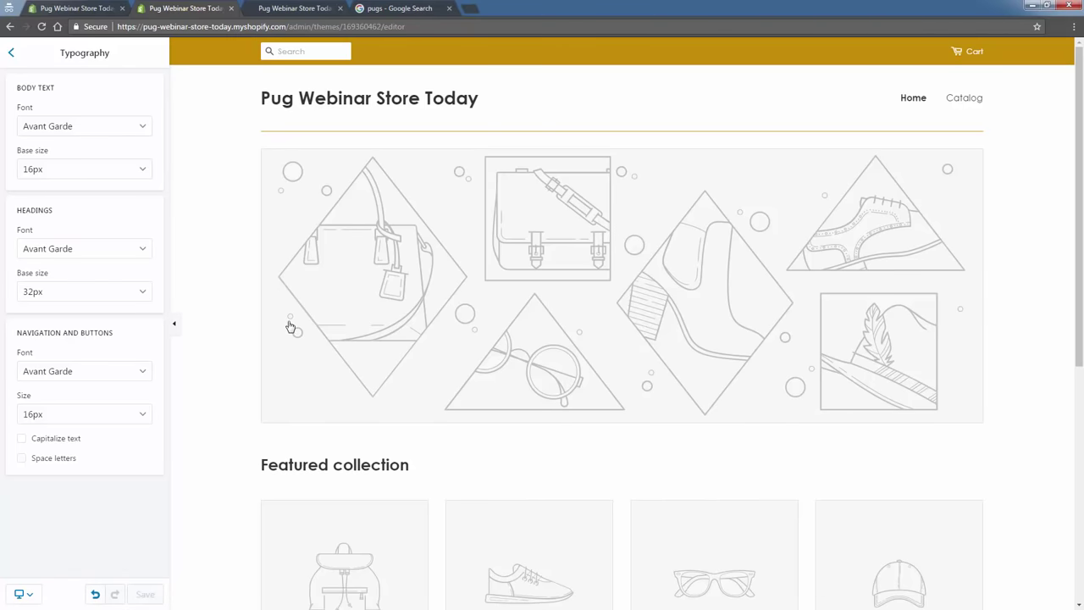
Reload the live storefront to see the Avant Garde fonts, then return to the editor.
left_click(292, 8)
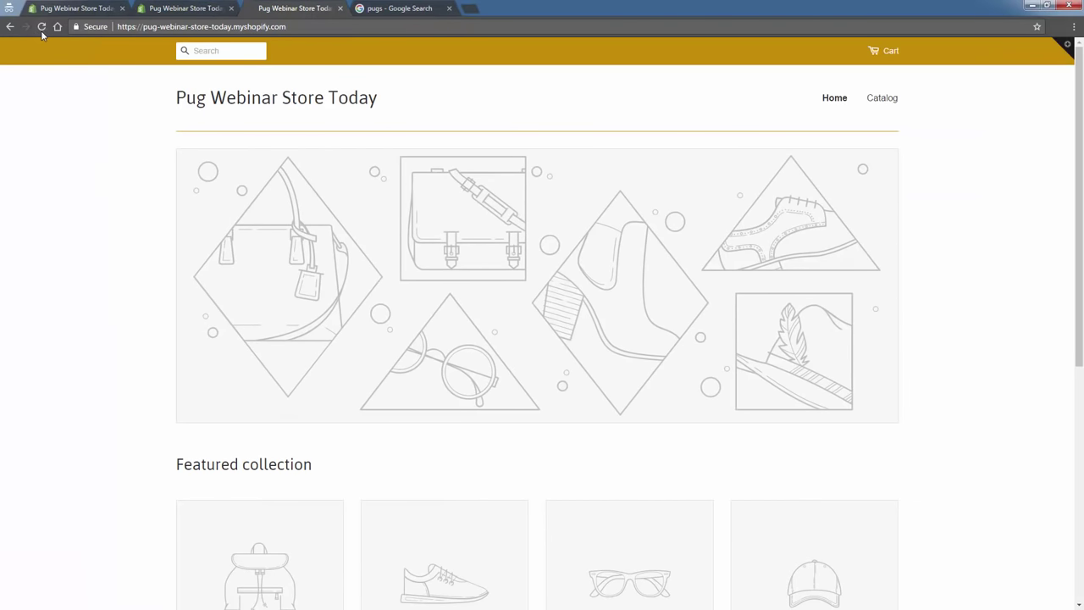
left_click(41, 29)
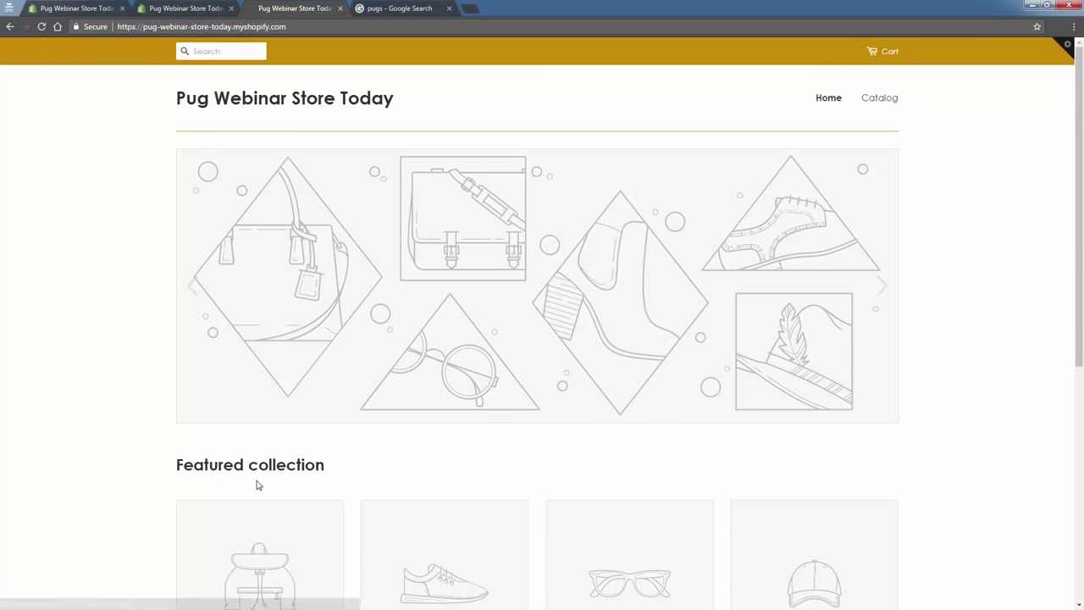
left_click(182, 9)
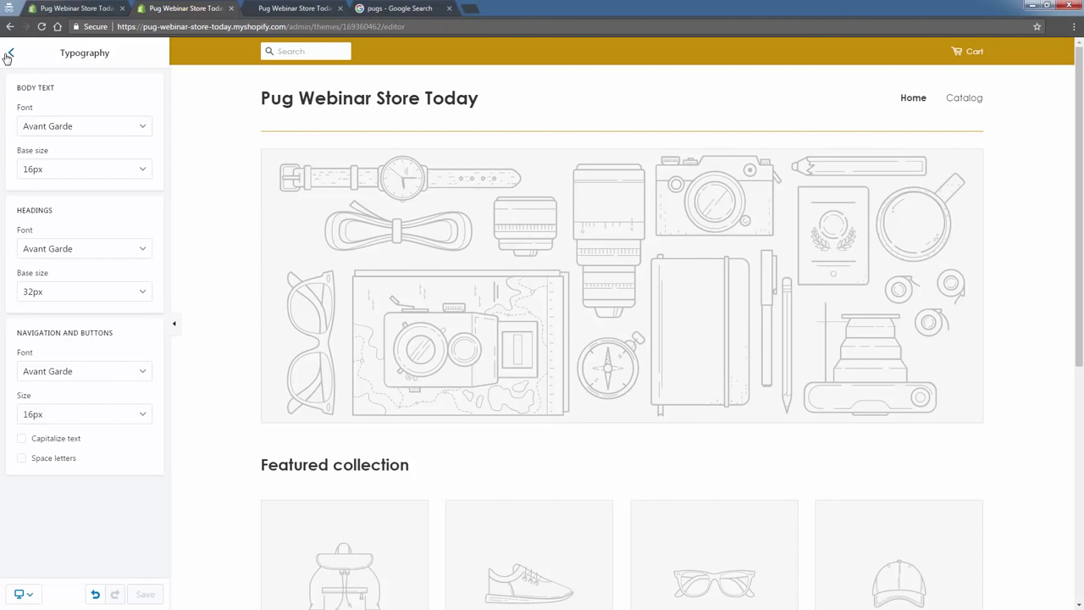
In Social media settings, paste the example Facebook URL into the Facebook field.
left_click(9, 55)
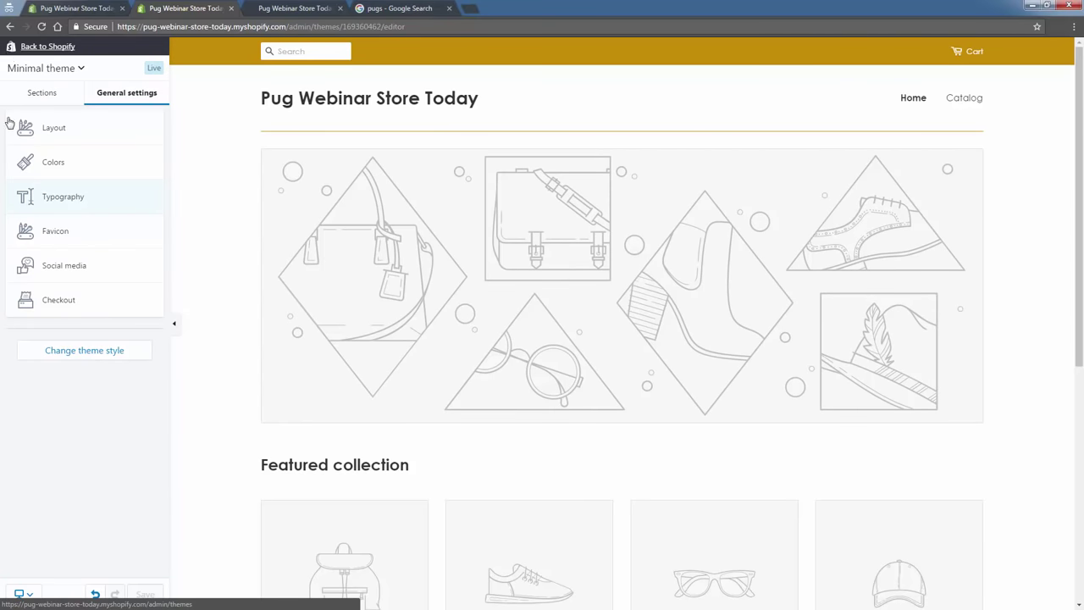
left_click(67, 266)
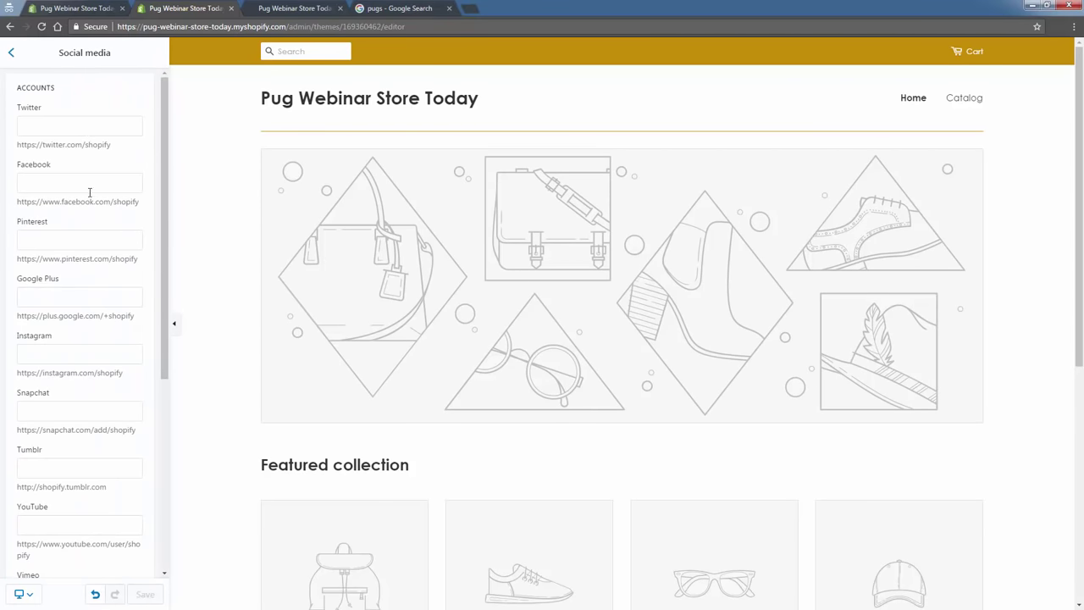
triple_click(91, 200)
key("ctrl+c")
left_click(95, 185)
key("ctrl+v")
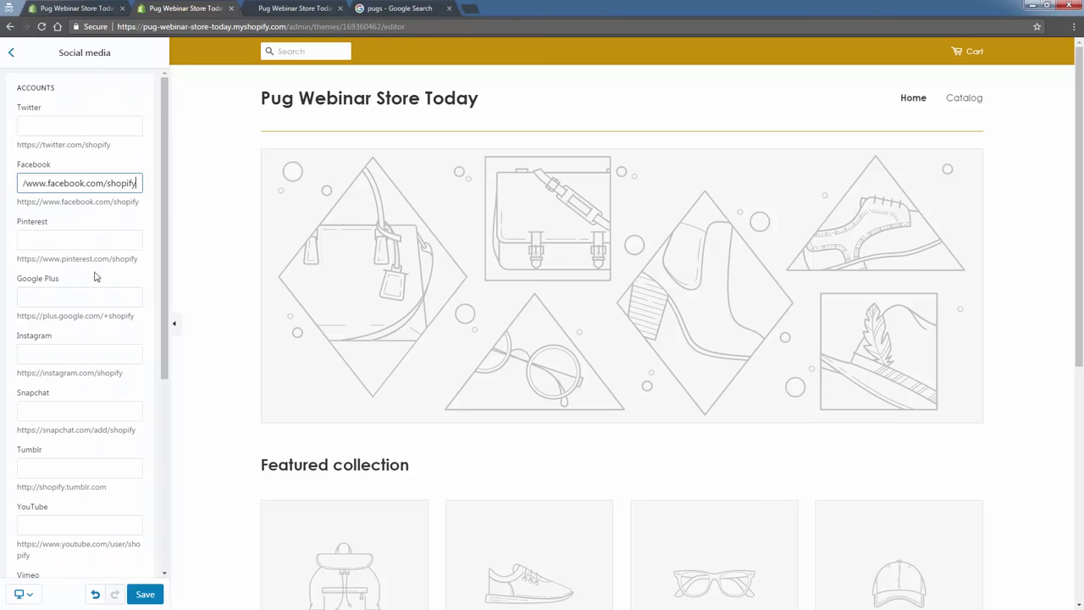
left_click(56, 378)
Paste the example Instagram URL into the Instagram field and save both social links.
triple_click(57, 373)
key("ctrl+c")
left_click(63, 354)
left_click(82, 351)
key("ctrl+v")
left_click(150, 596)
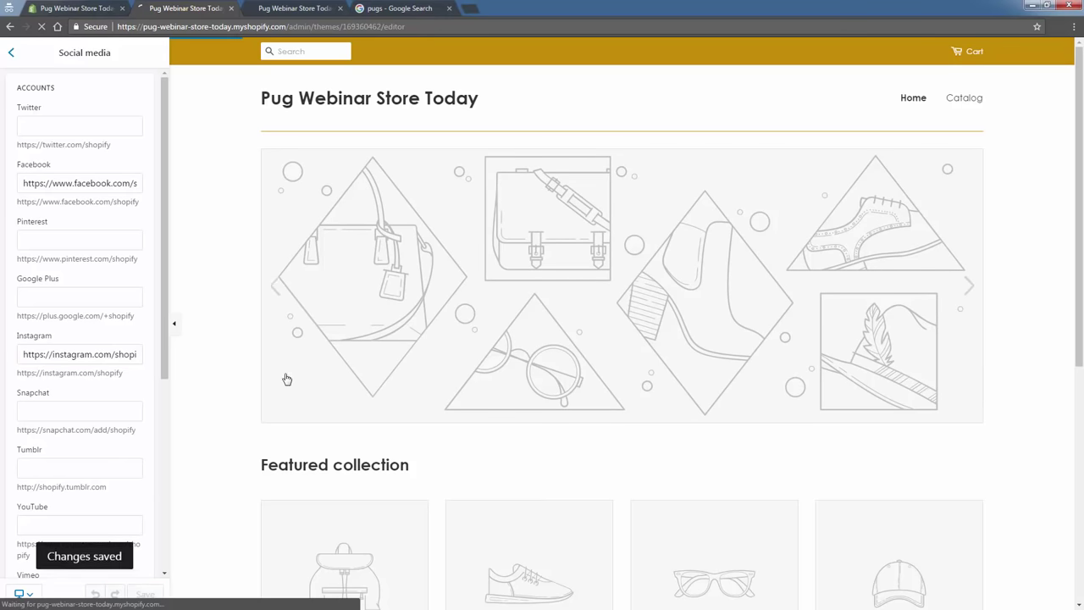
scroll(296, 384, "down", 5)
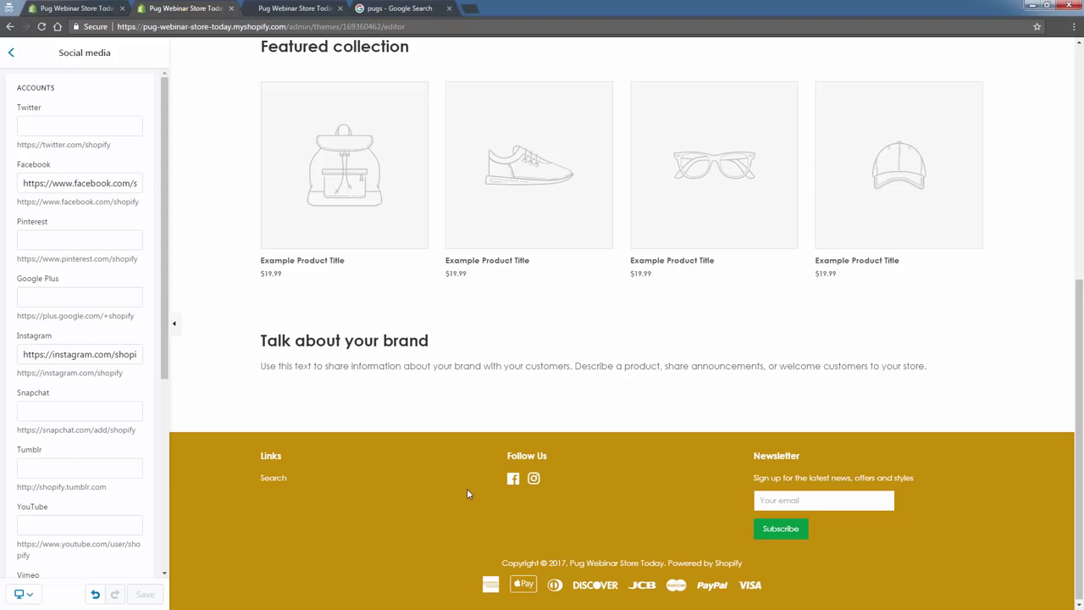
scroll(467, 490, "up", 2)
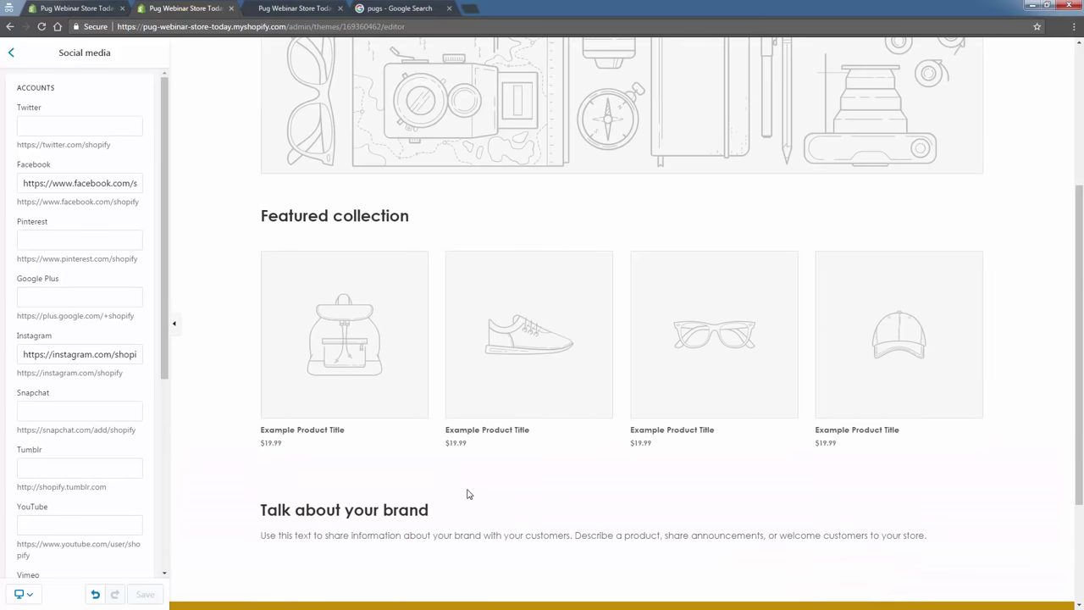
scroll(466, 494, "up", 3)
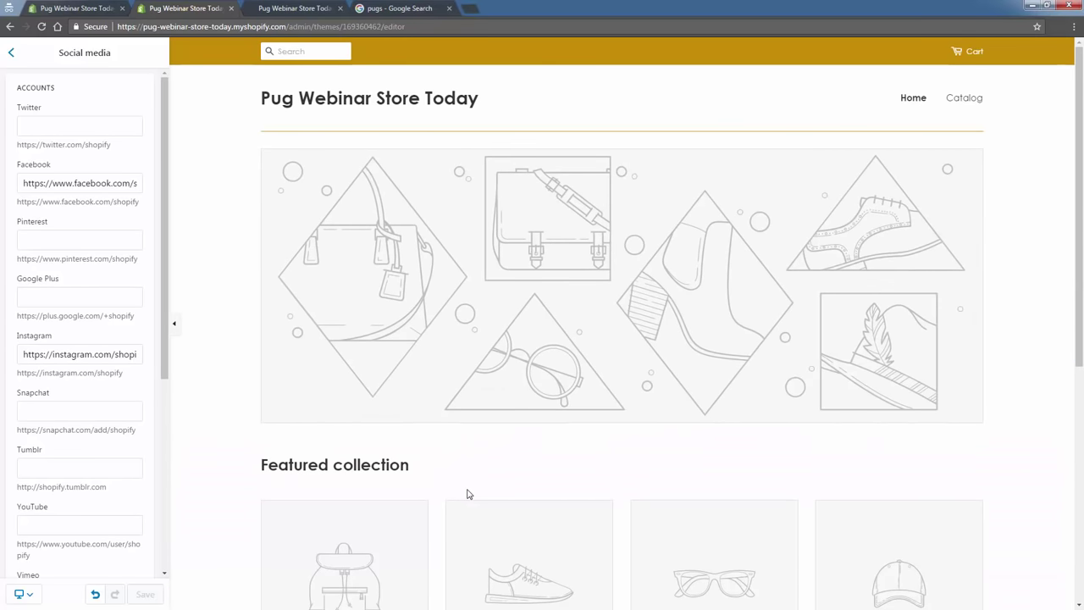
scroll(468, 493, "down", 5)
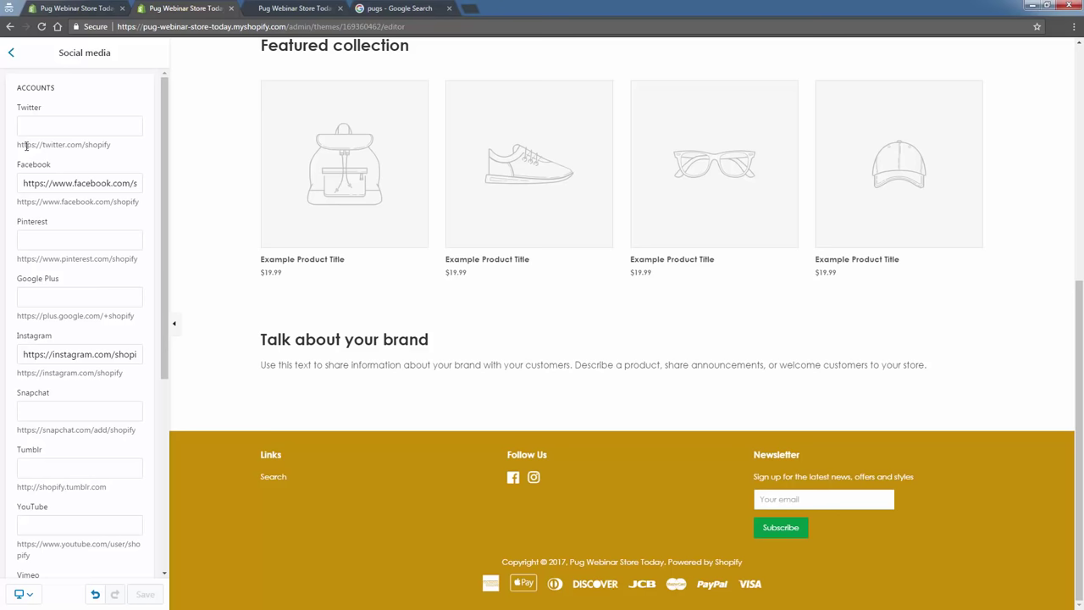
Look through the Checkout banner and logo options, then return to the general settings list.
left_click(11, 54)
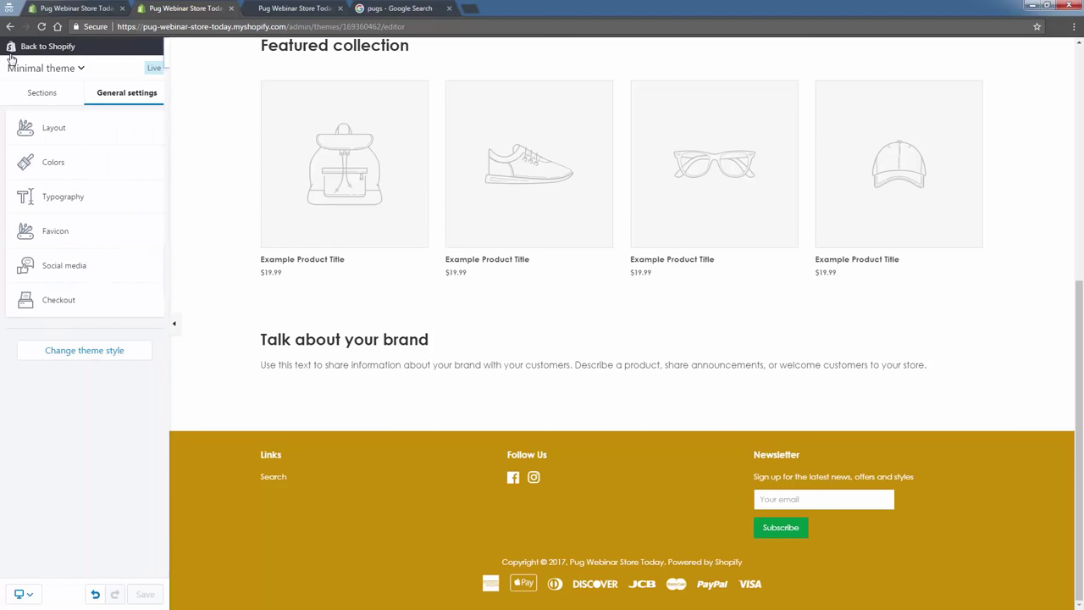
left_click(125, 301)
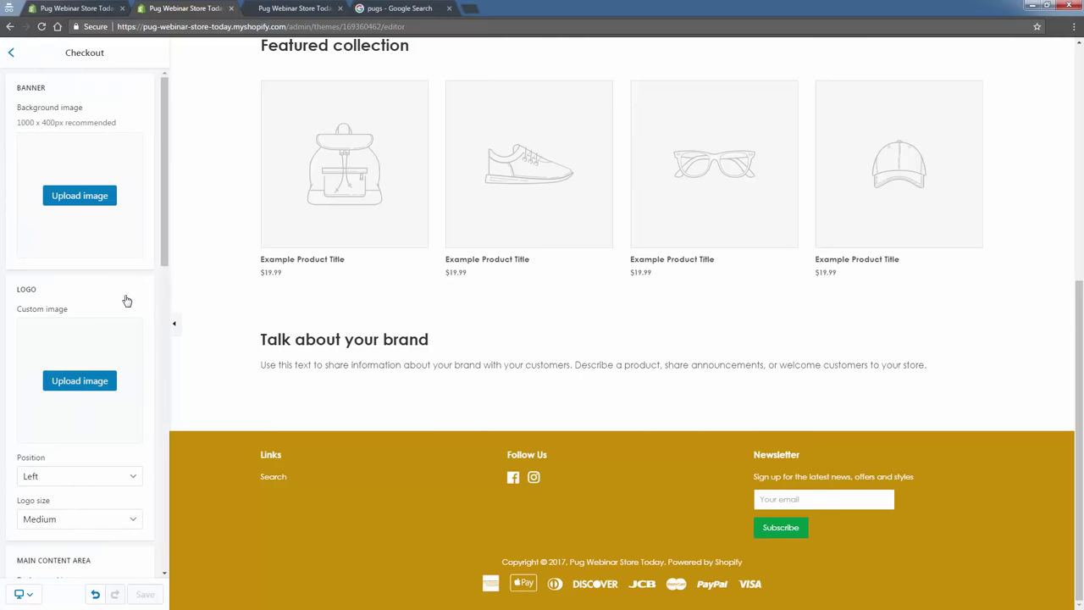
scroll(133, 377, "down", 2)
scroll(134, 376, "down", 3)
scroll(133, 375, "up", 5)
left_click(14, 54)
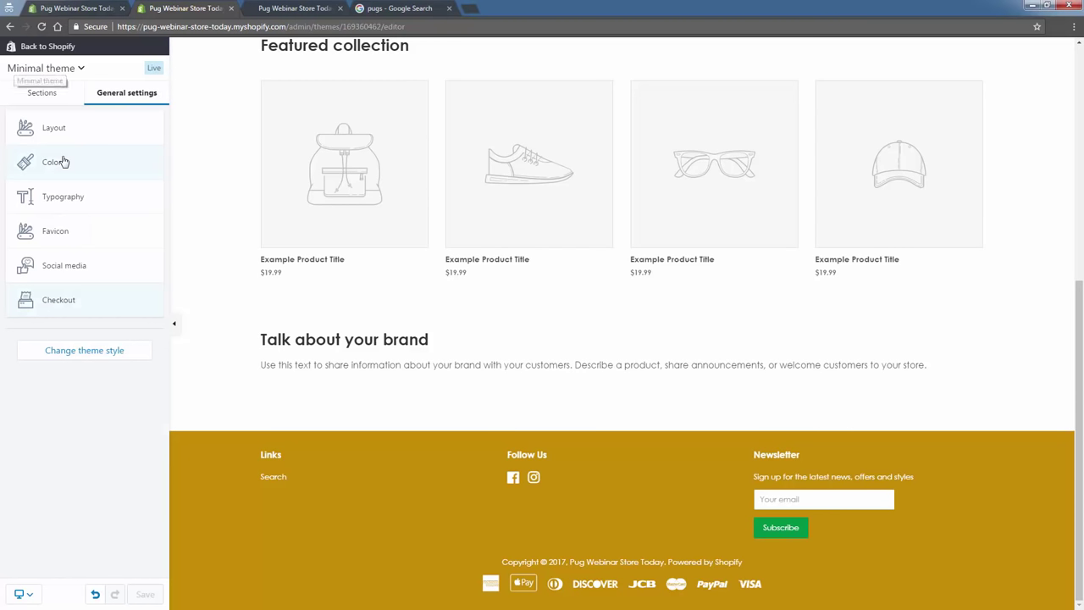
Open the Header section's settings from the homepage Sections list.
left_click(51, 95)
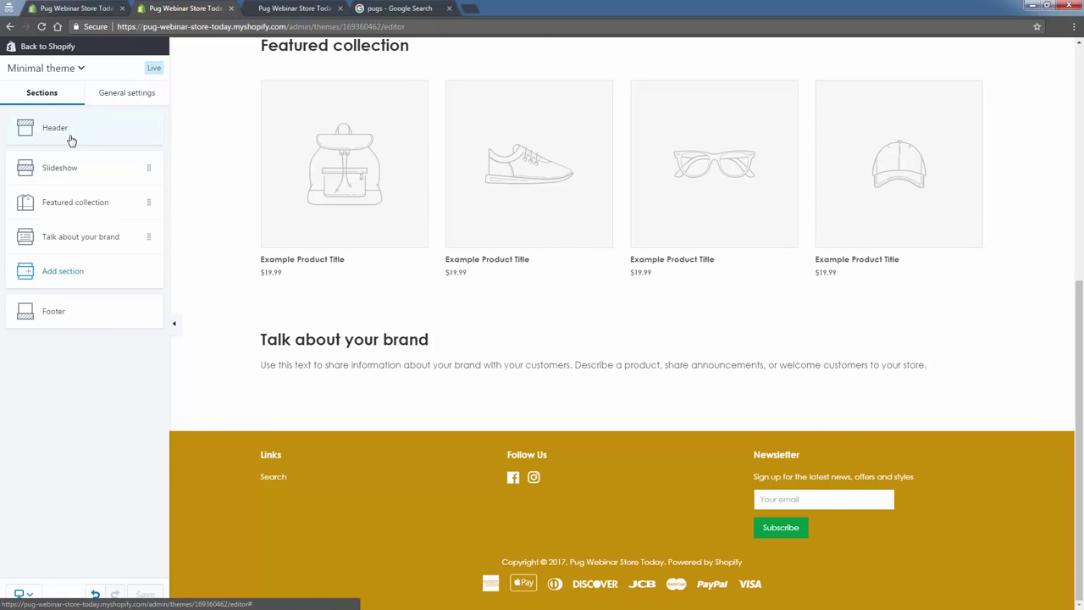
left_click(71, 132)
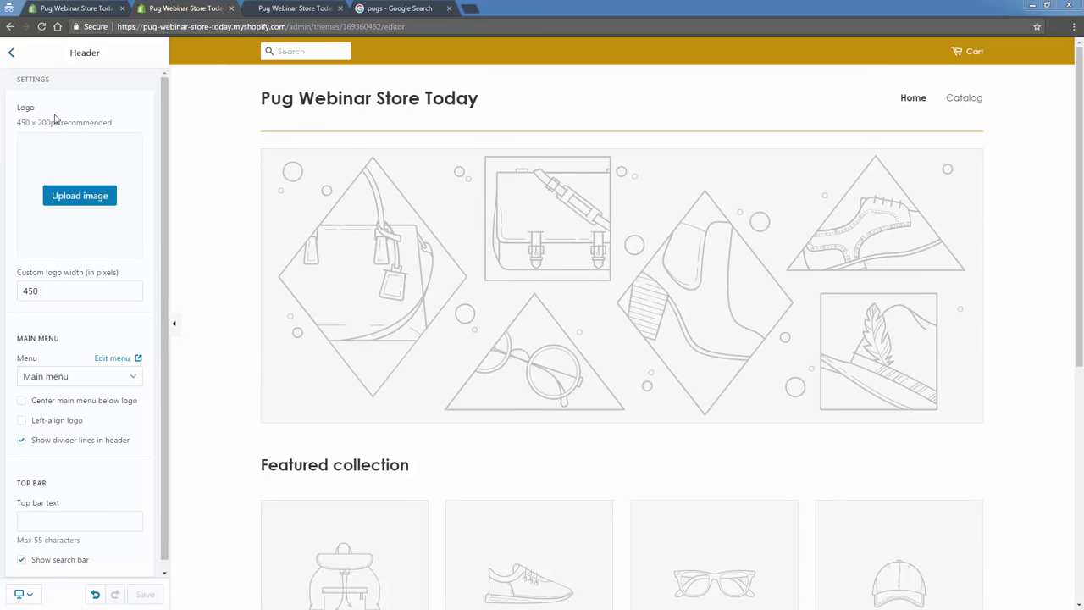
left_click(15, 54)
left_click(73, 122)
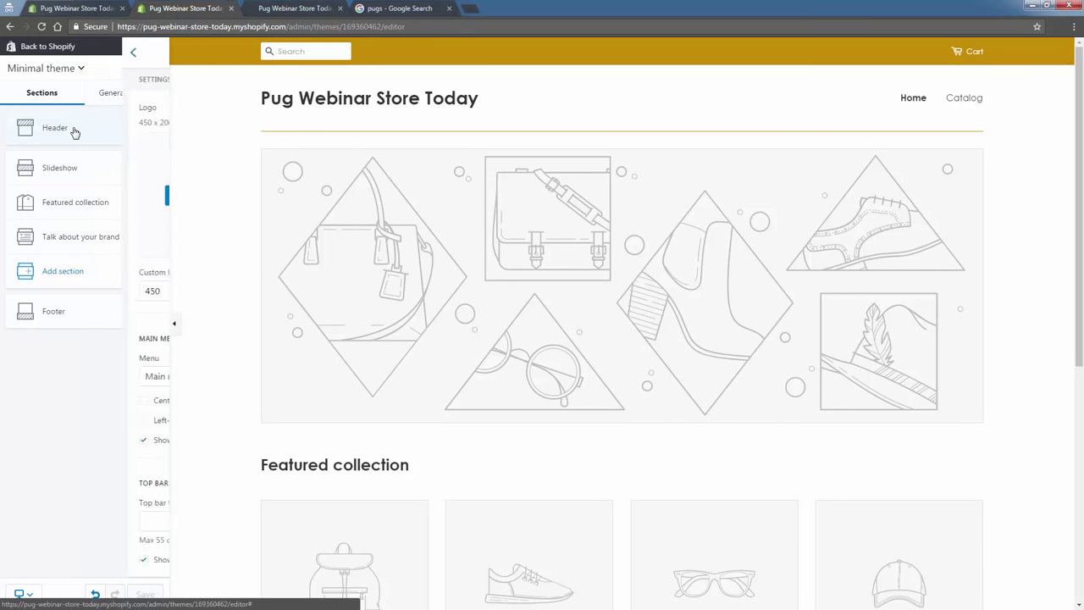
Upload the Pugs 4 Hugs logo at 250 px width, save, and reload the live storefront.
left_click(93, 200)
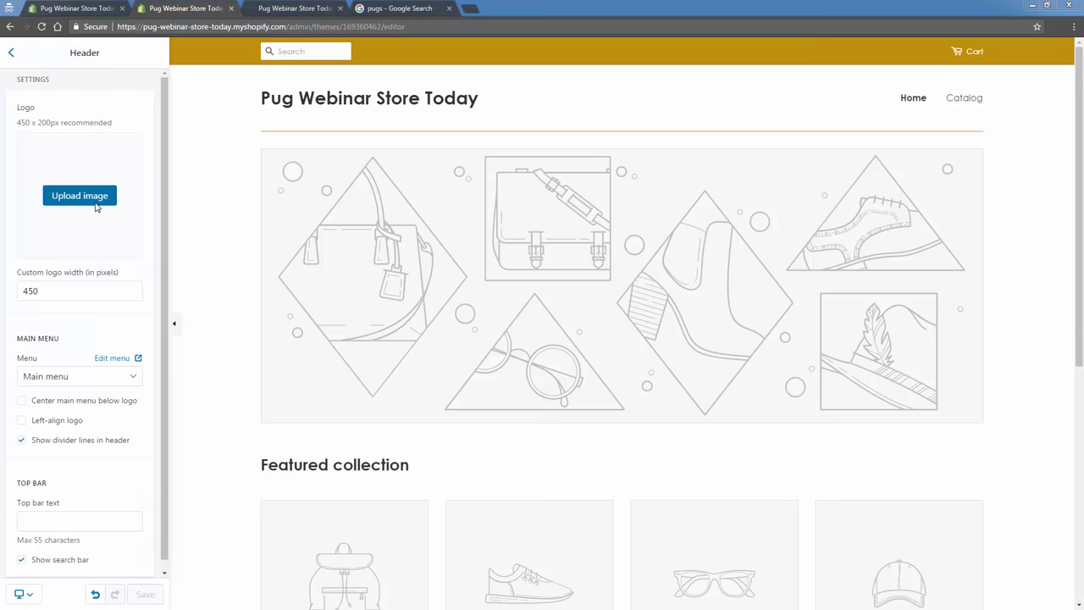
key("Escape")
key("Return")
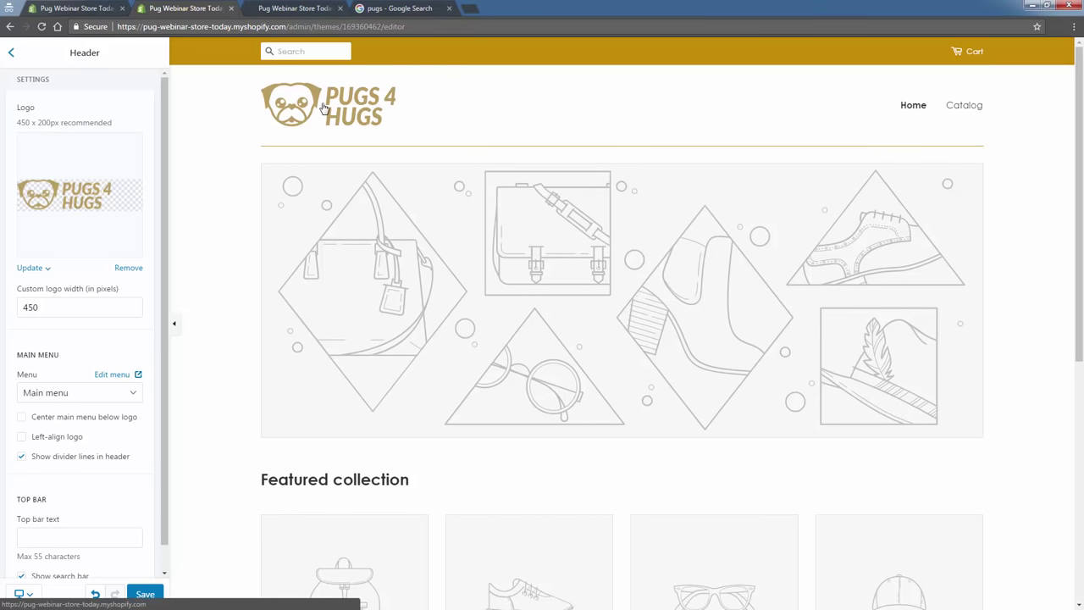
double_click(77, 305)
type("2")
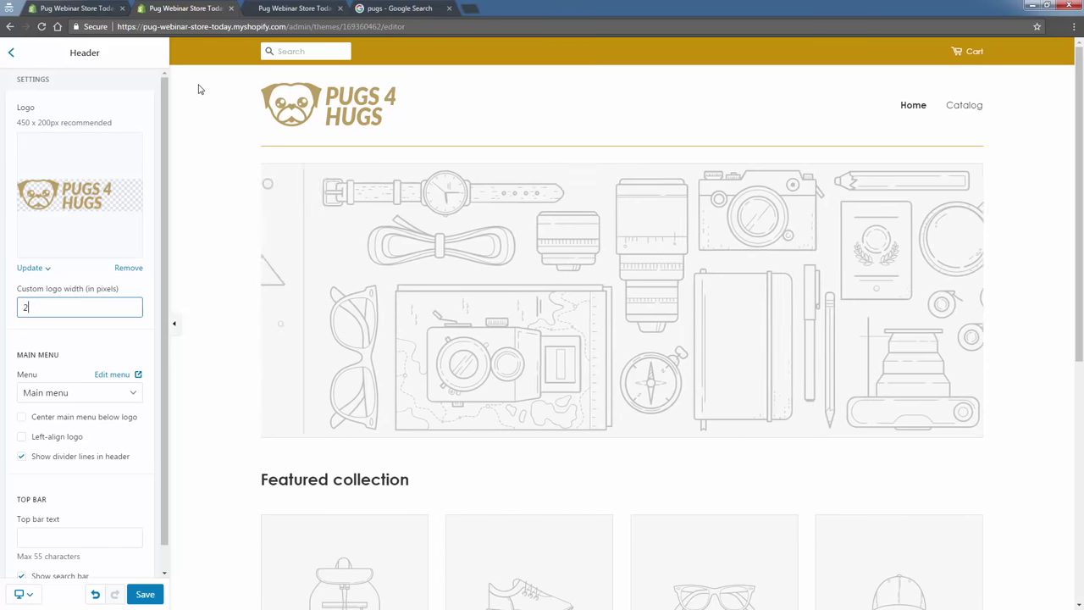
type("50")
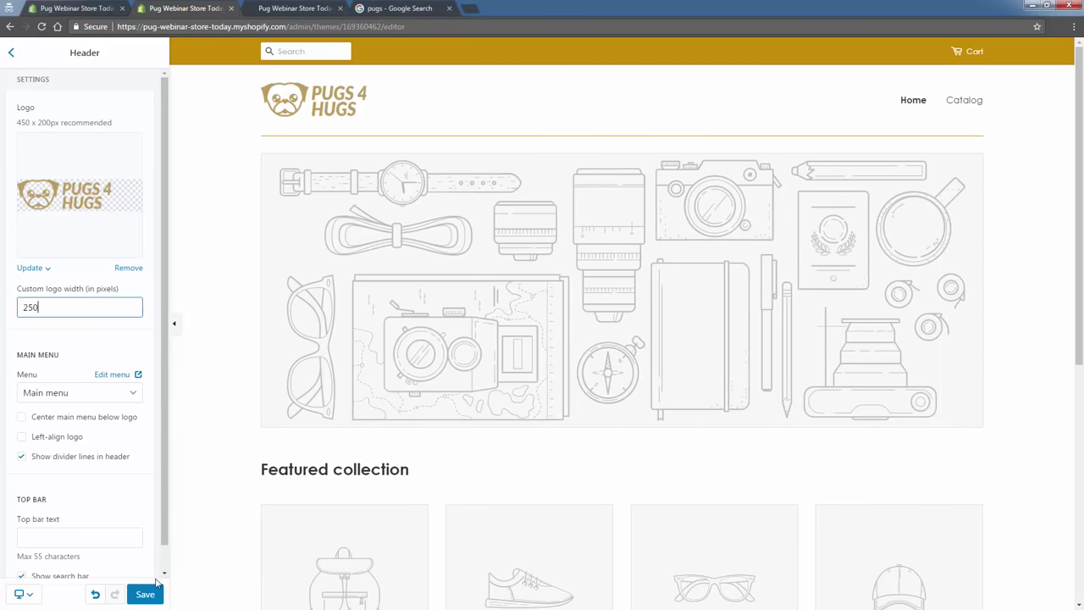
left_click(149, 593)
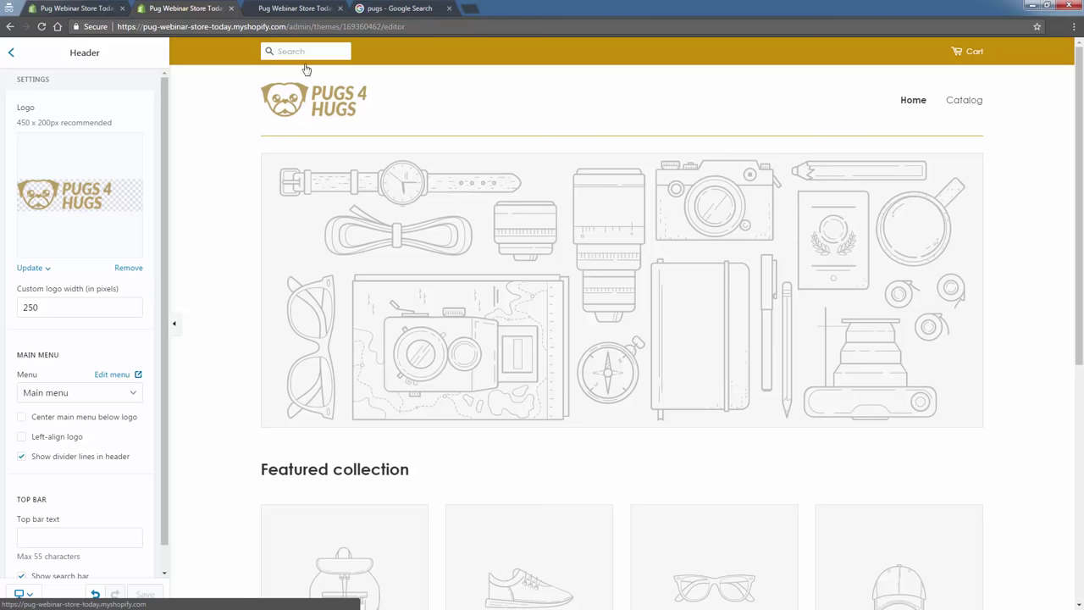
left_click(265, 11)
left_click(40, 28)
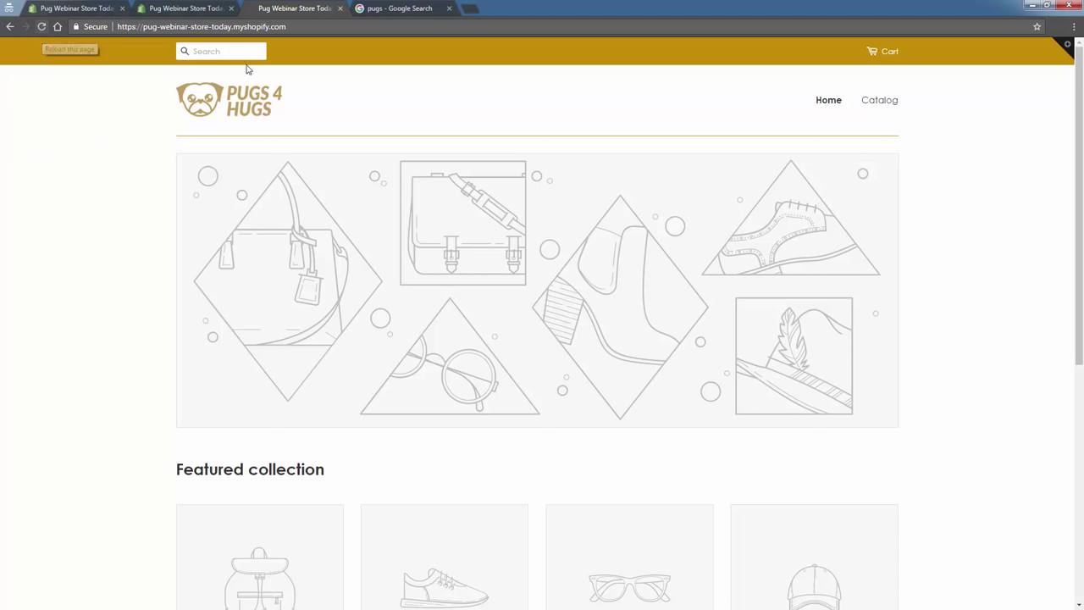
mouse_move(534, 231)
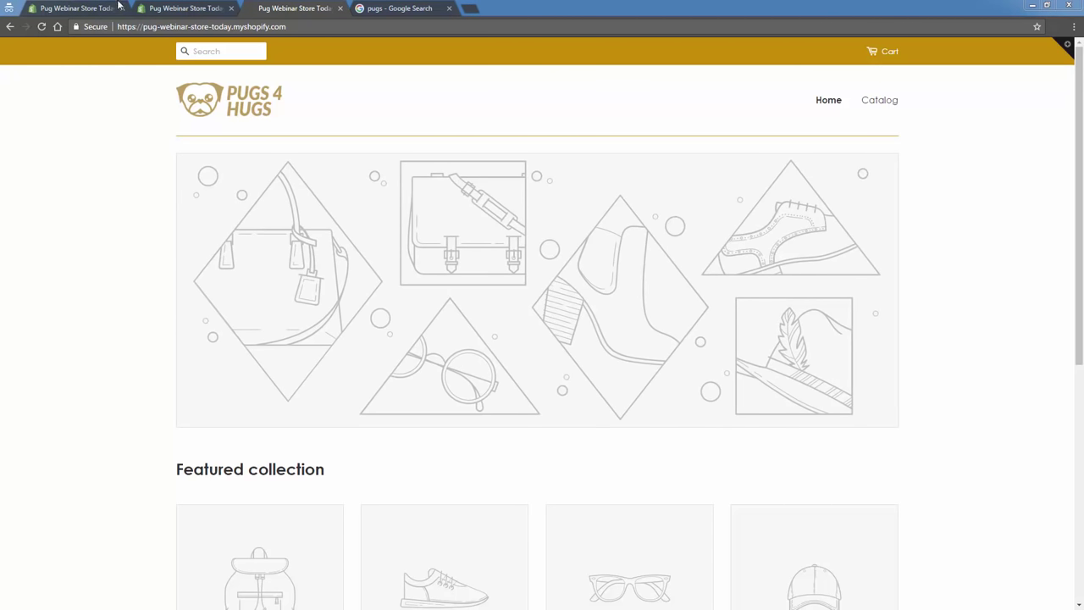
Set the Pugs 4 Hugs logo as the custom checkout logo and save.
left_click(163, 8)
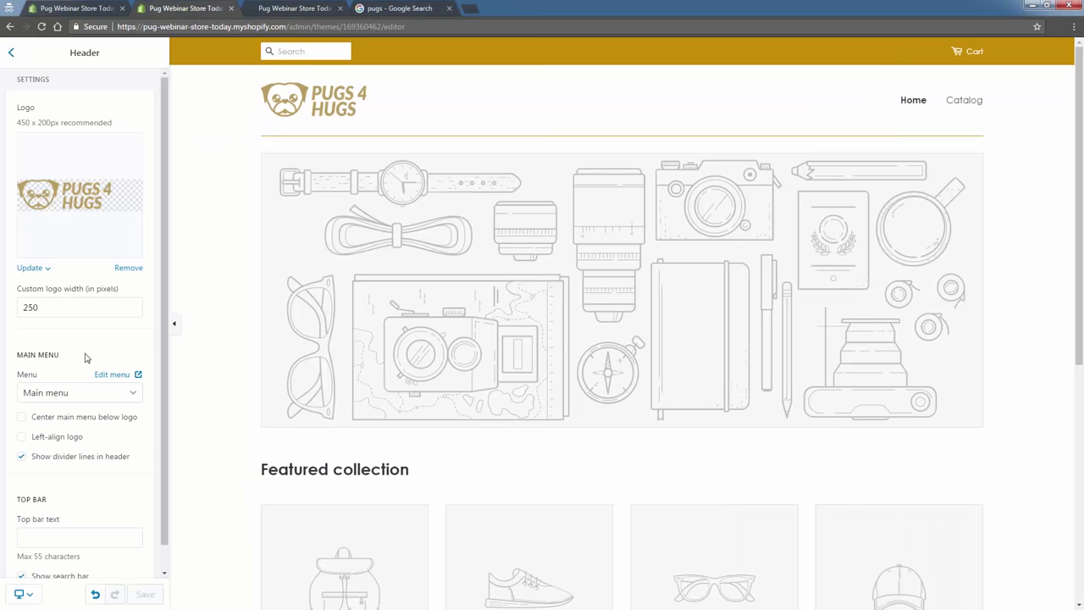
left_click(11, 53)
left_click(154, 92)
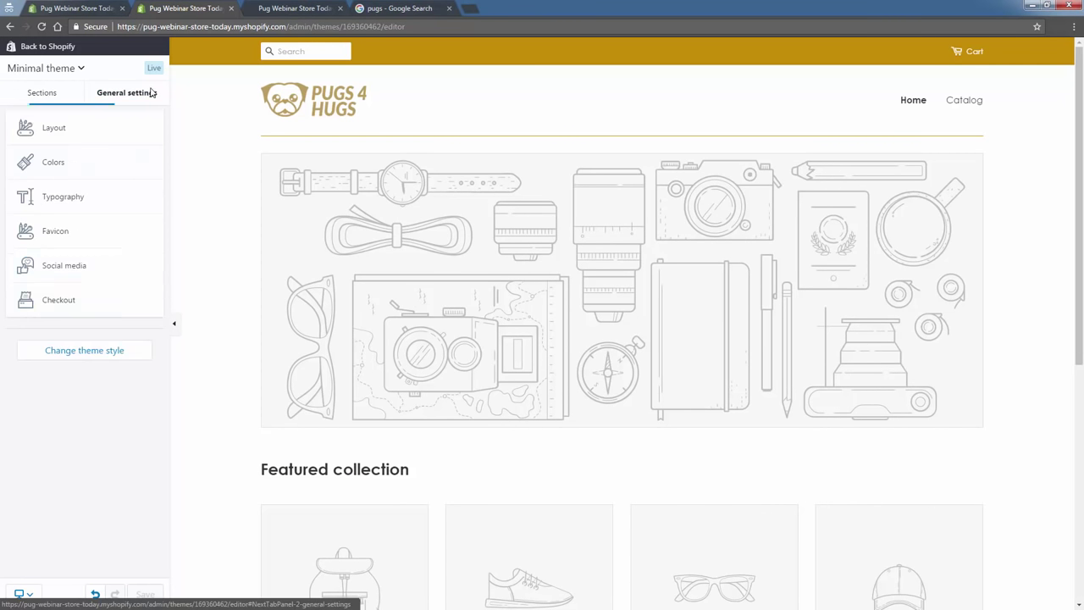
left_click(48, 307)
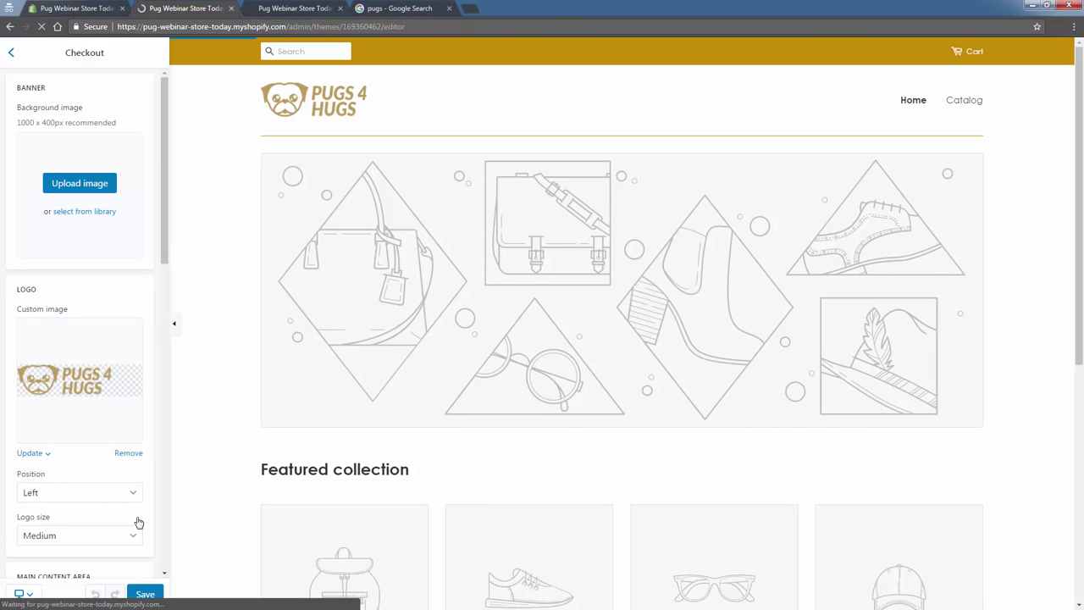
scroll(138, 520, "down", 1)
left_click(145, 594)
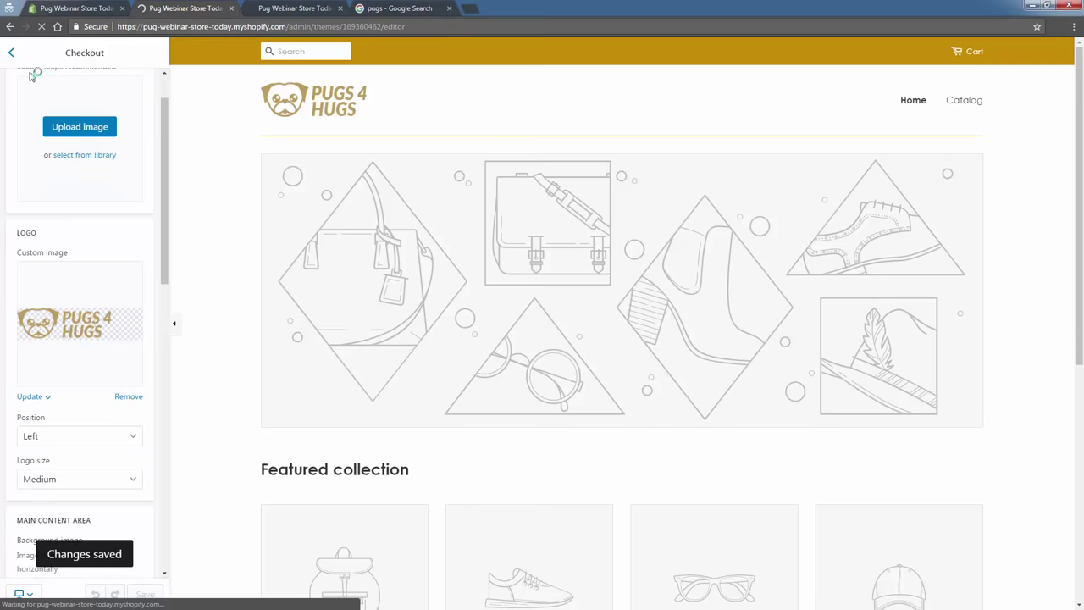
Open the homepage Slideshow section's settings after previewing its next slide.
left_click(11, 53)
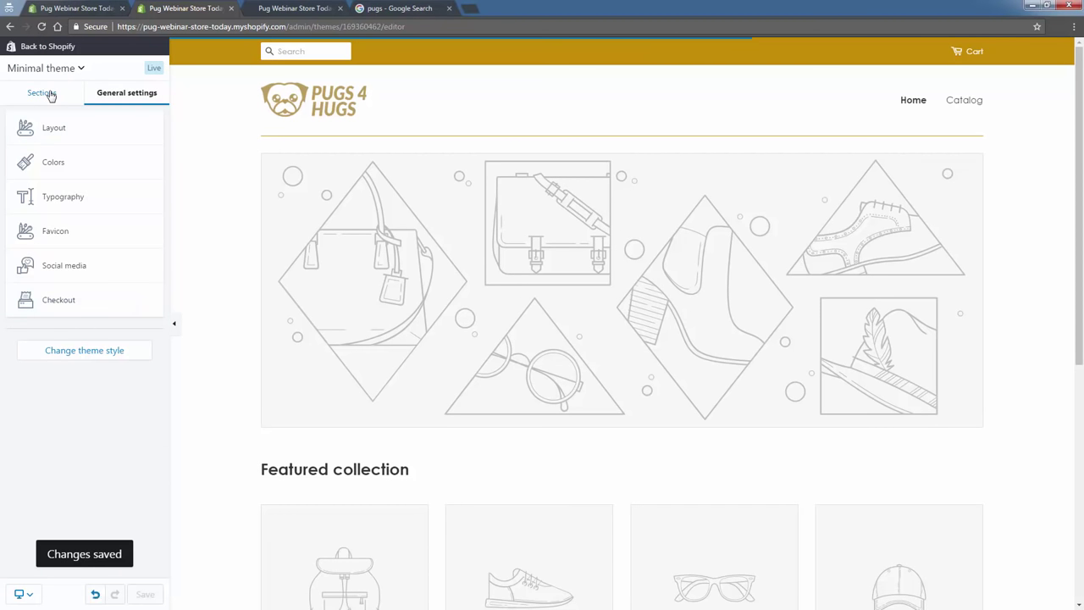
left_click(46, 92)
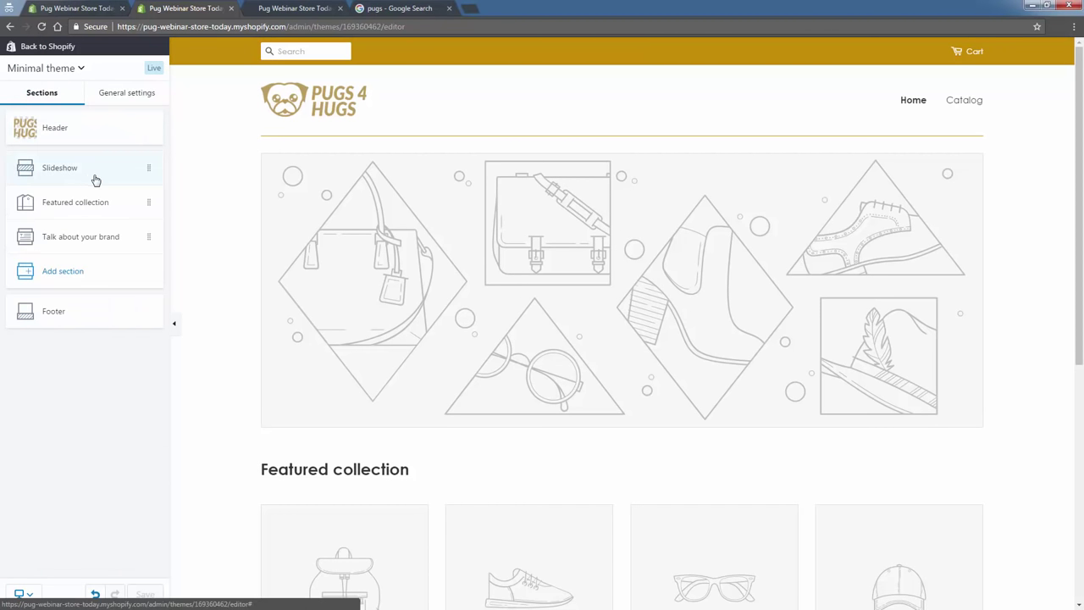
scroll(955, 254, "down", 1)
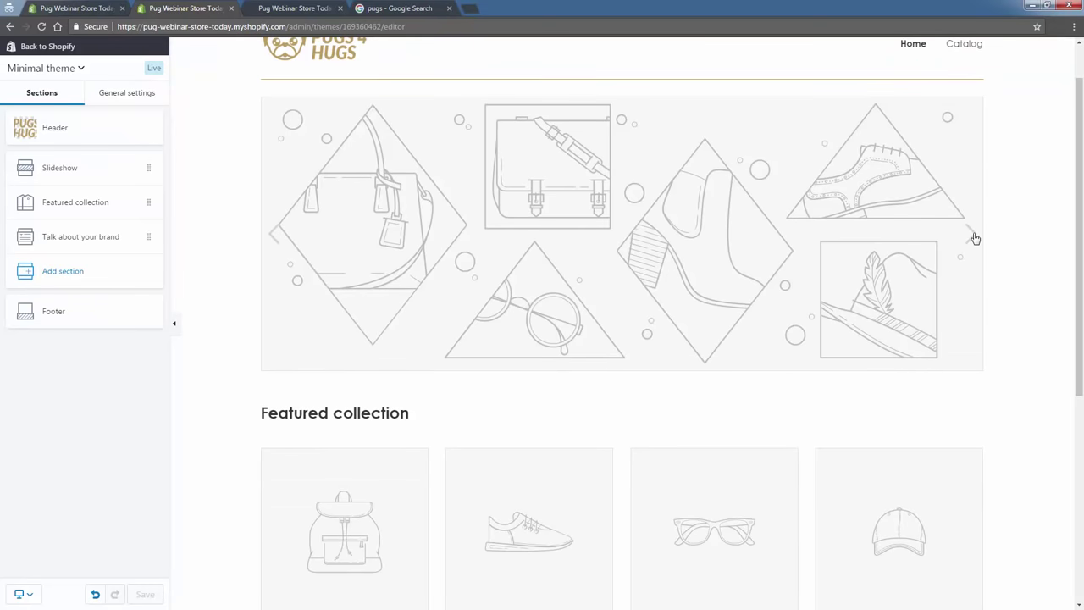
left_click(972, 236)
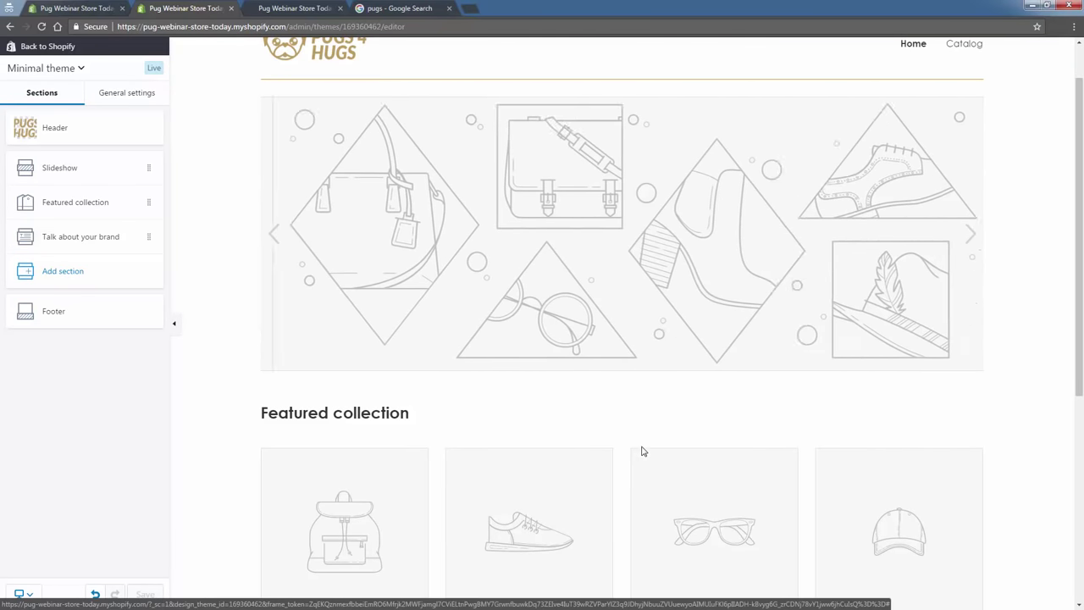
scroll(641, 452, "up", 2)
left_click(72, 166)
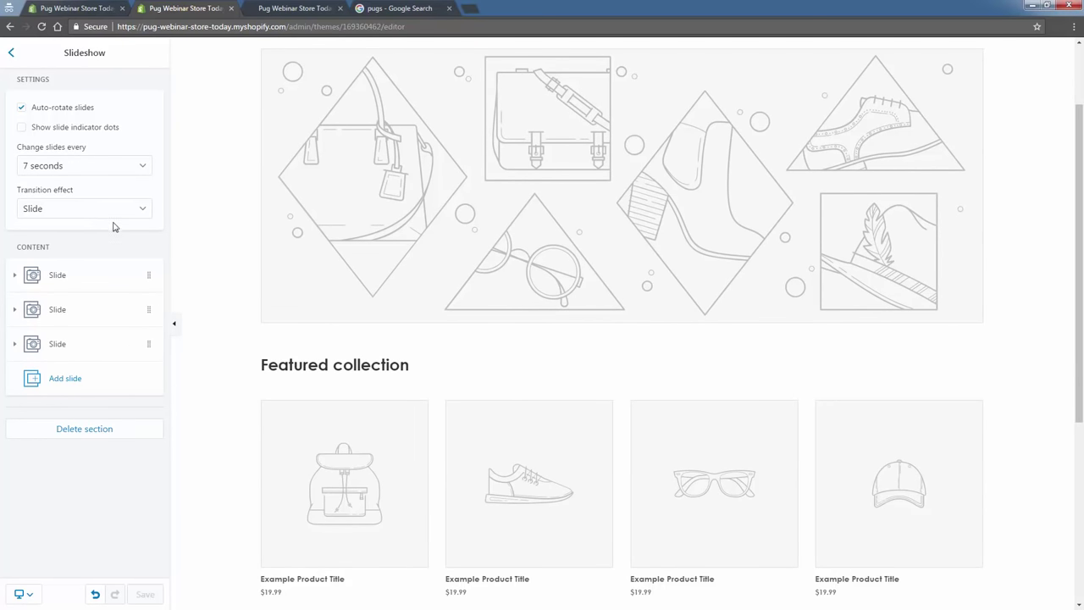
left_click(10, 53)
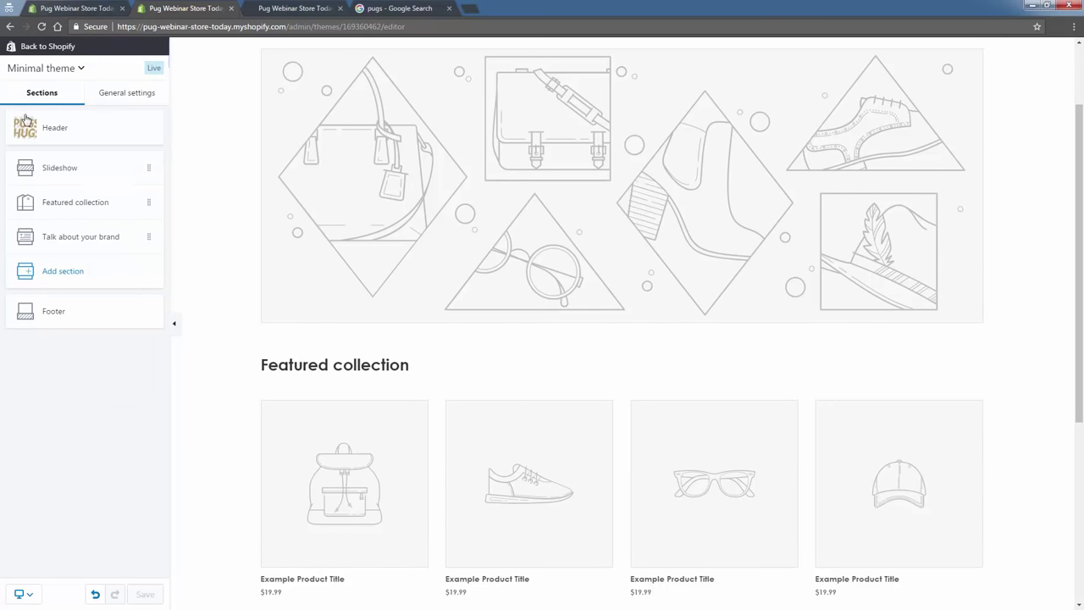
left_click(70, 167)
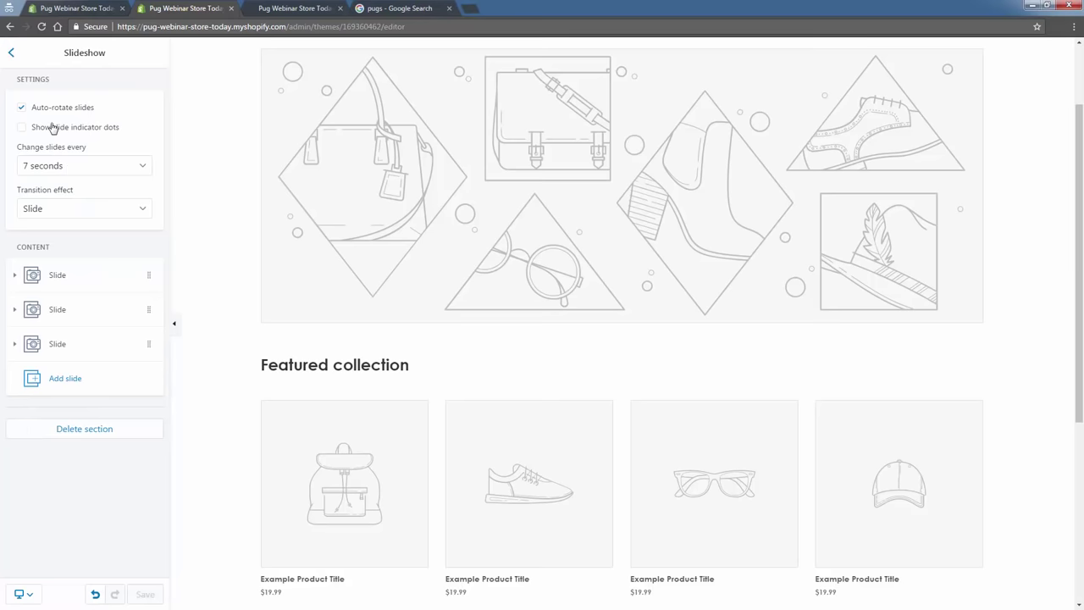
Delete two of the three slides and switch off Auto-rotate slides.
left_click(142, 319)
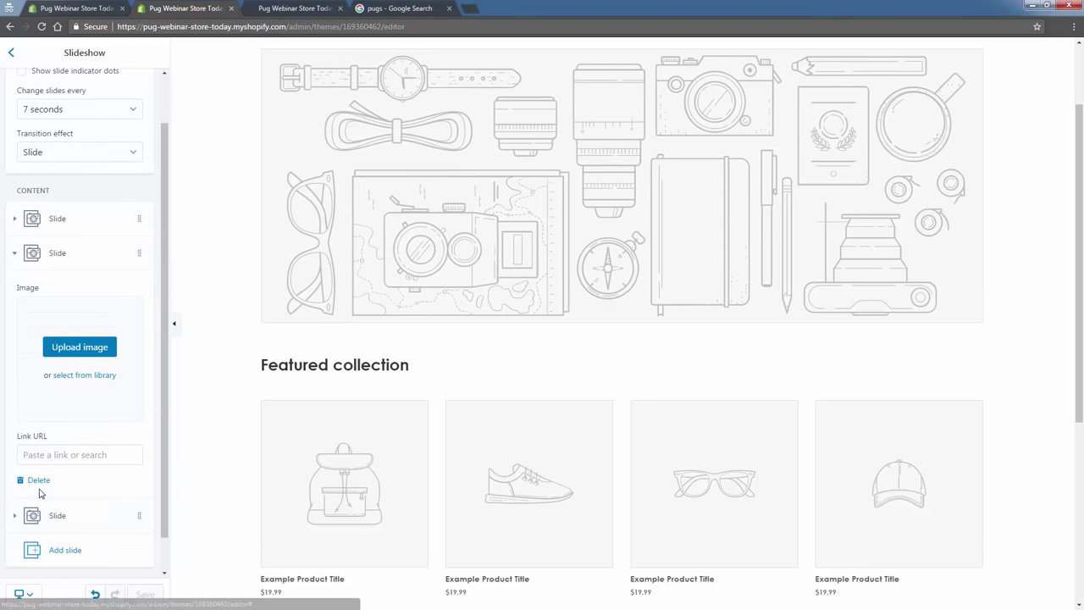
left_click(38, 480)
left_click(151, 310)
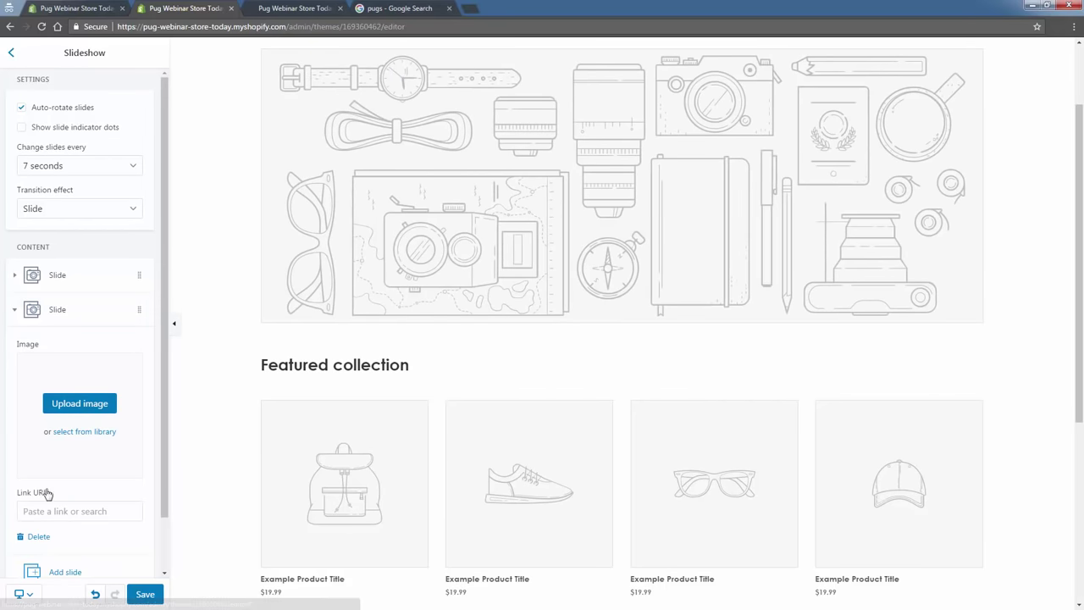
scroll(39, 491, "down", 1)
left_click(38, 476)
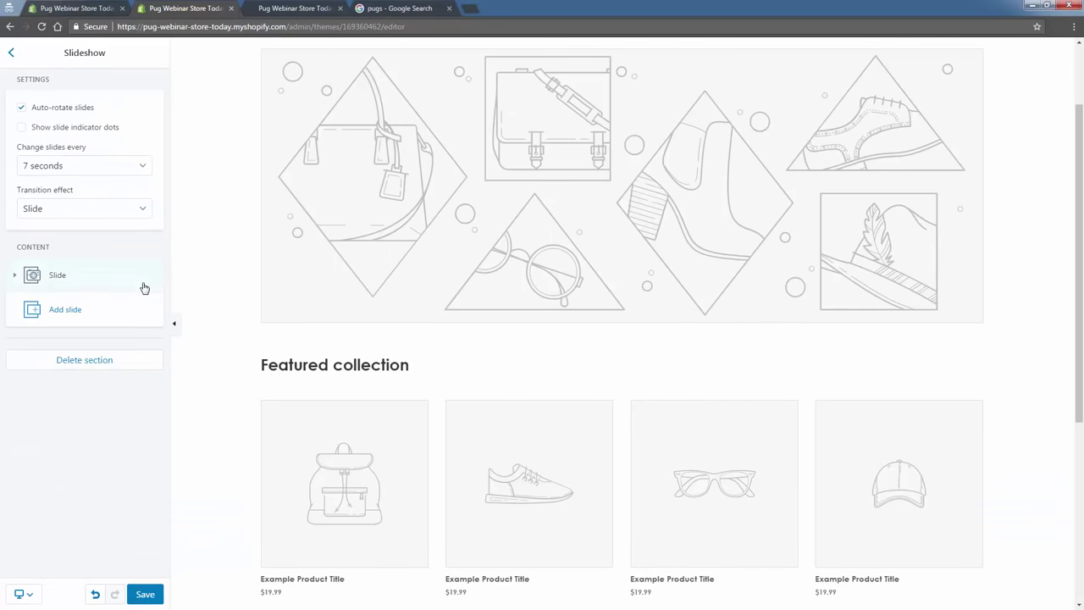
left_click(77, 108)
left_click(73, 288)
scroll(254, 347, "up", 1)
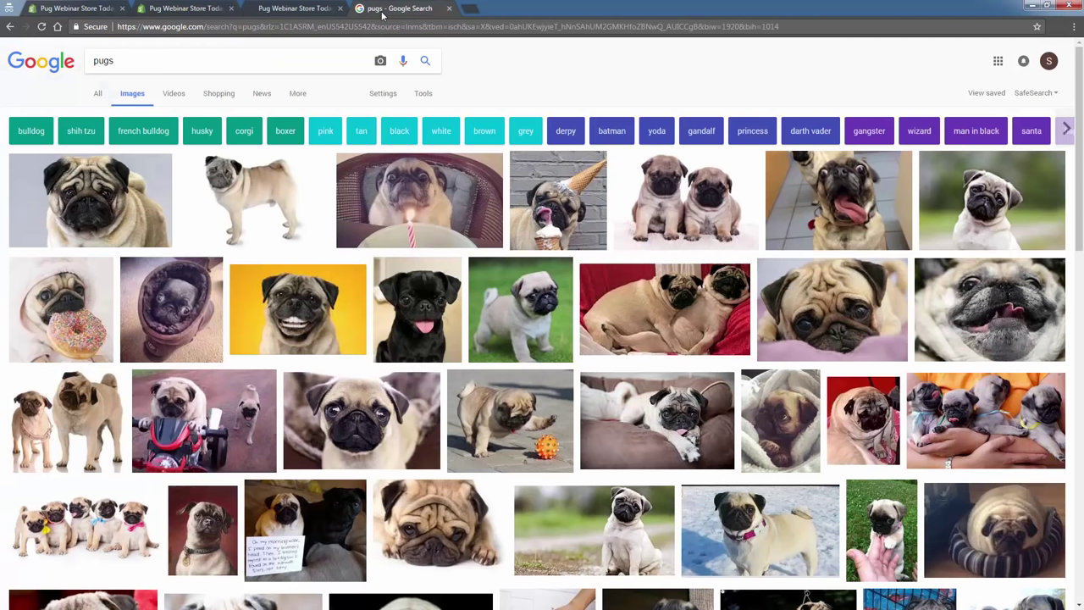
Load unsplash.com and open pexels.com in a second tab.
left_click(383, 10)
left_click(327, 29)
type("unsplash.com")
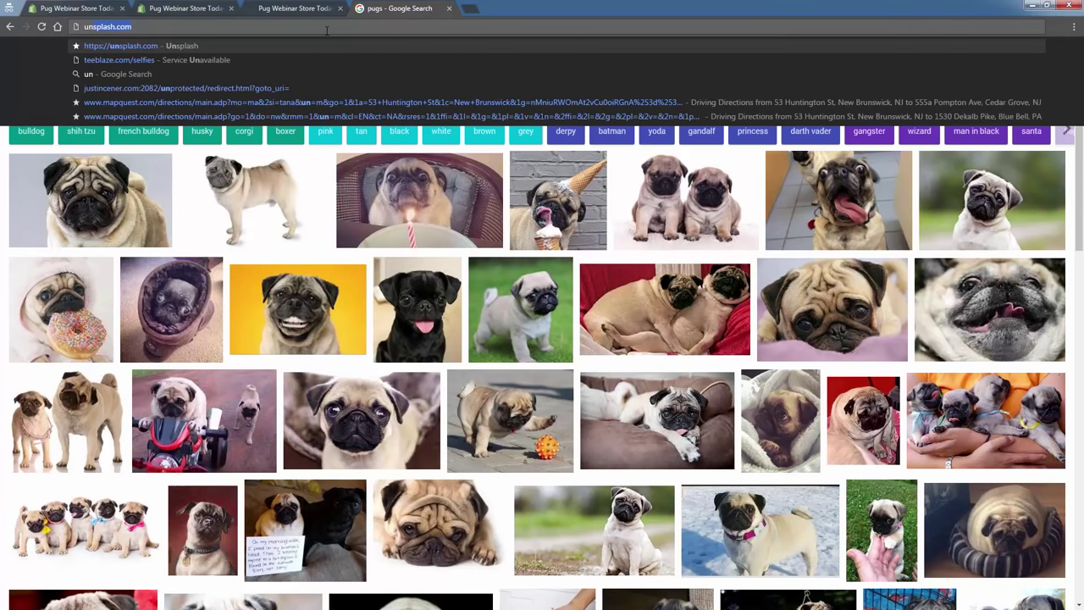
key("Return")
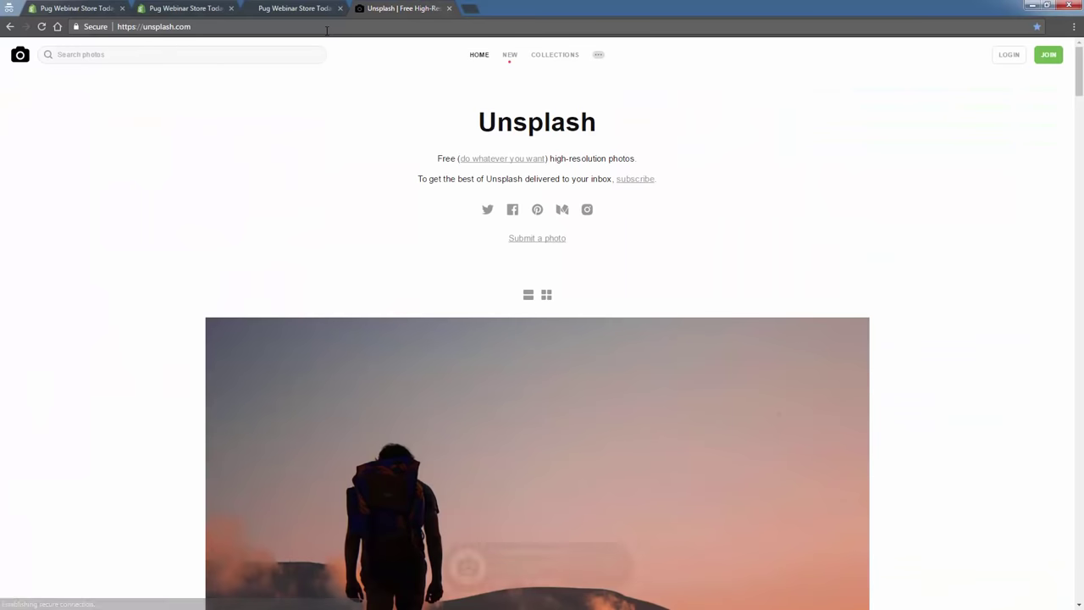
left_click_drag(435, 159, 645, 149)
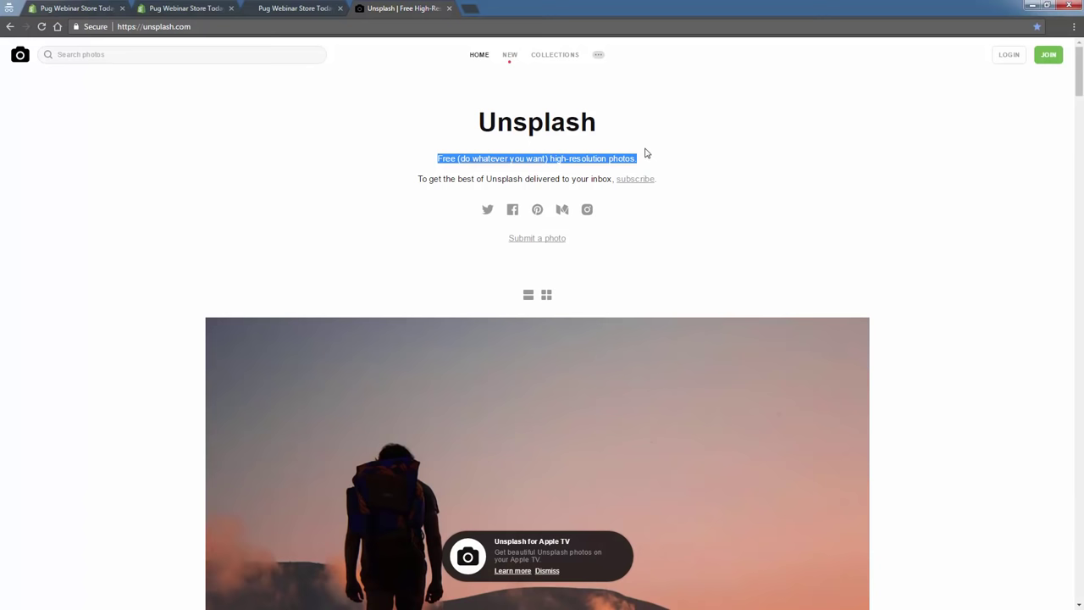
left_click(470, 8)
type("pe")
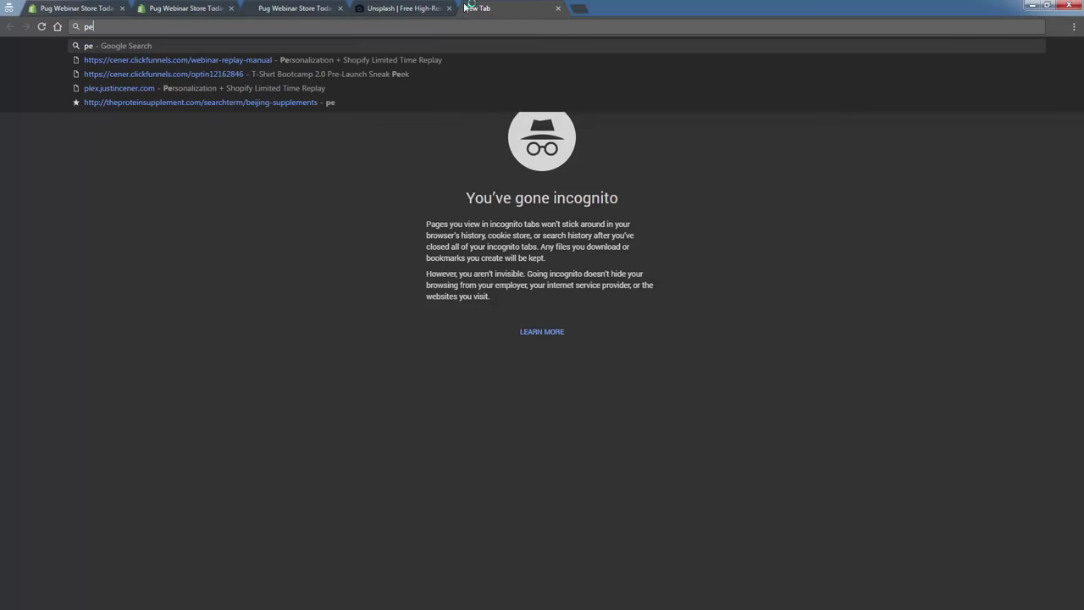
type("xel")
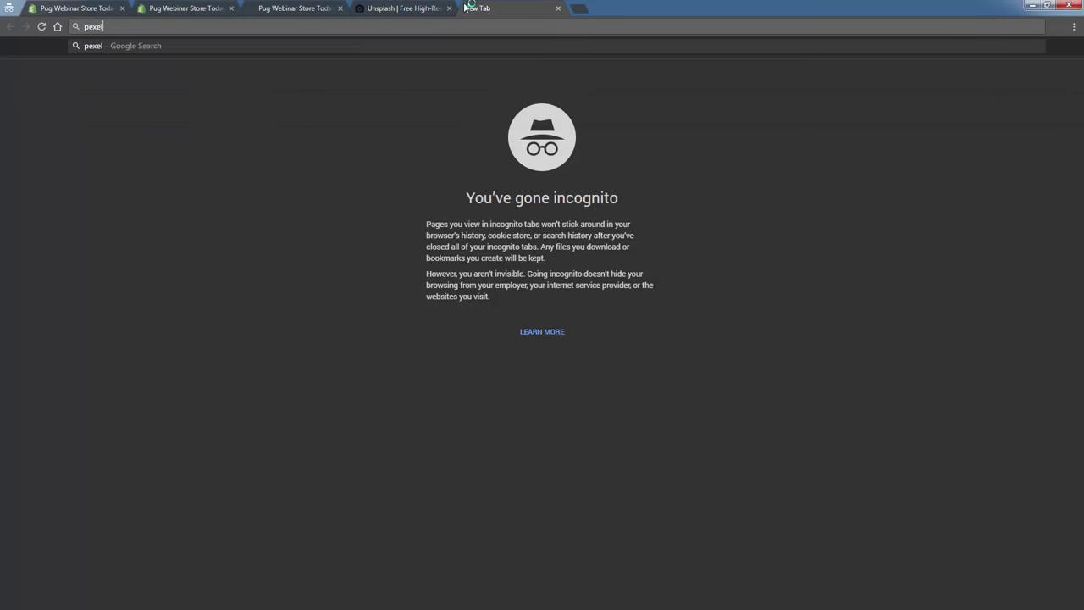
type("s.com")
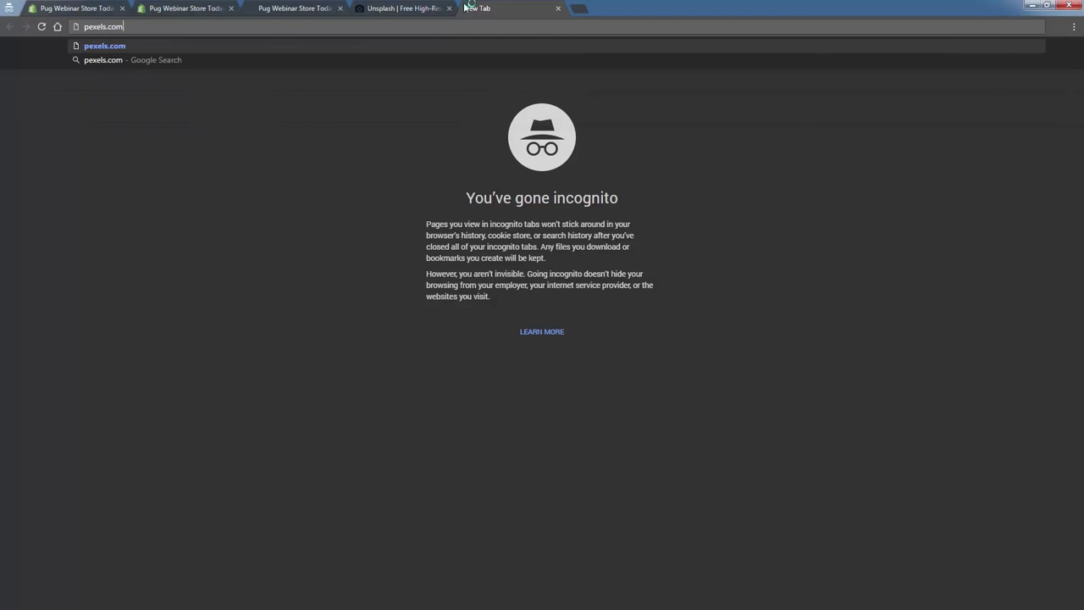
key("Return")
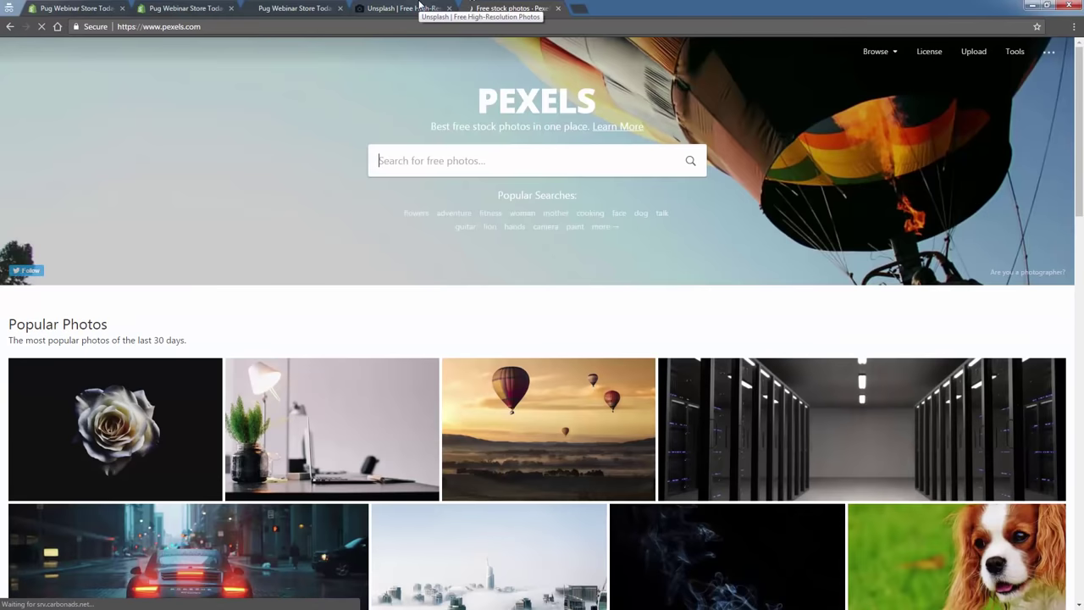
Search Unsplash for 'pug' and scroll the photo results.
left_click(420, 8)
left_click(226, 57)
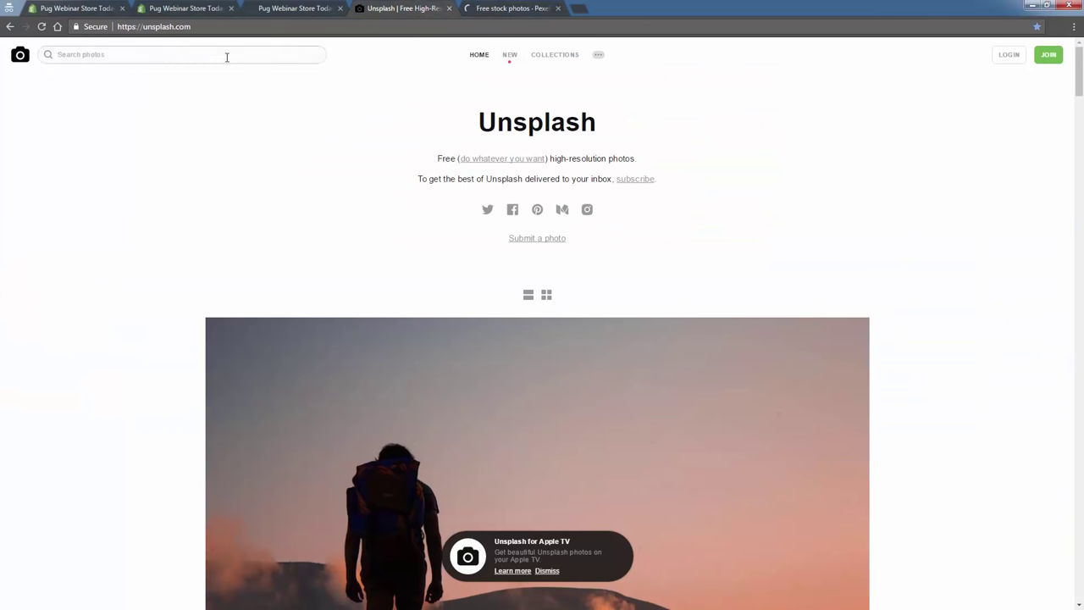
type("pug")
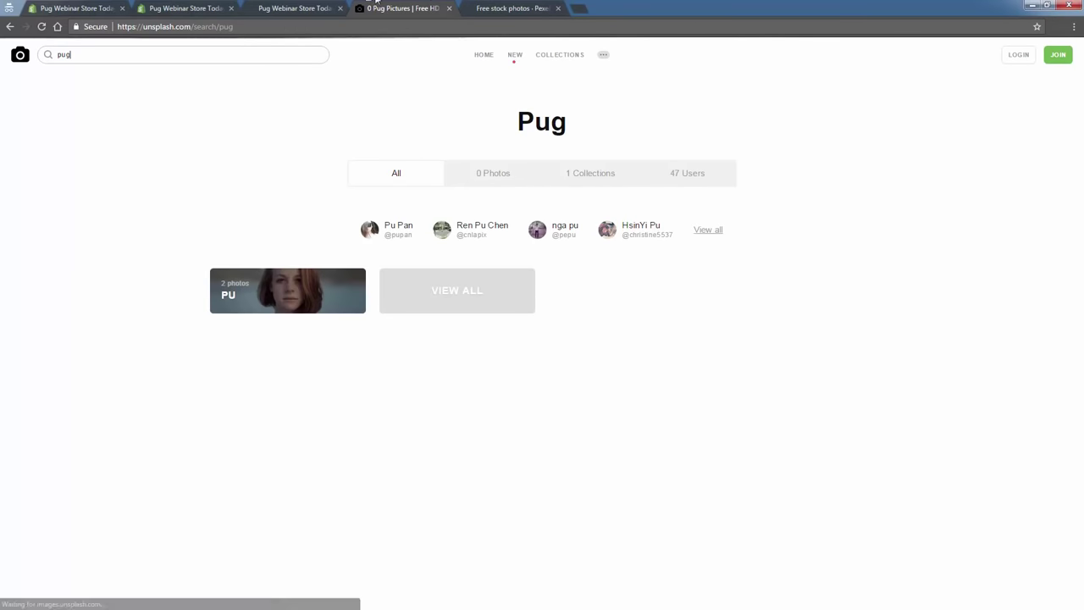
scroll(318, 280, "down", 3)
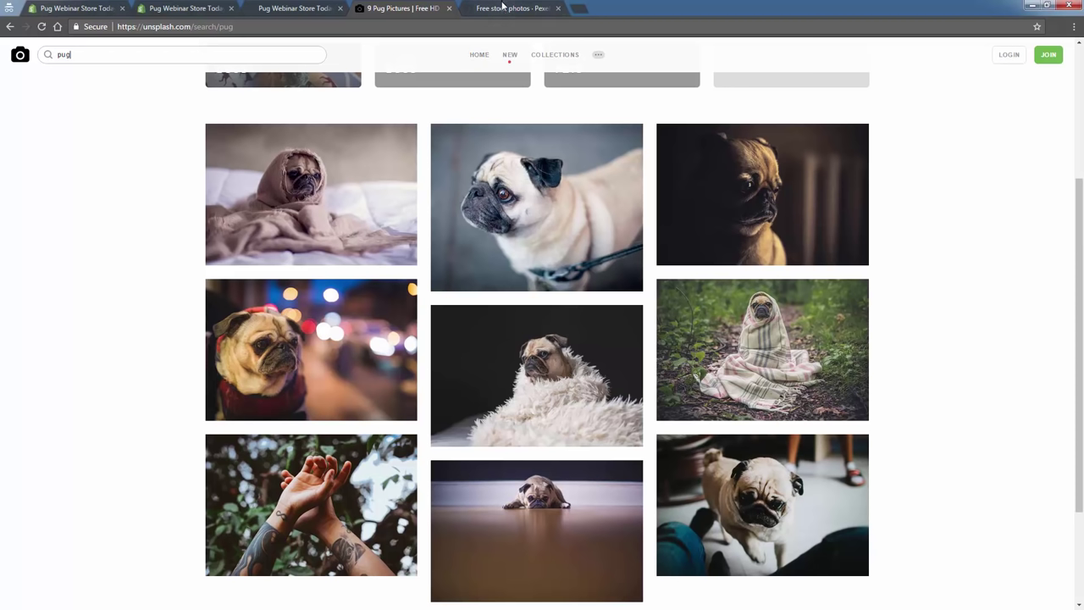
left_click(493, 8)
Search Pexels for 'pug' and open the photo of the pug lying on the floor.
left_click(446, 161)
type("pug")
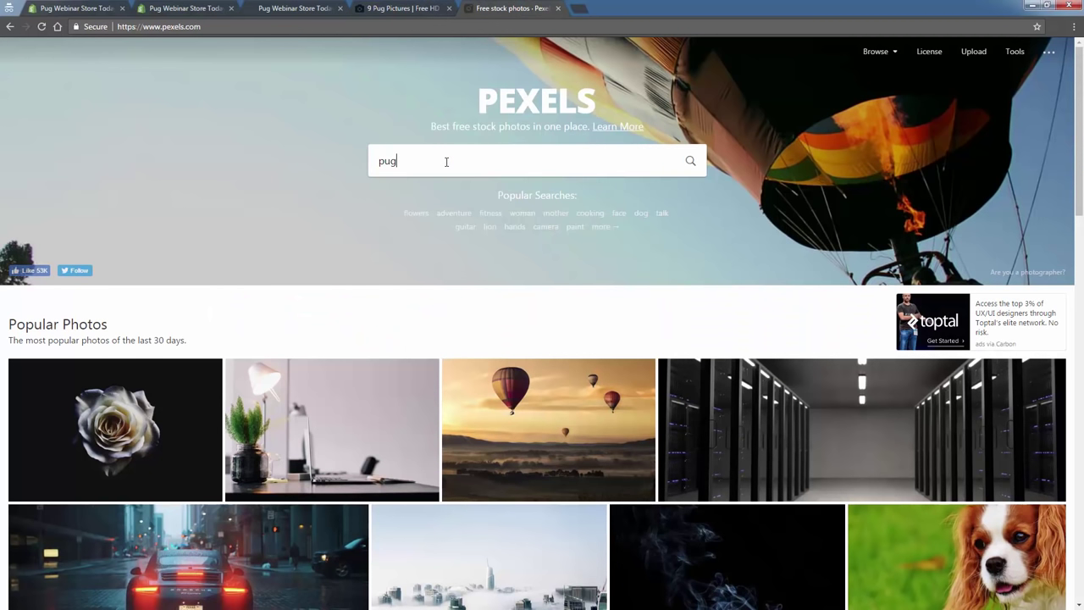
key("Return")
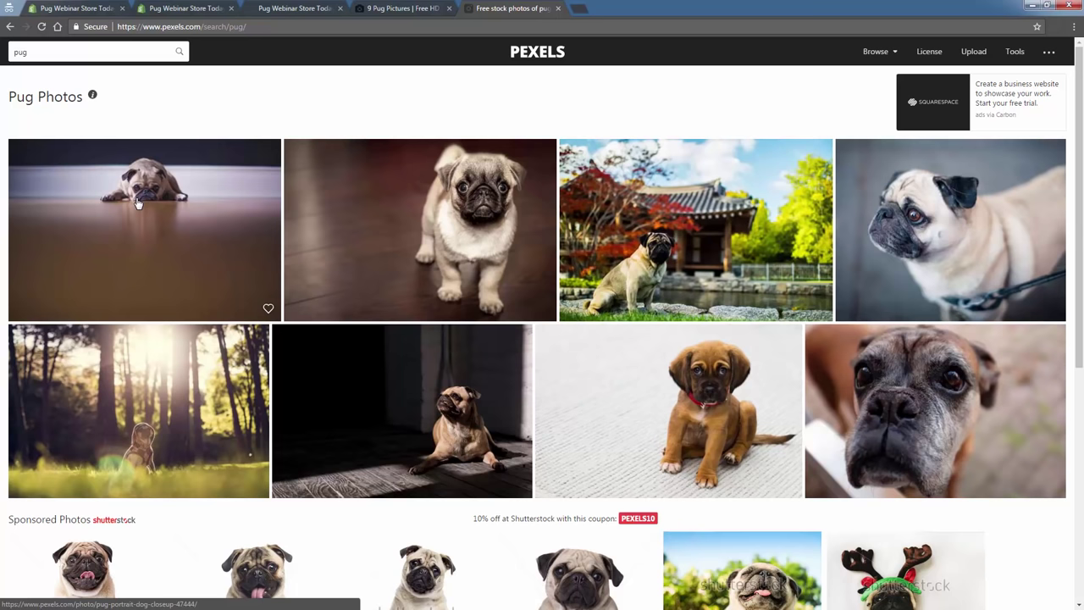
left_click(146, 195)
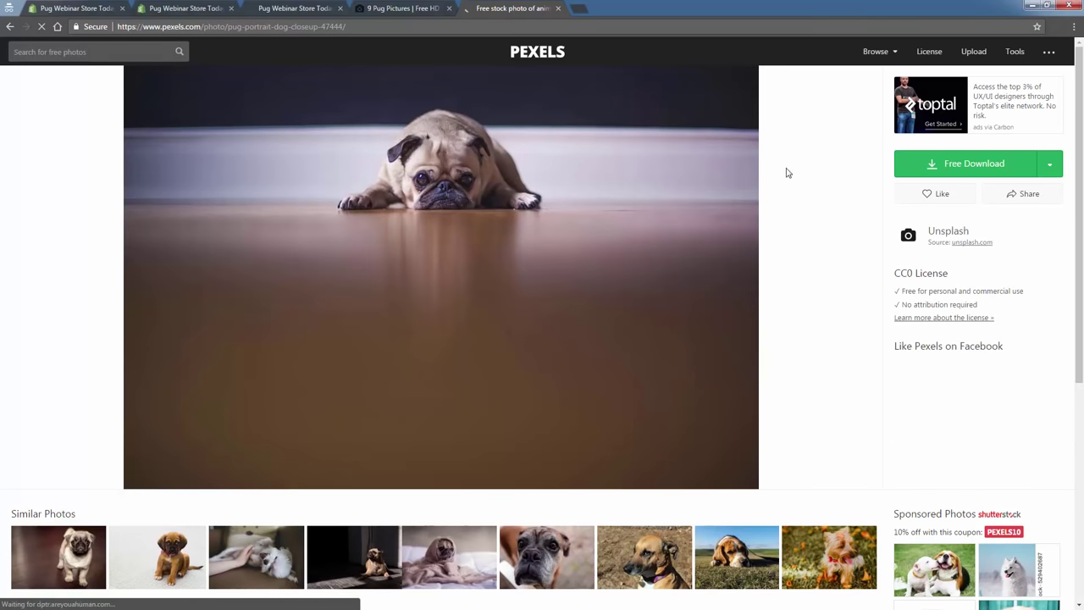
Open the full-size image and save it as pexels-photo-47444.jpeg.
left_click_drag(896, 273, 968, 279)
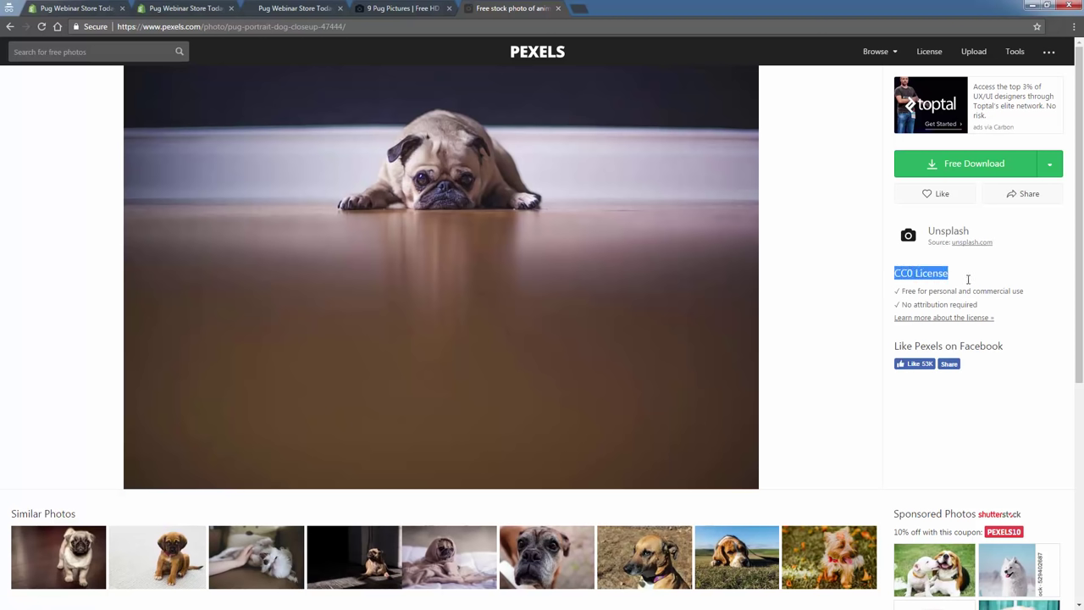
left_click(967, 281)
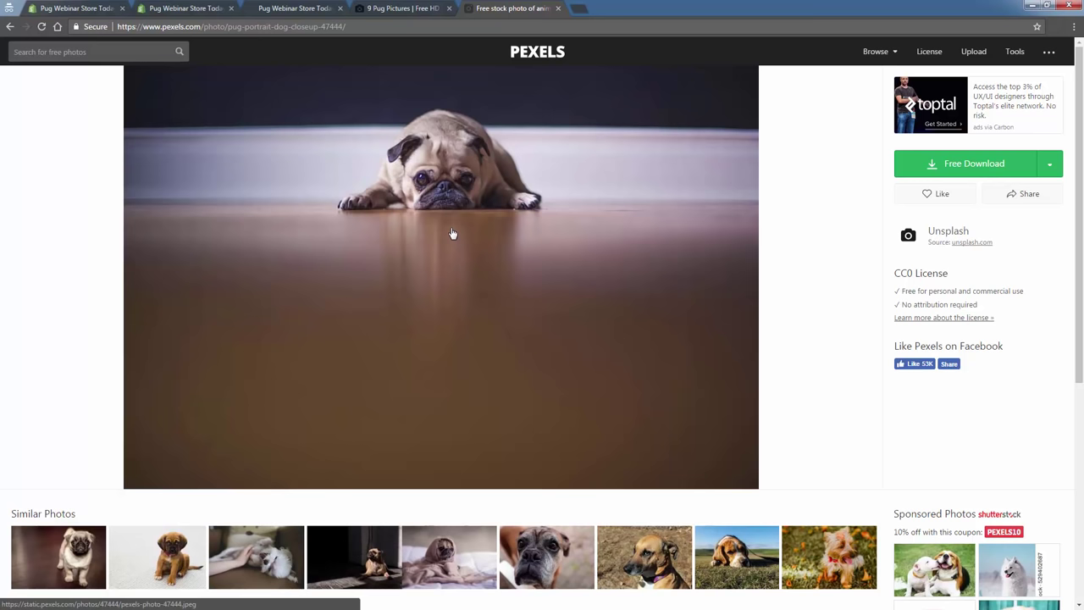
left_click(978, 172)
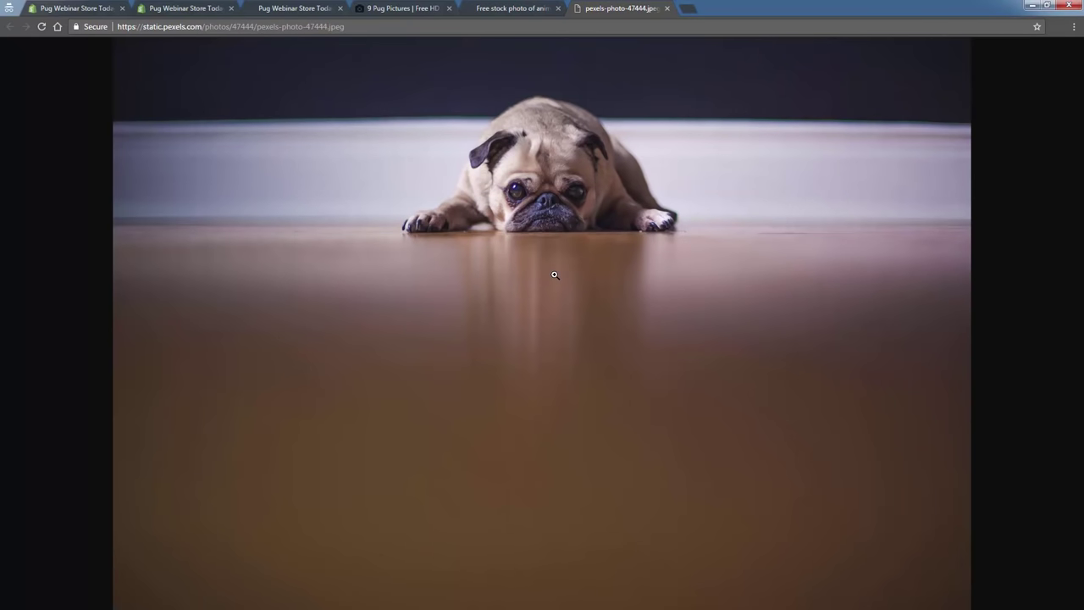
right_click(555, 274)
left_click(567, 298)
left_click(415, 8)
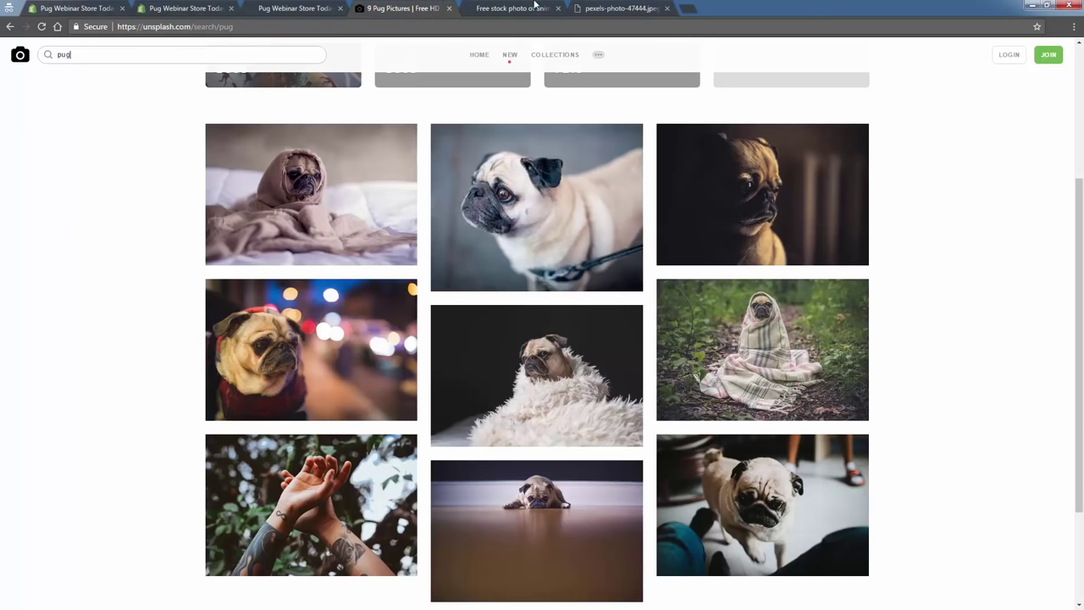
Upload the Pexels pug-on-floor photo as the slide image and save the theme.
left_click(186, 8)
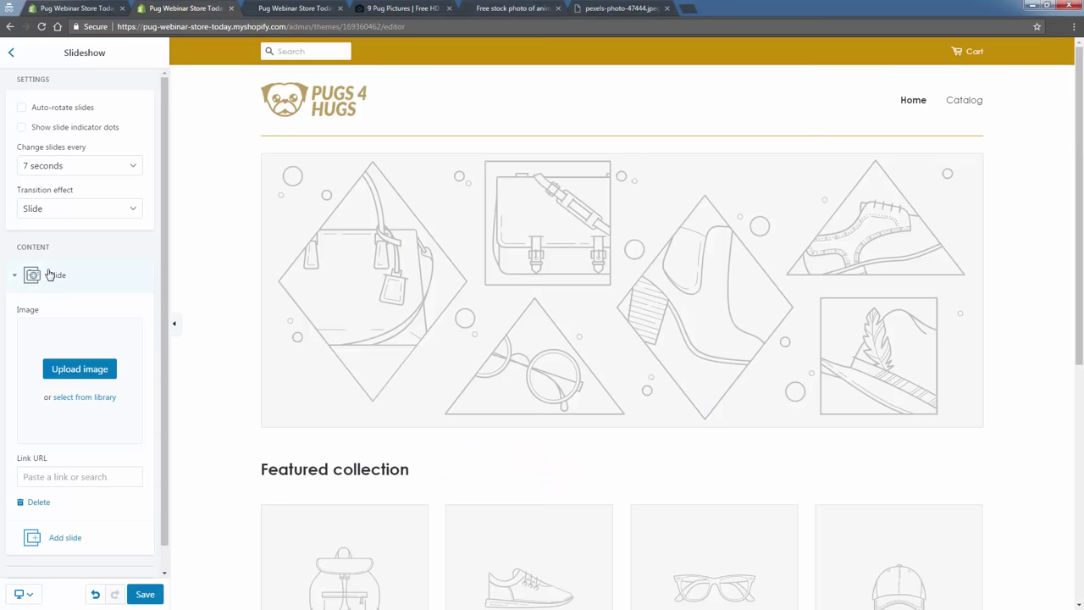
left_click(68, 373)
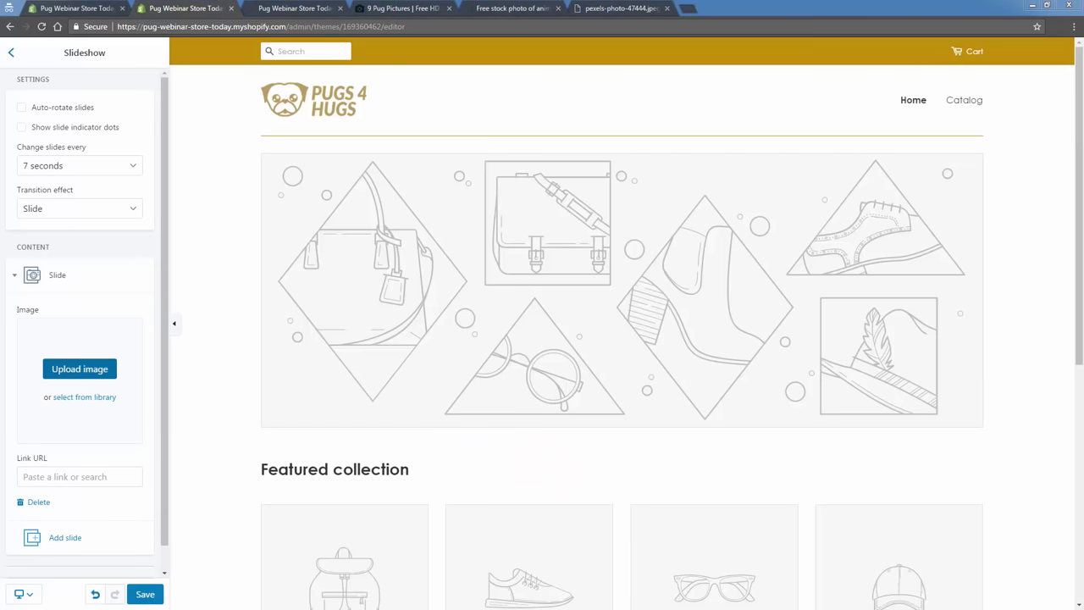
key("Return")
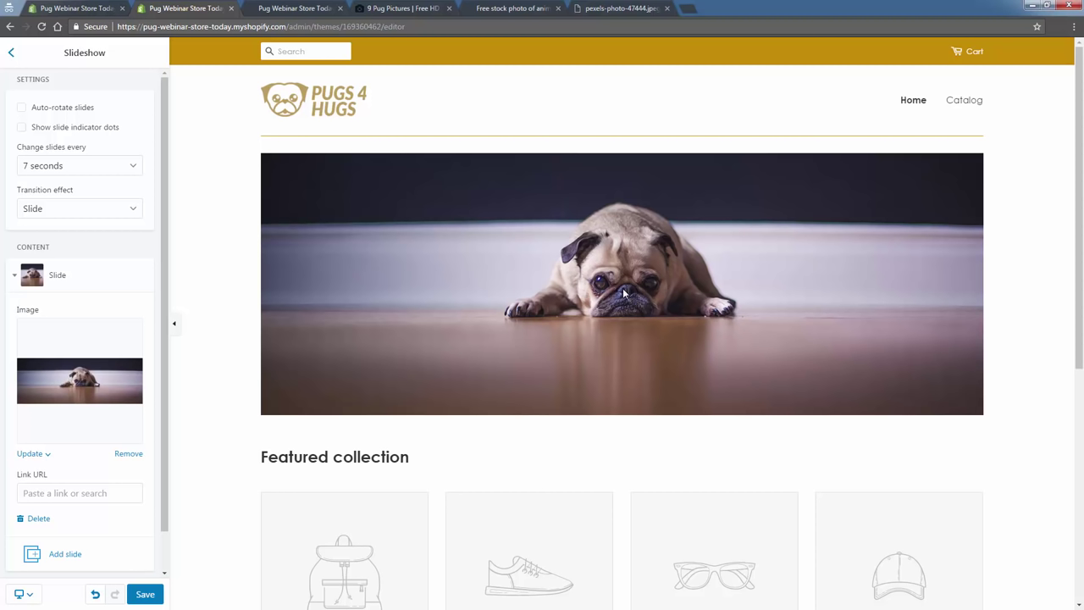
left_click(144, 593)
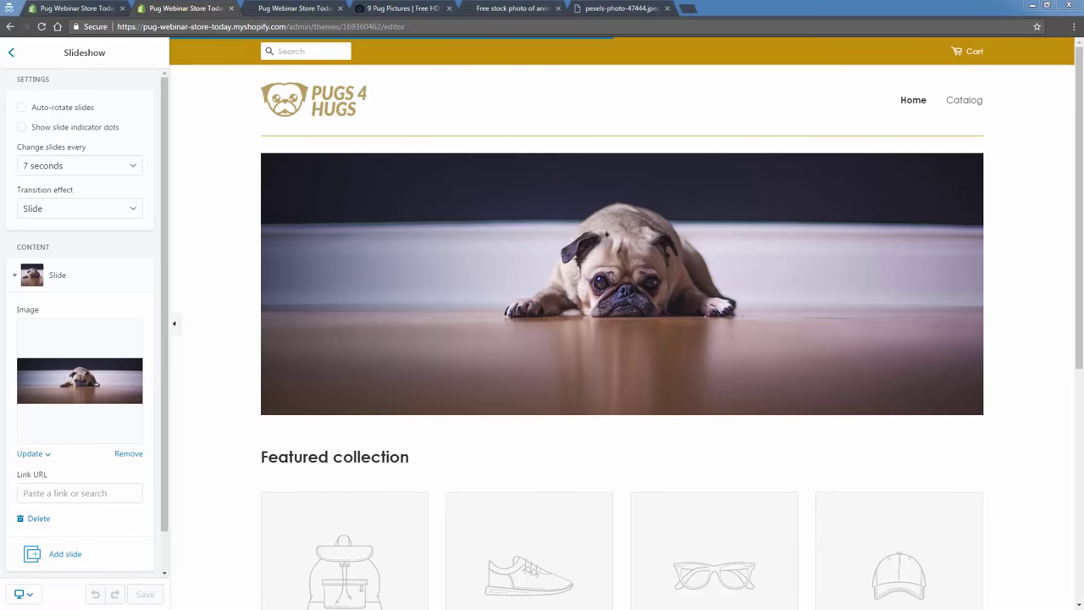
key("ctrl+Tab")
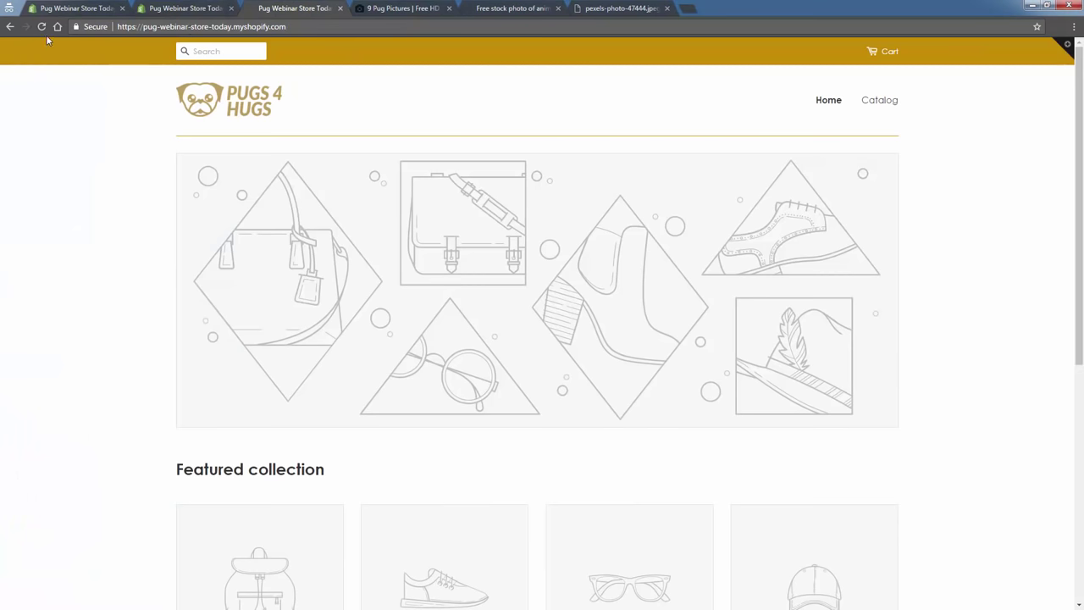
Reload the storefront to confirm the pug banner, then return to the editor's sections list.
left_click(44, 29)
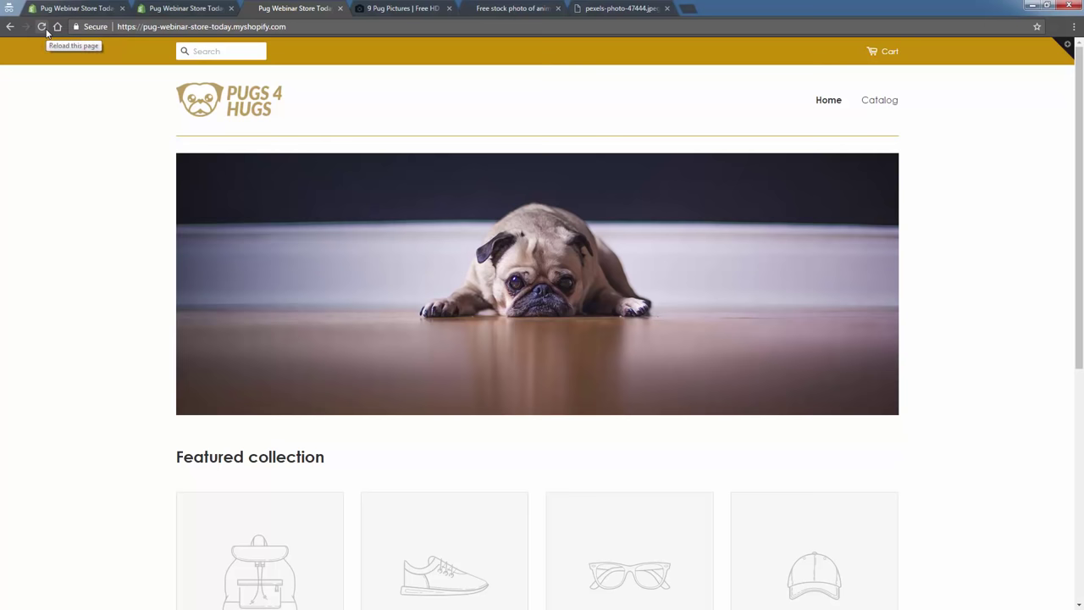
left_click(177, 8)
left_click(11, 53)
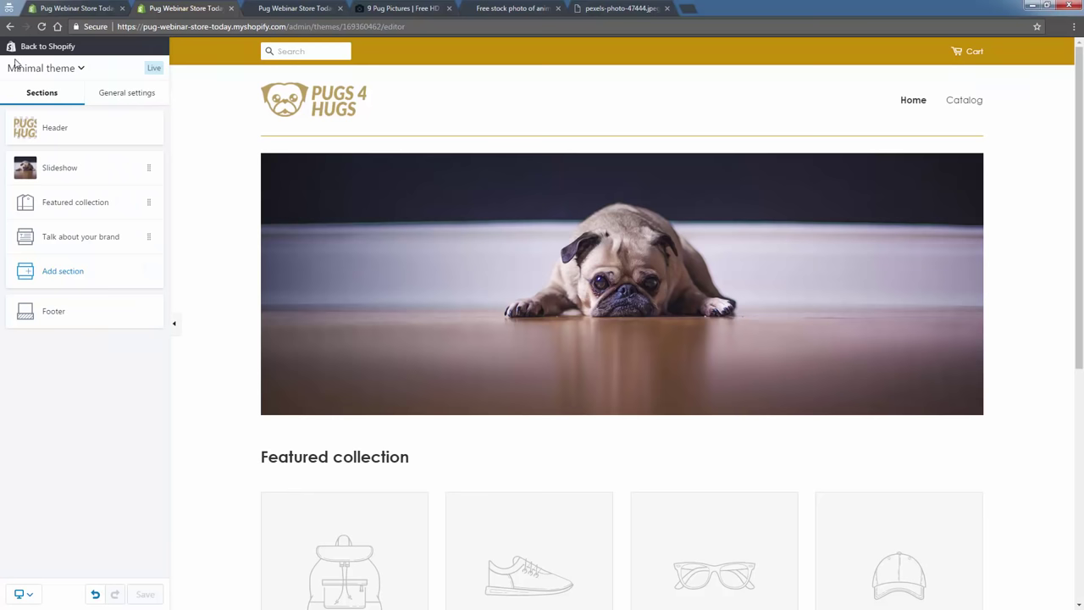
Set the featured collection grid to 5 products per row and 3 rows, and save.
scroll(214, 436, "down", 3)
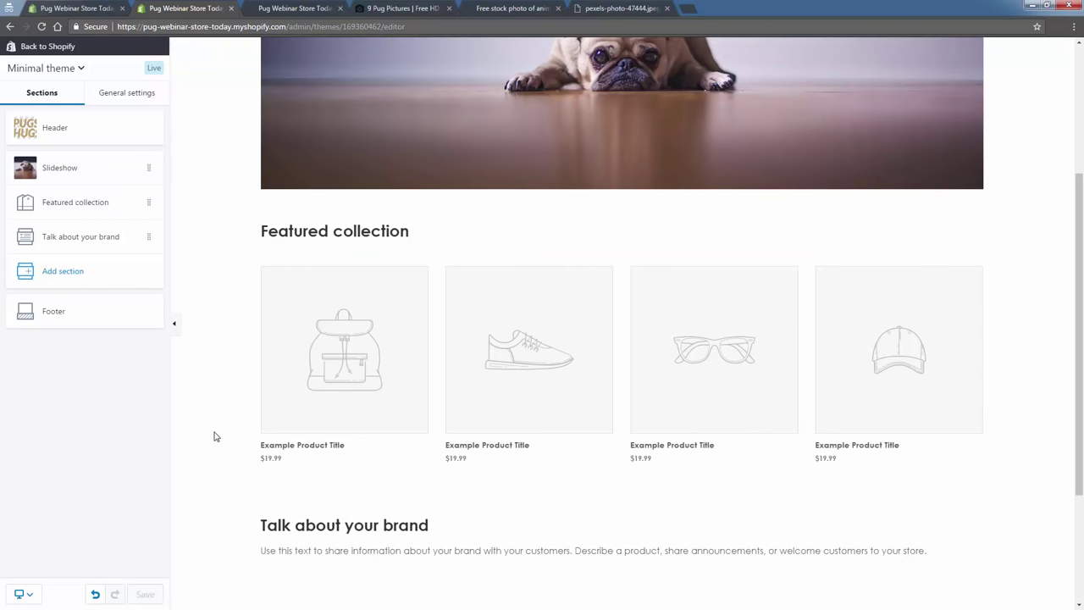
left_click(102, 202)
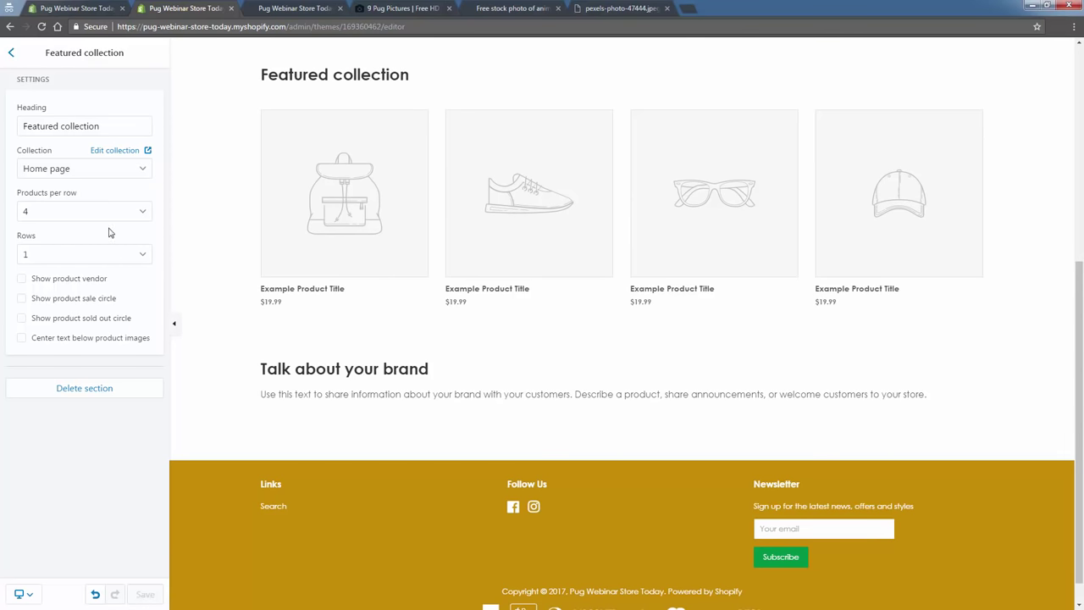
left_click(97, 201)
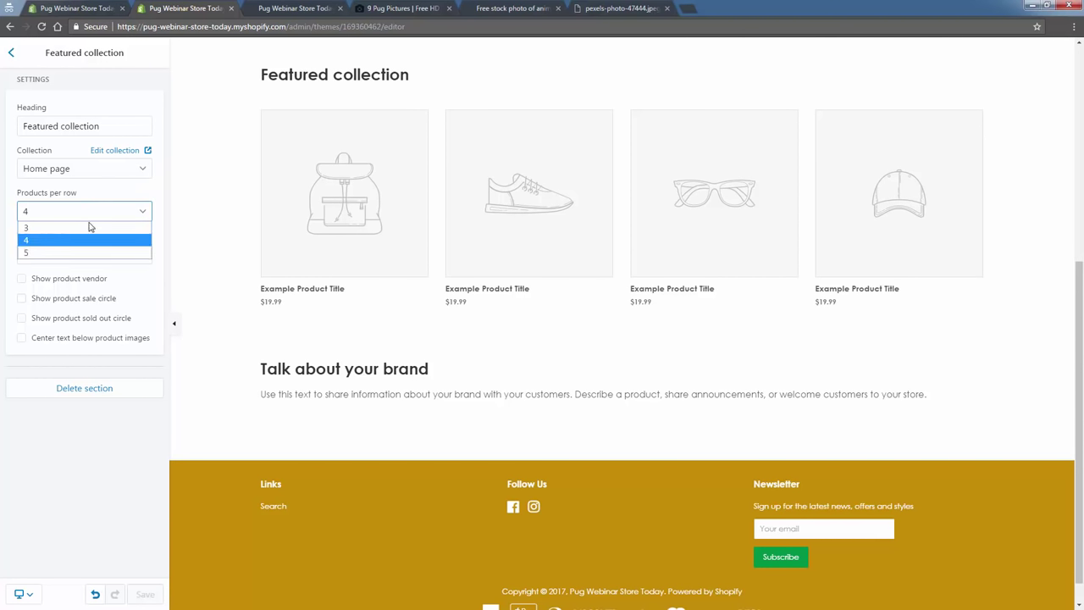
left_click(69, 263)
left_click(71, 255)
left_click(63, 295)
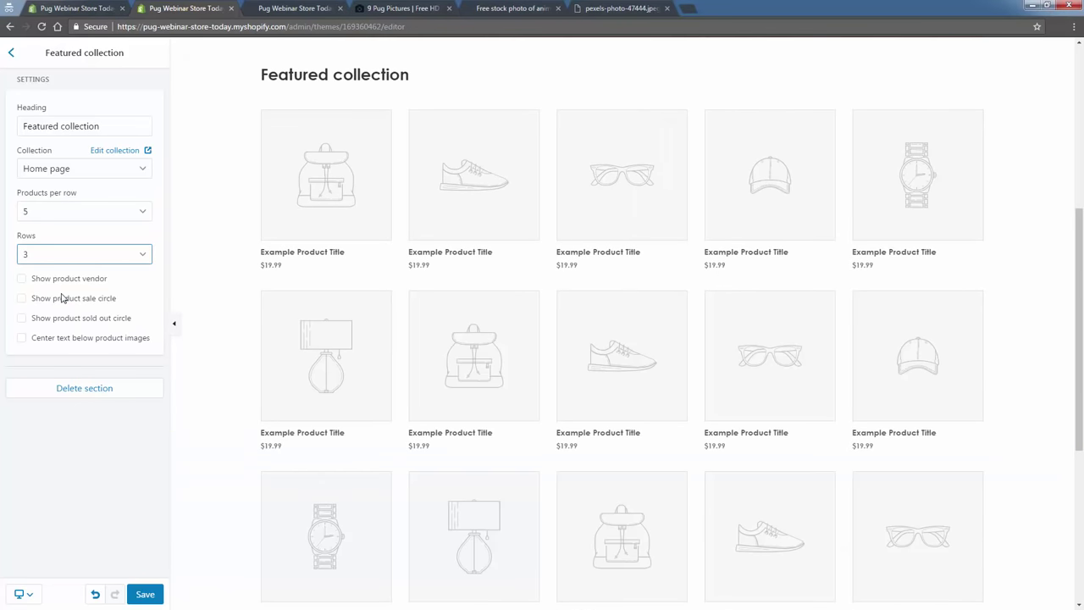
left_click(145, 593)
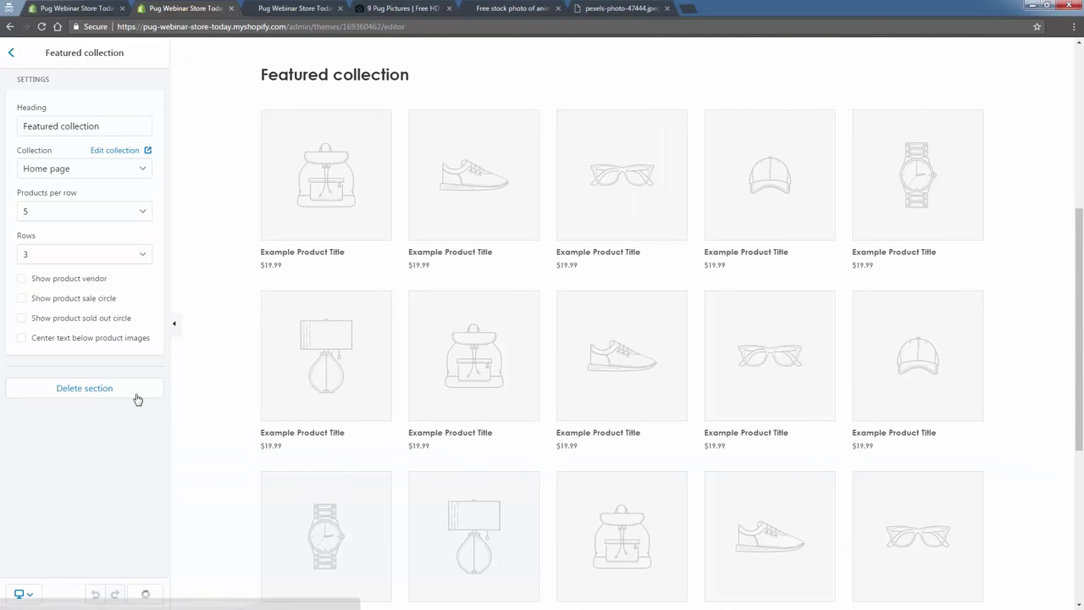
left_click(13, 54)
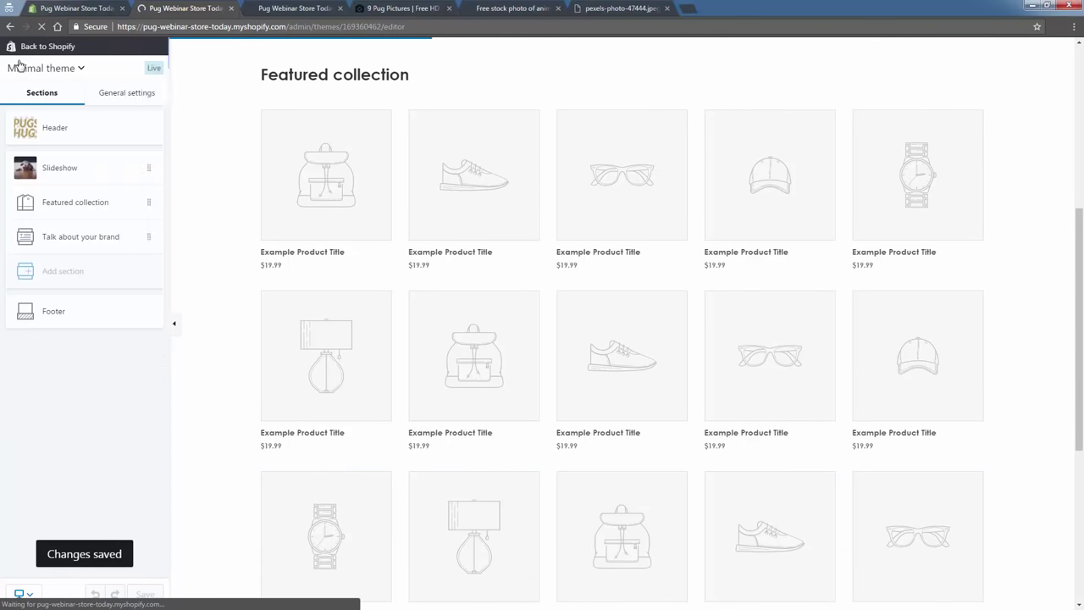
scroll(508, 364, "down", 4)
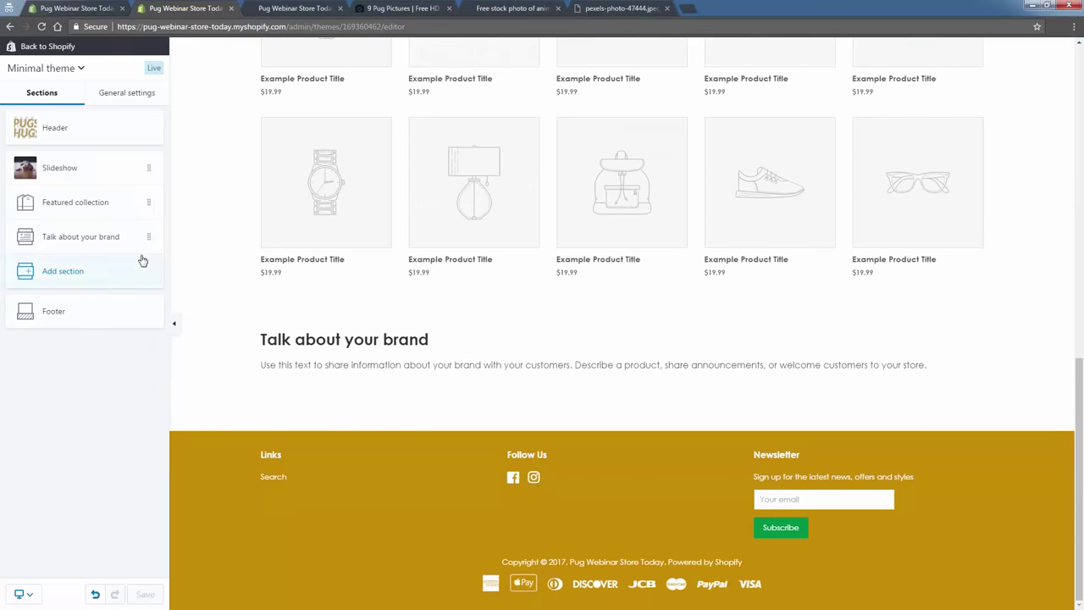
Replace the Talk about your brand placeholder text with 'Write a little story' and save.
left_click(145, 240)
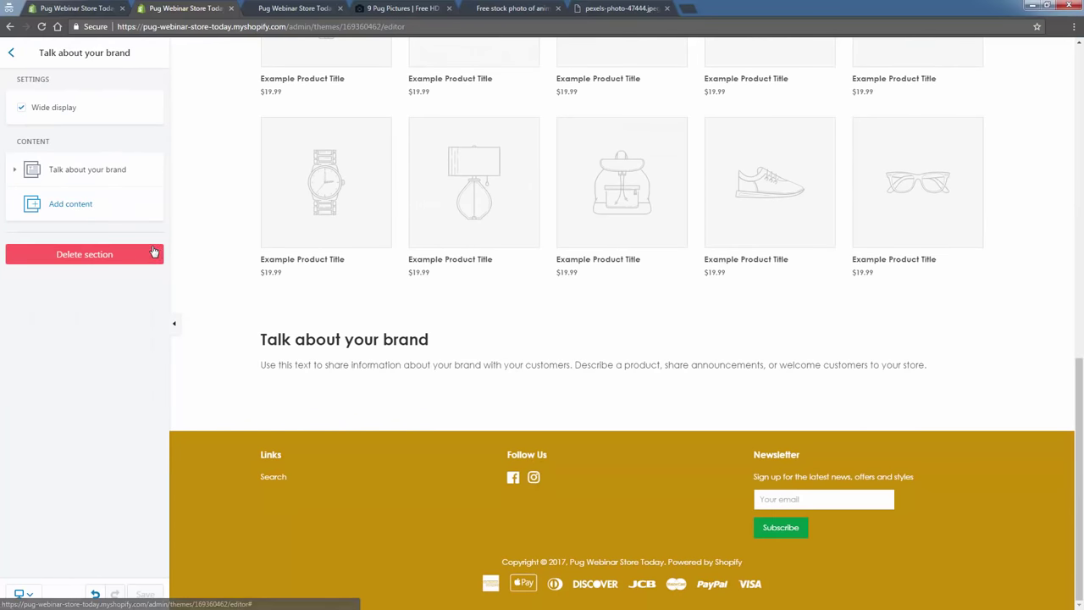
left_click(102, 169)
left_click(84, 322)
key("ctrl+a")
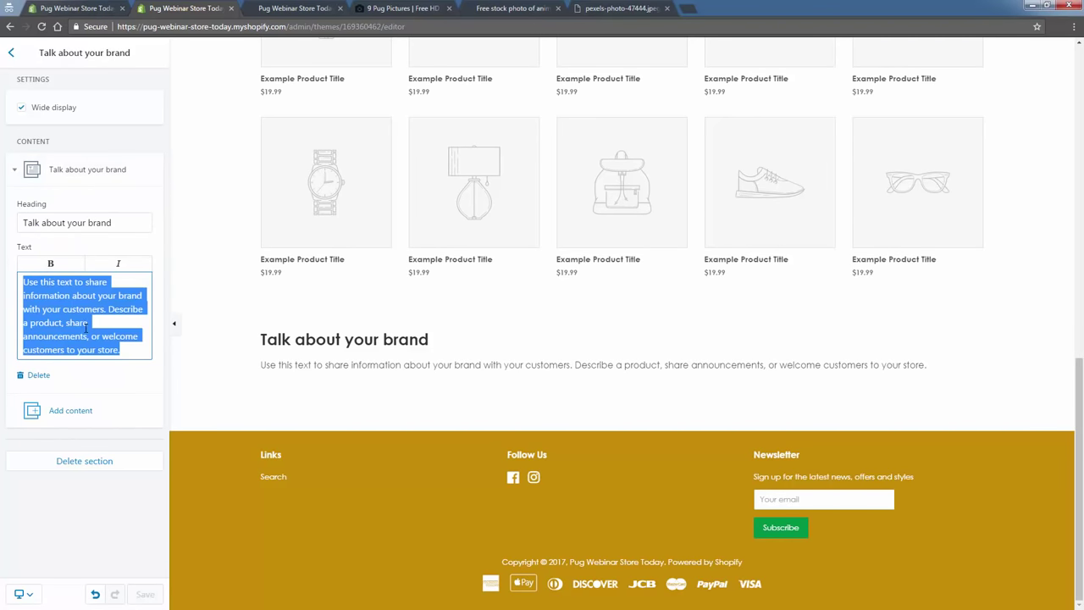
type("Writ")
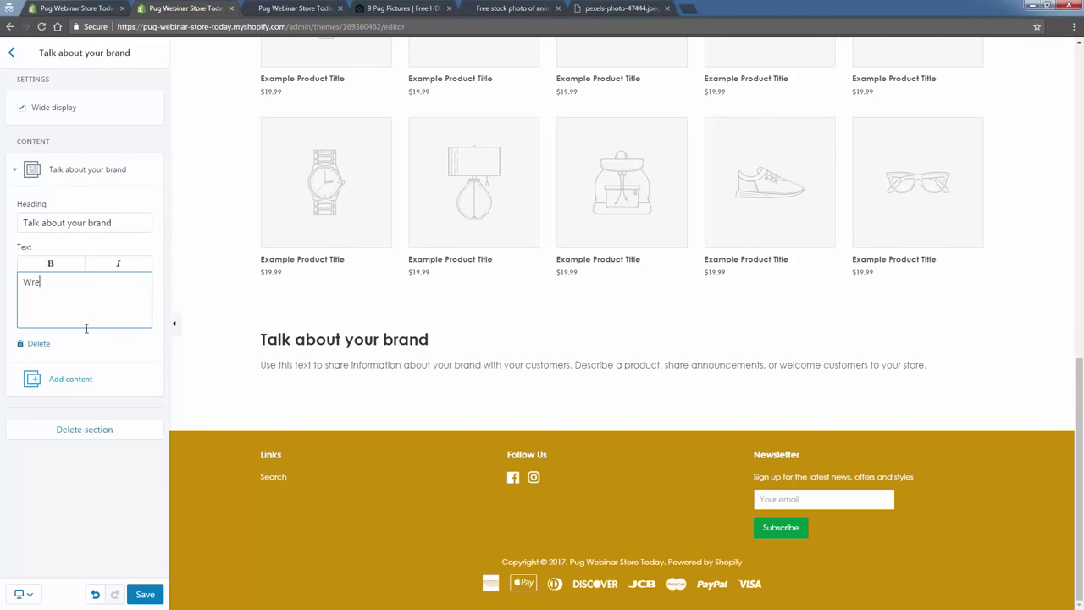
type("e a ")
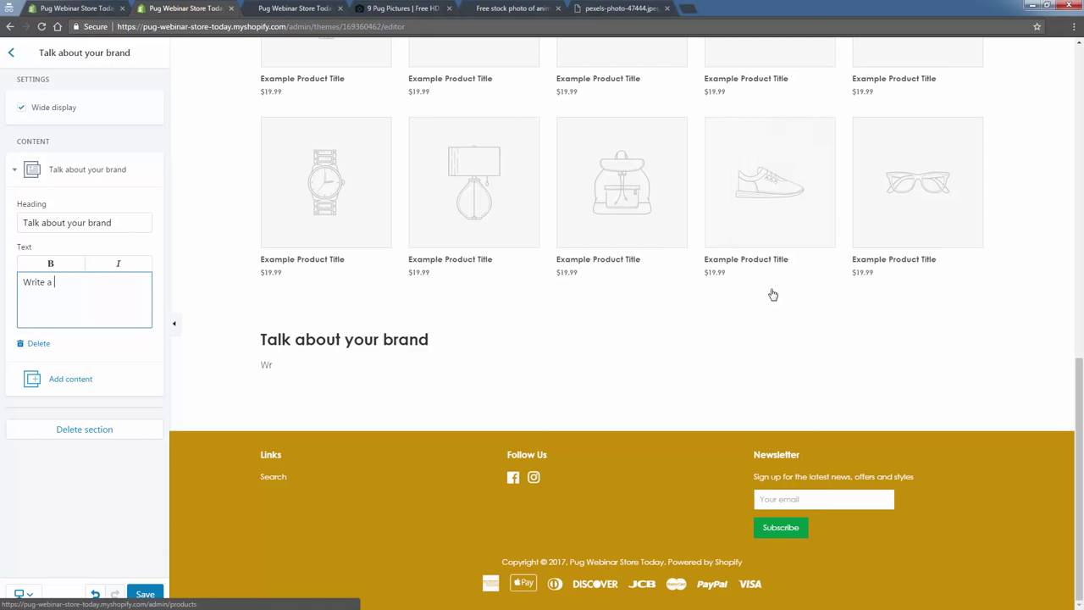
type("little story")
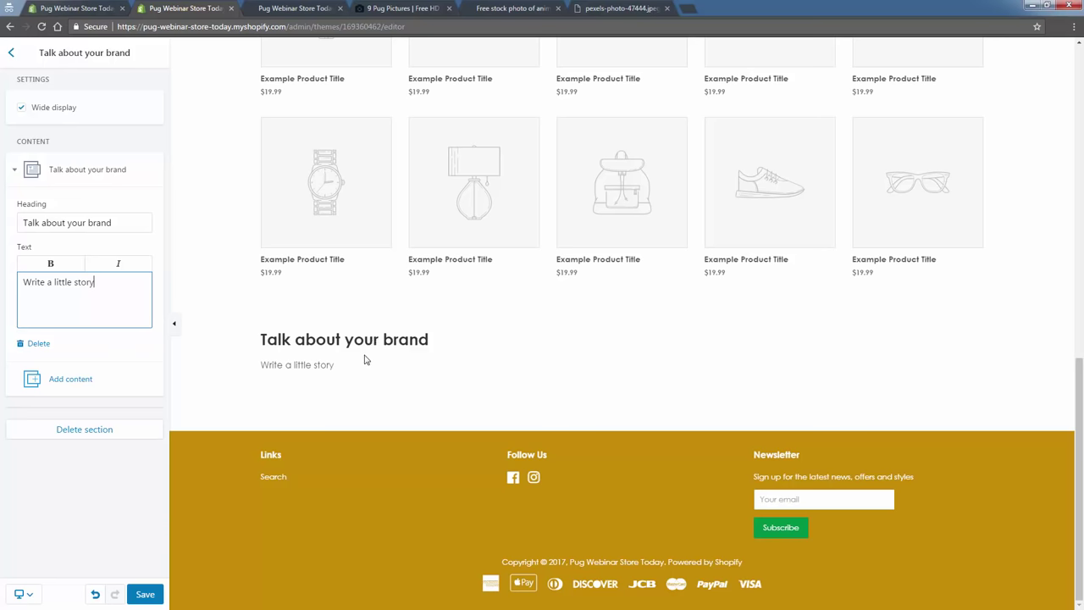
left_click(145, 594)
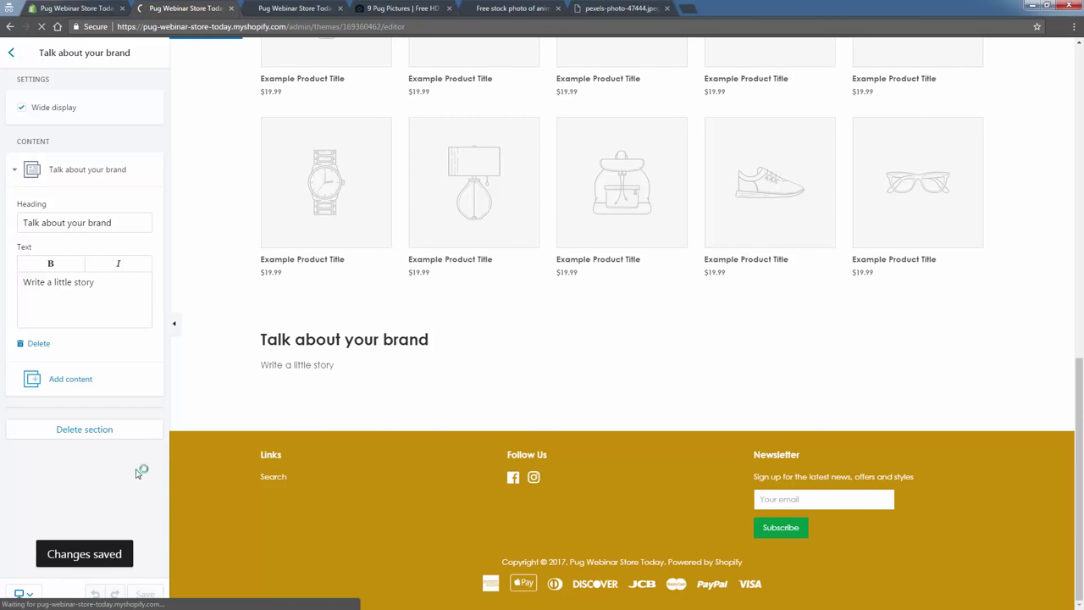
left_click(8, 61)
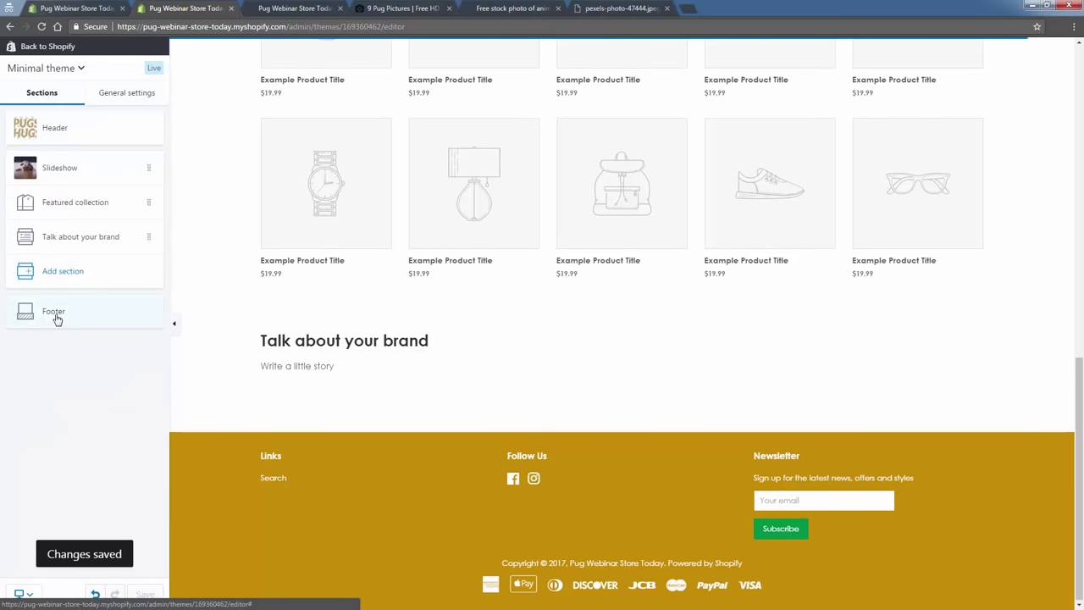
left_click(56, 313)
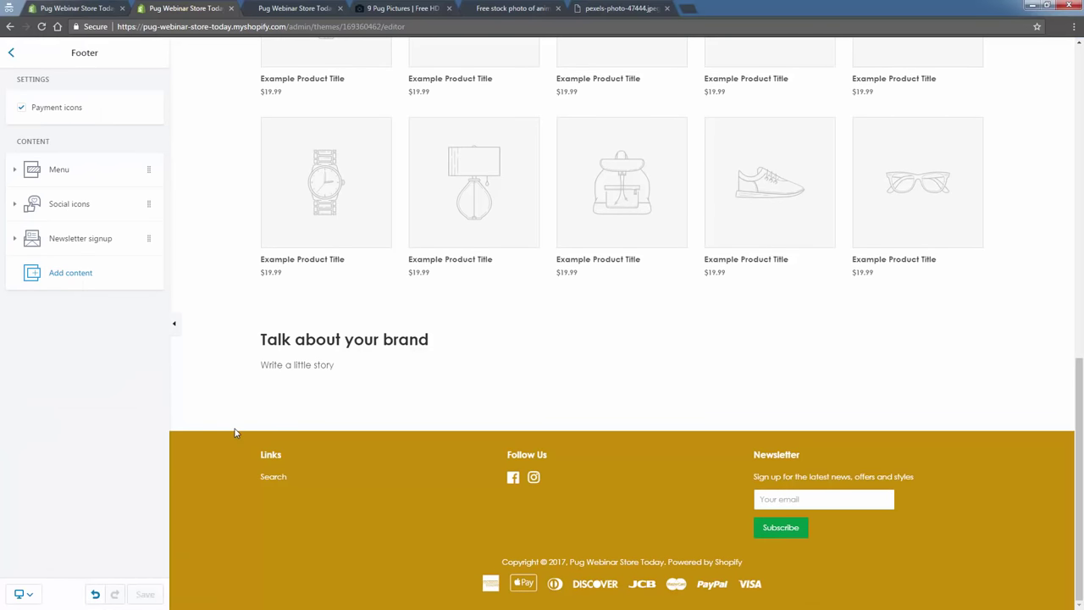
left_click(144, 174)
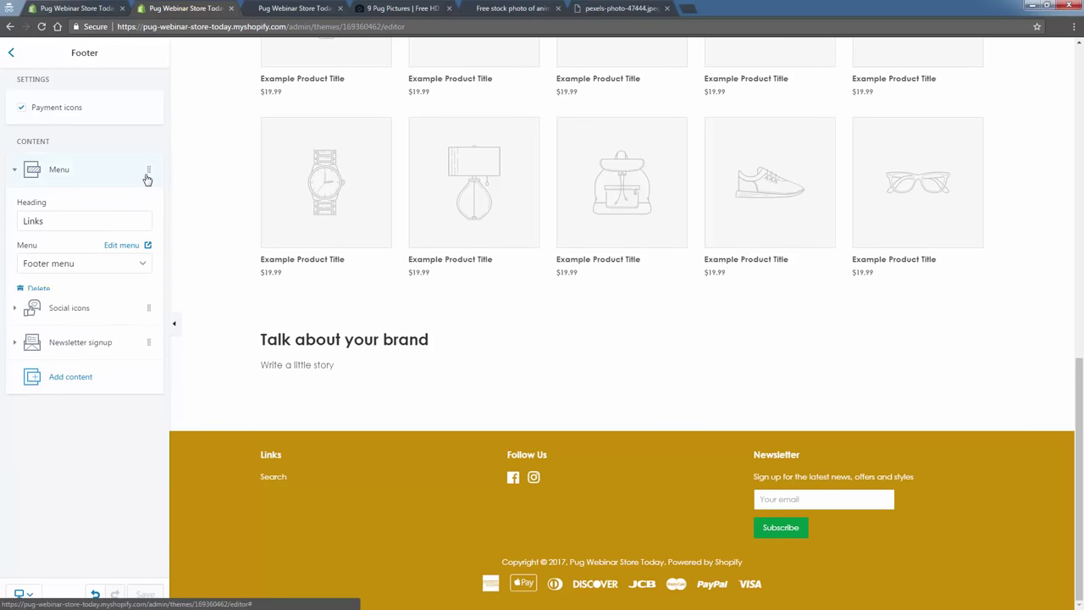
left_click(103, 273)
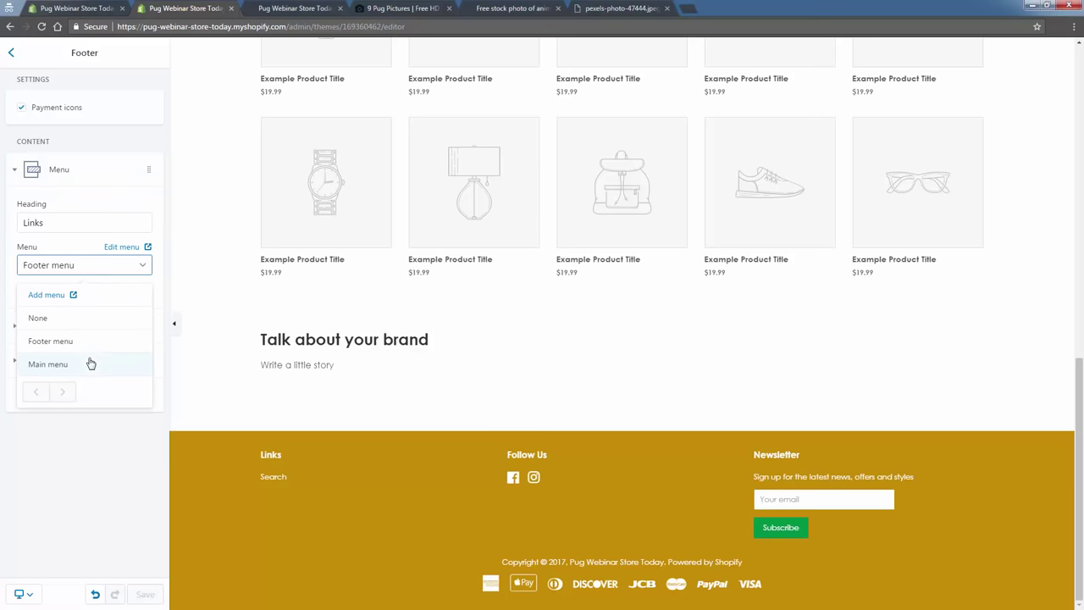
left_click(252, 413)
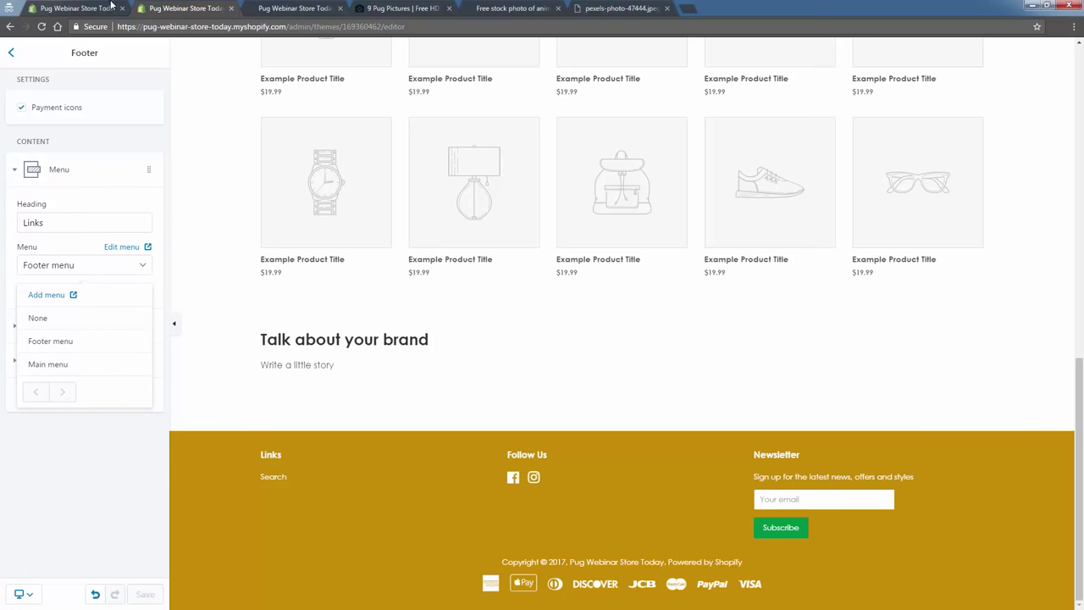
left_click(114, 9)
left_click(82, 140)
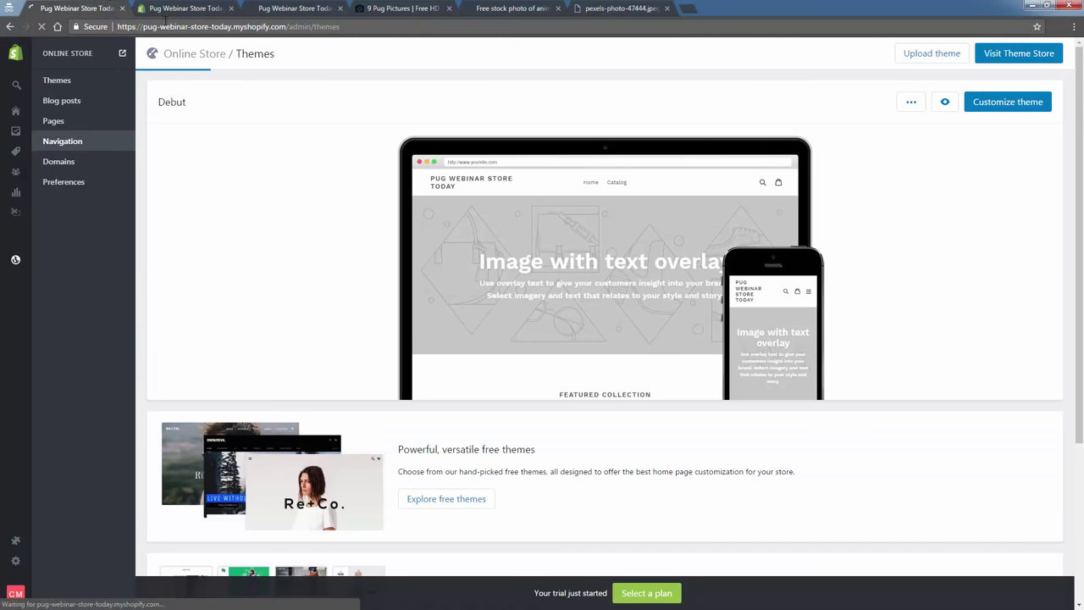
key("ctrl+Tab")
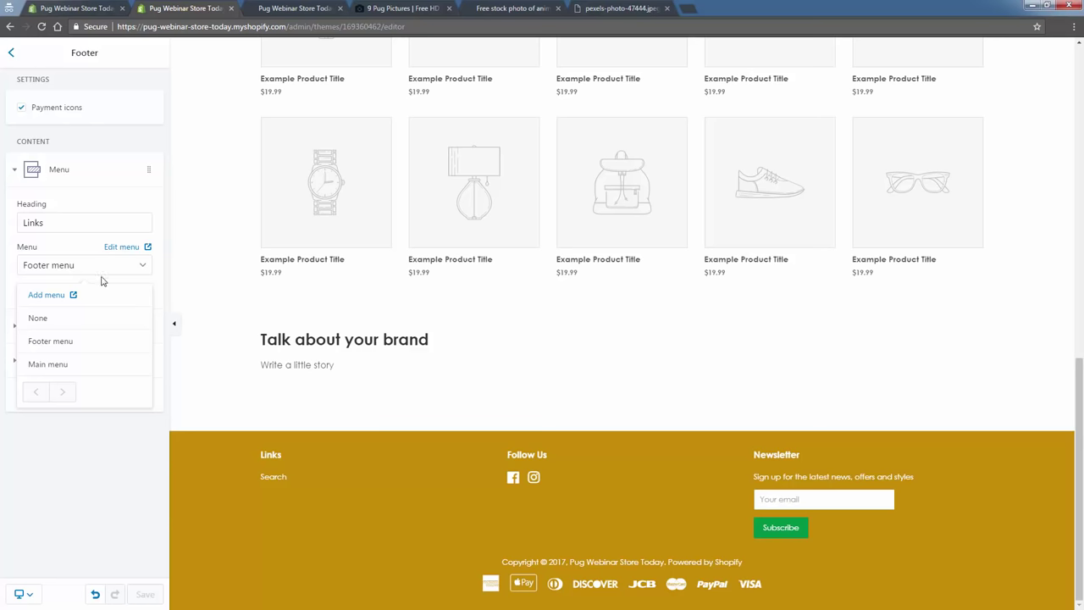
left_click(140, 267)
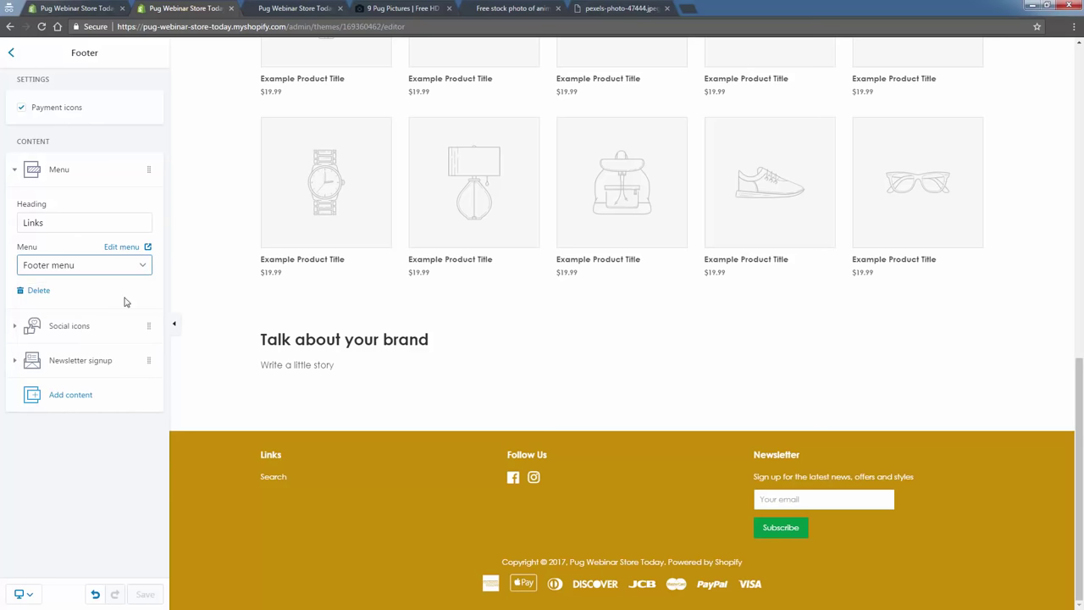
left_click(74, 326)
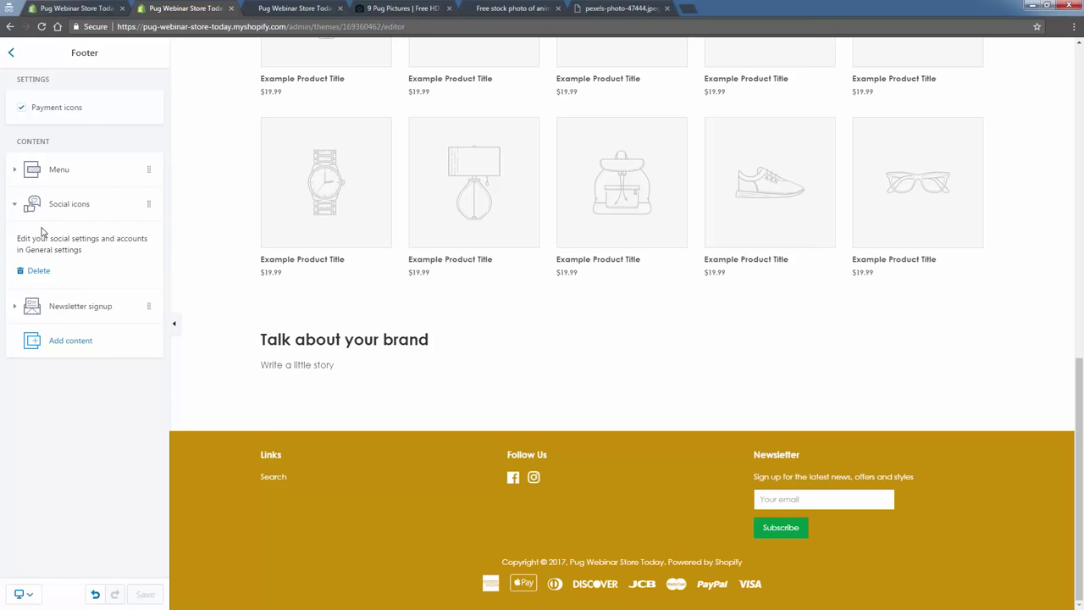
left_click(76, 307)
left_click(77, 175)
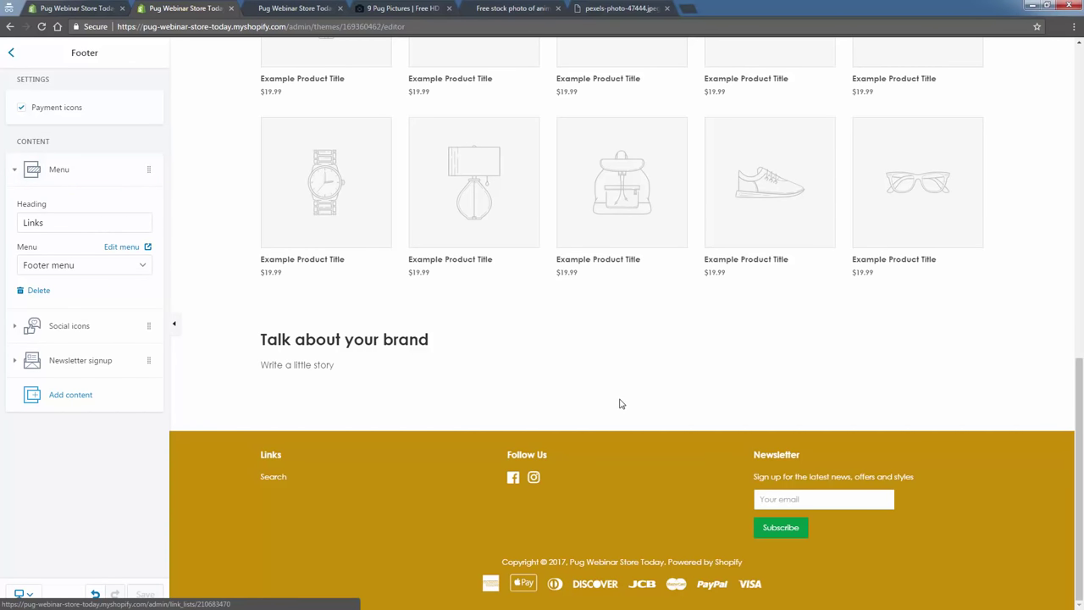
left_click_drag(751, 453, 891, 548)
left_click(891, 548)
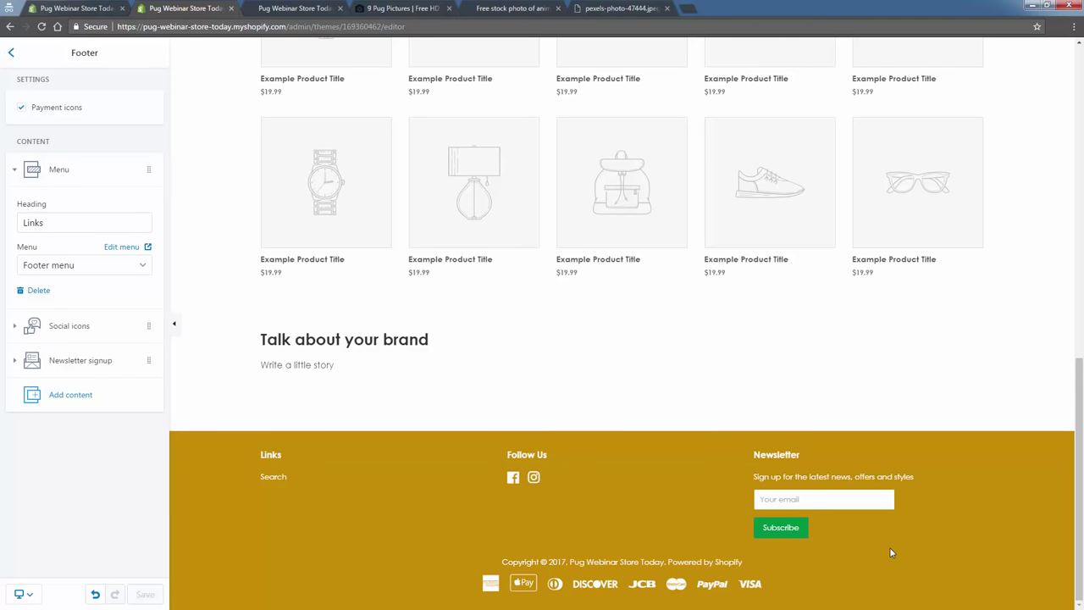
scroll(878, 551, "up", 10)
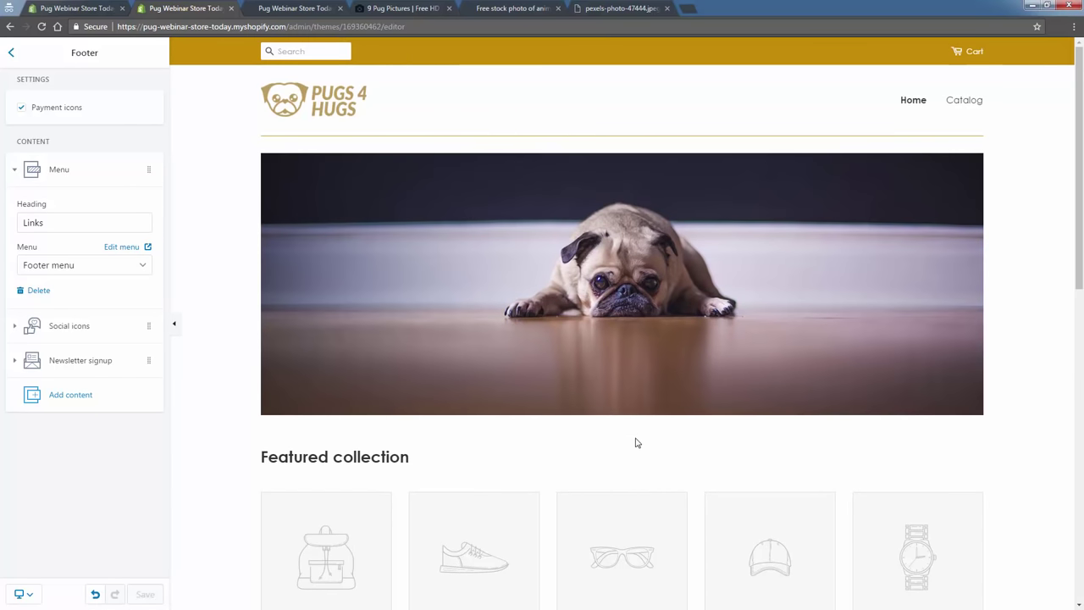
Exit the theme editor to Online Store Domains and start buying a new domain.
left_click(11, 53)
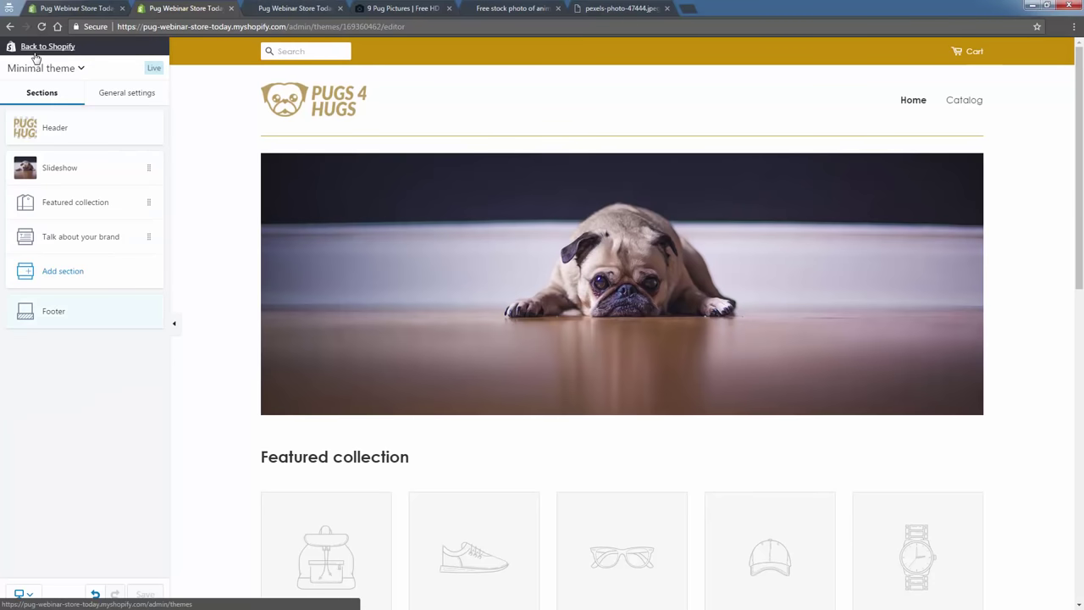
left_click(36, 53)
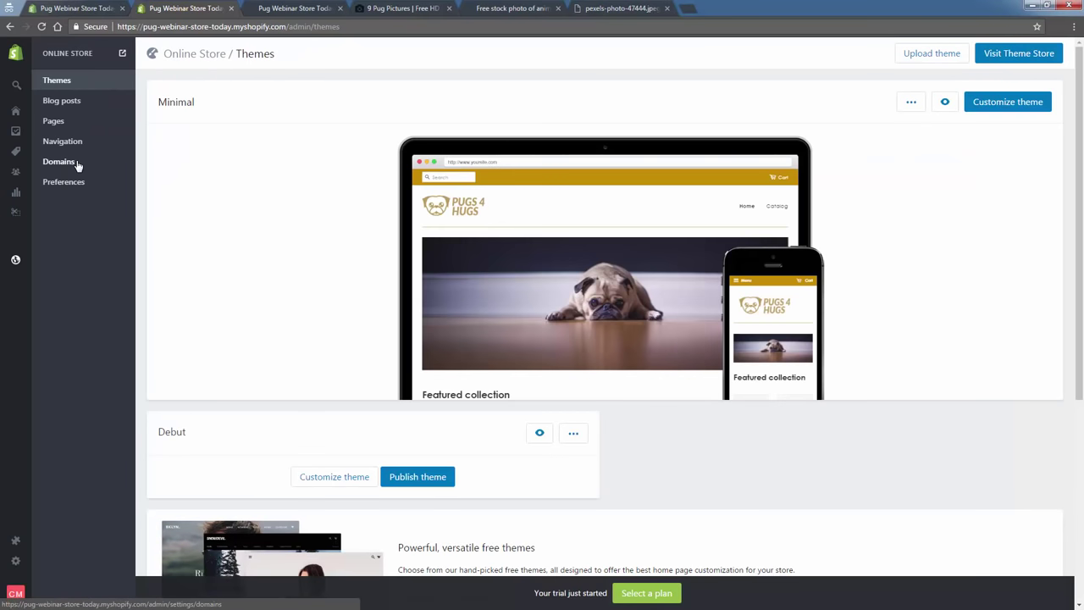
left_click(76, 166)
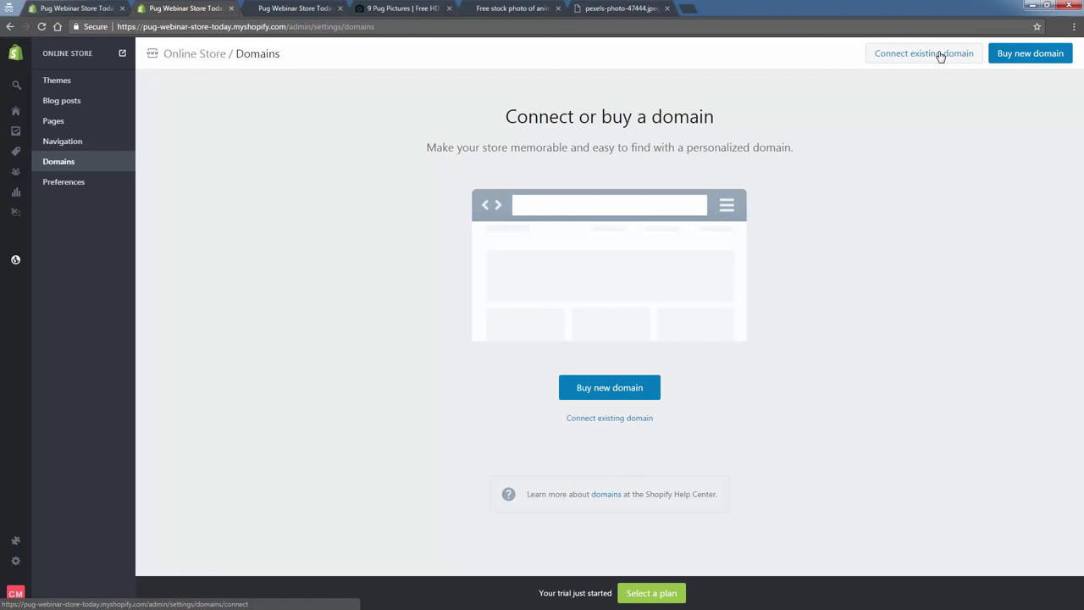
left_click(589, 390)
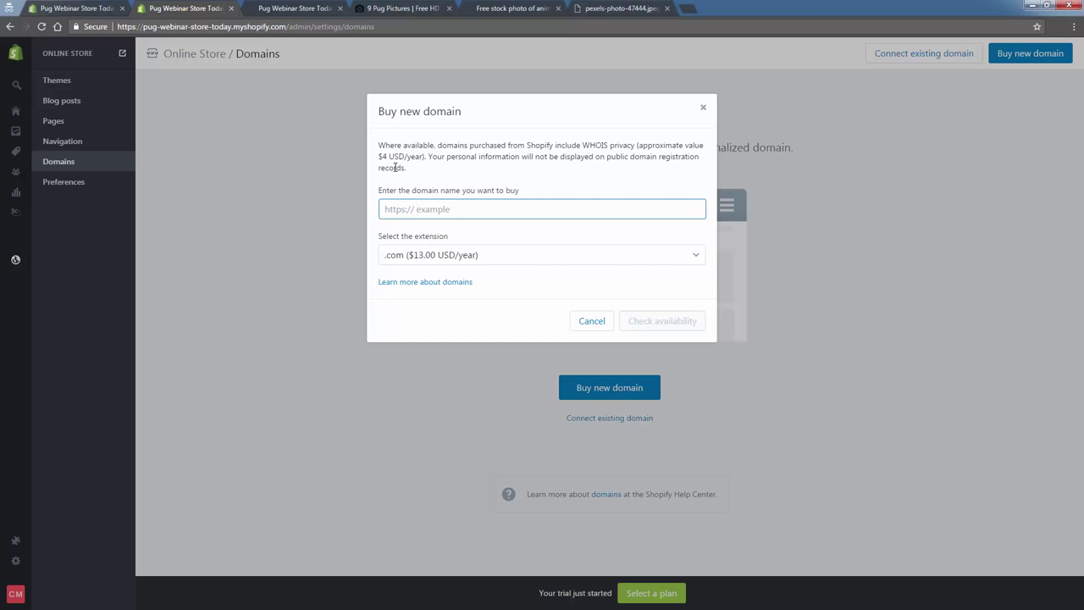
Check whether pugs4hugs.com is available; it is already taken.
left_click(259, 10)
left_click(207, 10)
type("pugs")
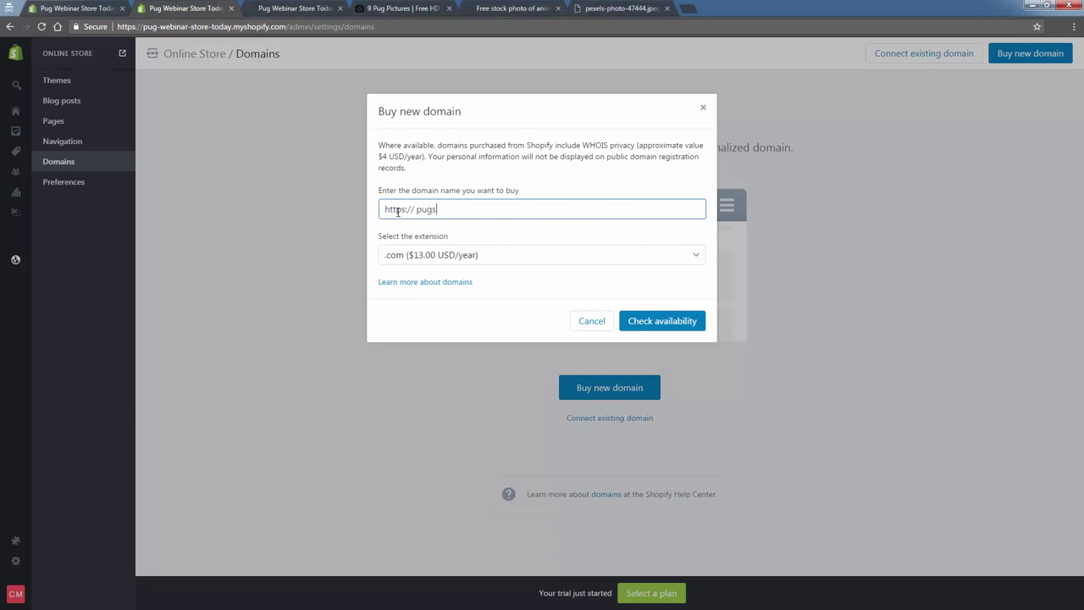
type("4hugs")
left_click(659, 327)
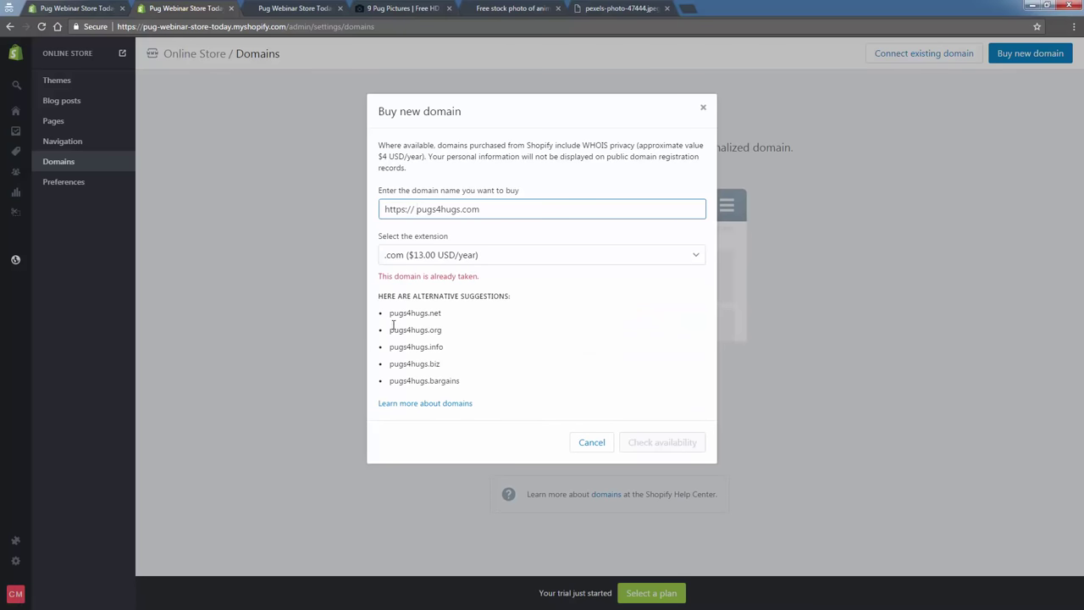
left_click_drag(397, 298, 481, 375)
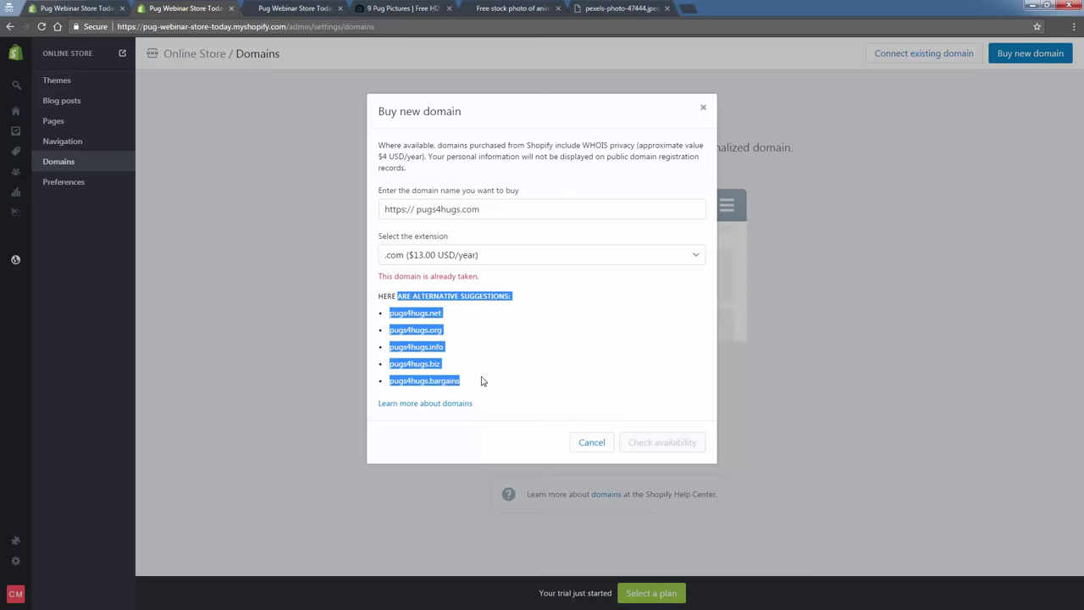
left_click(481, 380)
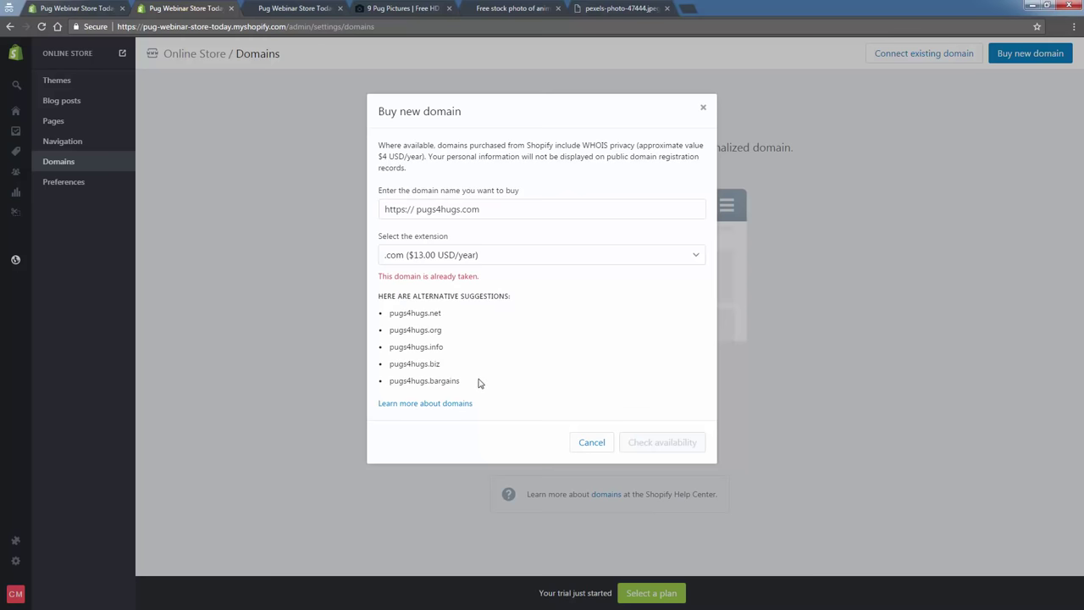
Confirm pugs4hugstore.com is available at $13.00/year, cancel without buying, and return to the storefront.
left_click(461, 209)
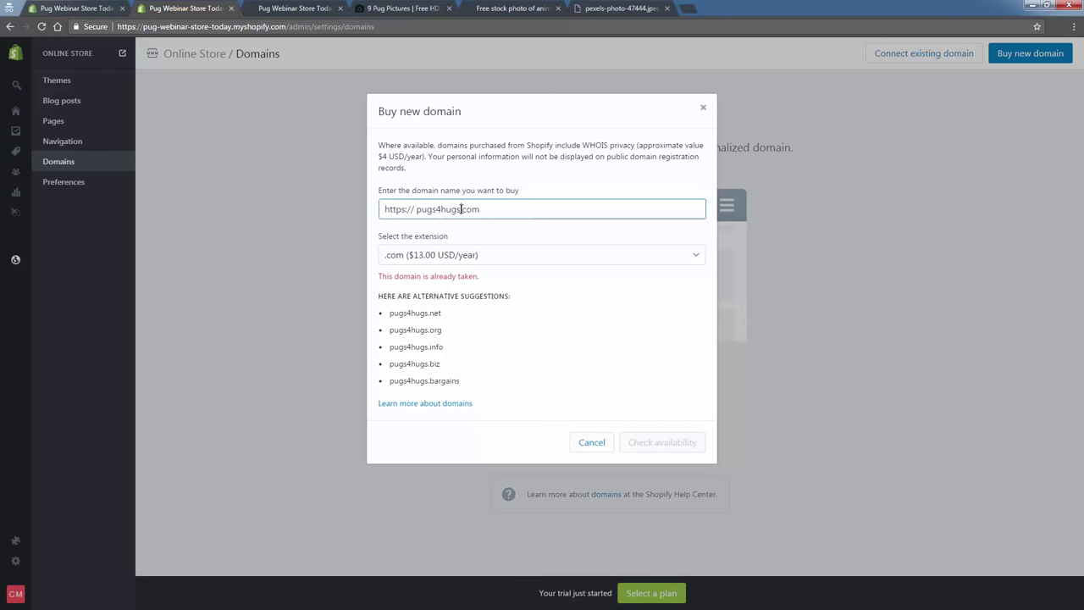
type("to")
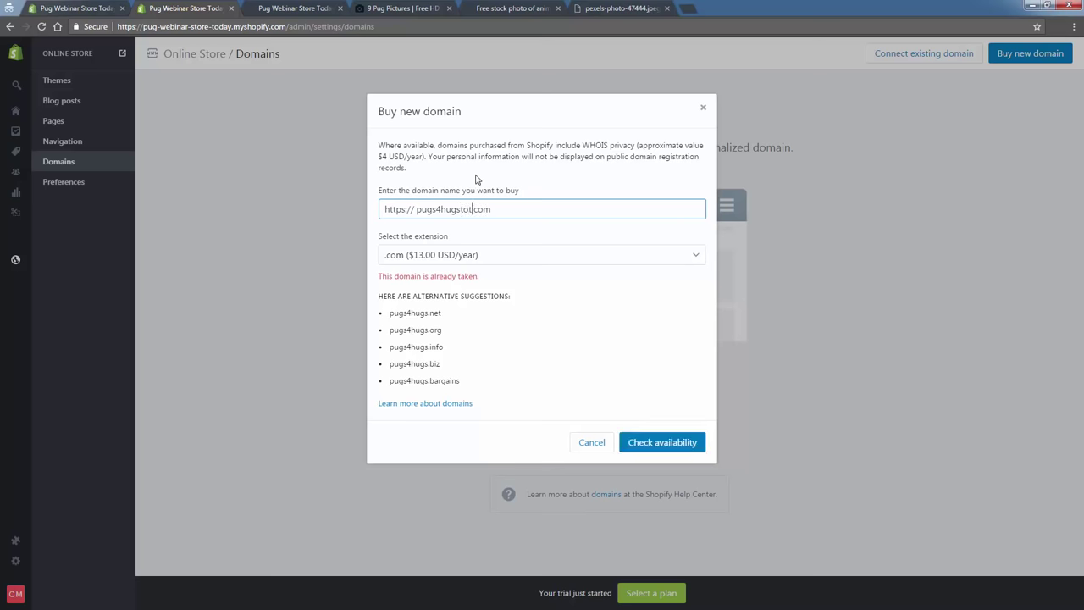
type("re")
left_click(642, 437)
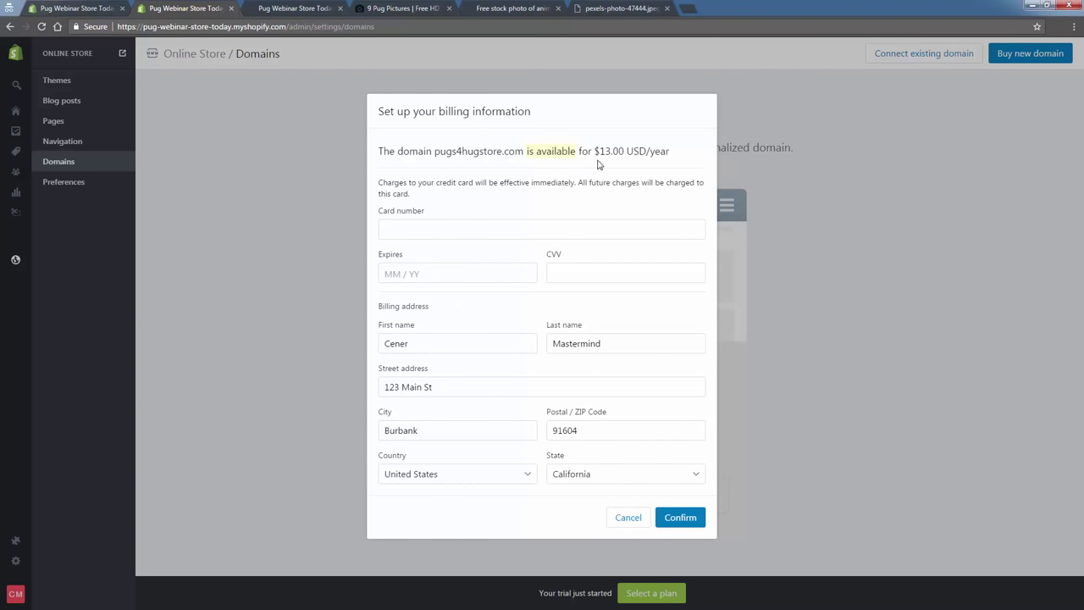
left_click(610, 516)
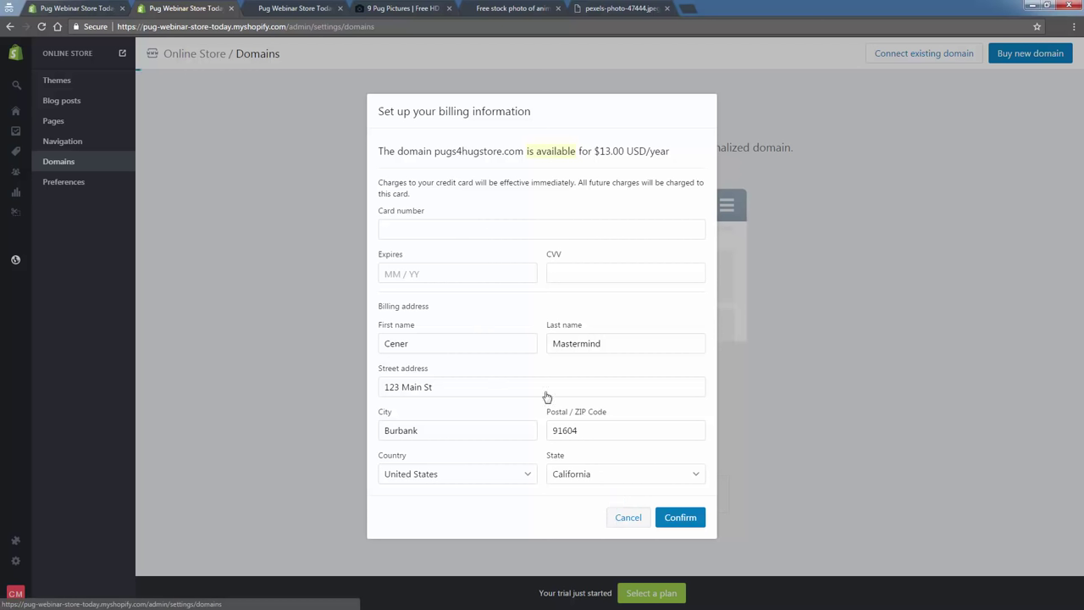
left_click(292, 9)
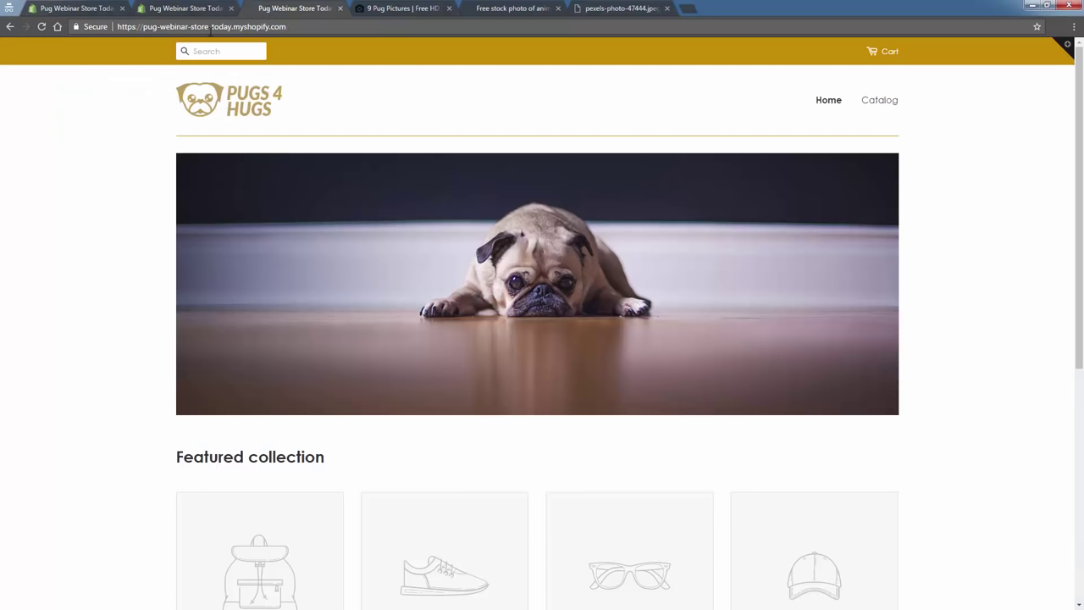
left_click(211, 29)
left_click(215, 10)
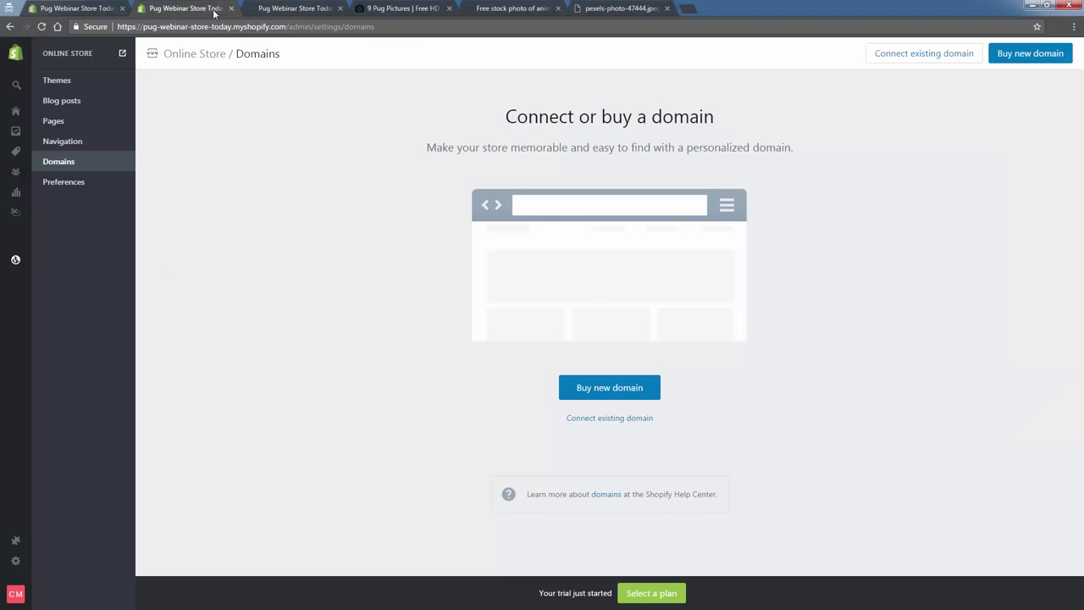
left_click(287, 9)
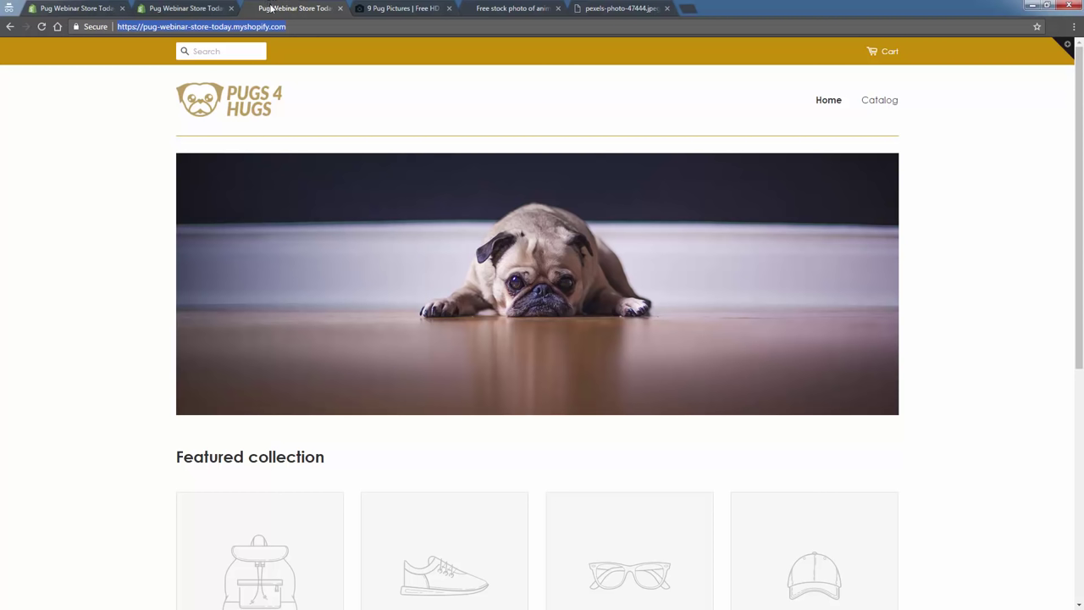
left_click(240, 27)
left_click(234, 26)
left_click(204, 6)
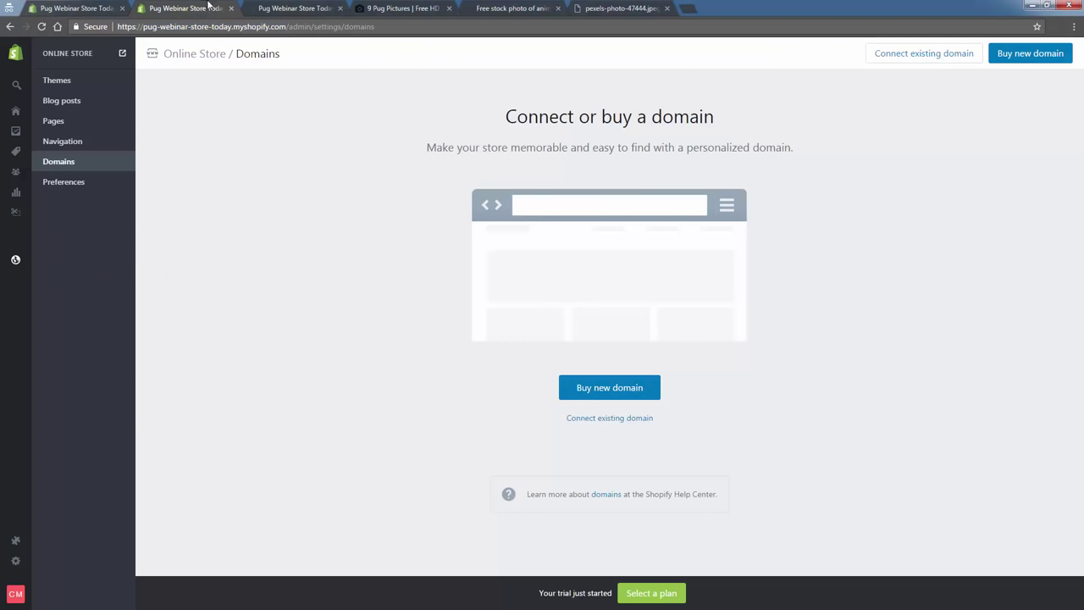
left_click(65, 5)
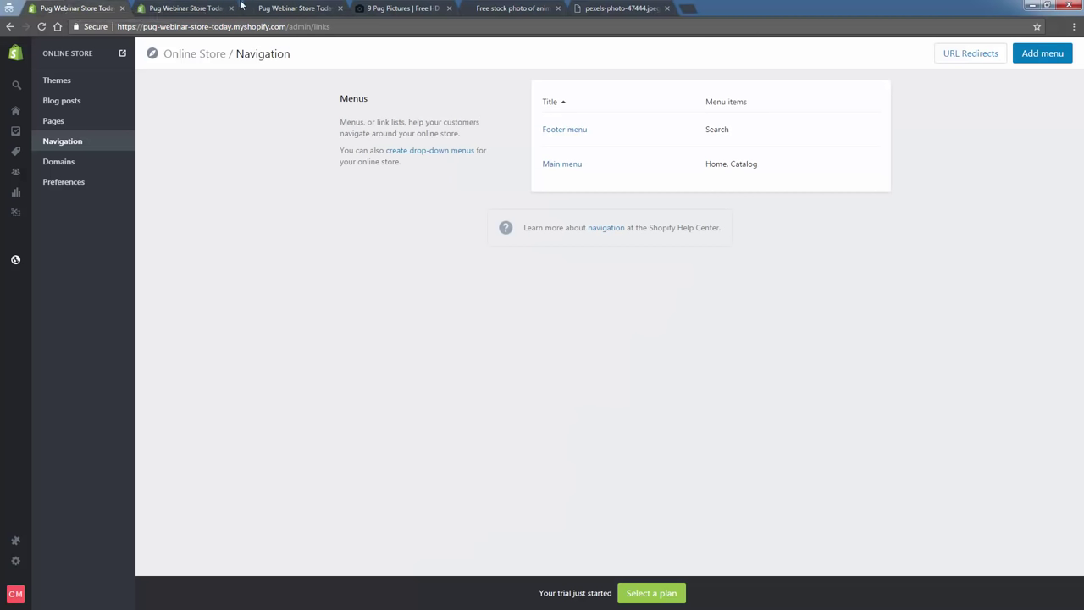
left_click(292, 8)
left_click(40, 28)
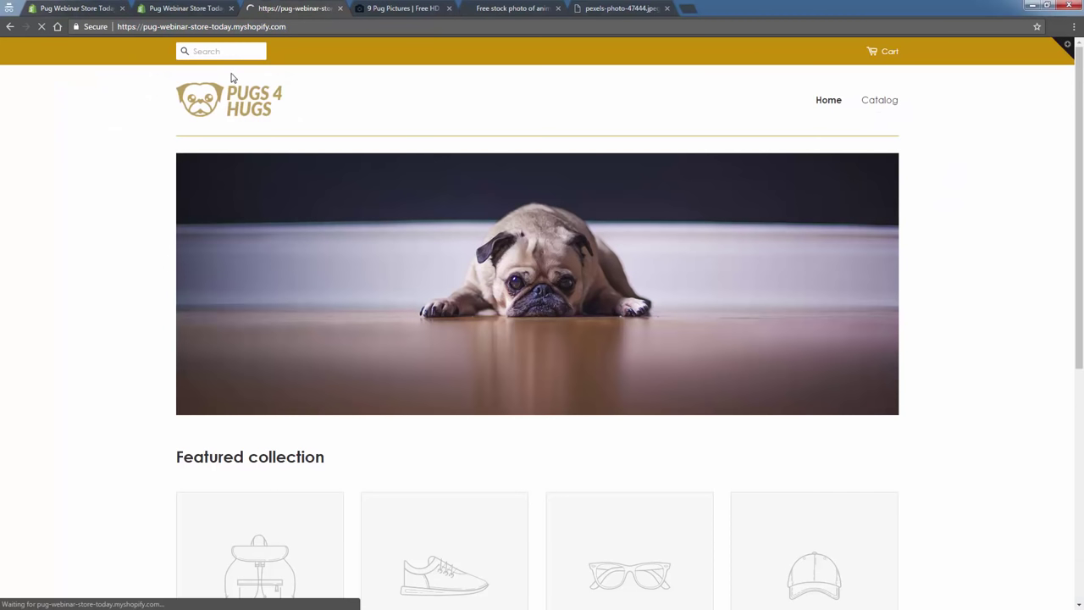
scroll(165, 326, "down", 8)
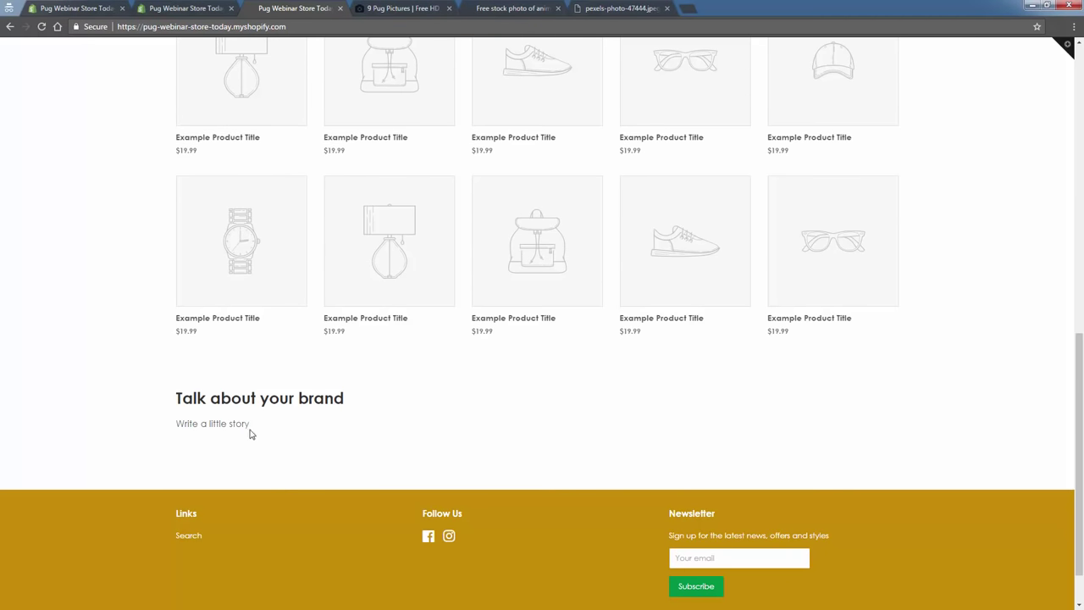
scroll(245, 445, "down", 1)
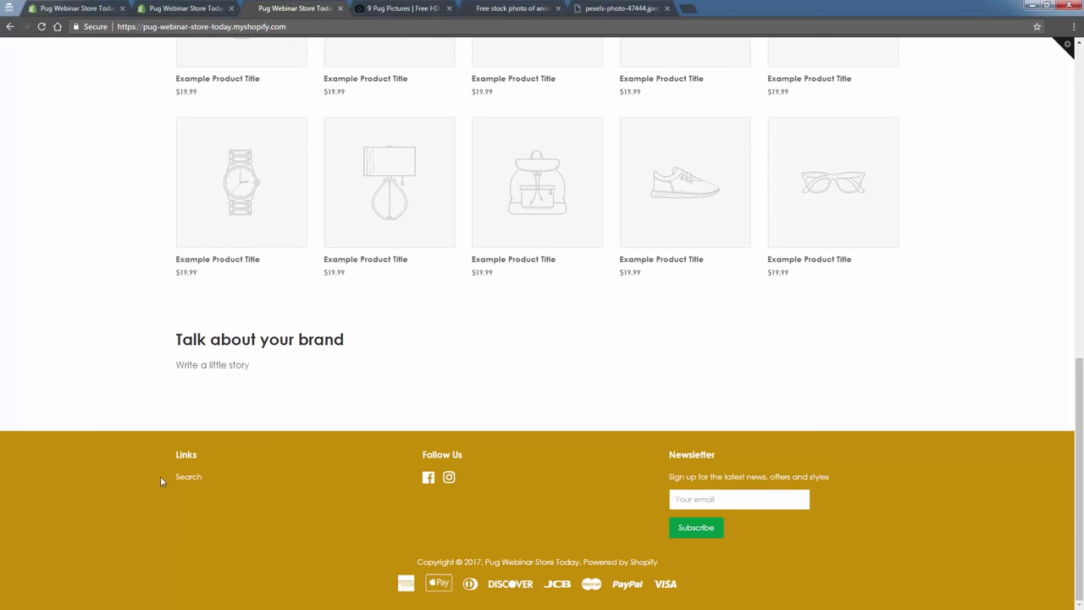
scroll(222, 576, "up", 10)
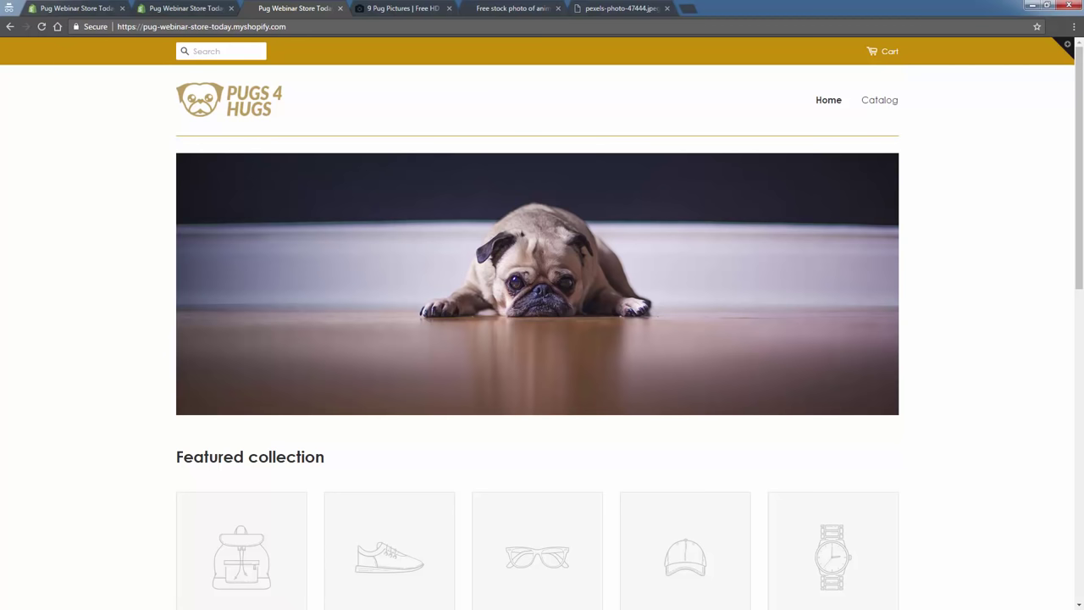
Switch to the Excel Agenda workbook and select rows 14 and 10 with the links.
key("alt+Tab")
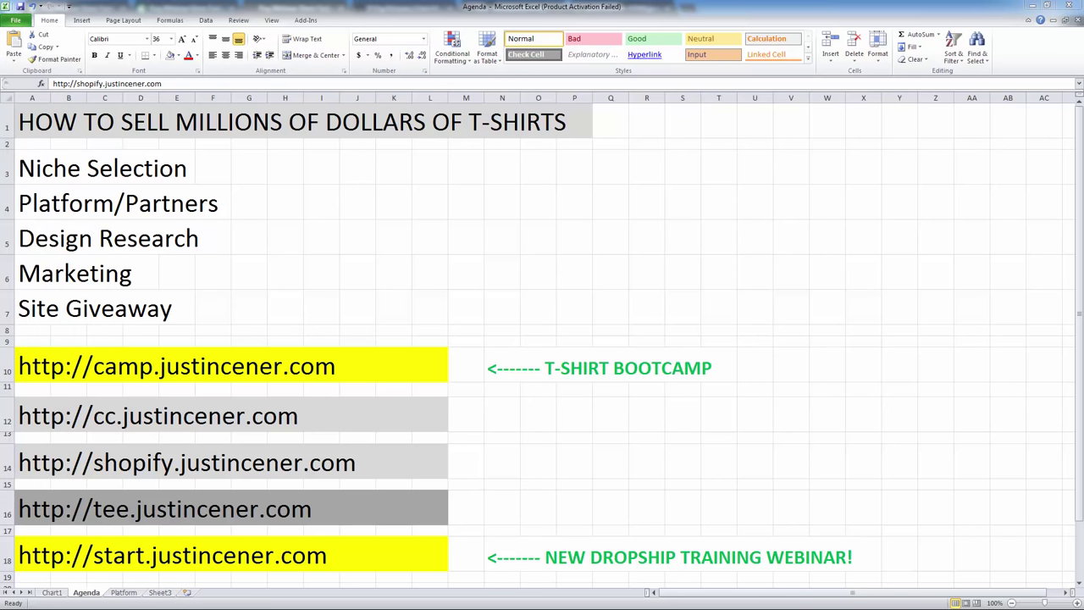
left_click(6, 462)
left_click(3, 366)
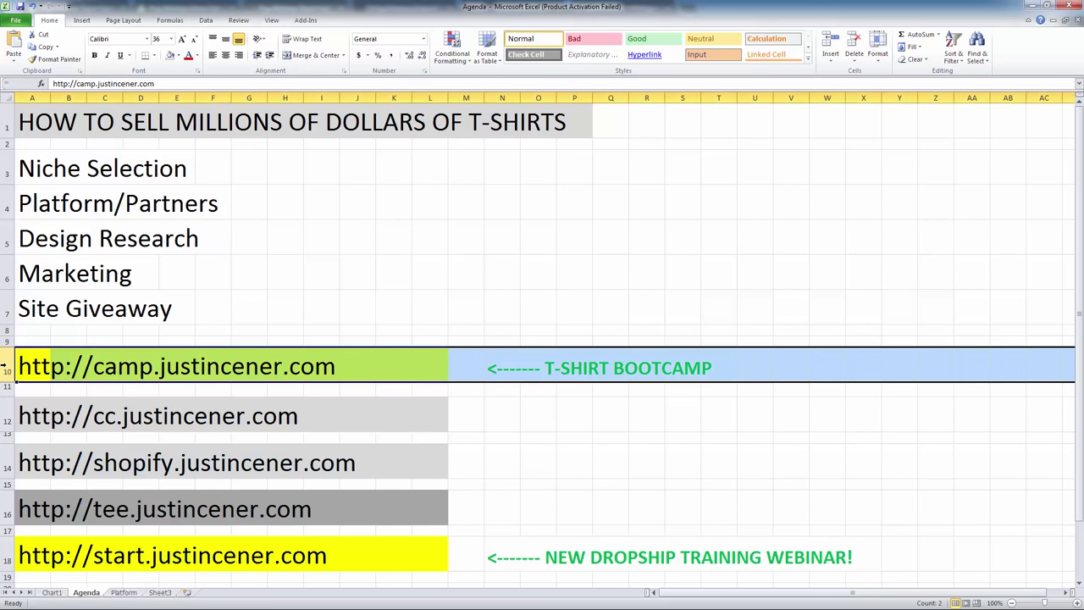
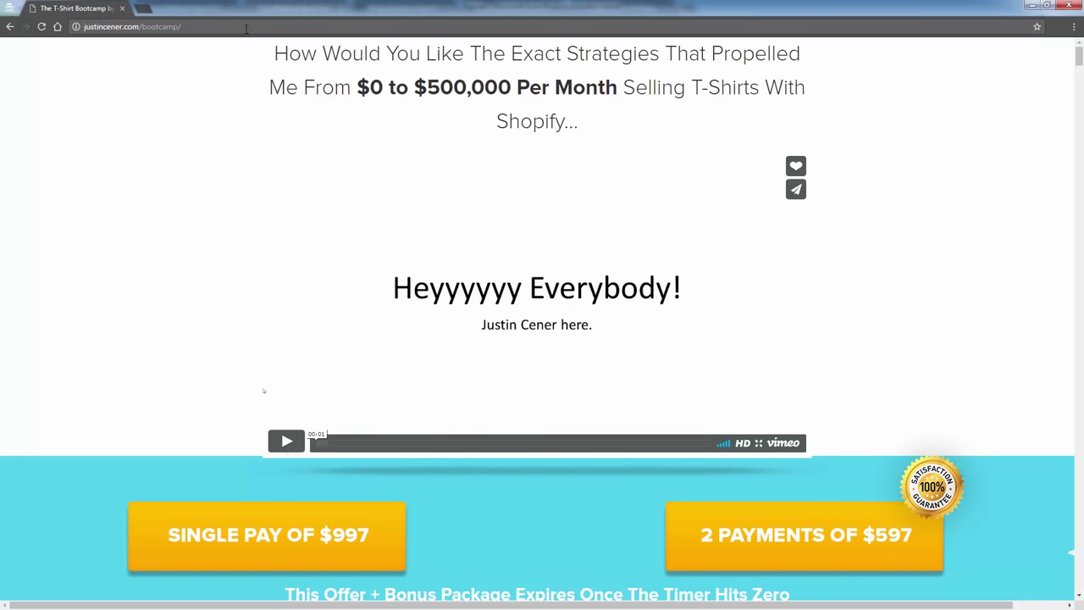
Skip the T-Shirt Bootcamp video to 08:20 and scroll to the $997 and 2×$597 pricing buttons.
left_click(246, 29)
left_click_drag(527, 447, 575, 450)
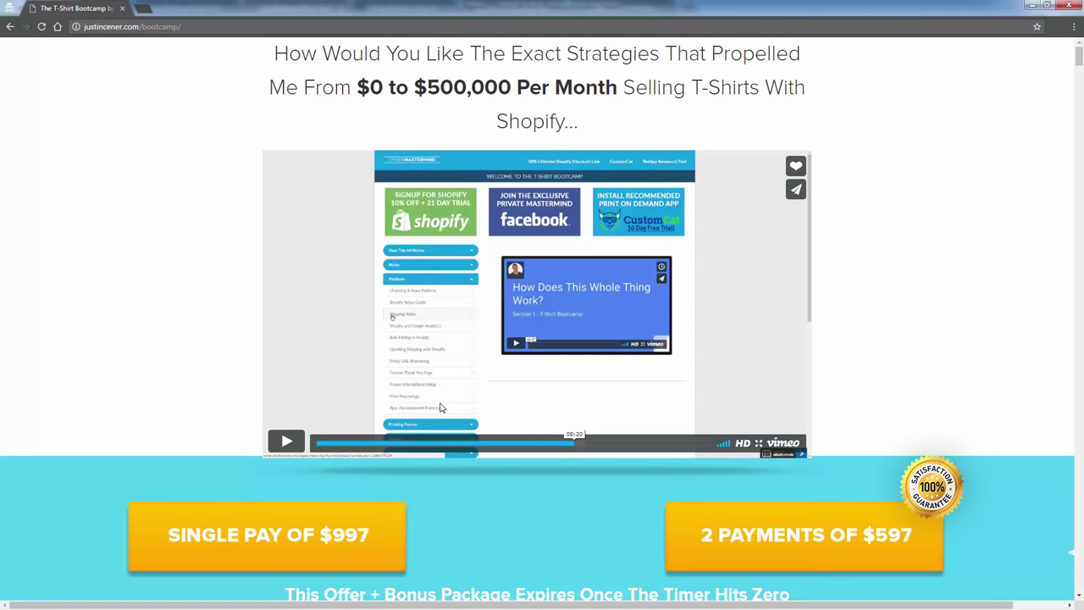
scroll(440, 410, "down", 3)
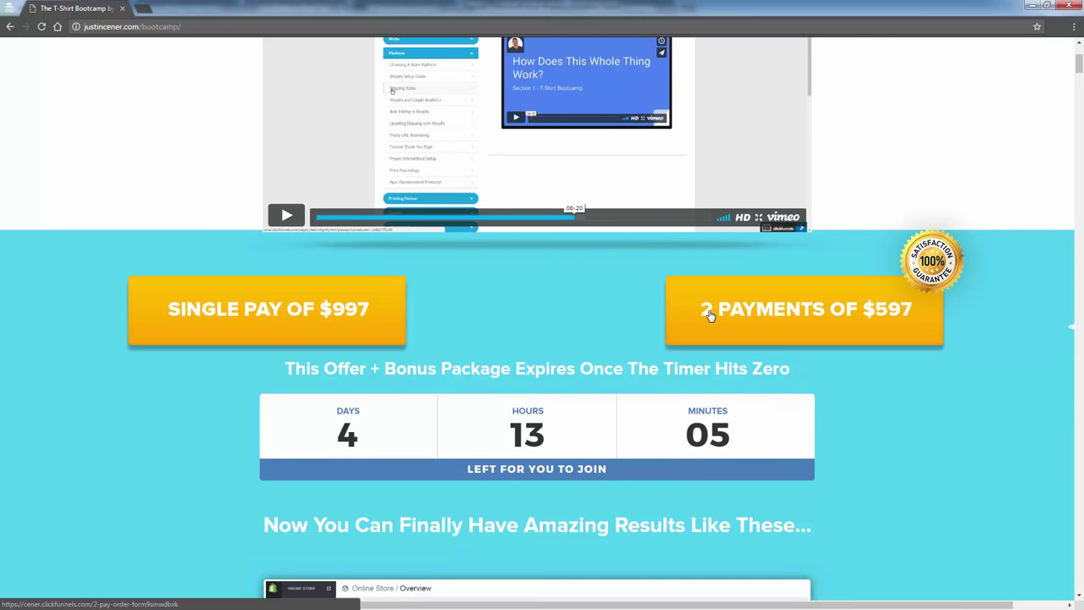
scroll(603, 450, "down", 3)
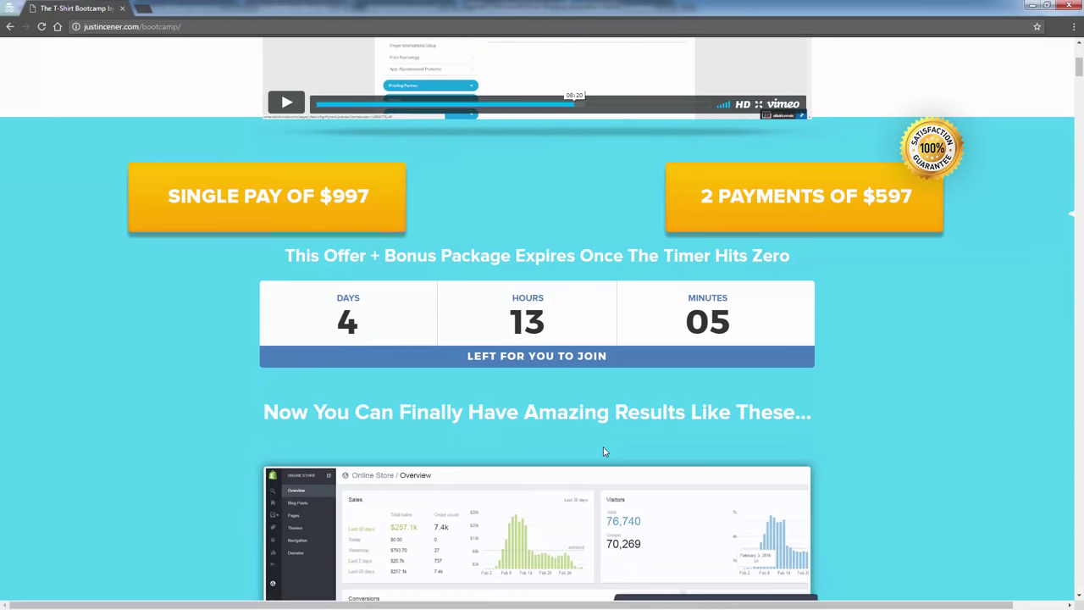
scroll(603, 451, "down", 5)
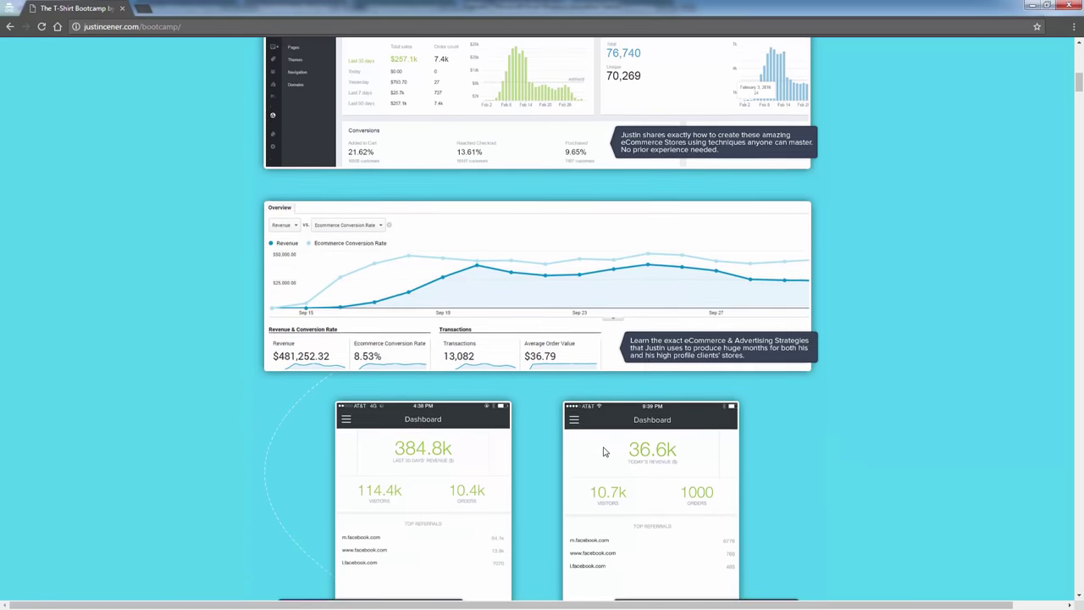
scroll(603, 451, "down", 1)
scroll(603, 451, "down", 1)
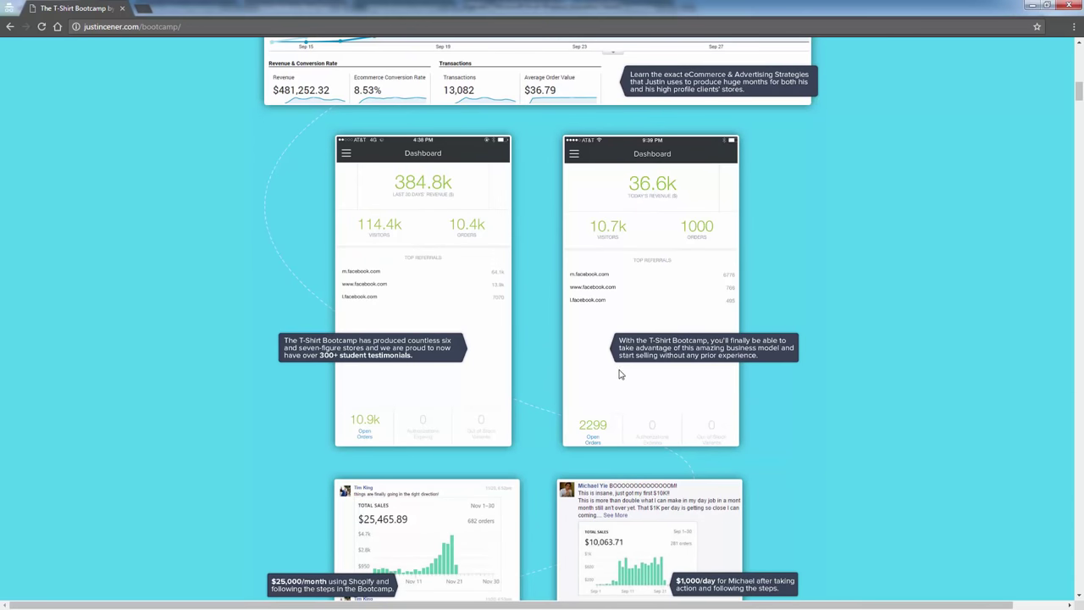
scroll(622, 375, "down", 3)
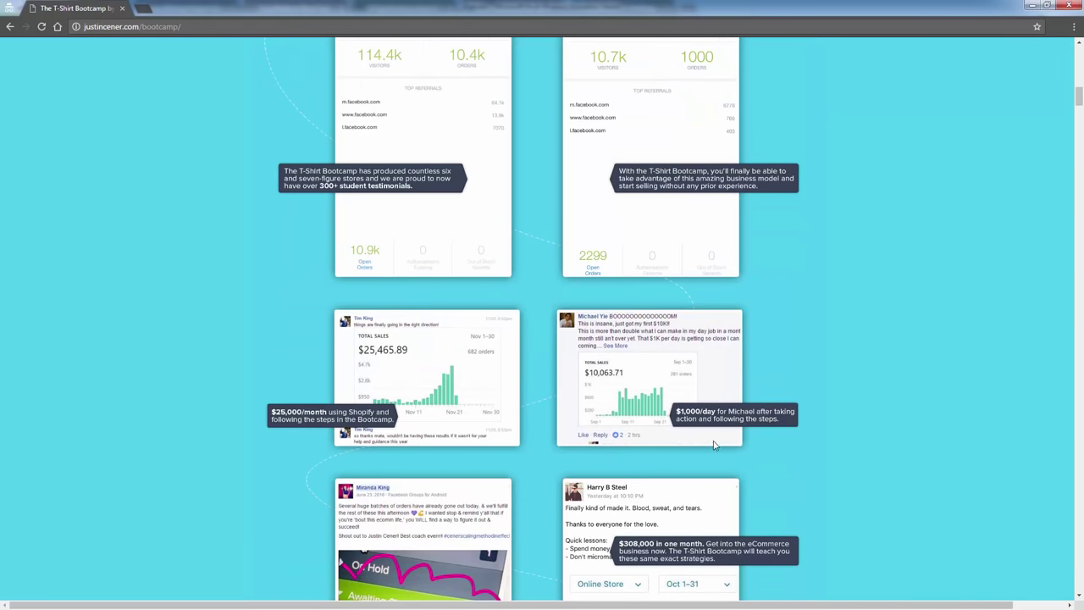
scroll(554, 484, "down", 3)
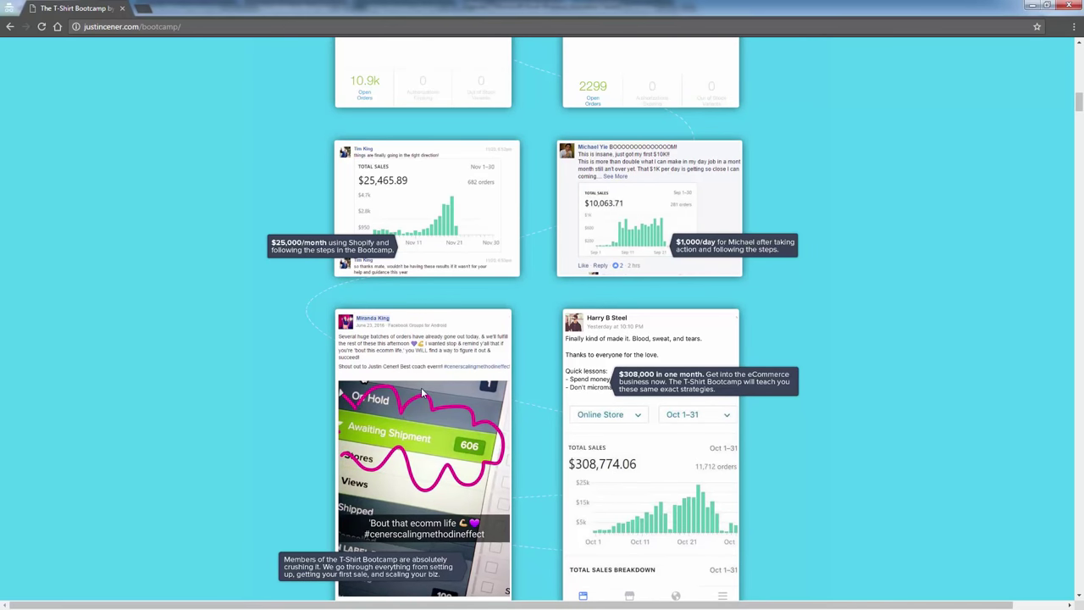
scroll(629, 494, "down", 3)
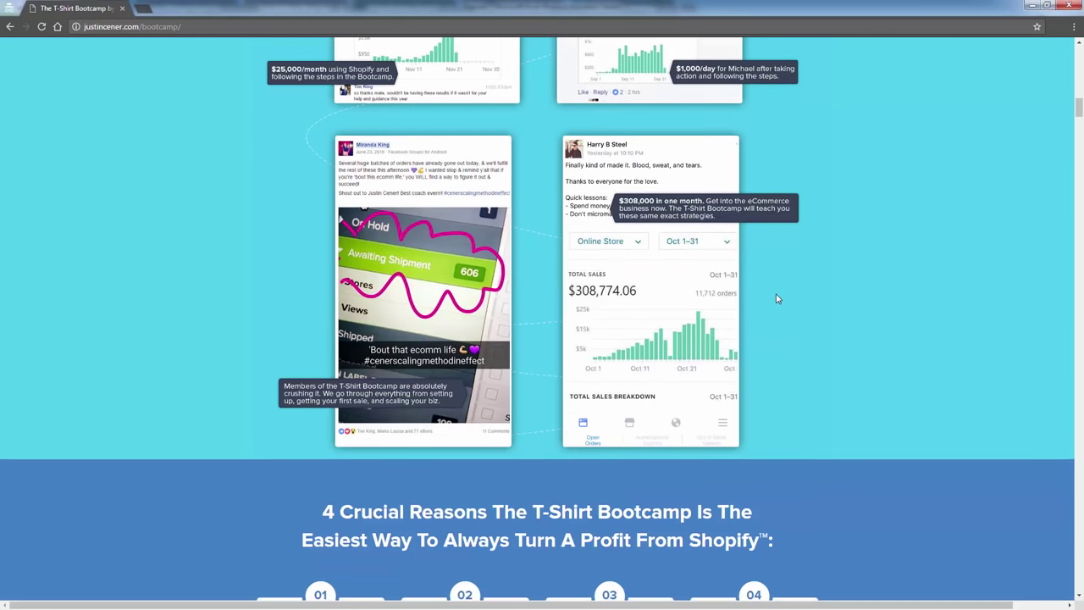
scroll(776, 297, "down", 12)
scroll(776, 297, "down", 4)
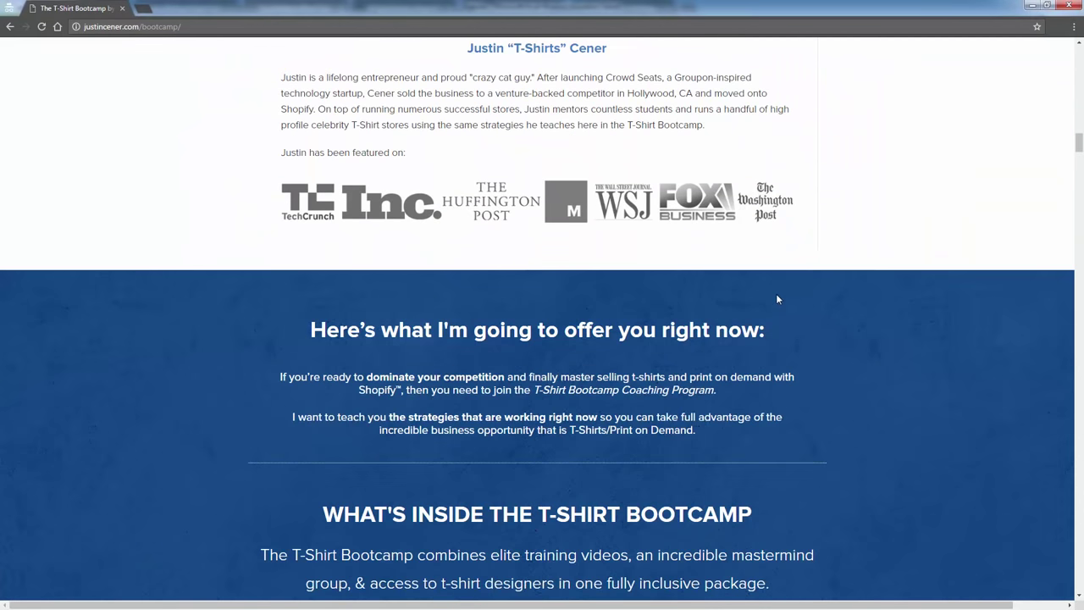
scroll(776, 298, "up", 3)
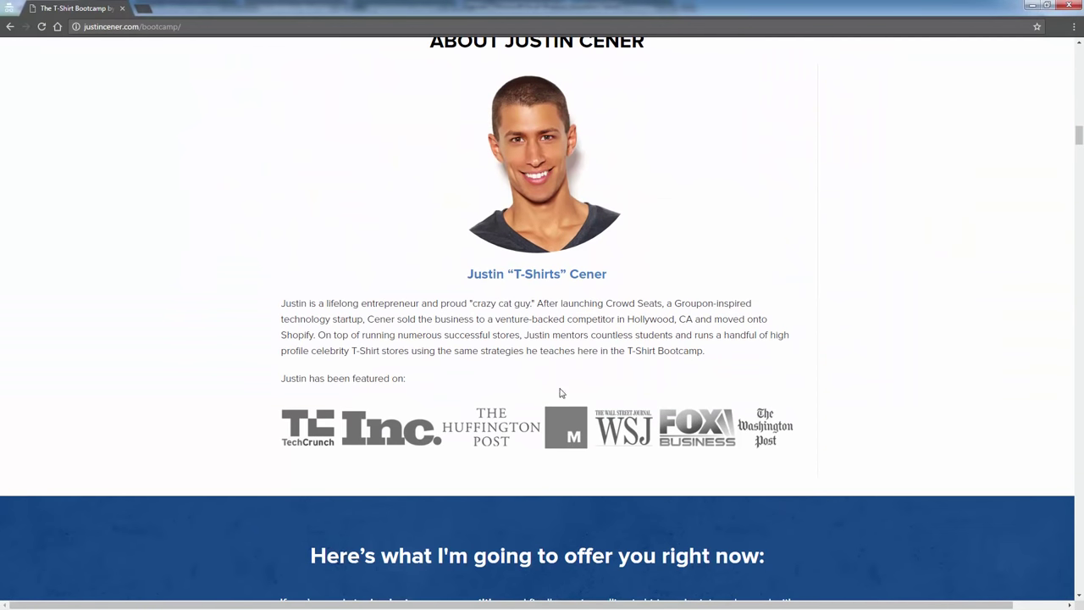
scroll(559, 392, "down", 10)
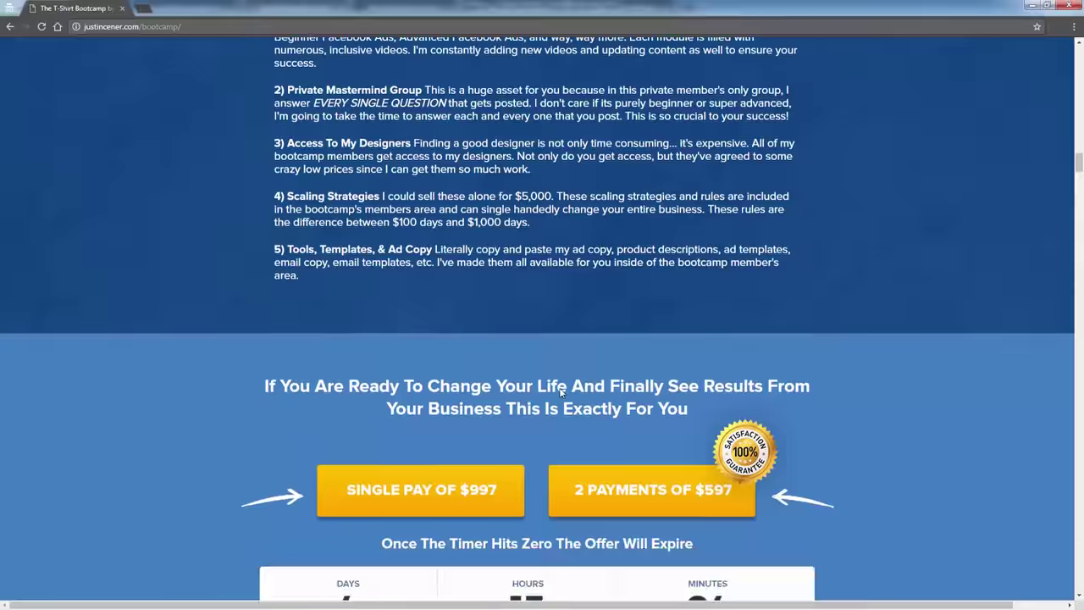
scroll(563, 392, "up", 2)
scroll(563, 391, "up", 2)
scroll(562, 391, "down", 9)
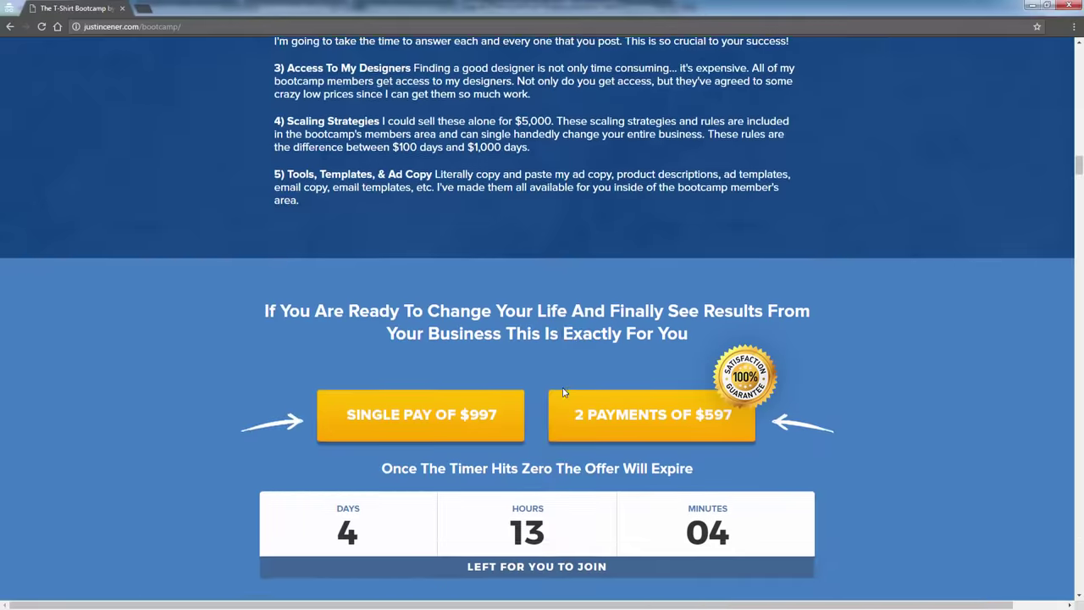
scroll(563, 391, "down", 15)
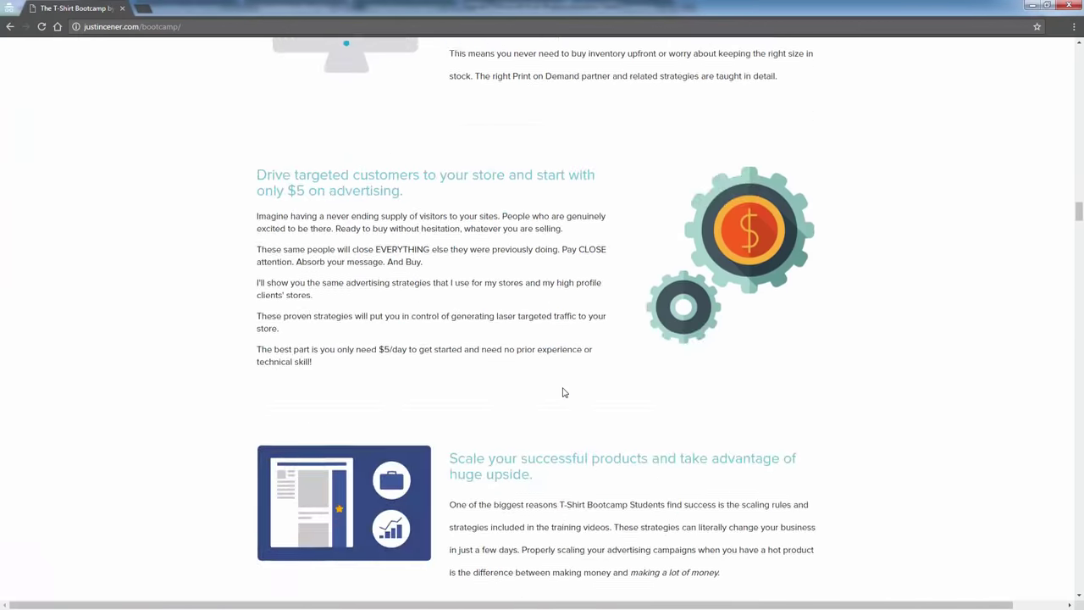
scroll(563, 392, "down", 5)
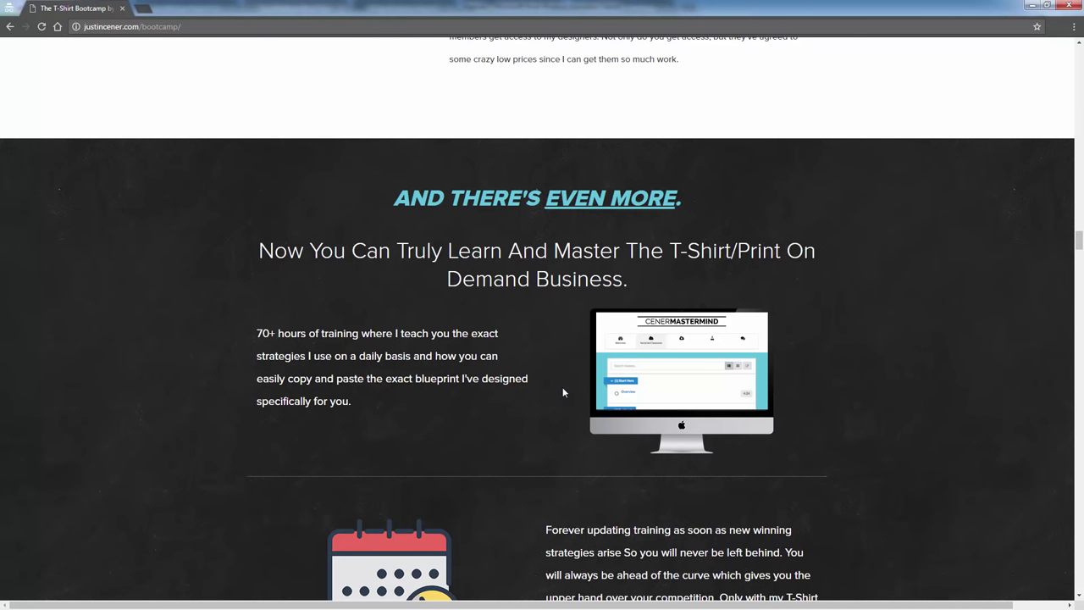
scroll(563, 391, "down", 10)
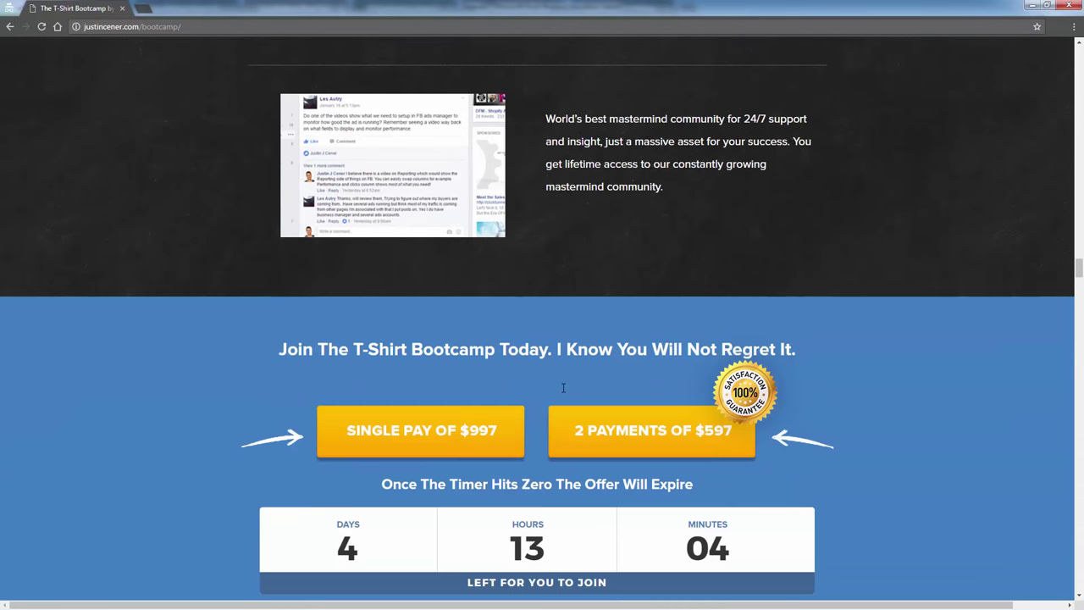
scroll(563, 390, "down", 6)
scroll(563, 392, "down", 1)
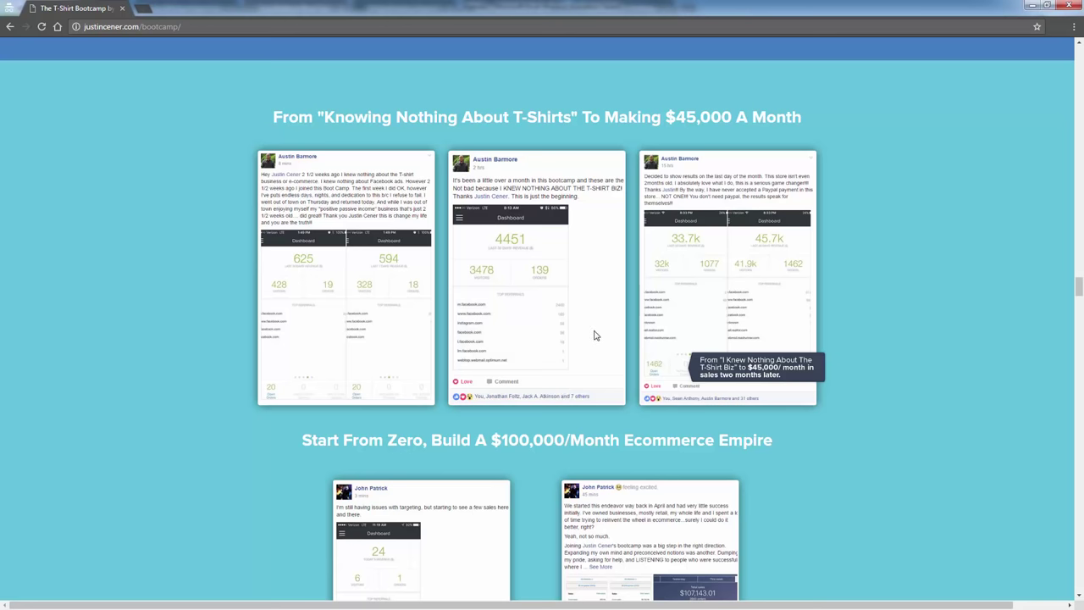
scroll(597, 336, "down", 3)
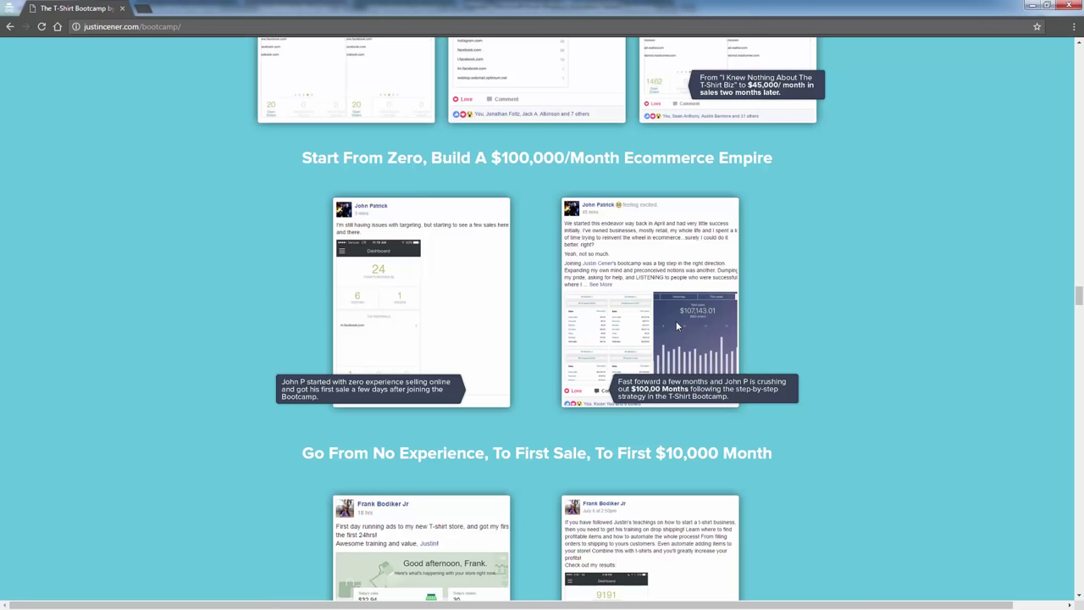
scroll(406, 189, "down", 3)
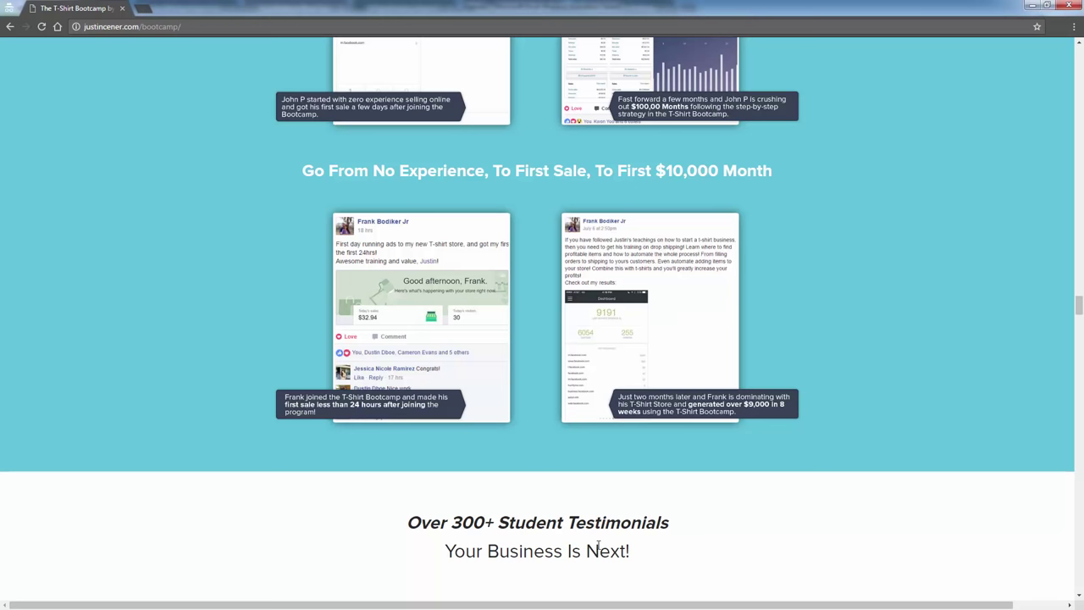
scroll(641, 339, "down", 2)
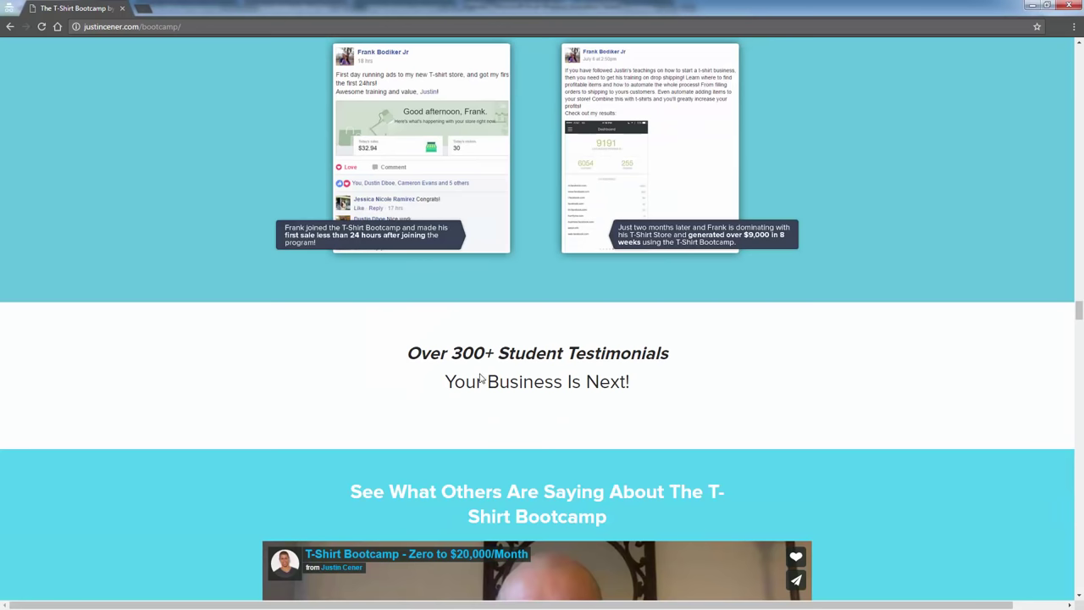
scroll(394, 426, "down", 7)
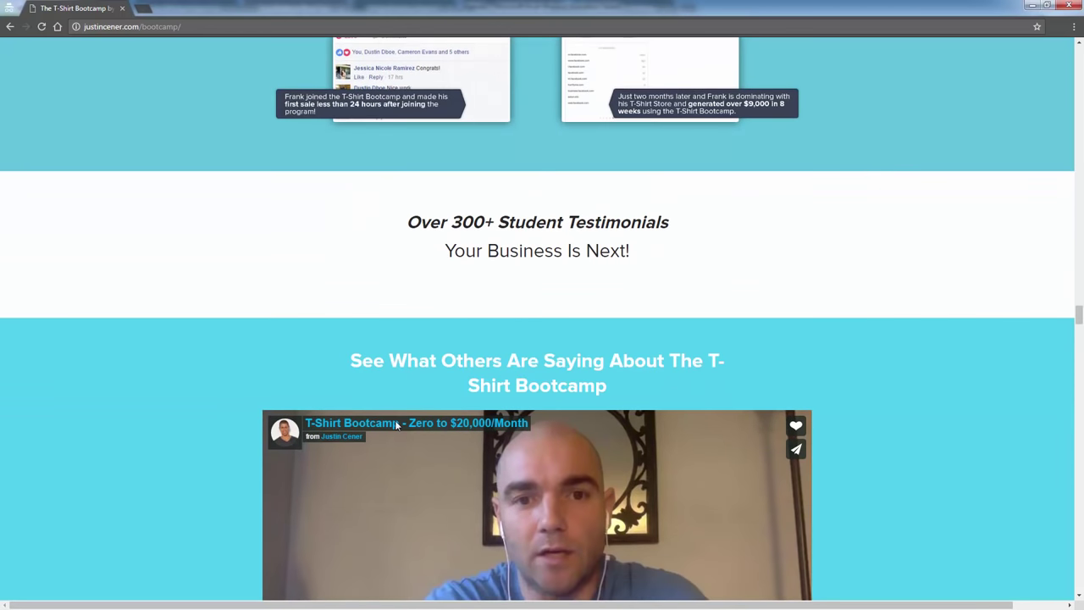
scroll(391, 206, "down", 9)
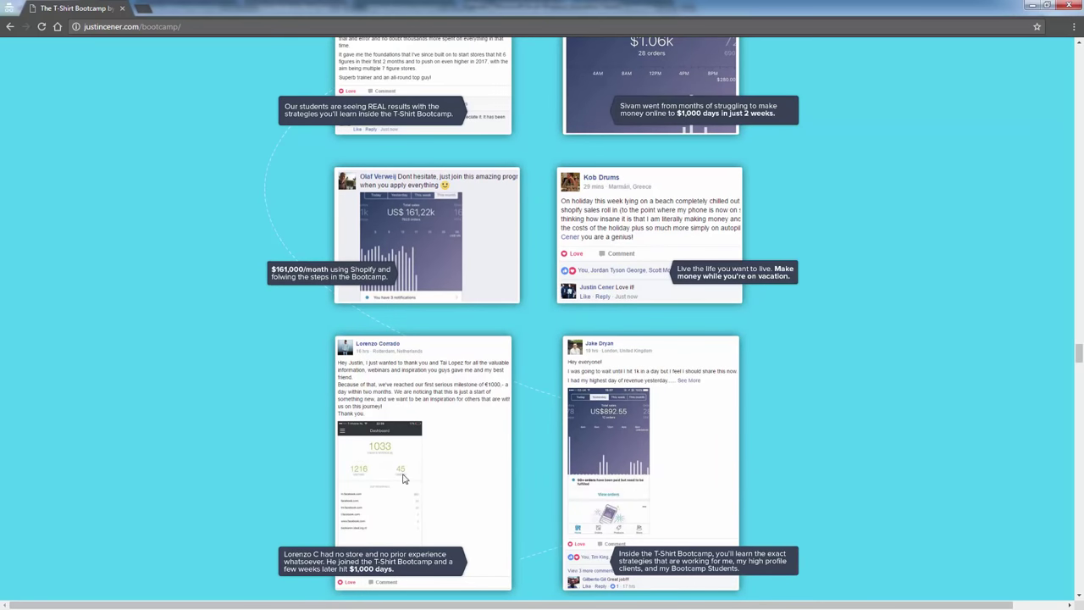
scroll(406, 479, "down", 1)
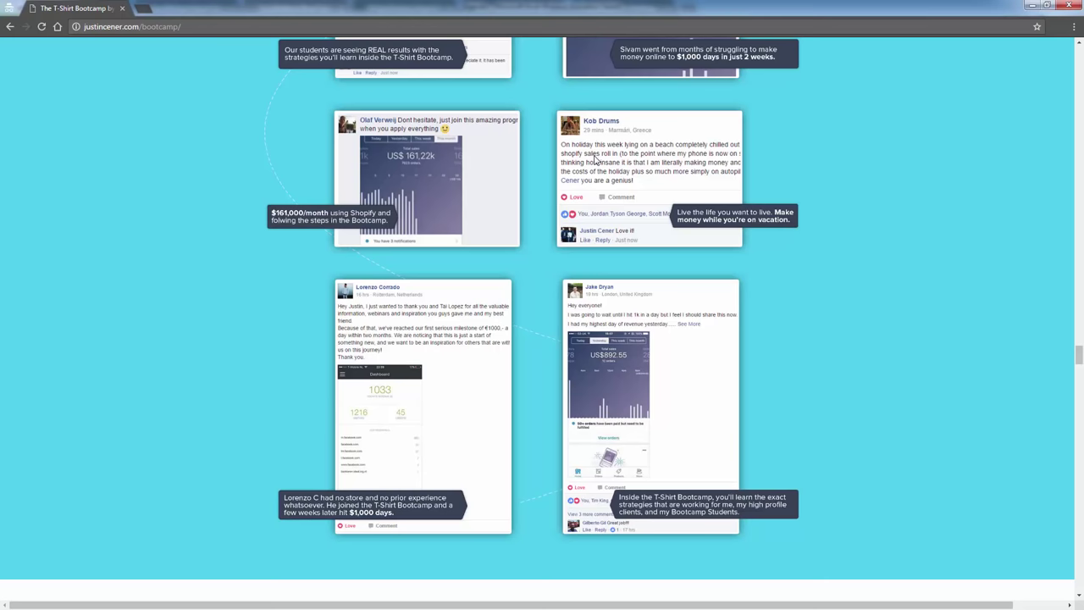
scroll(542, 370, "down", 3)
scroll(227, 435, "down", 9)
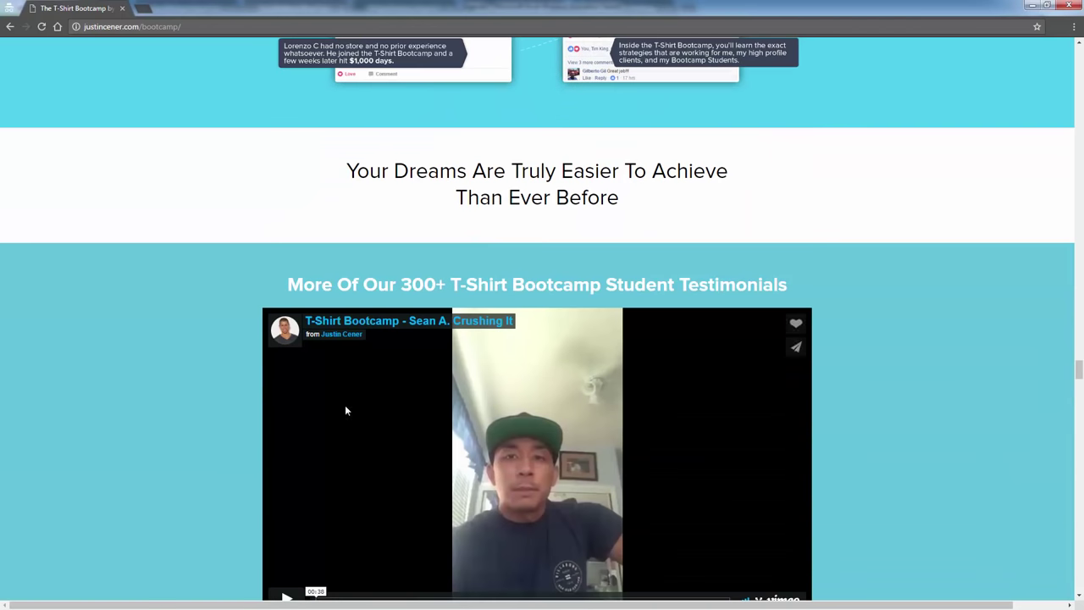
scroll(227, 436, "down", 5)
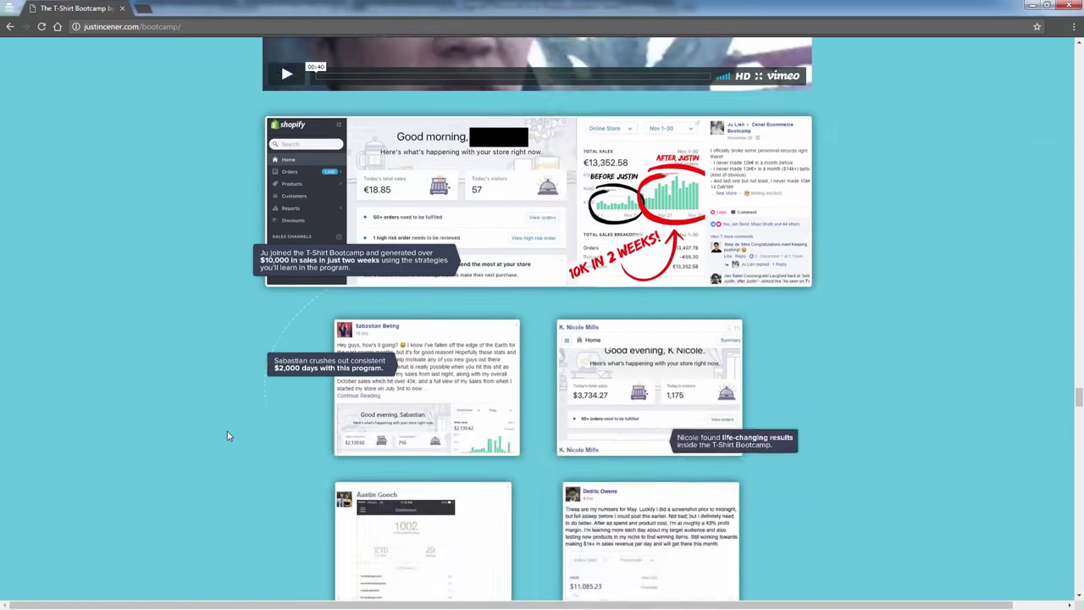
scroll(302, 419, "down", 10)
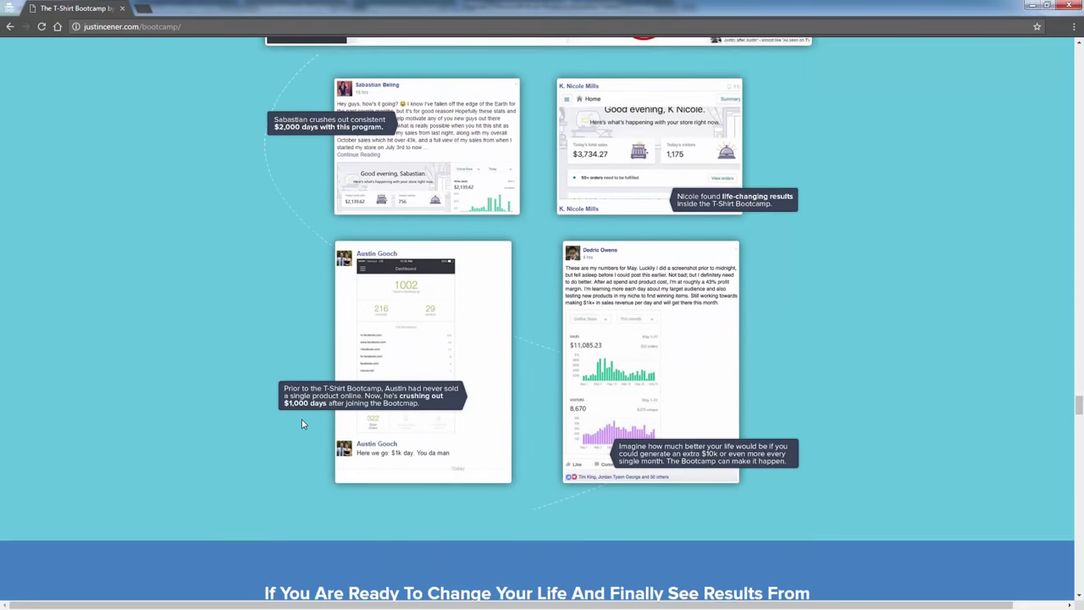
Read through the bonus items section of the T-Shirt Bootcamp sales page.
scroll(295, 410, "up", 3)
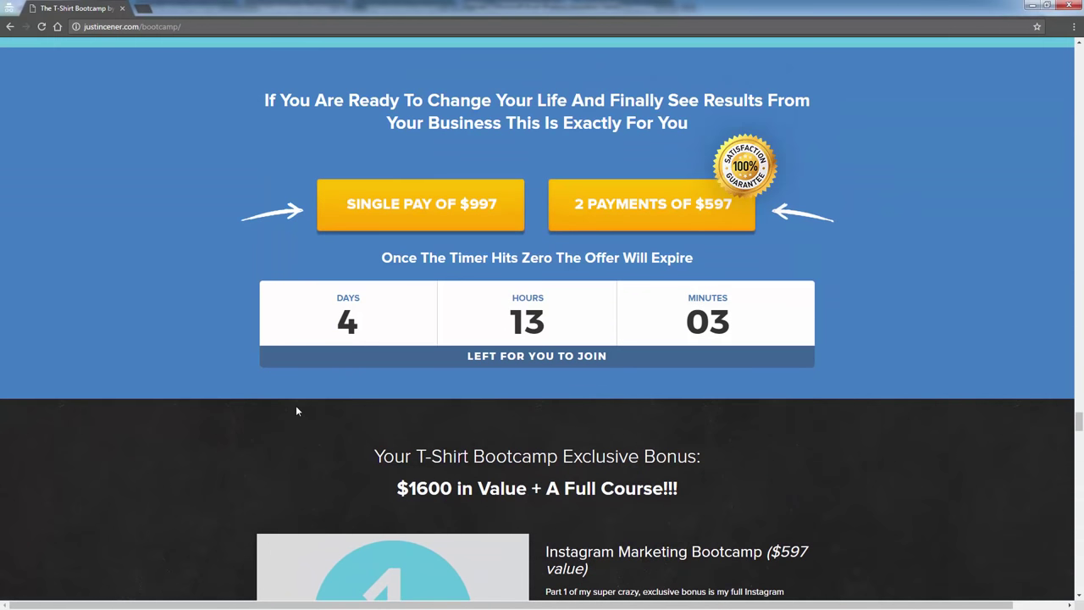
scroll(505, 431, "down", 1)
scroll(513, 432, "down", 2)
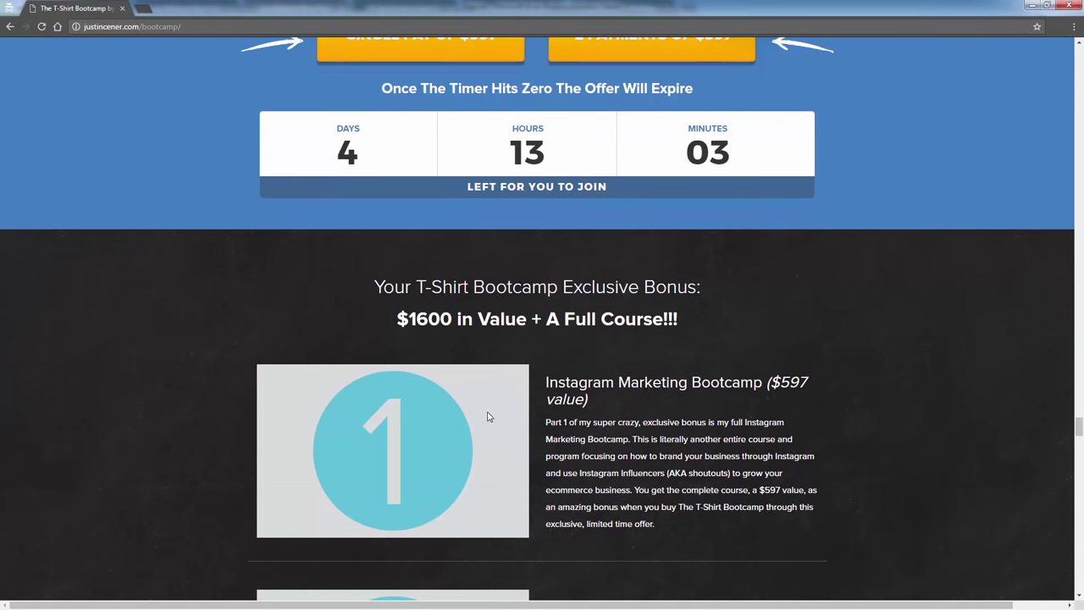
scroll(487, 416, "down", 2)
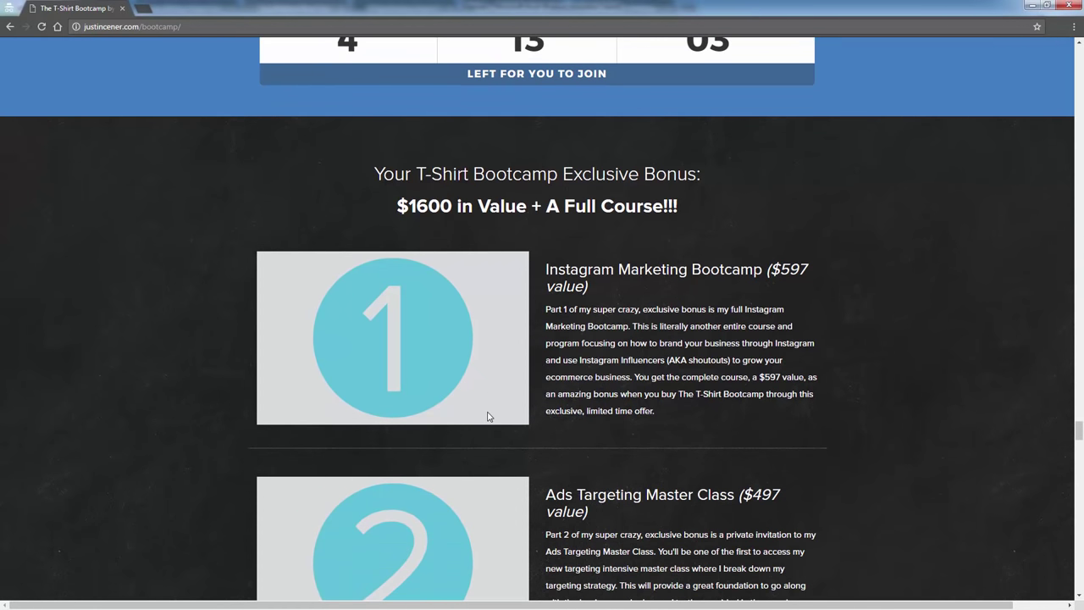
scroll(487, 417, "down", 1)
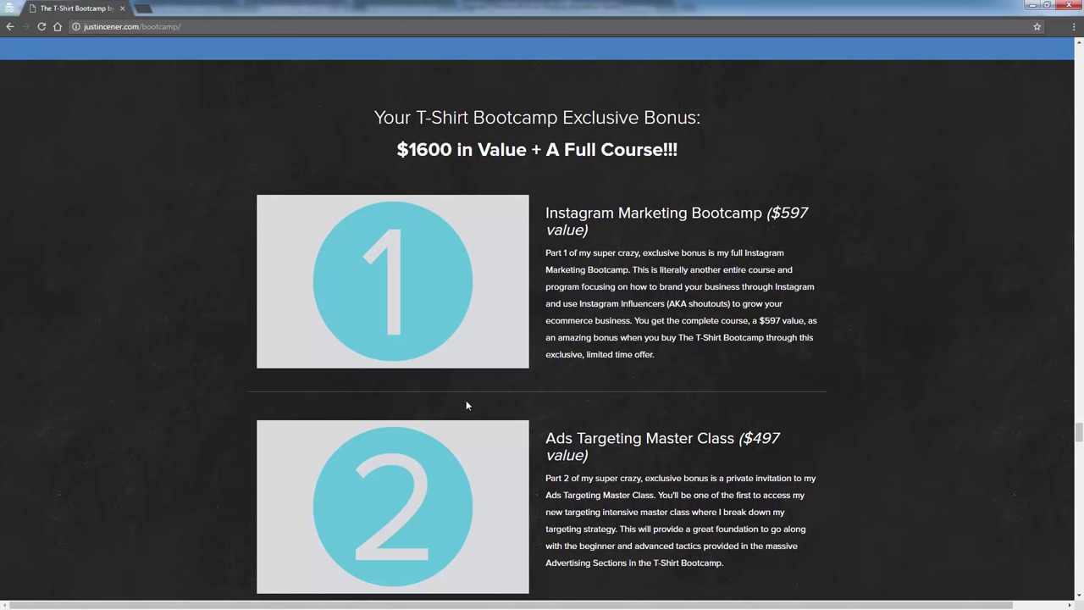
scroll(508, 430, "down", 2)
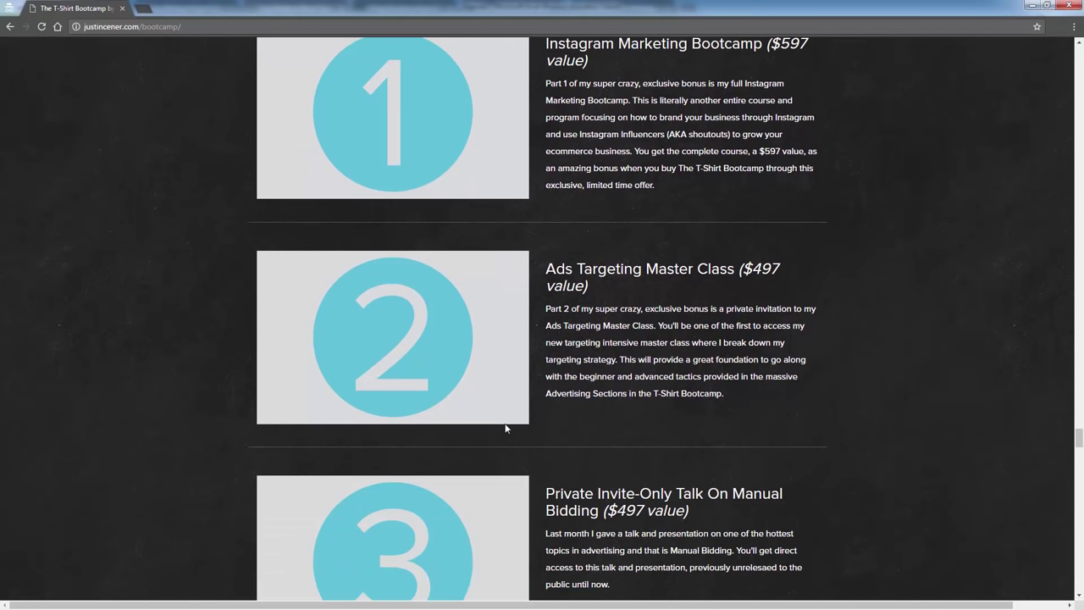
left_click(616, 411)
scroll(616, 411, "down", 1)
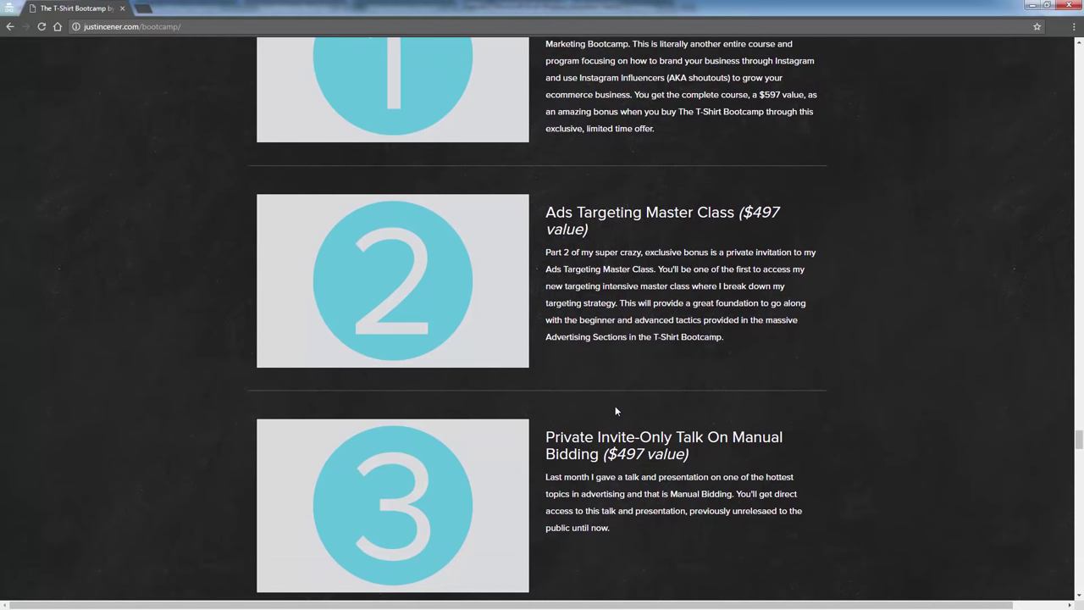
scroll(615, 410, "down", 1)
scroll(615, 411, "down", 1)
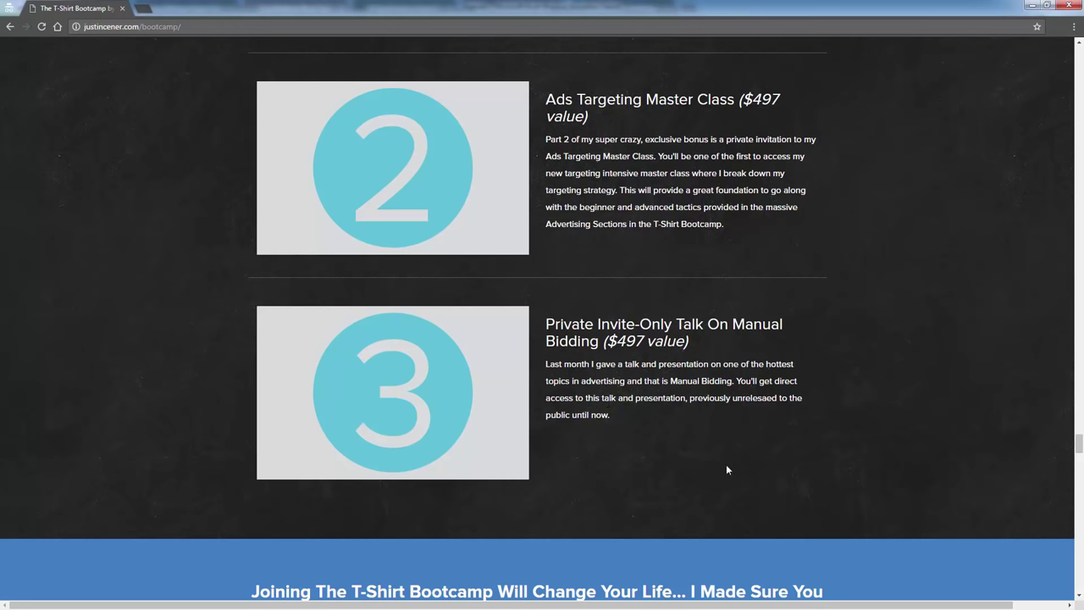
Scroll back up the page, then minimize Chrome to reveal the Agenda spreadsheet.
scroll(725, 469, "up", 5)
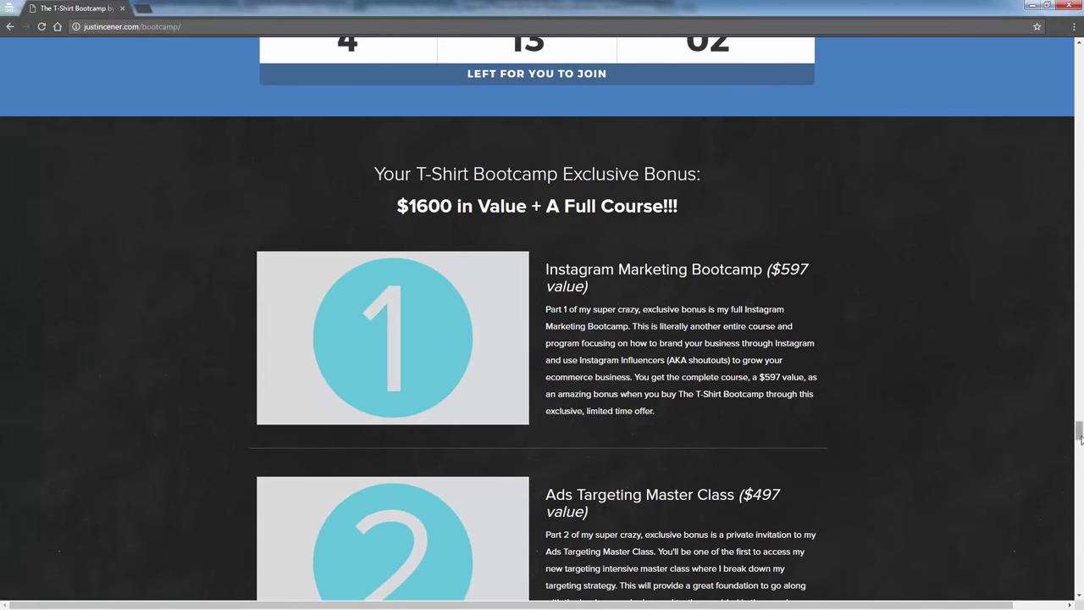
left_click_drag(1078, 432, 1081, 75)
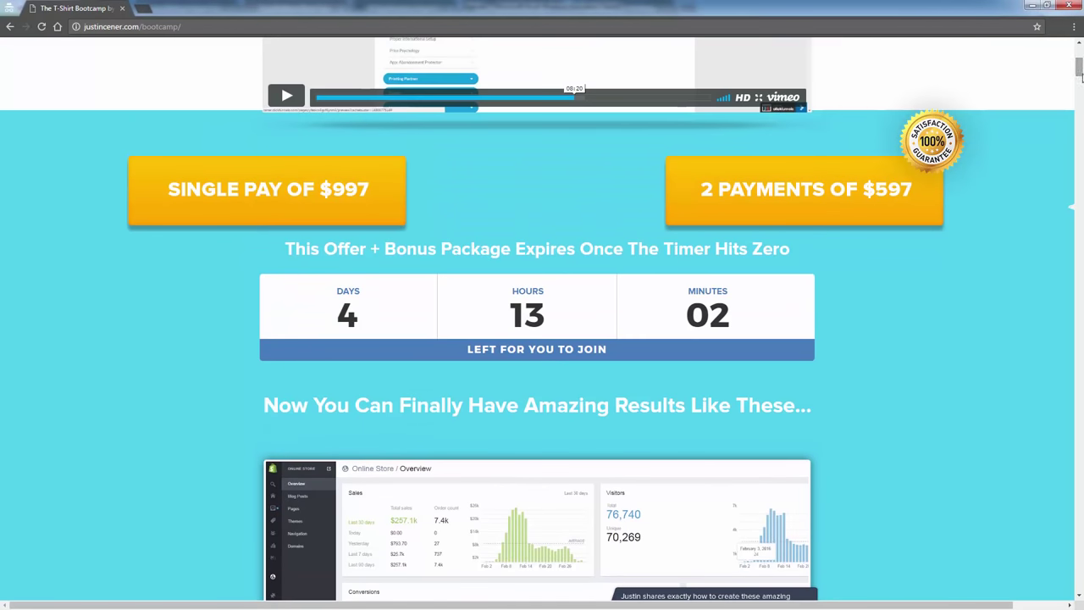
scroll(449, 306, "up", 4)
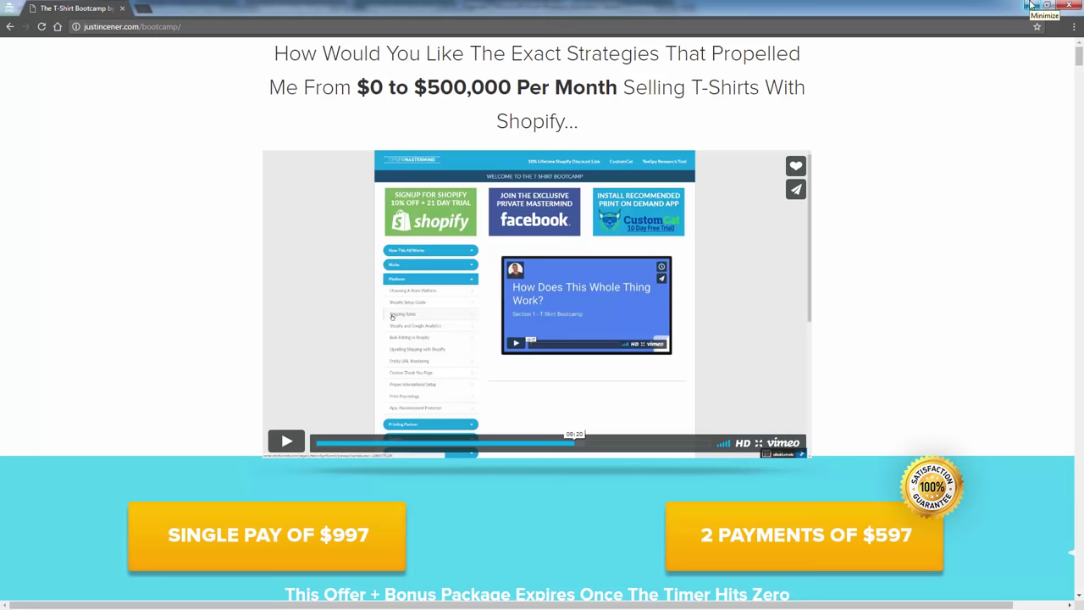
left_click(1031, 5)
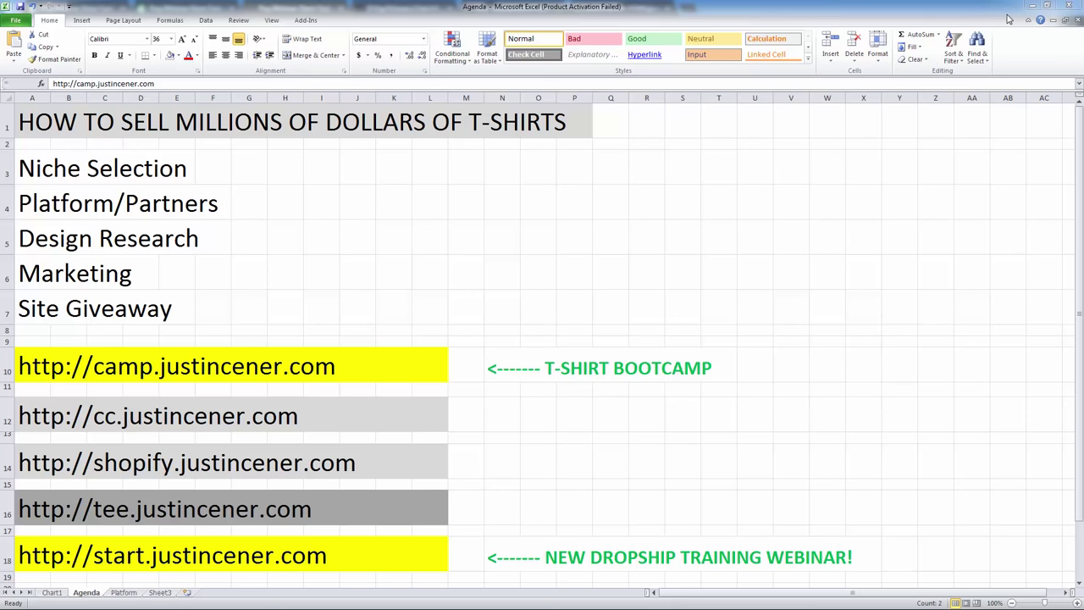
Highlight the bootcamp, cc.justincener.com and Shopify link rows in the Agenda sheet.
key("shift+space")
left_click(5, 407)
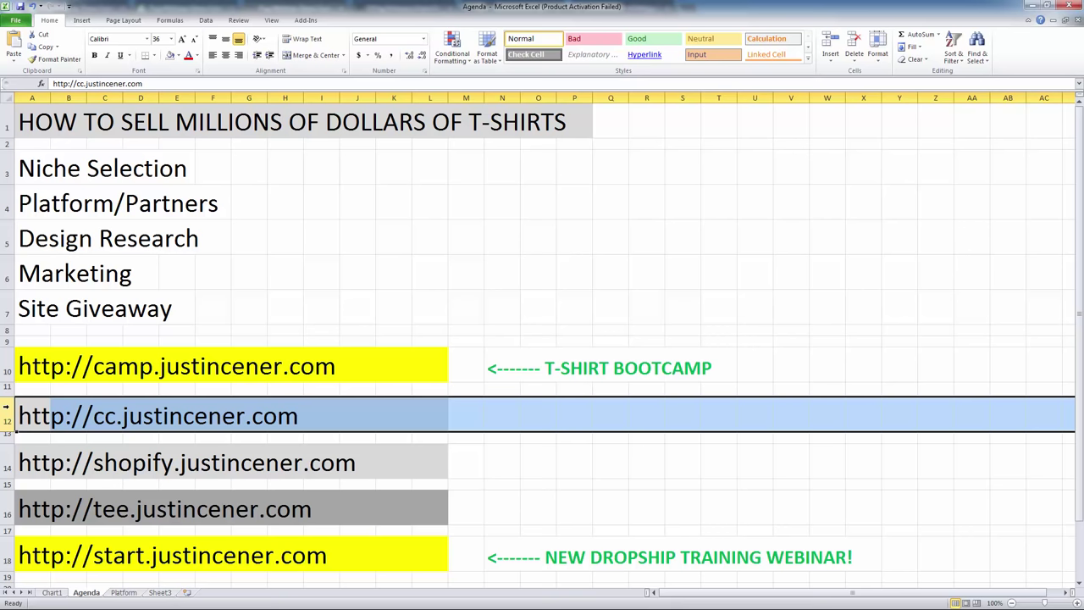
left_click(6, 461)
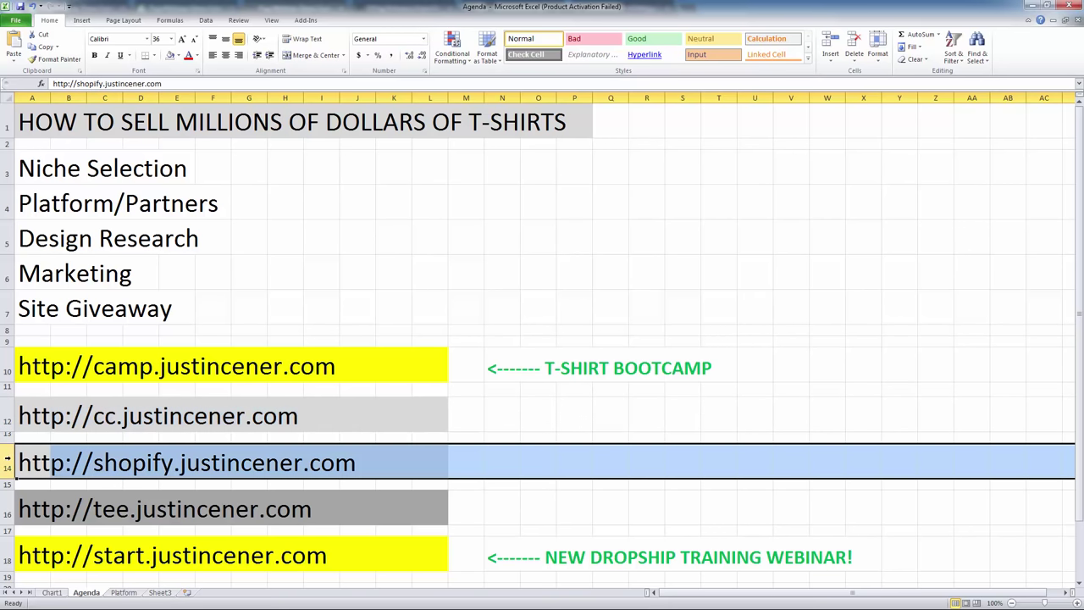
left_click(8, 426)
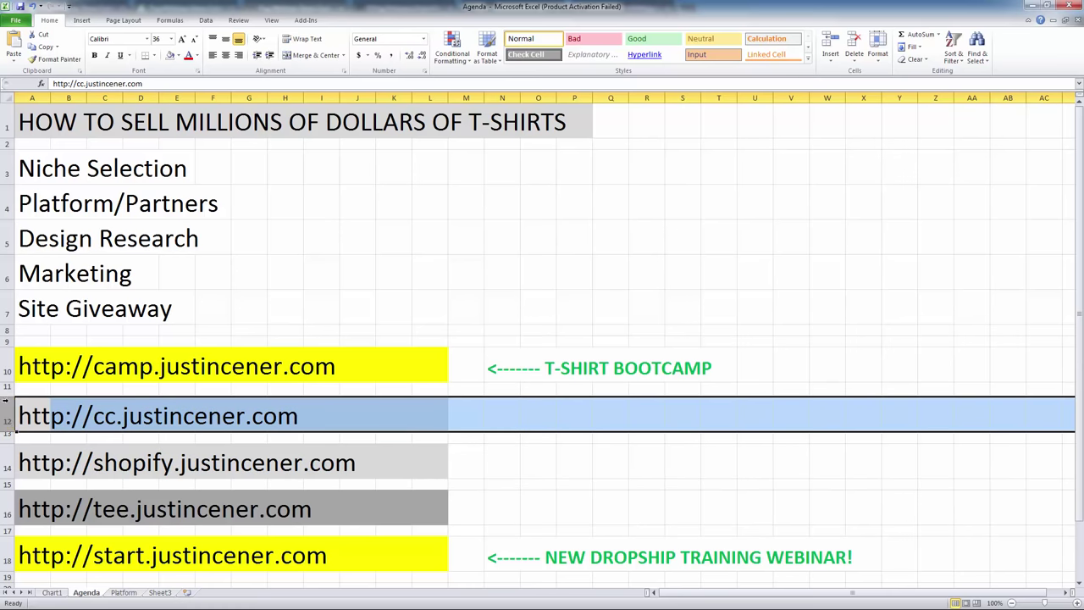
left_click(7, 369)
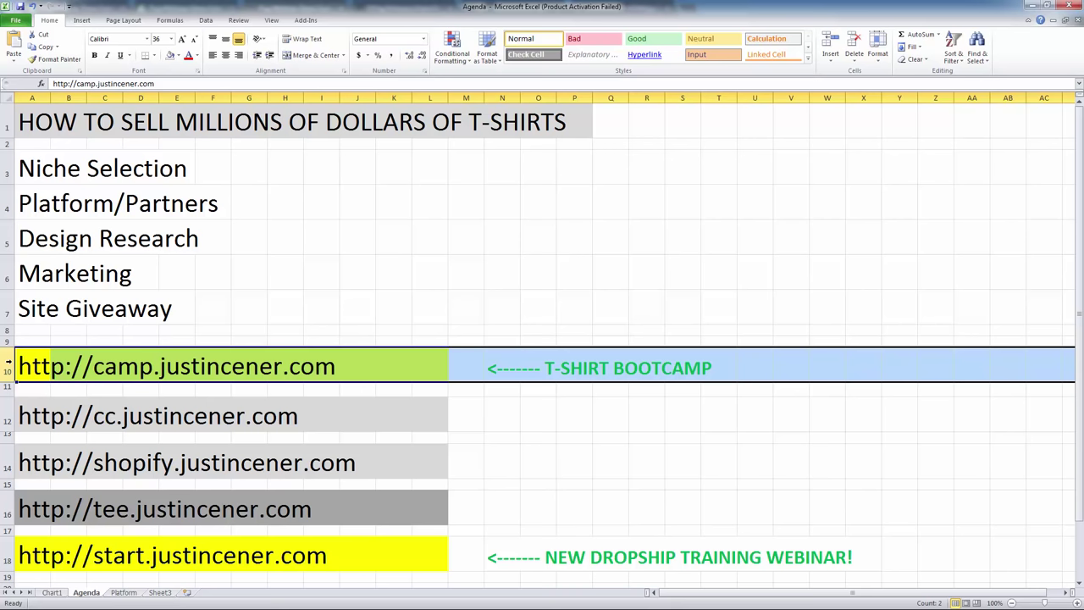
left_click(24, 439)
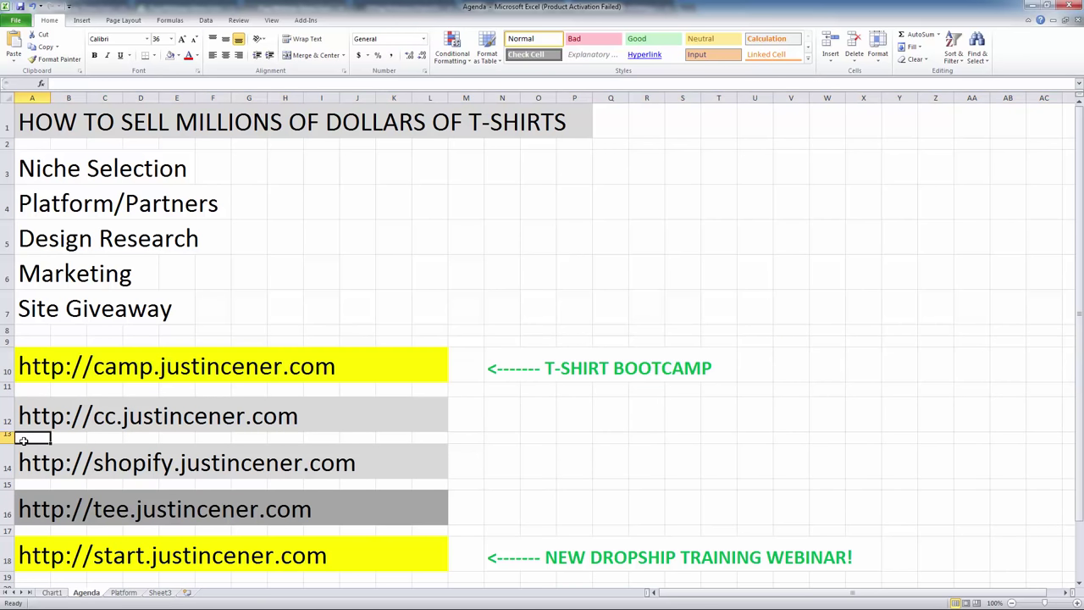
Copy the cc.justincener.com link from cell A12 and paste it into a new incognito window.
key("Up")
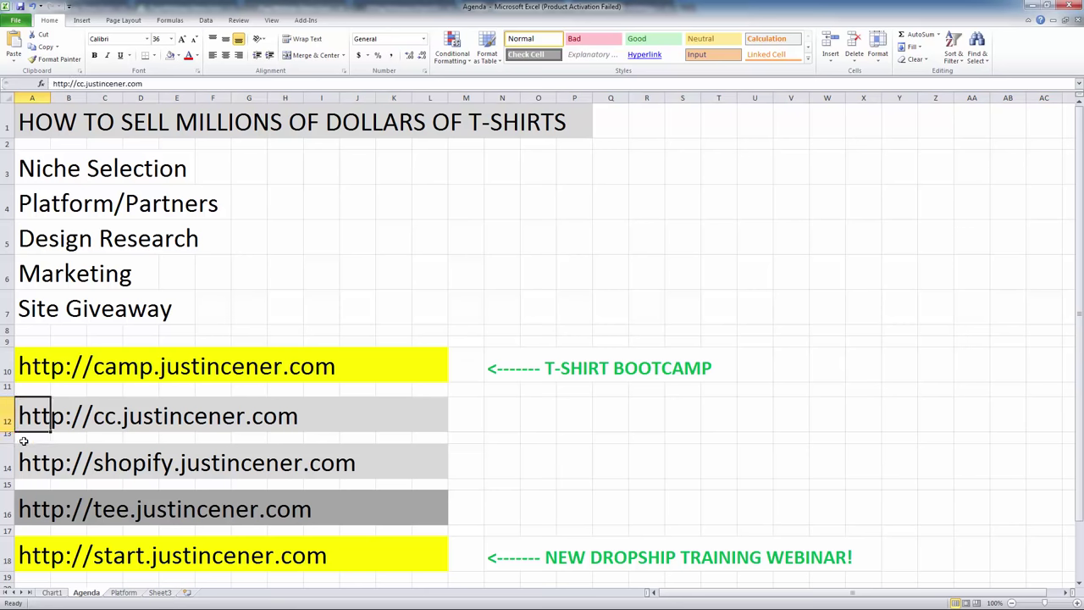
key("ctrl+c")
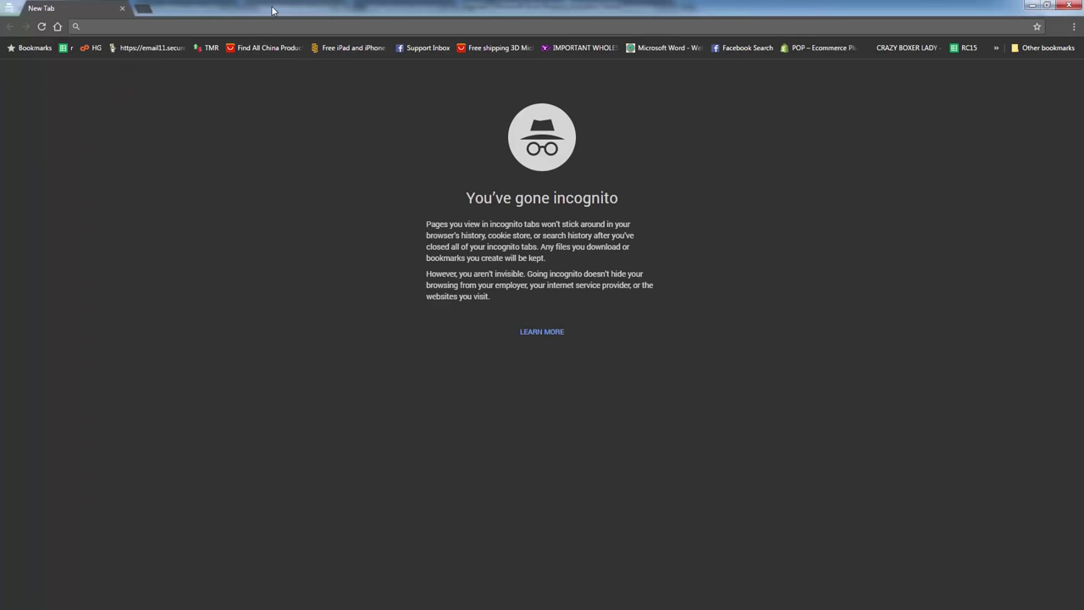
key("ctrl+v")
Load the CustomCat page full screen and review its $30 monthly or $297 annual trial pricing.
key("Return")
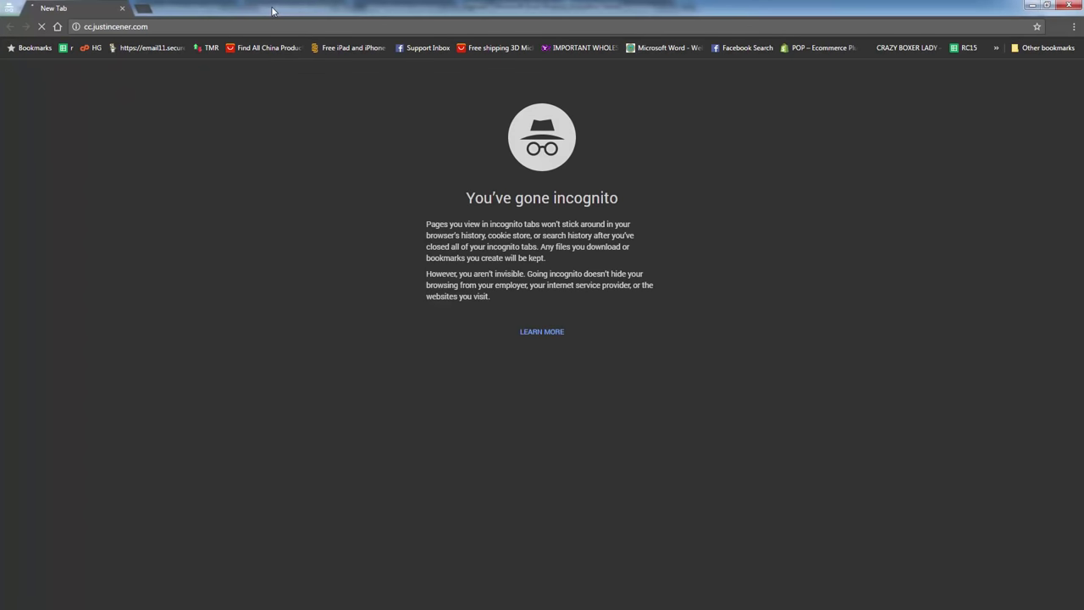
key("F11")
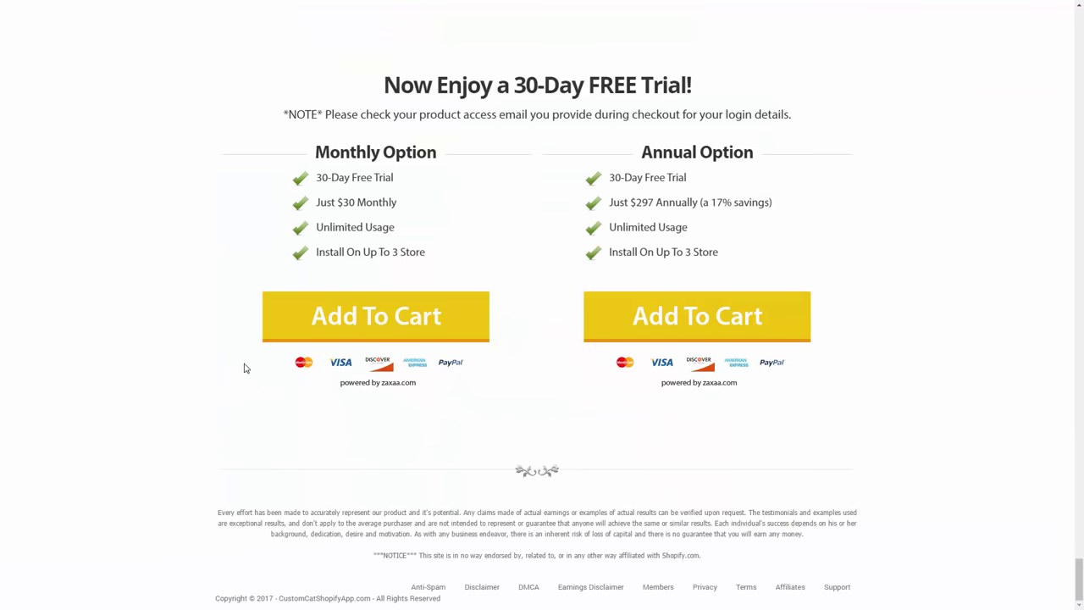
scroll(246, 367, "up", 1)
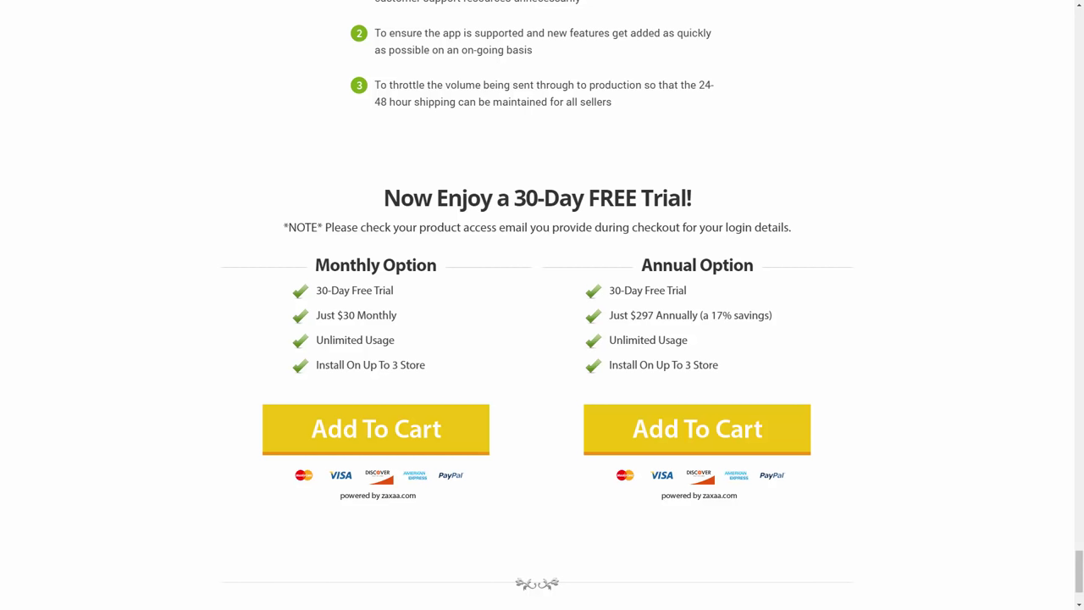
key("alt+Tab")
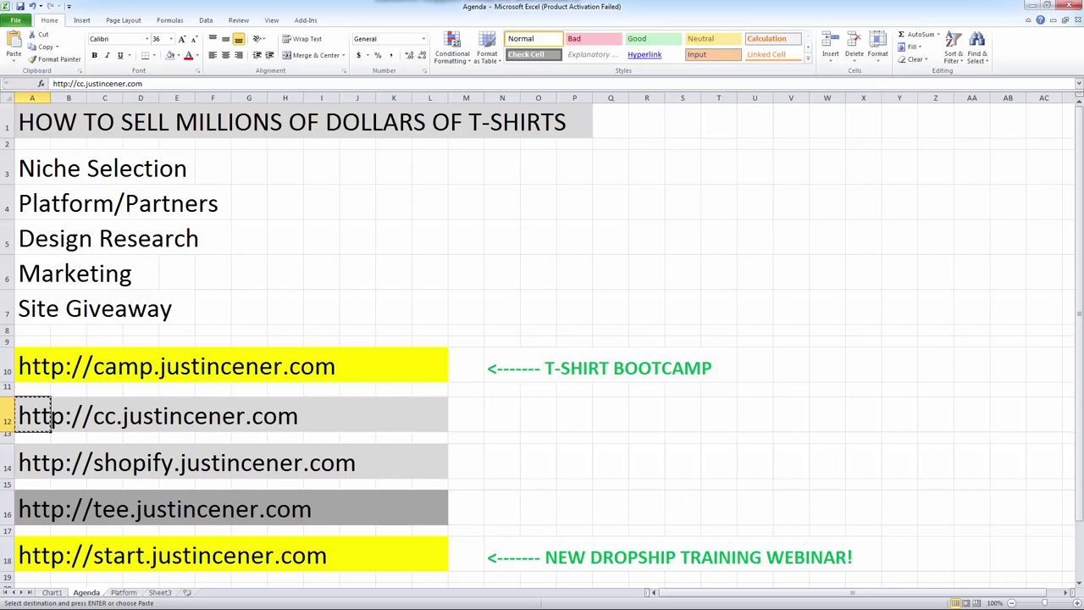
key("alt+Tab")
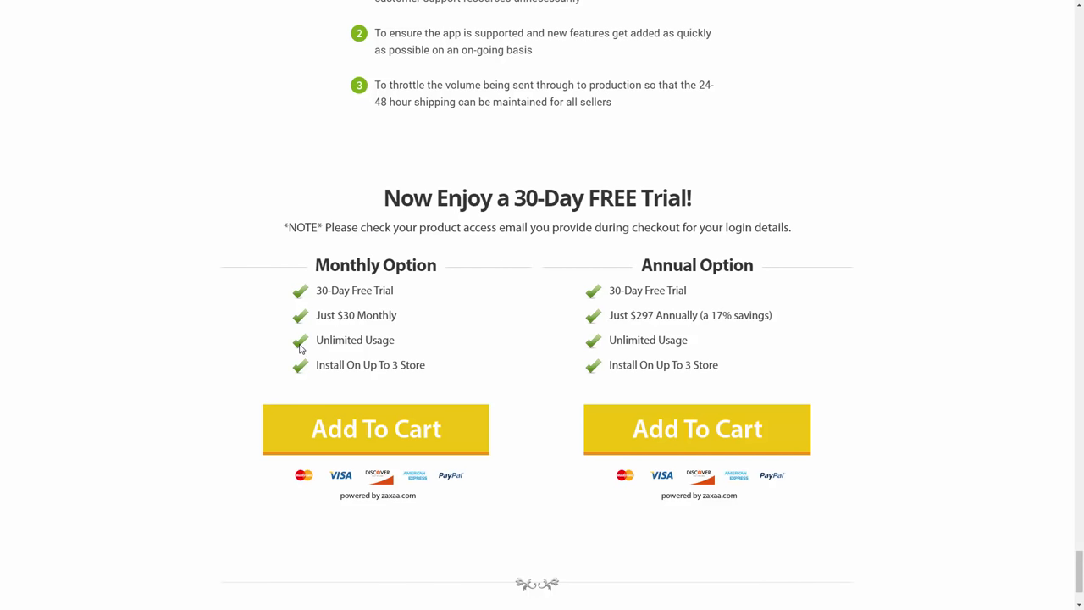
scroll(299, 349, "up", 15)
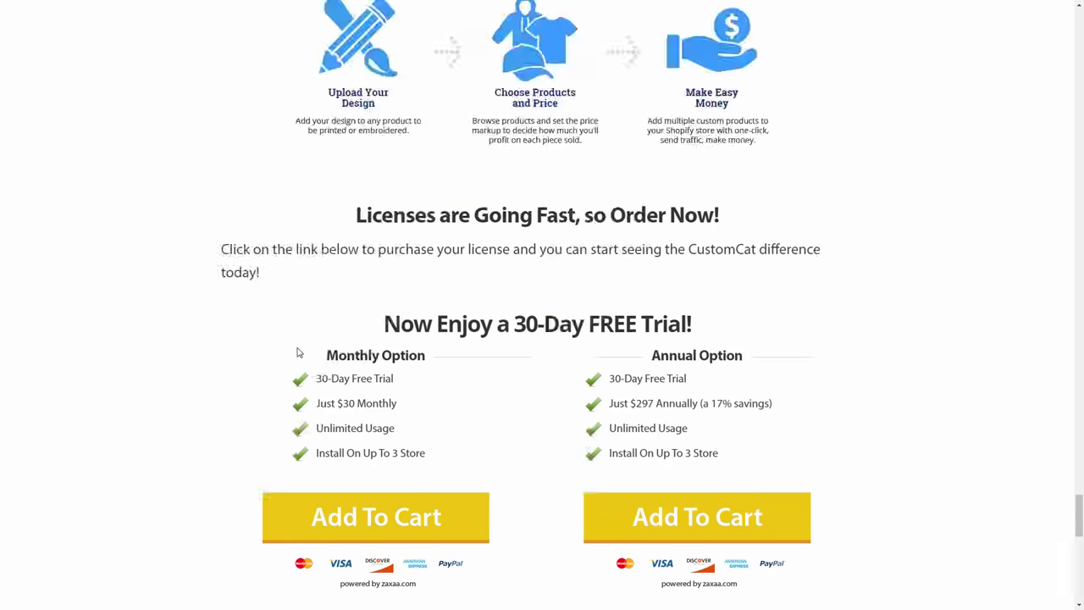
Study the CustomCat base-cost comparison table, then jump back to the top of the page.
scroll(298, 353, "down", 3)
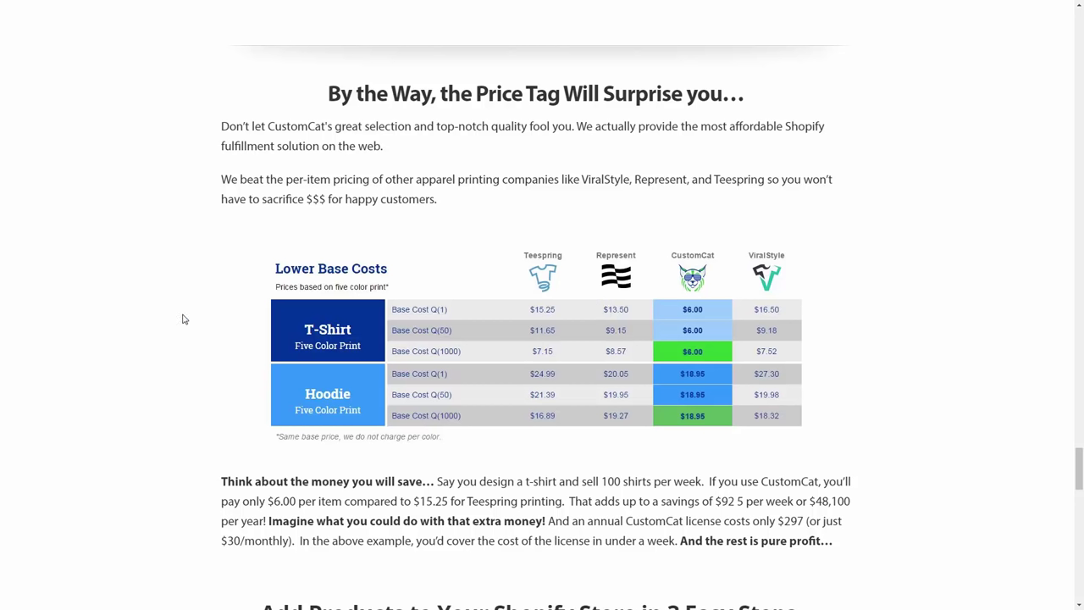
key("Home")
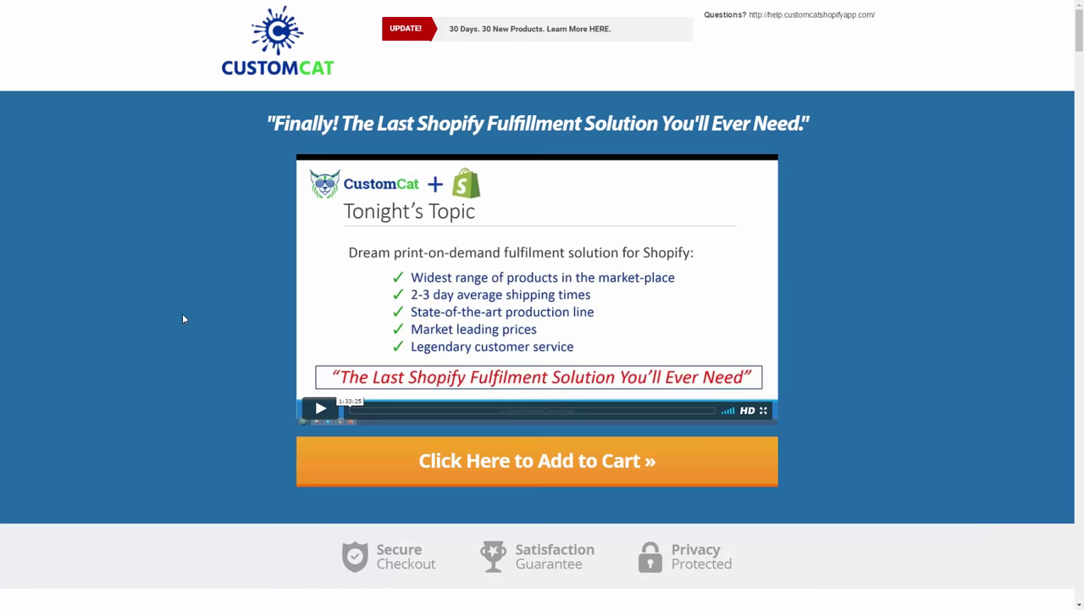
Scroll past CustomCat's product categories like Bags and Blankets/Towels to the 30-day free trial offer.
scroll(183, 319, "down", 12)
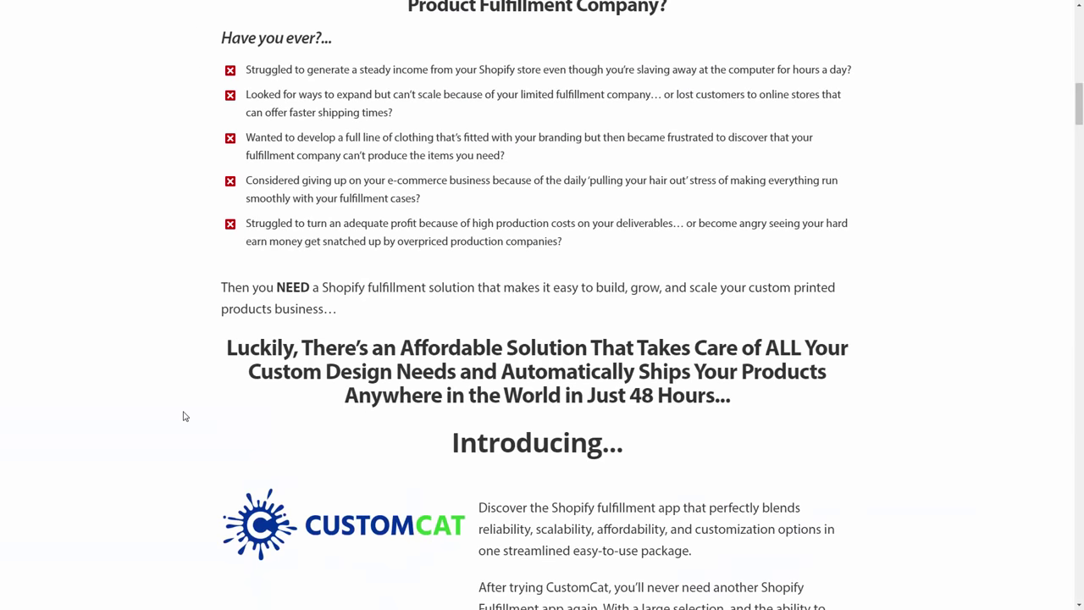
scroll(183, 416, "down", 2)
scroll(184, 415, "down", 10)
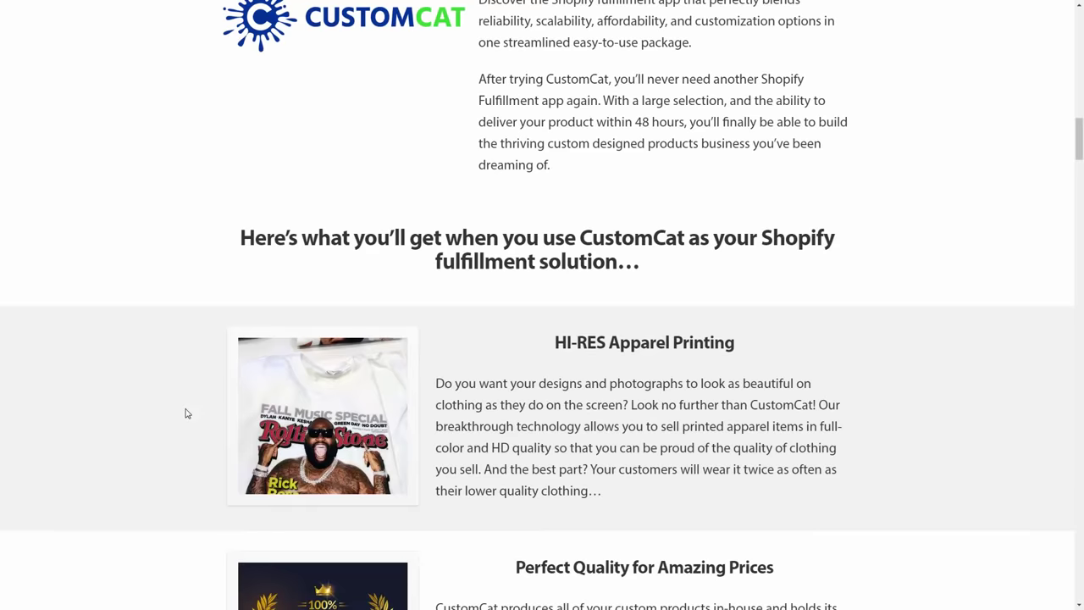
scroll(227, 396, "down", 11)
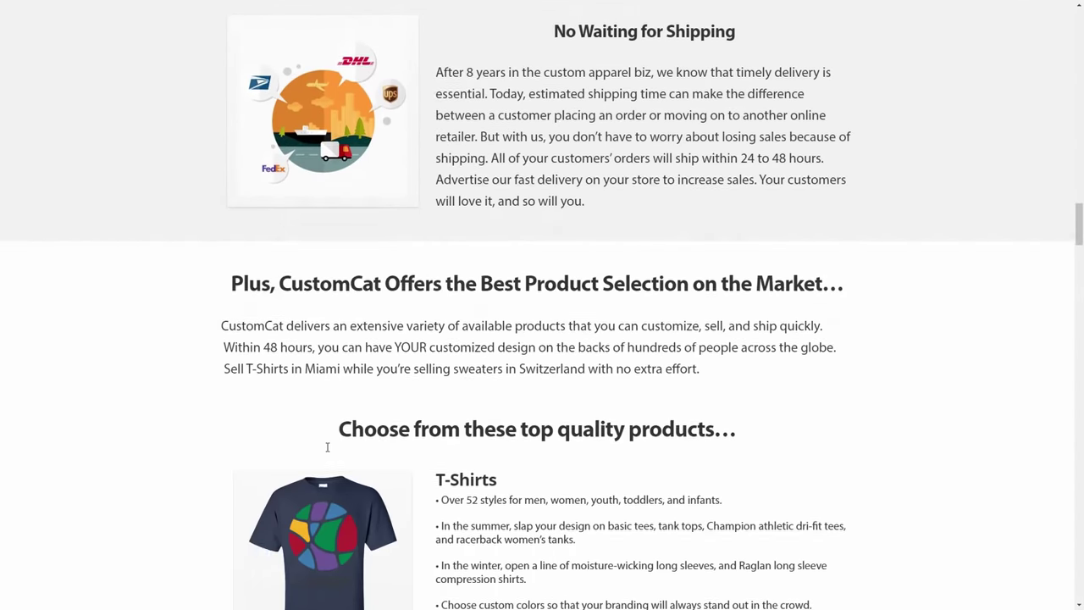
scroll(327, 451, "down", 1)
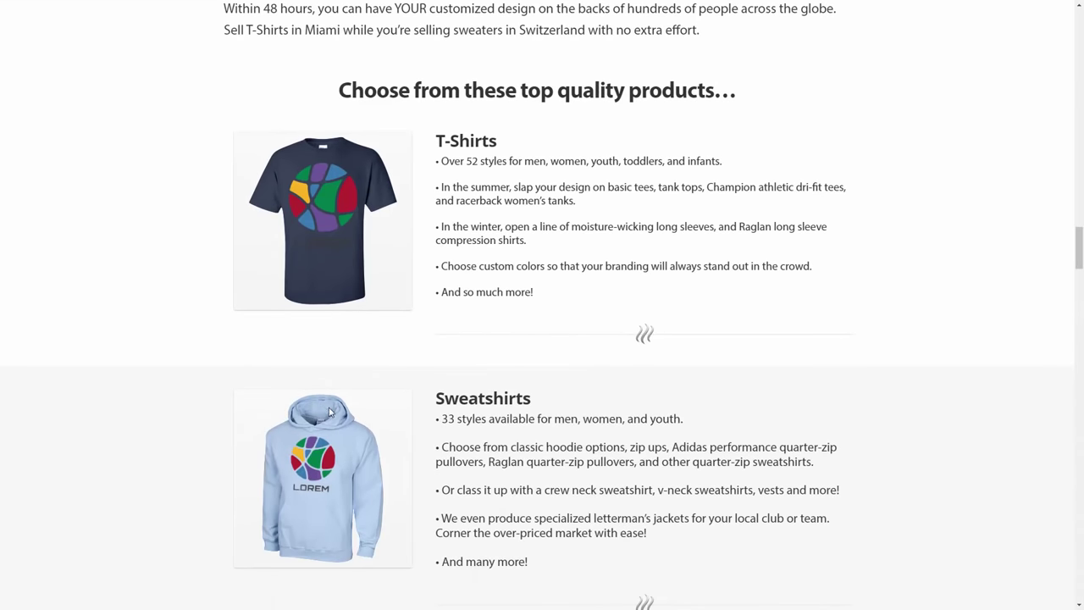
scroll(369, 299, "down", 9)
scroll(336, 404, "down", 3)
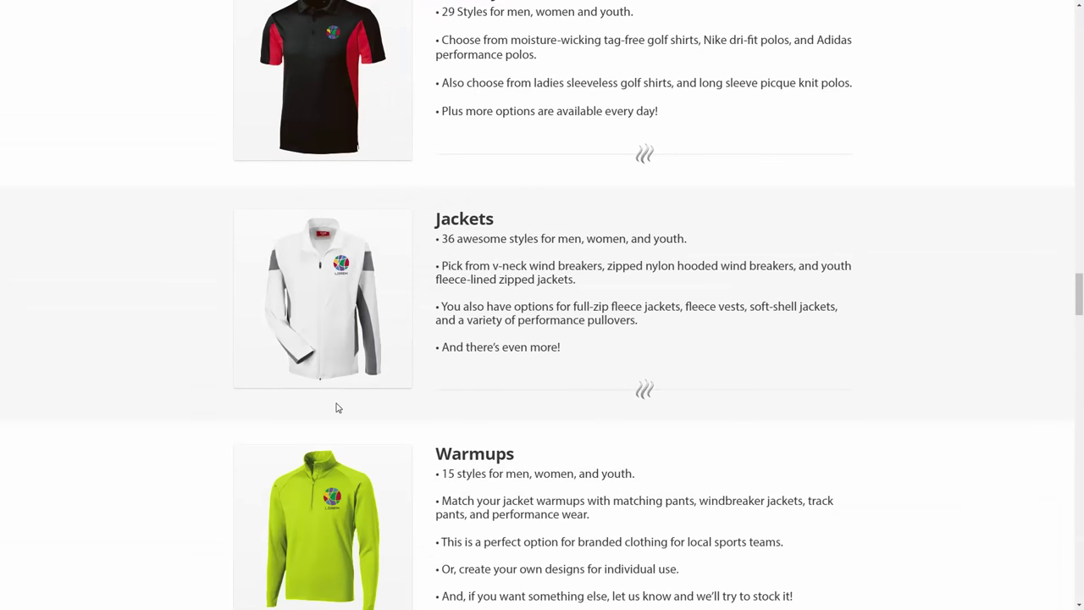
scroll(334, 418, "down", 2)
scroll(333, 419, "down", 4)
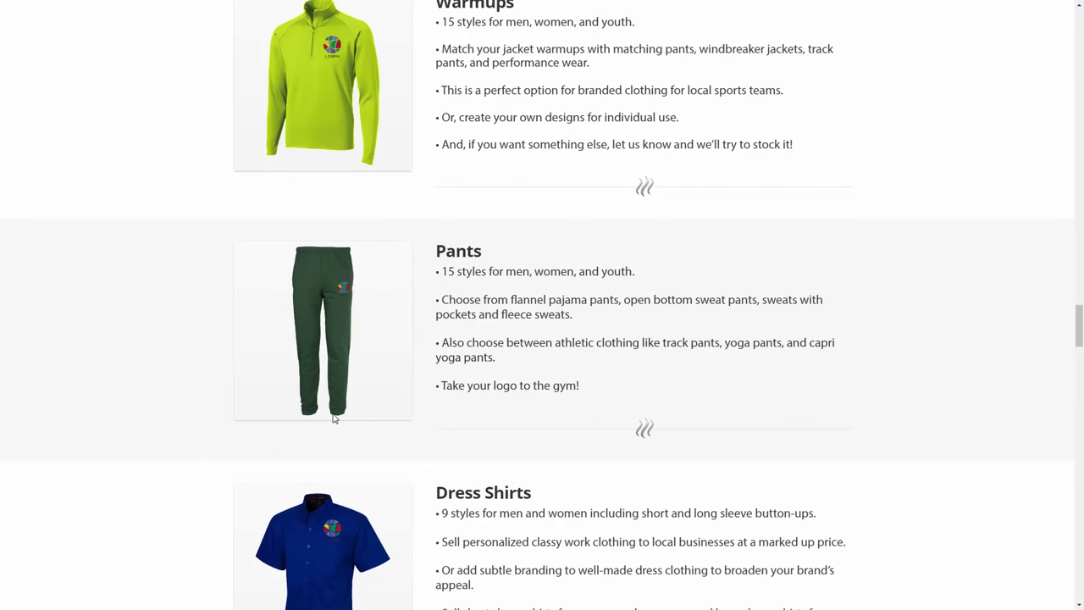
scroll(334, 418, "down", 4)
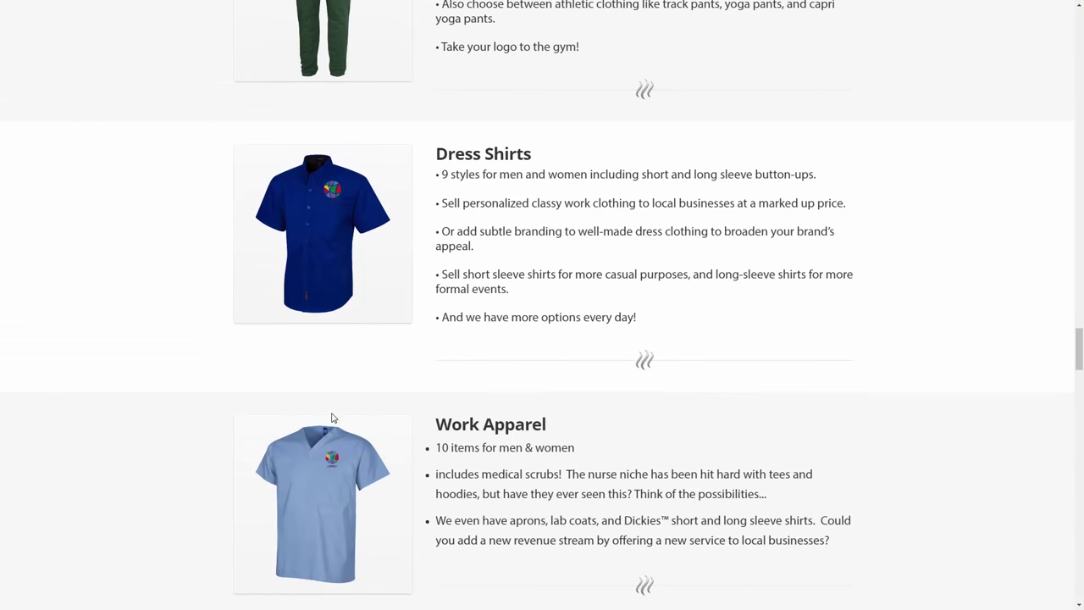
scroll(327, 392, "down", 4)
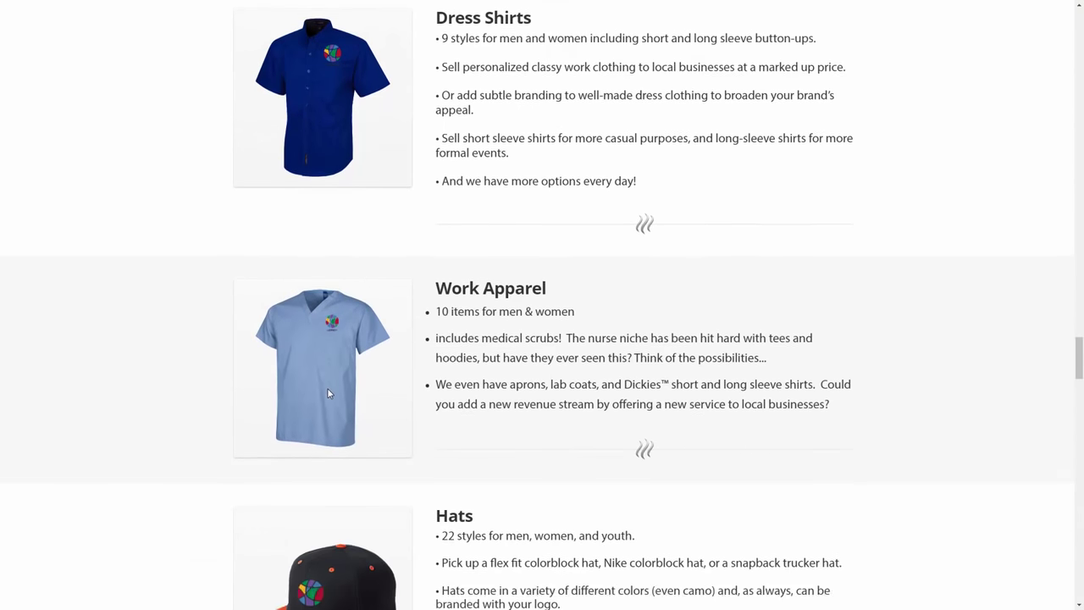
scroll(328, 394, "down", 2)
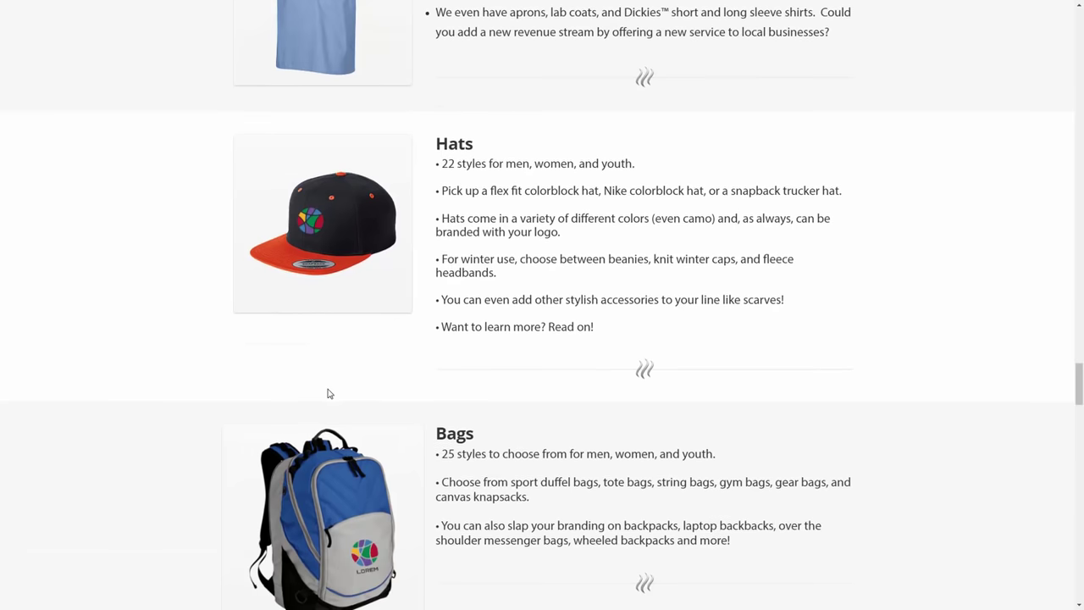
scroll(329, 393, "down", 3)
scroll(329, 393, "down", 4)
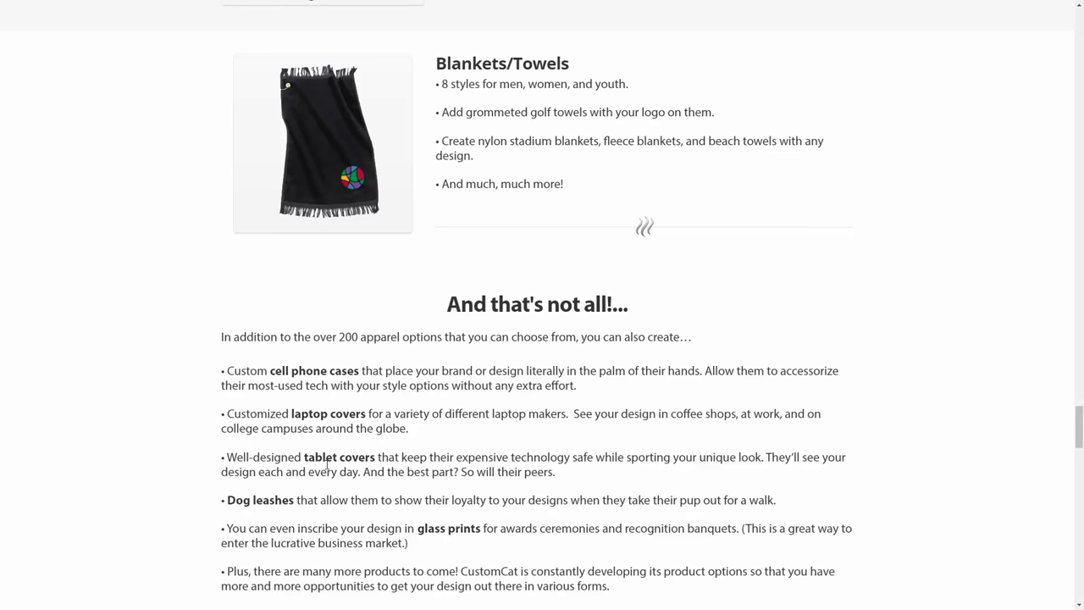
scroll(328, 465, "up", 9)
scroll(328, 463, "down", 6)
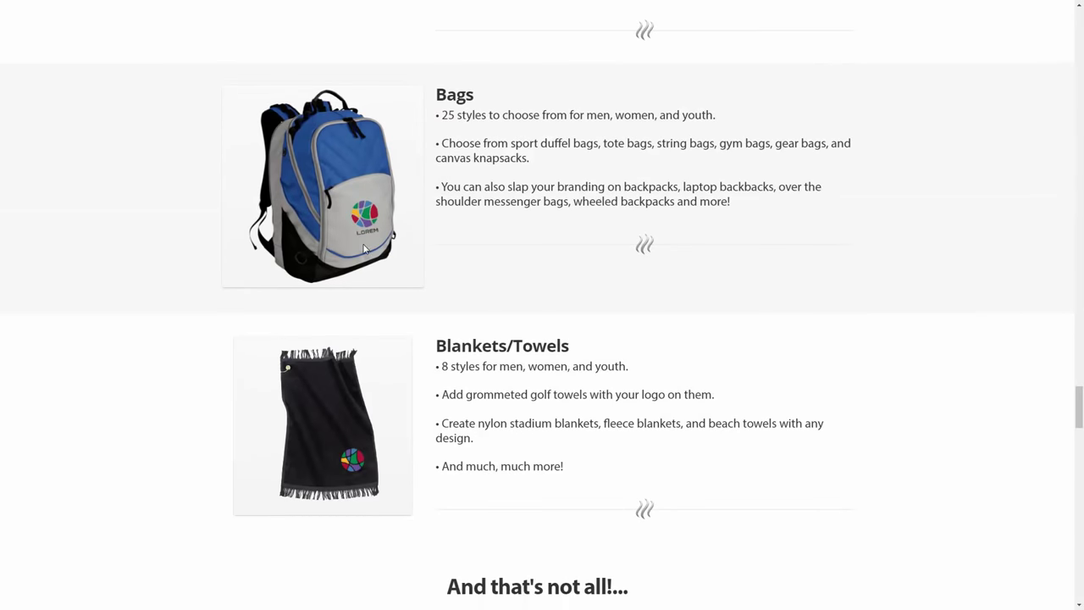
scroll(347, 322, "up", 20)
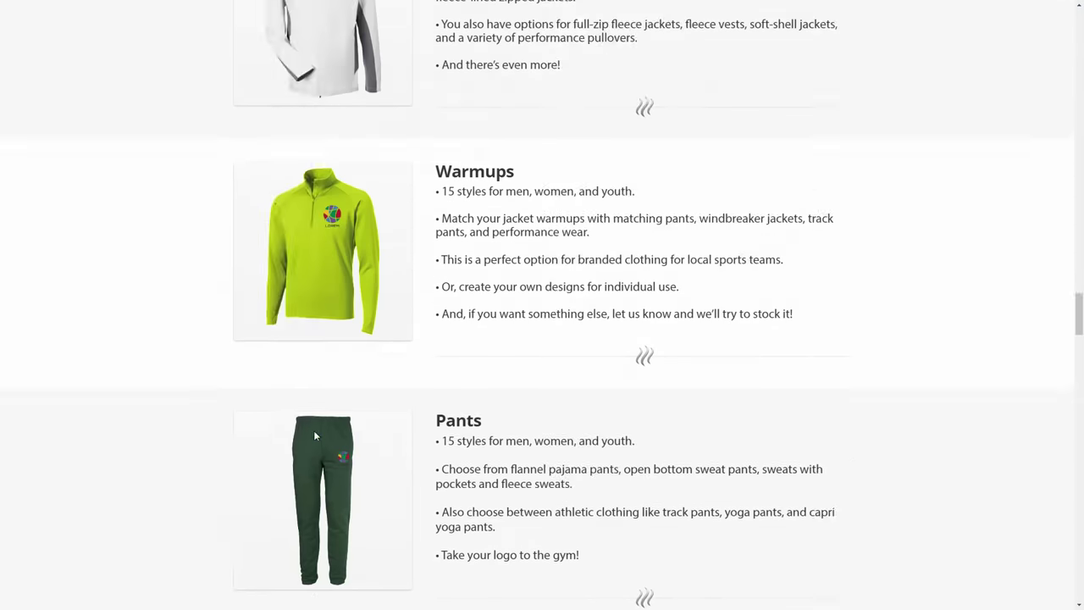
scroll(315, 426, "up", 8)
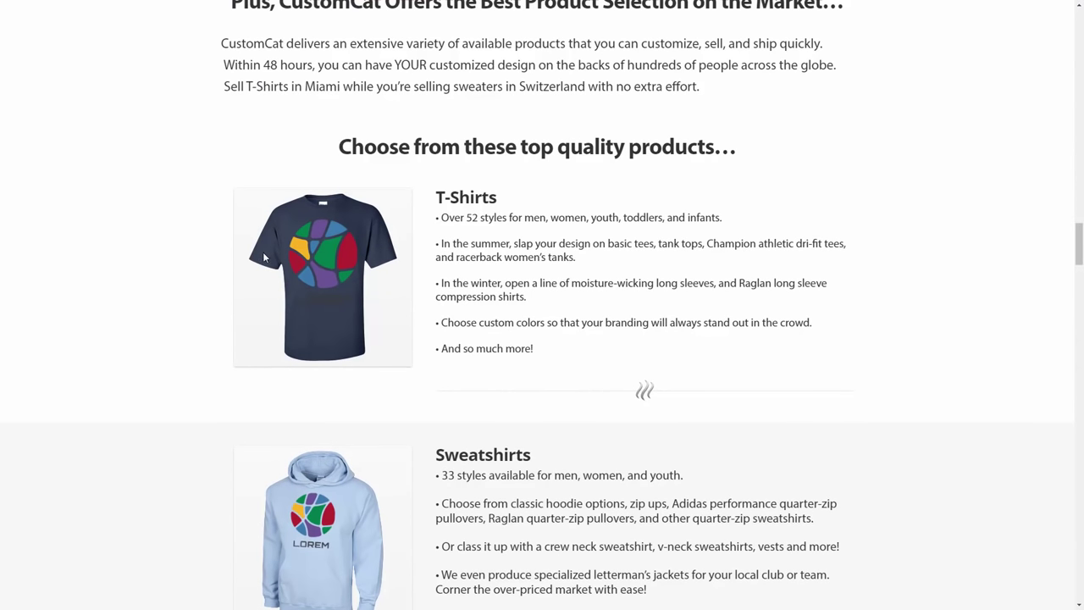
scroll(318, 313, "down", 2)
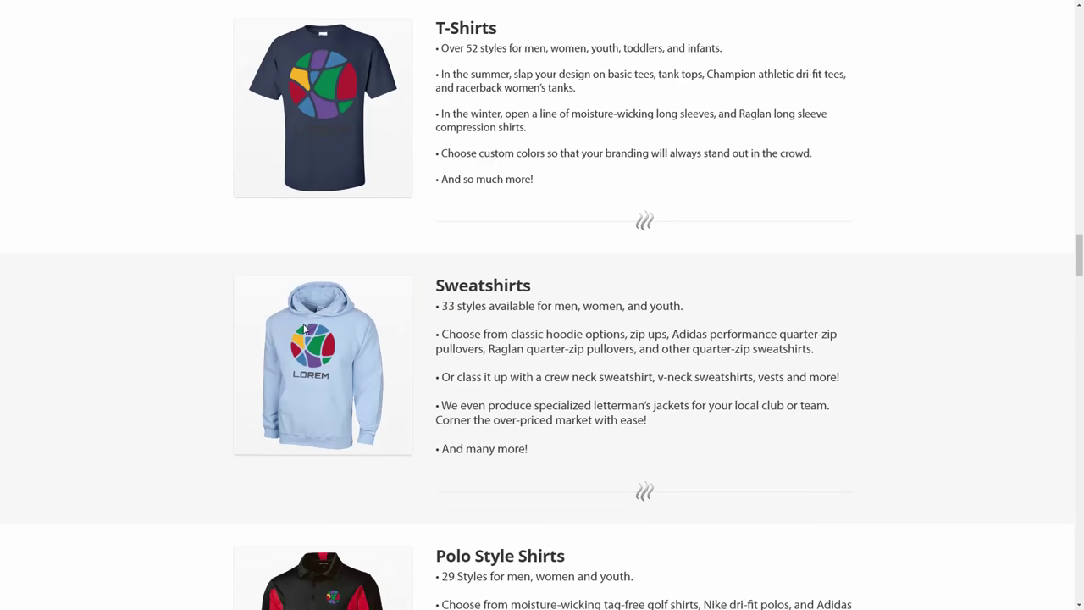
scroll(309, 339, "down", 12)
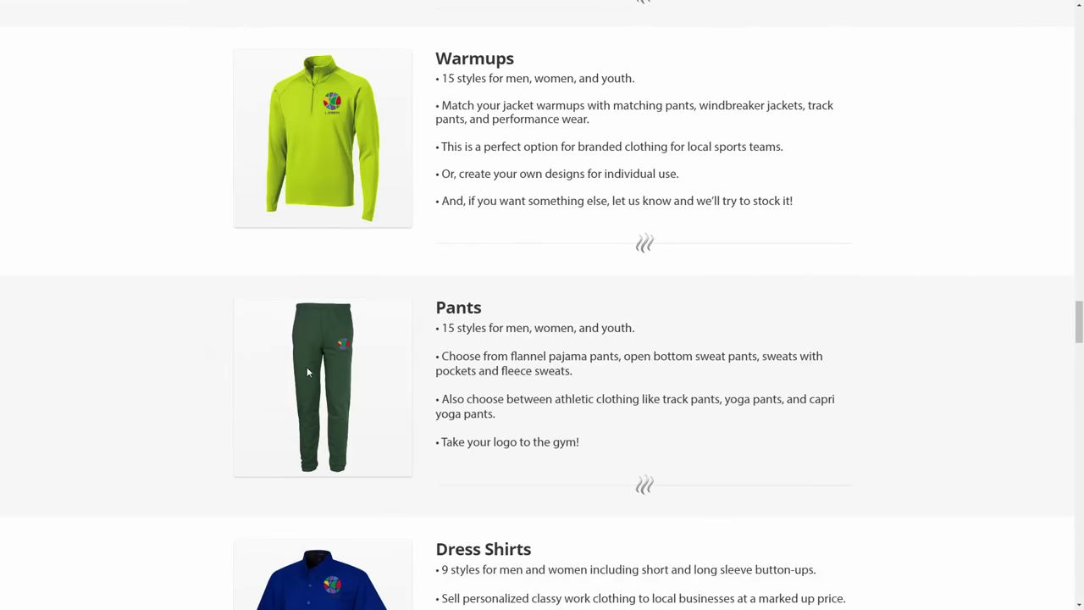
scroll(355, 411, "down", 13)
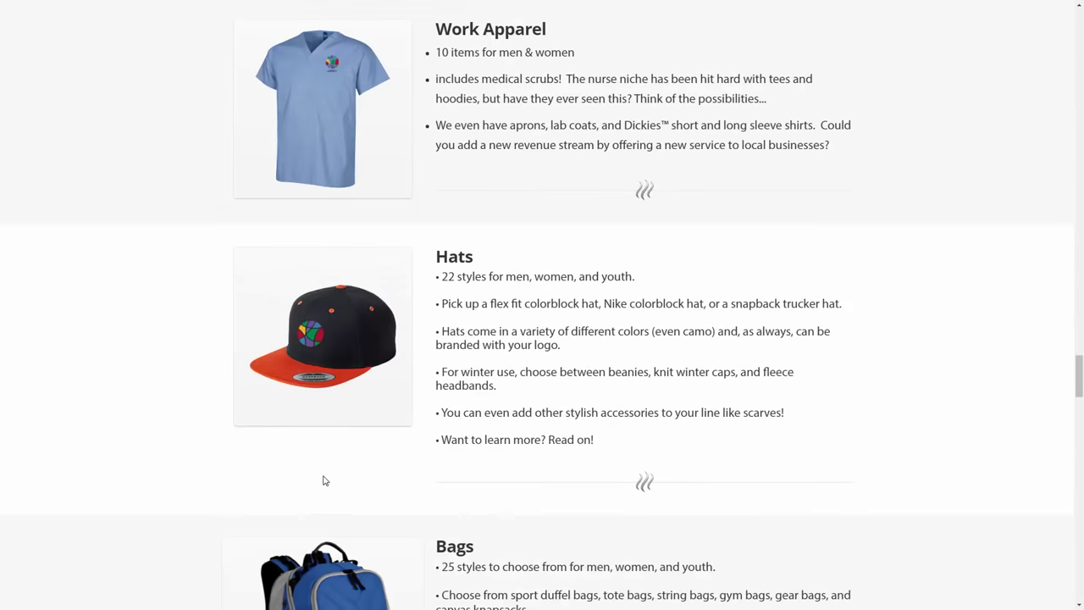
scroll(334, 454, "down", 5)
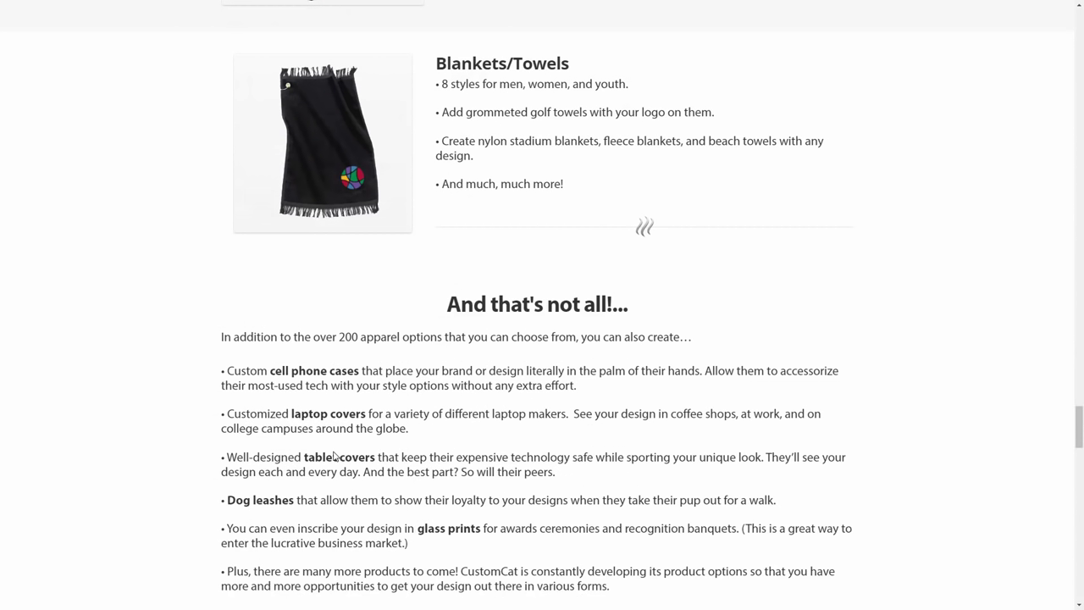
scroll(334, 456, "up", 3)
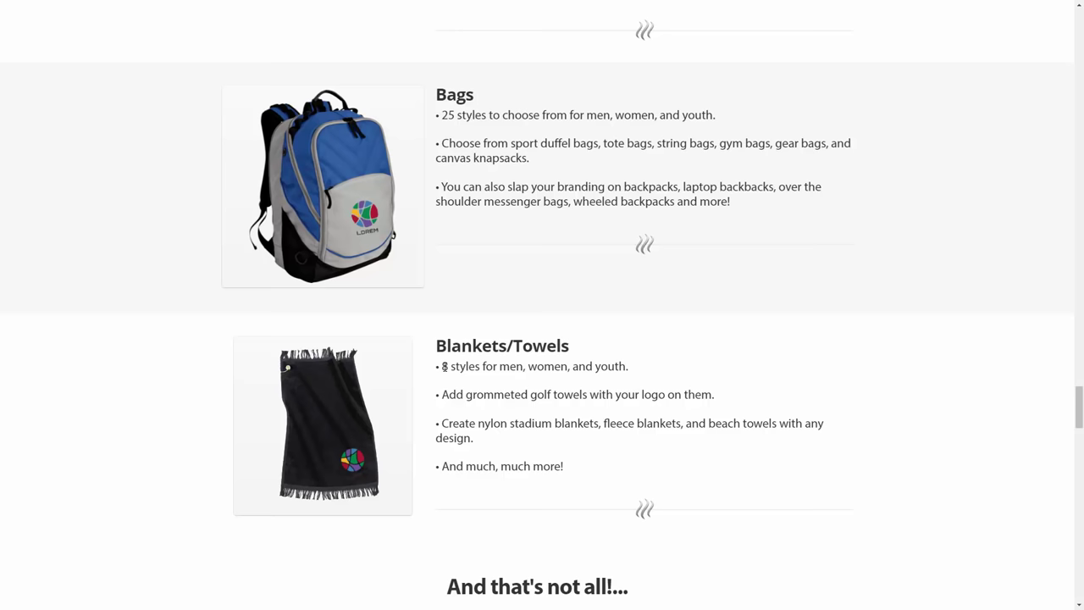
scroll(445, 367, "down", 6)
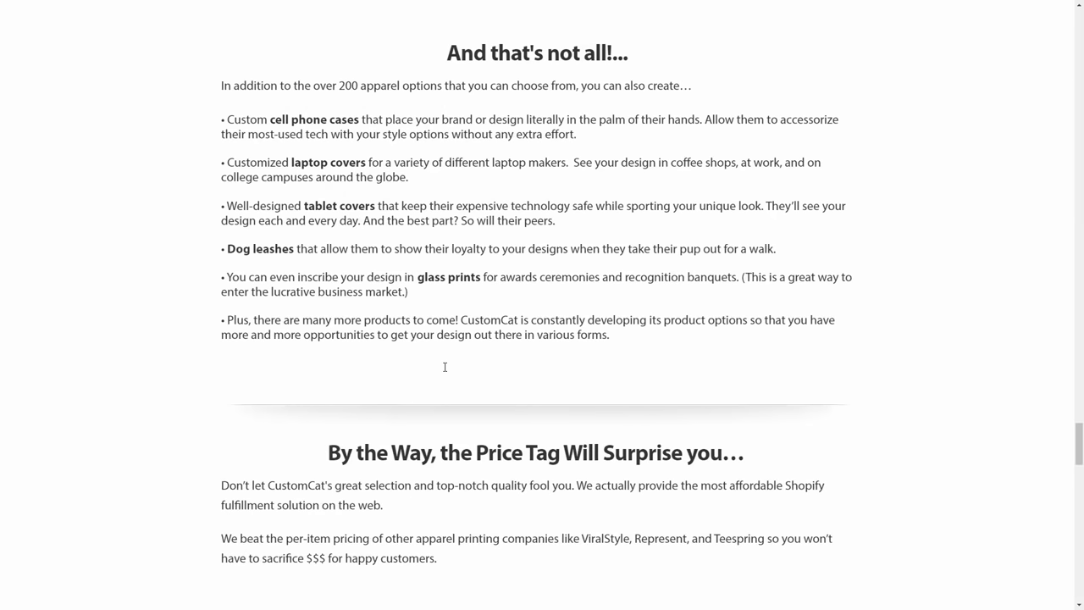
scroll(444, 367, "down", 12)
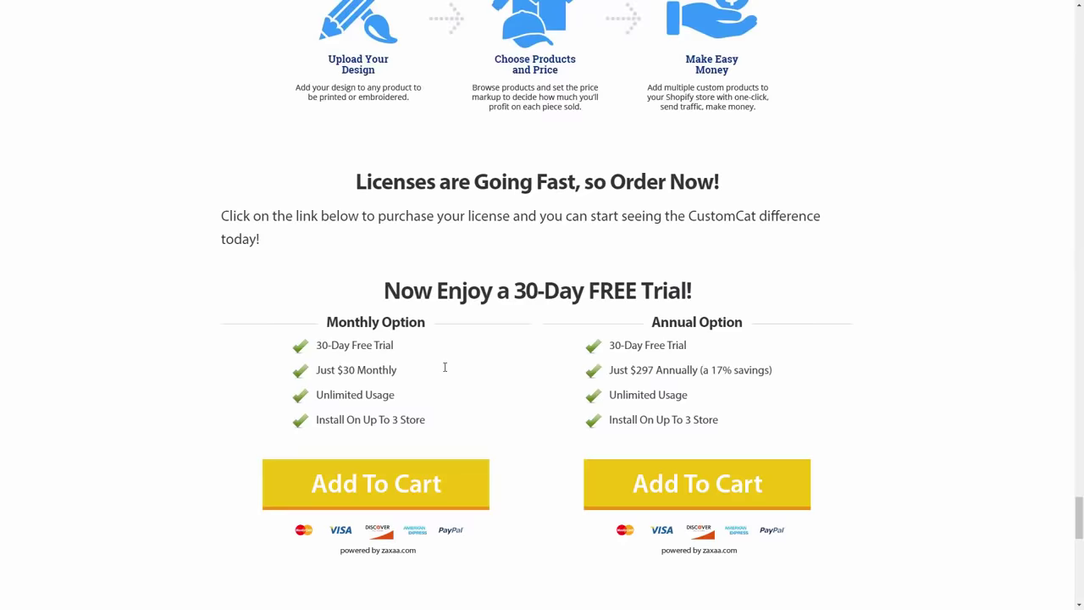
Add the Monthly free-trial plan to the cart and exit full-screen mode.
left_click(362, 506)
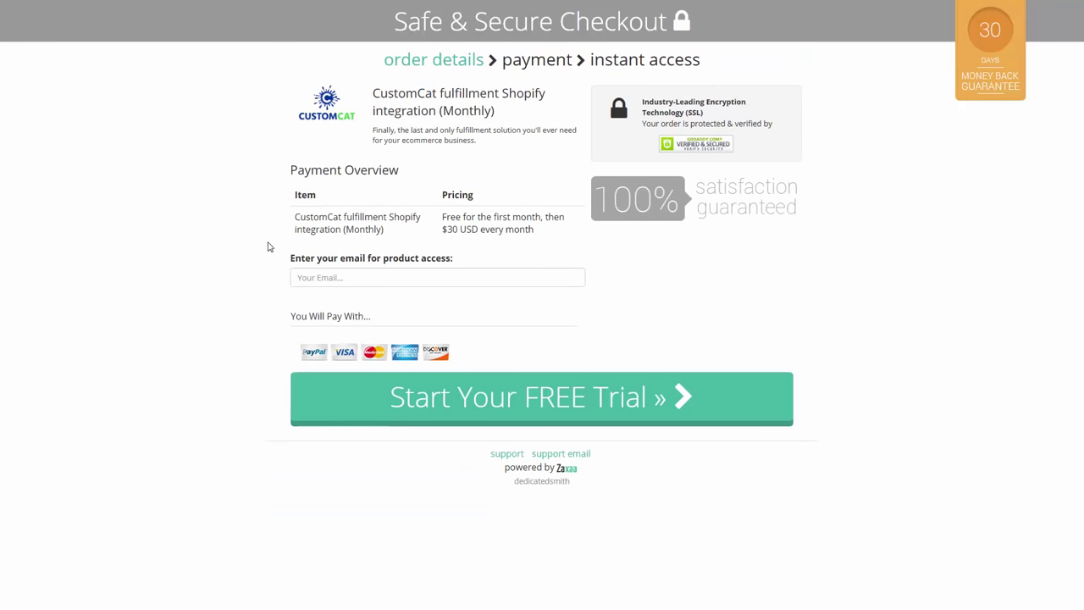
key("F11")
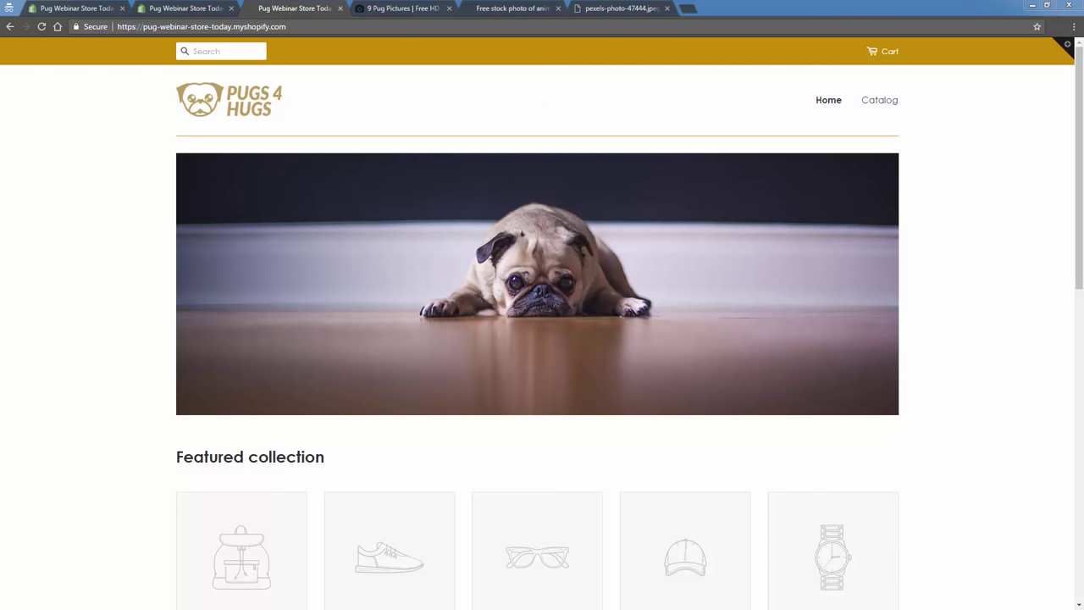
Dock the CustomCat members page, dismiss the Shopifyers popup, and scroll to App Installation.
left_click_drag(0, 85, 111, 12)
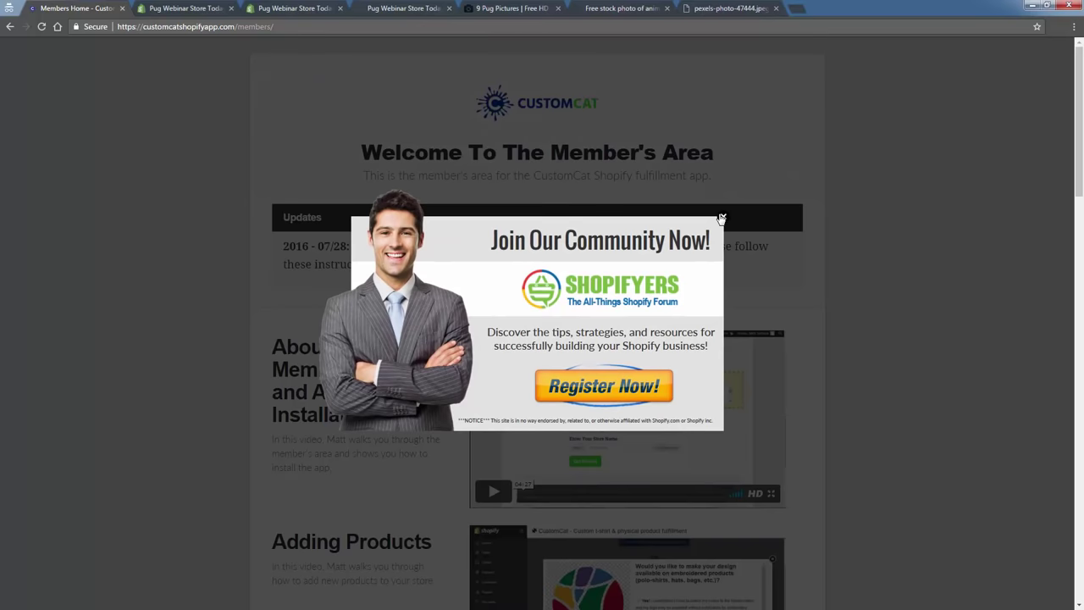
left_click(718, 218)
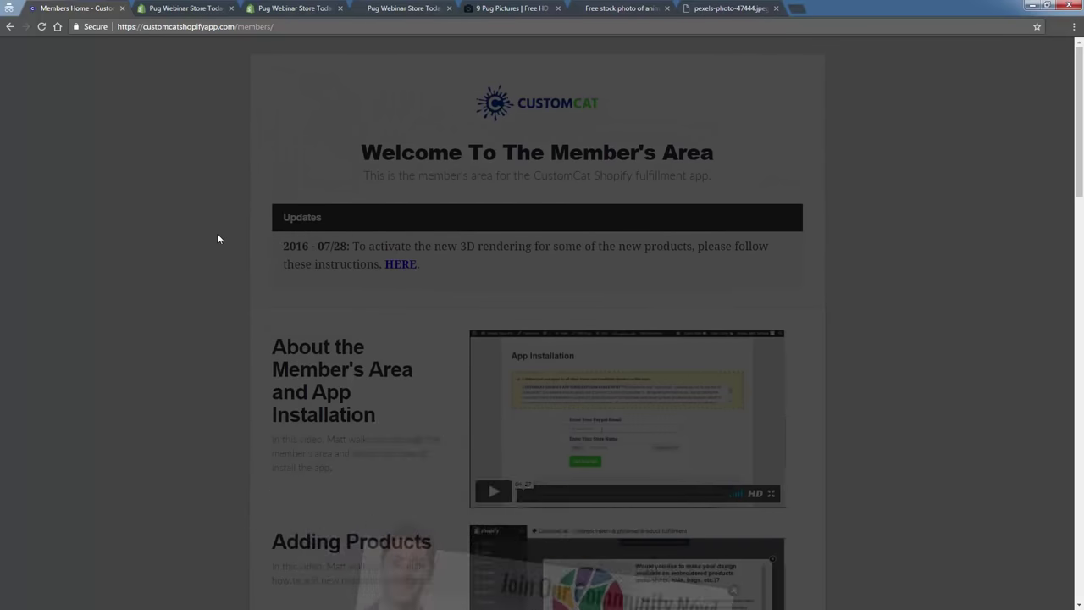
scroll(217, 235, "down", 3)
scroll(217, 238, "down", 6)
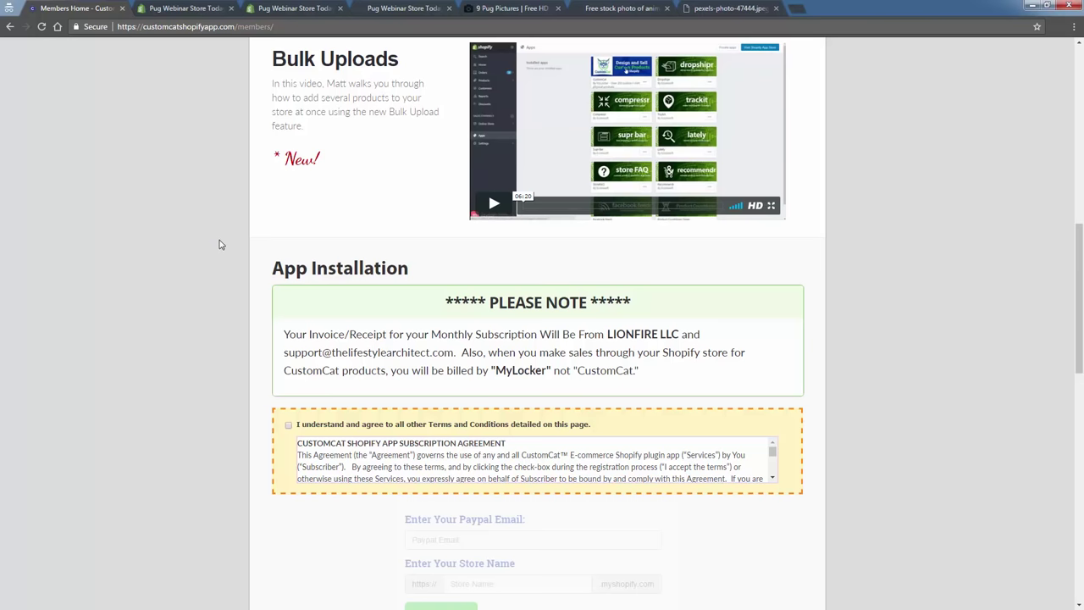
left_click_drag(280, 271, 456, 267)
left_click(455, 269)
scroll(506, 237, "up", 10)
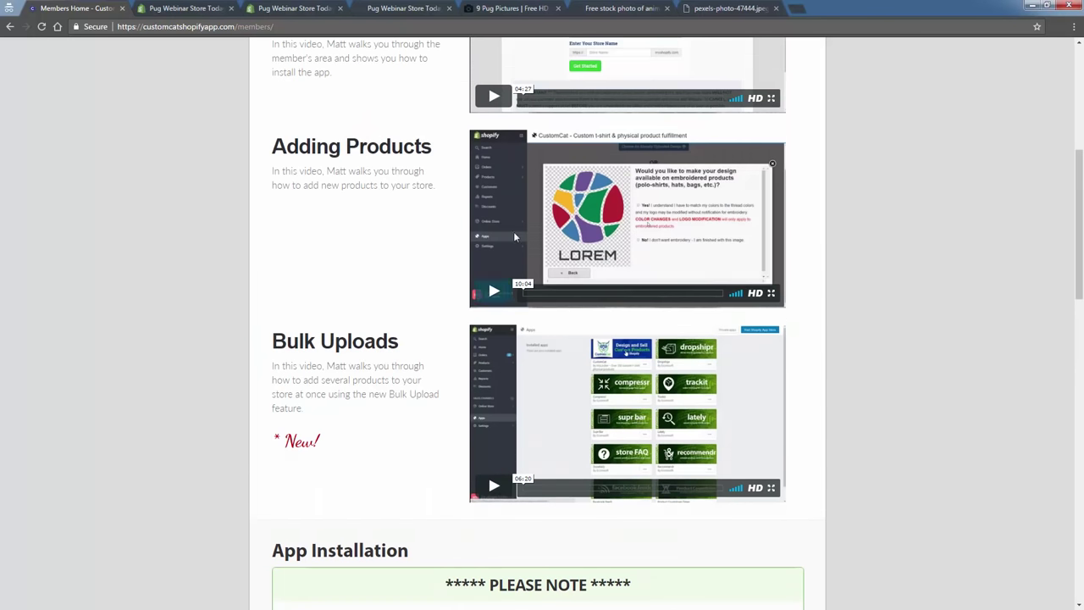
scroll(507, 254, "down", 5)
scroll(508, 257, "down", 5)
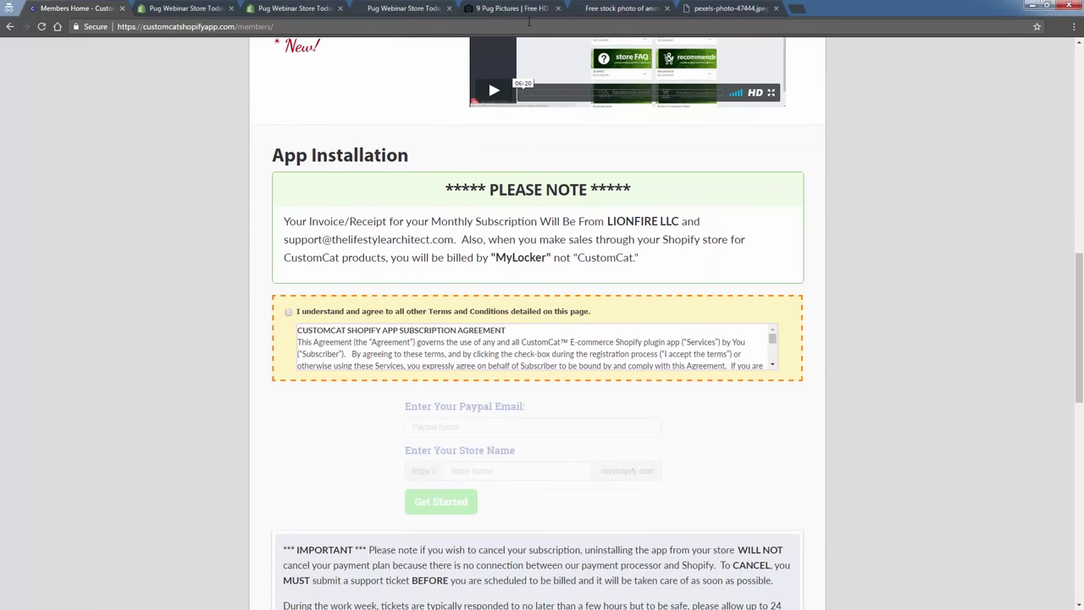
Agree to CustomCat's terms and enter the PayPal email address.
left_click(288, 312)
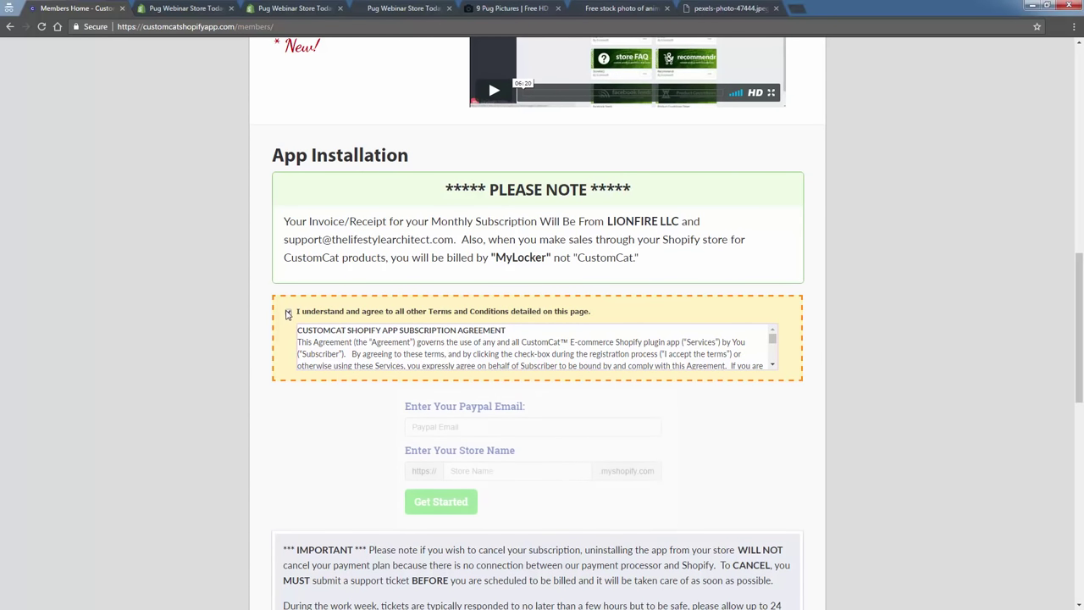
left_click(444, 427)
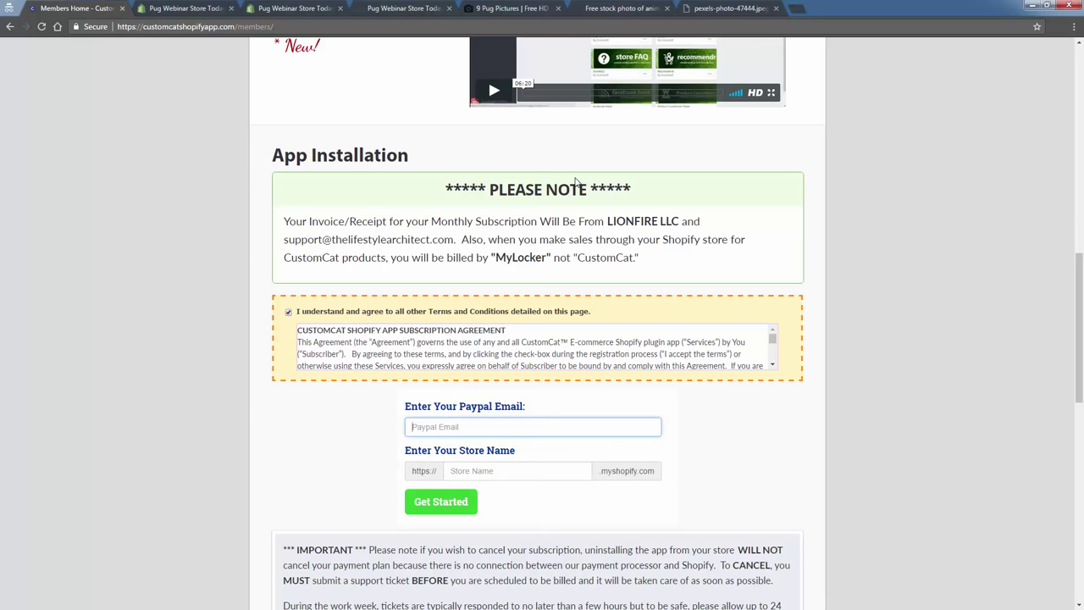
key("Tab")
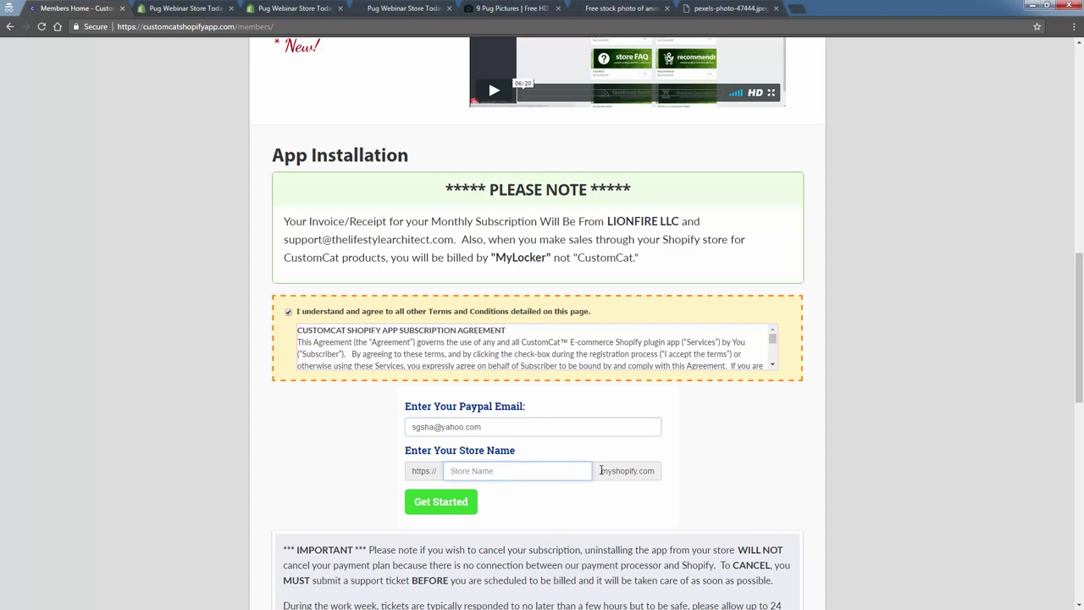
left_click_drag(598, 470, 663, 474)
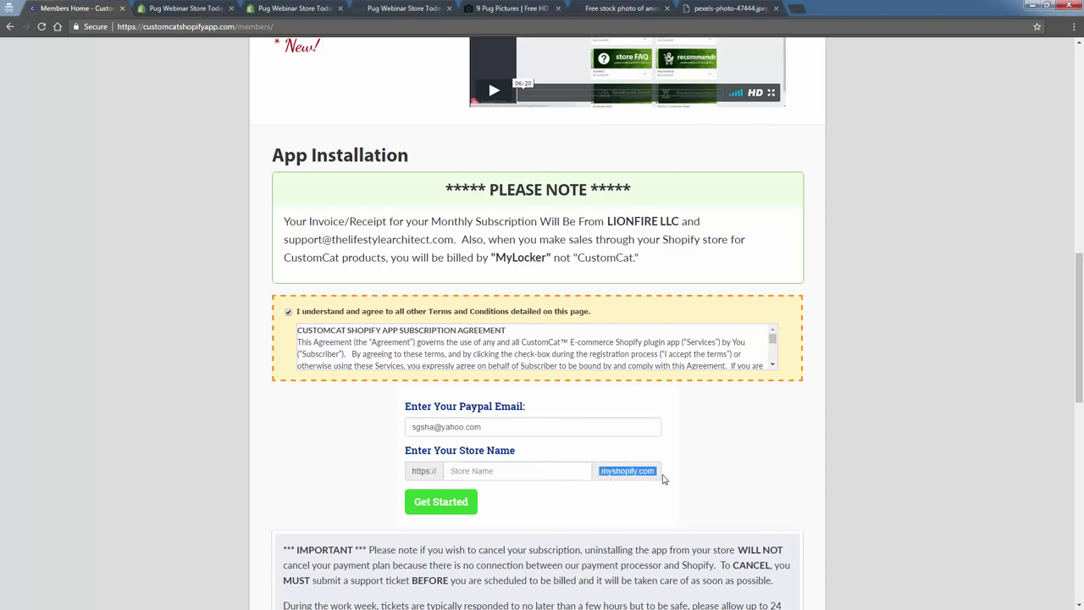
left_click(658, 476)
Copy subdomain pug-webinar-store-today from the Shopify admin address into Store Name and submit.
left_click(168, 9)
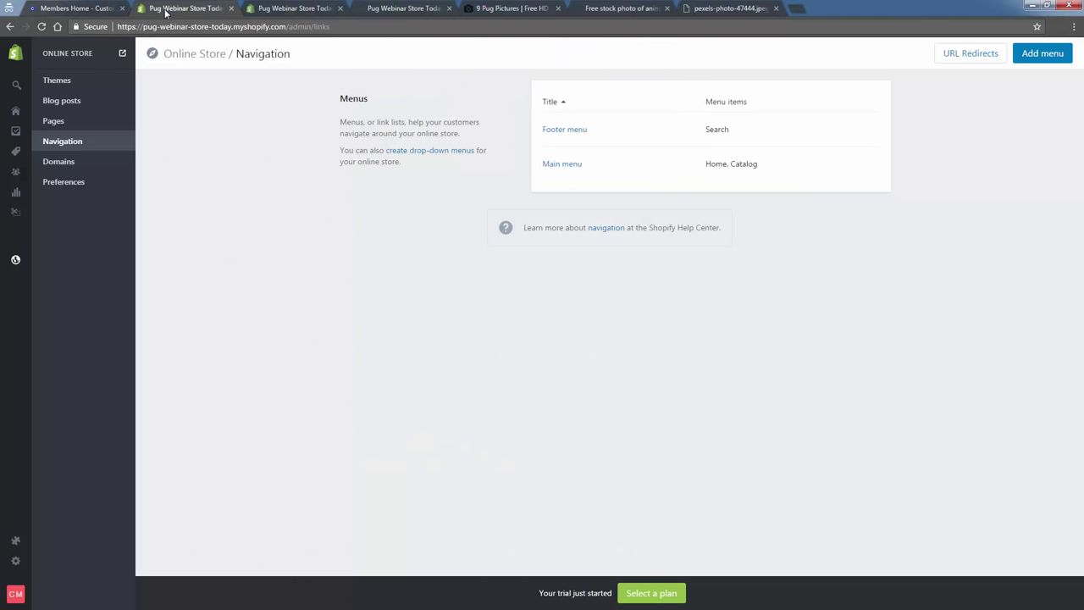
left_click_drag(142, 25, 240, 30)
right_click(220, 26)
left_click(242, 66)
left_click(93, 8)
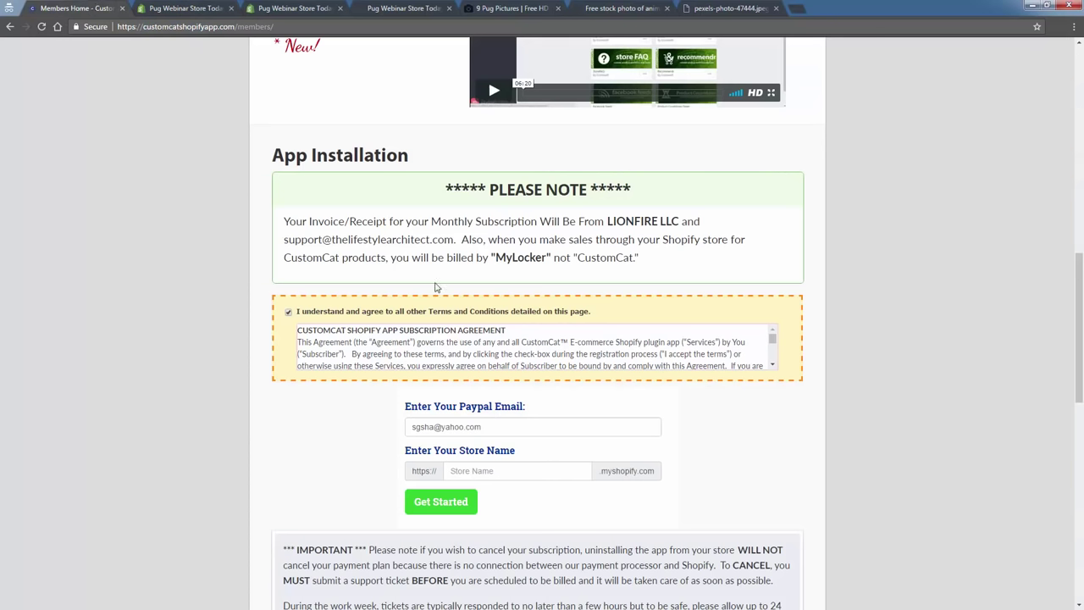
right_click(497, 469)
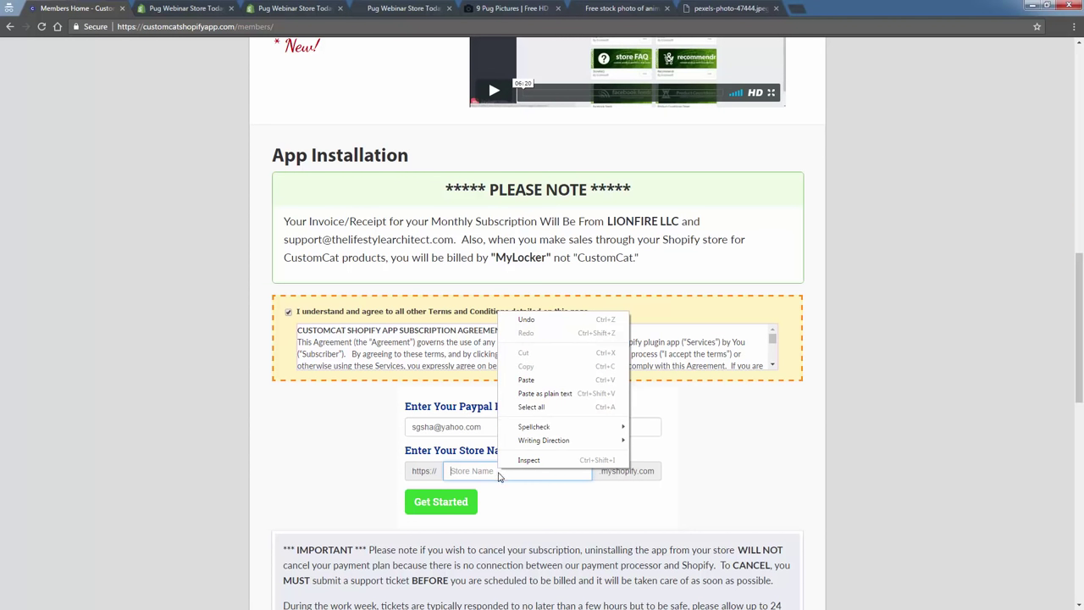
left_click(444, 502)
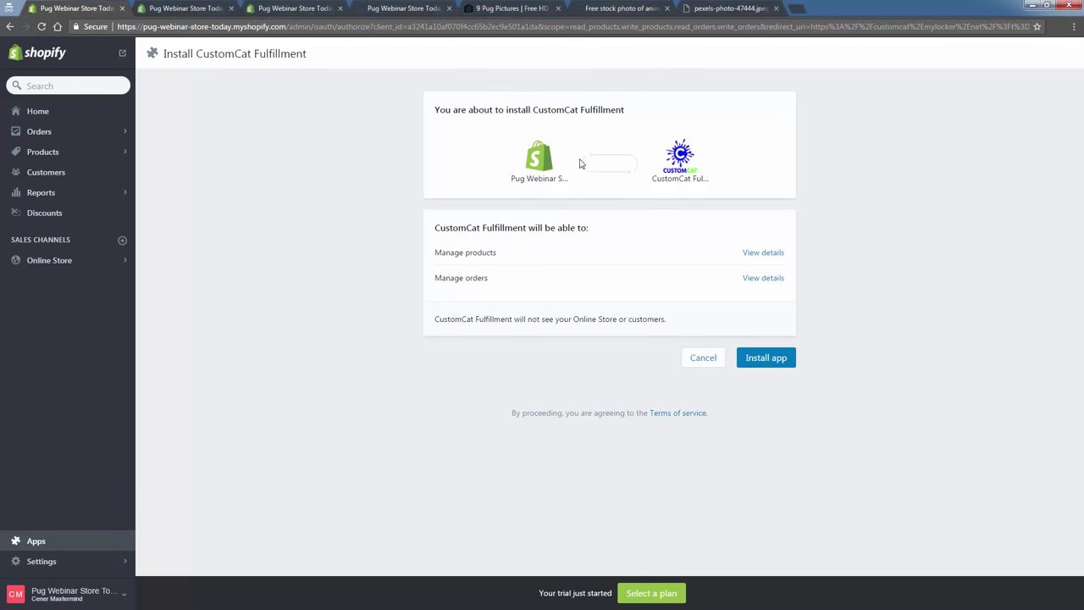
Install CustomCat Fulfillment in the Pug Webinar store and note its account-not-active warning.
left_click(767, 359)
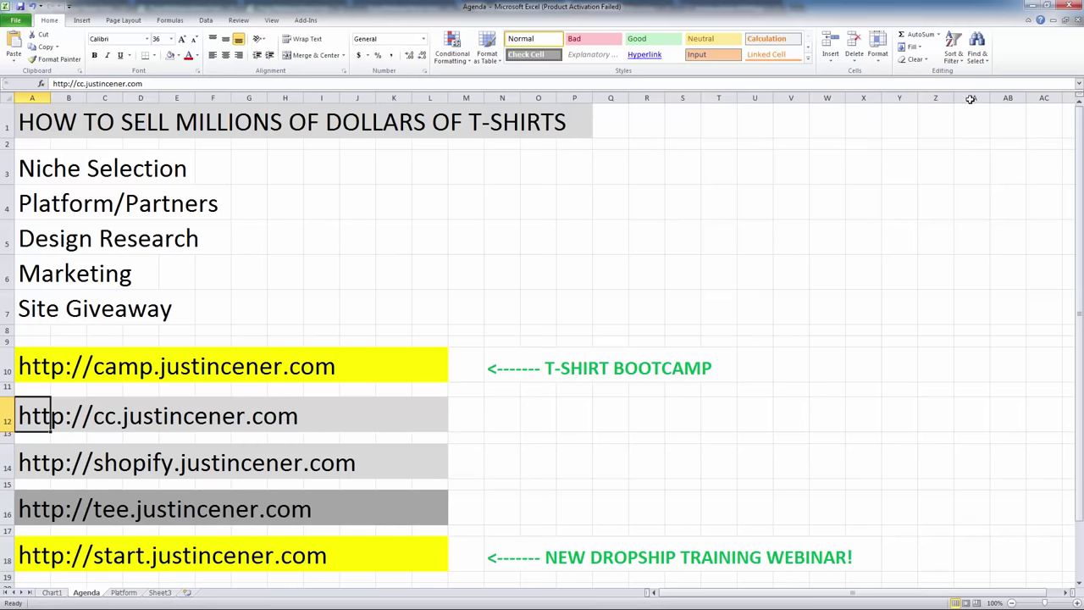
left_click(1027, 6)
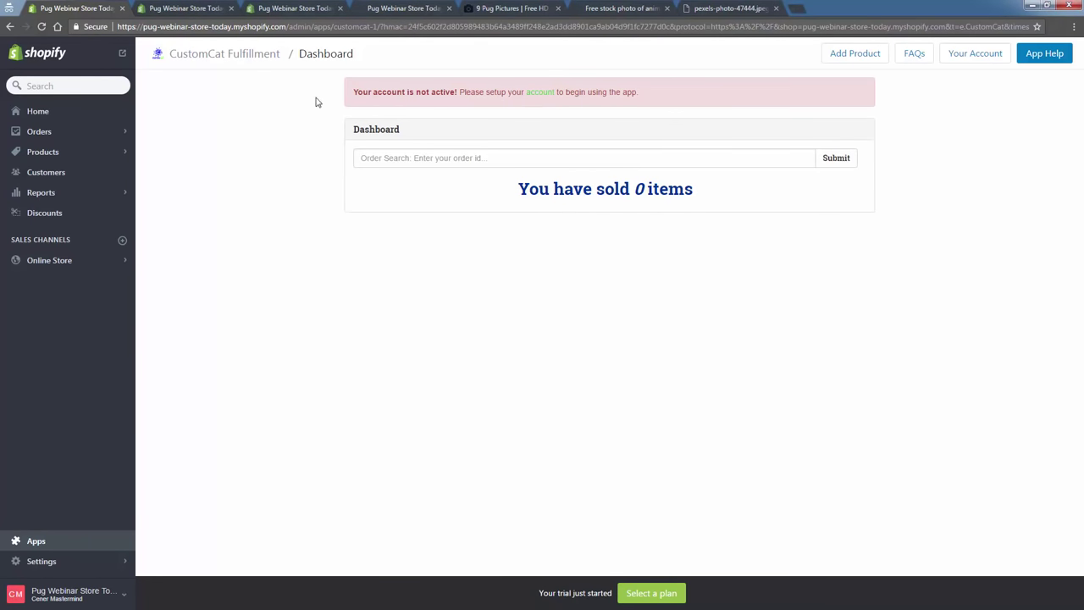
left_click_drag(348, 94, 691, 123)
Open the CustomCat account setup form and enter the account holder's first and last name.
left_click(575, 93)
left_click(549, 98)
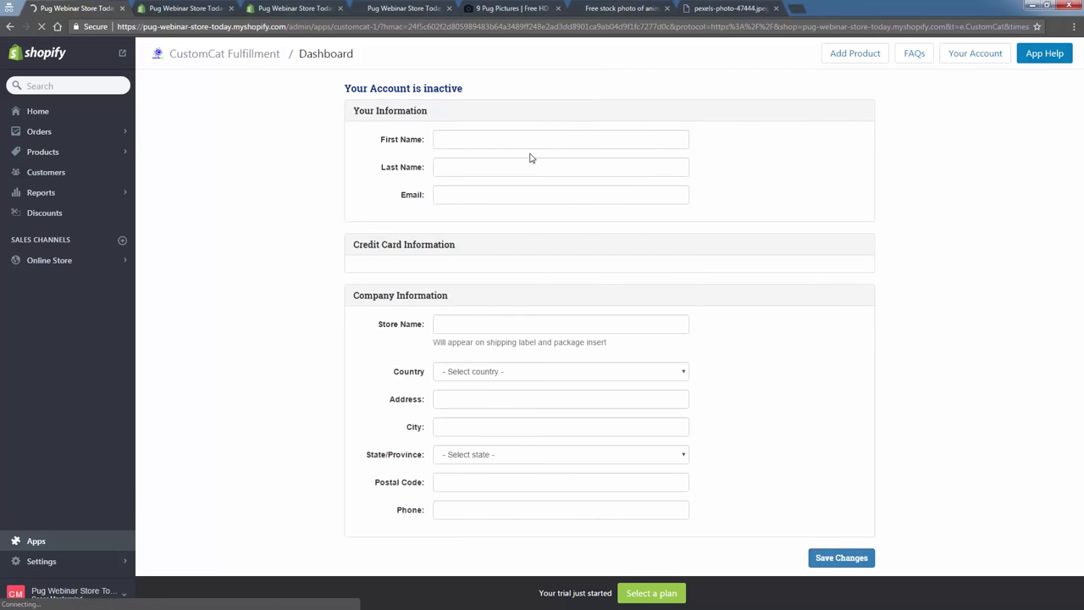
left_click(520, 139)
type("Cent")
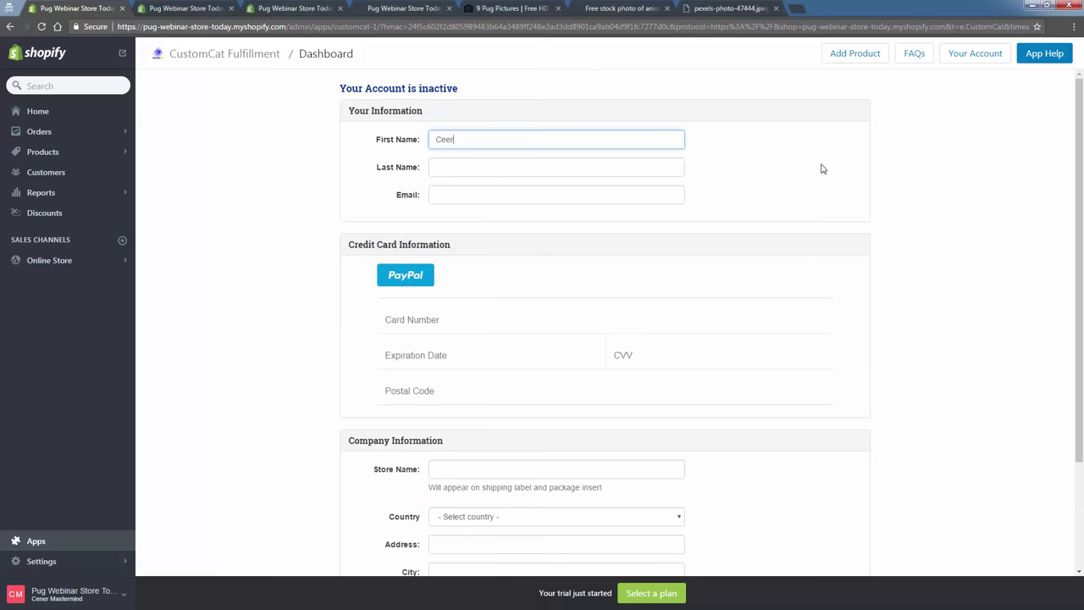
key("BackSpace")
type("er")
key("Tab")
type("Mastermind")
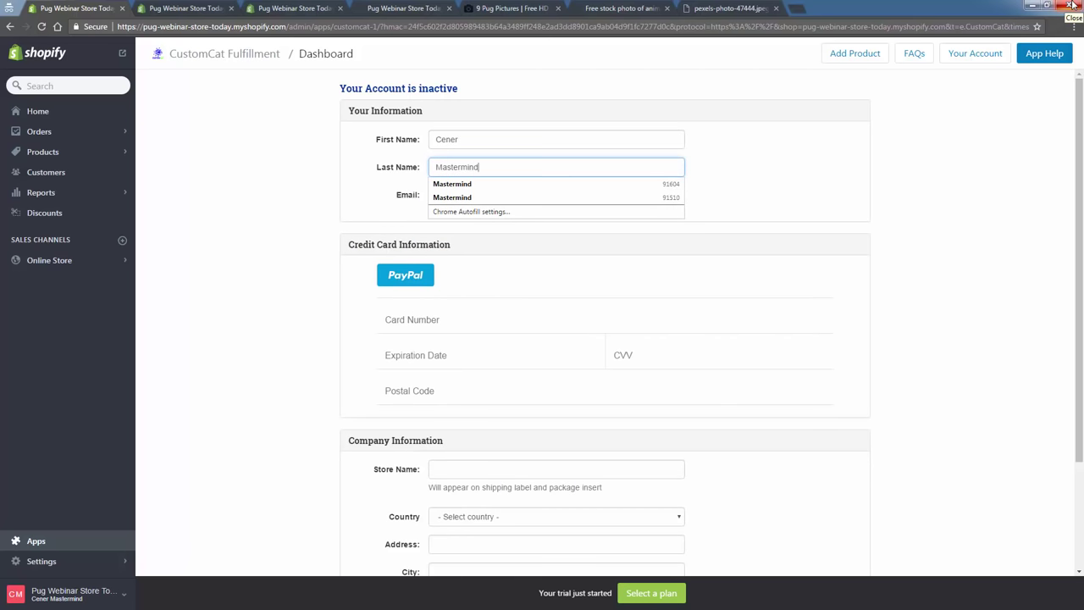
Fill the email and address fields from saved autofill, then return to the CustomCat Fulfillment dashboard.
key("Tab")
type("cenerma")
key("Down")
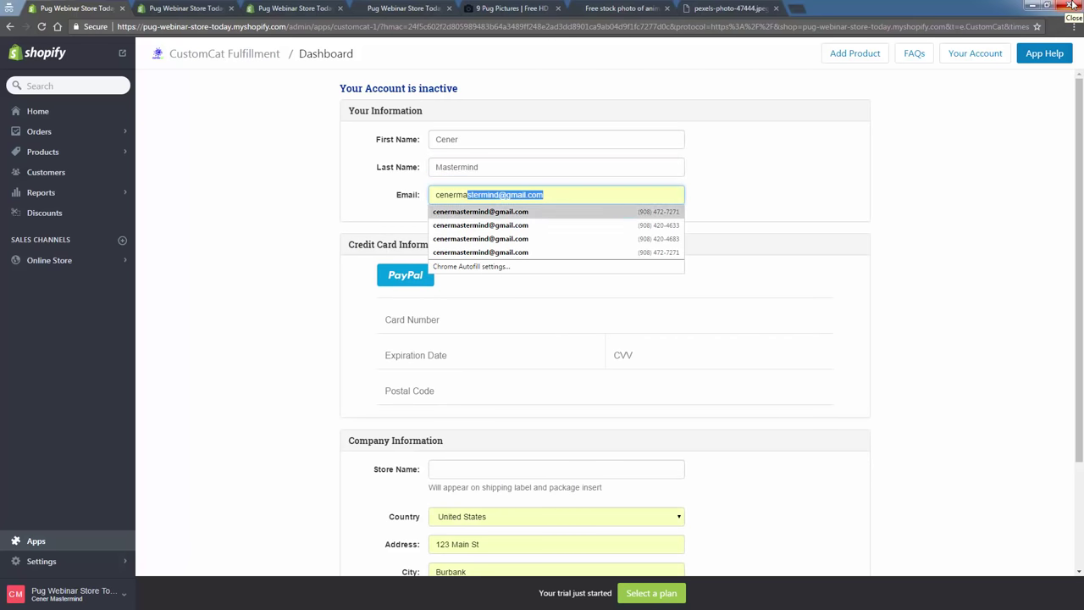
key("Return")
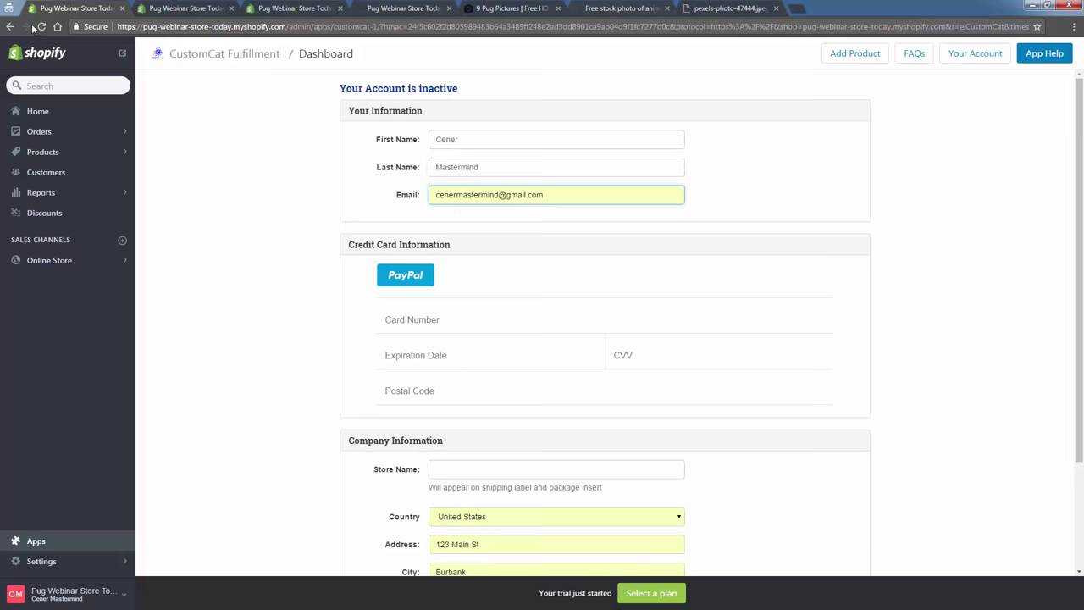
key("ctrl+w")
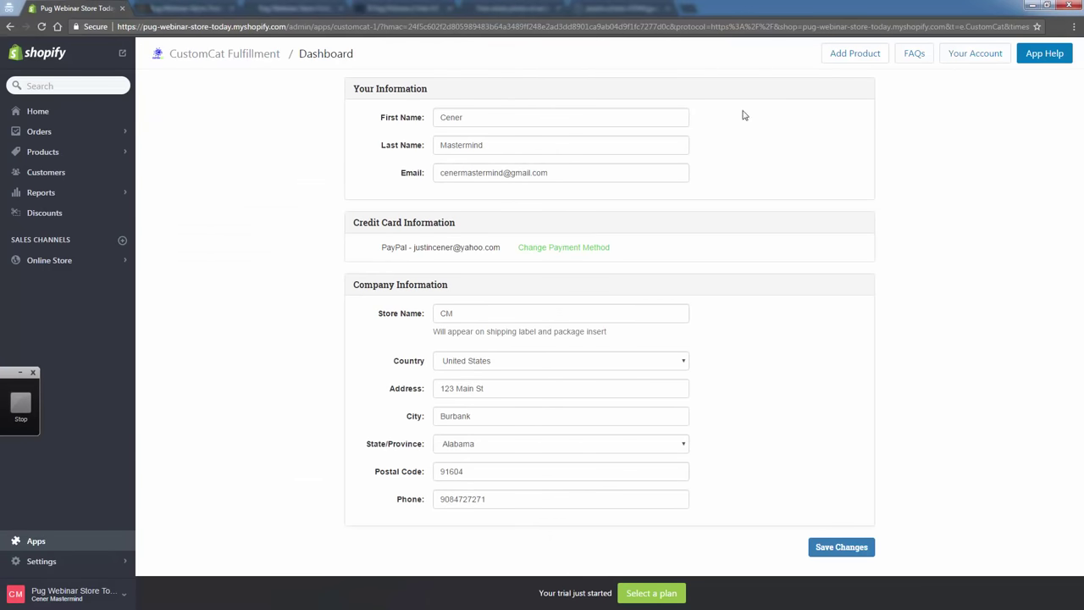
left_click(215, 57)
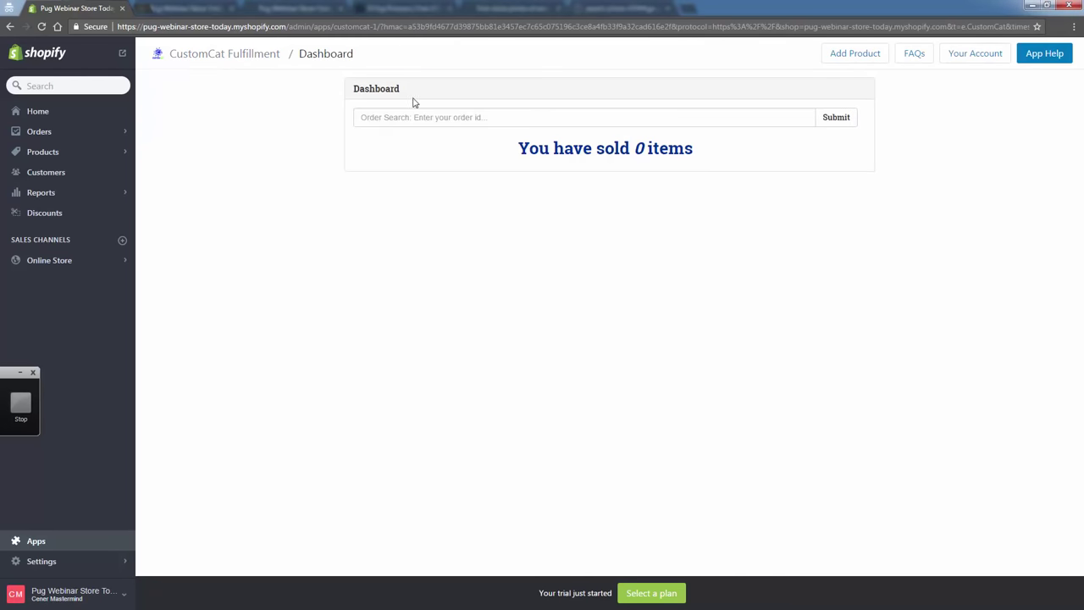
Launch CustomCat Fulfillment from Apps and choose Add Product, minimizing the Excel window that appeared.
left_click(88, 538)
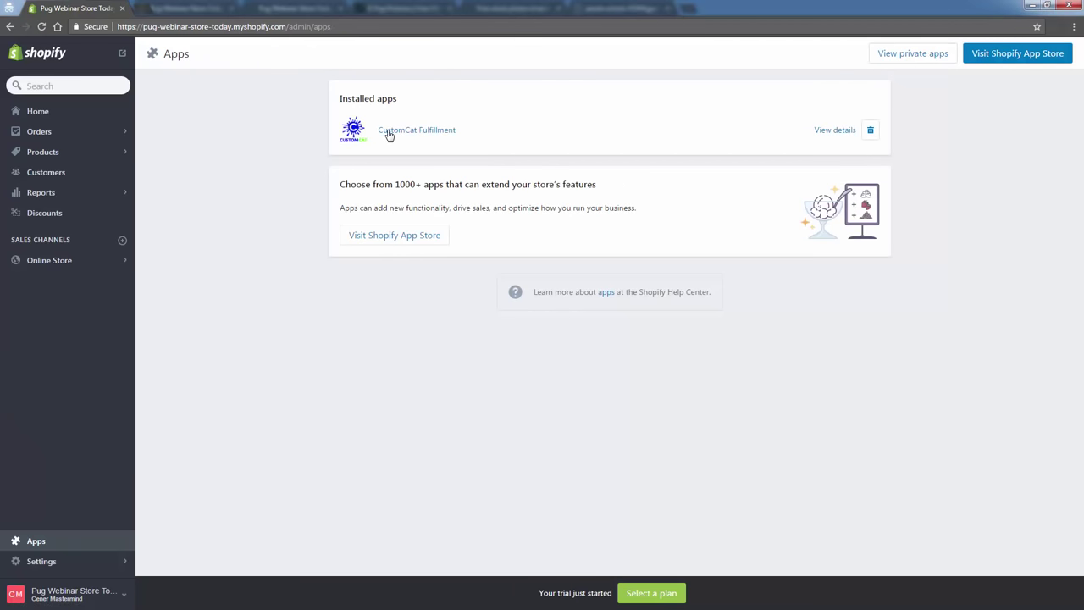
left_click(392, 135)
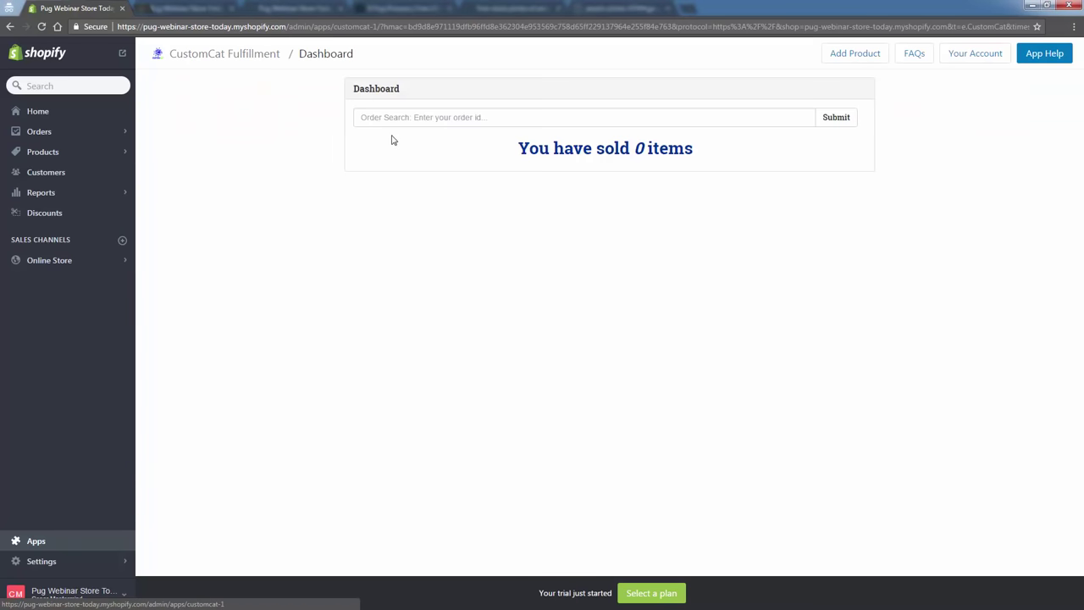
left_click(854, 54)
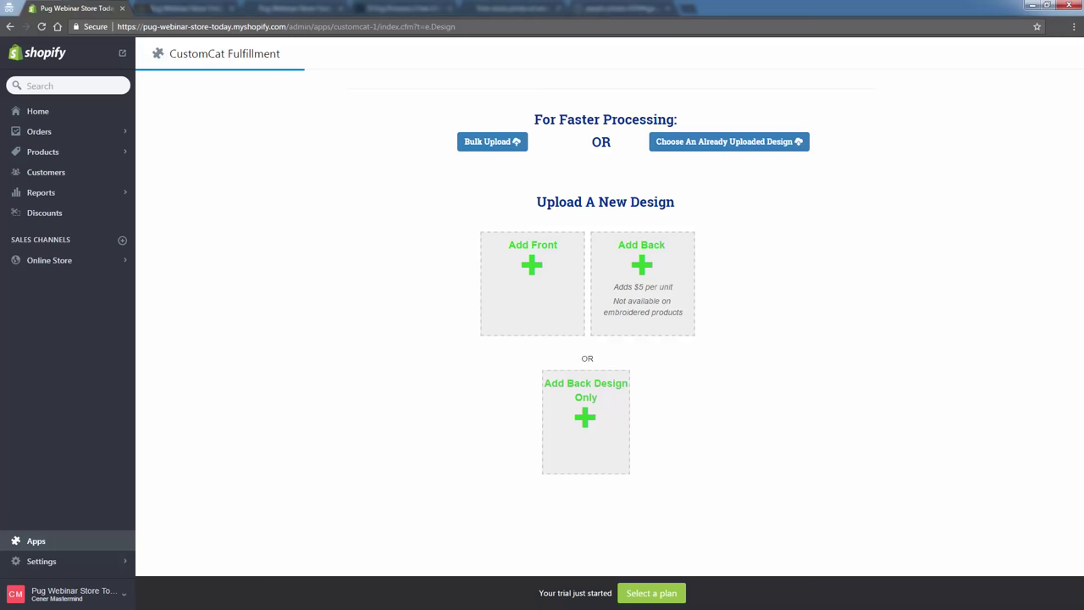
key("alt+Tab")
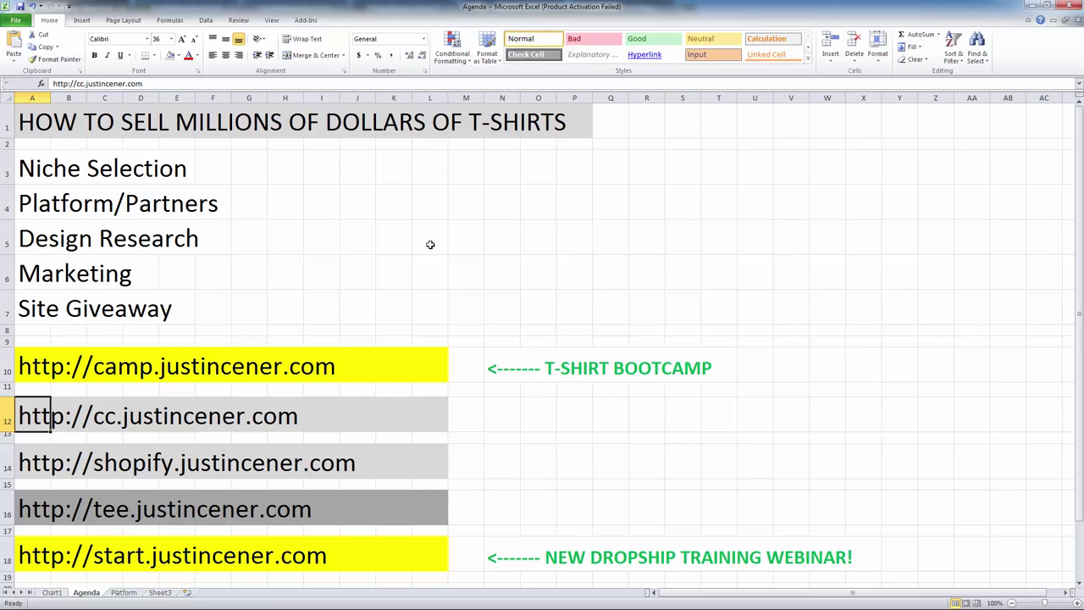
left_click(1028, 6)
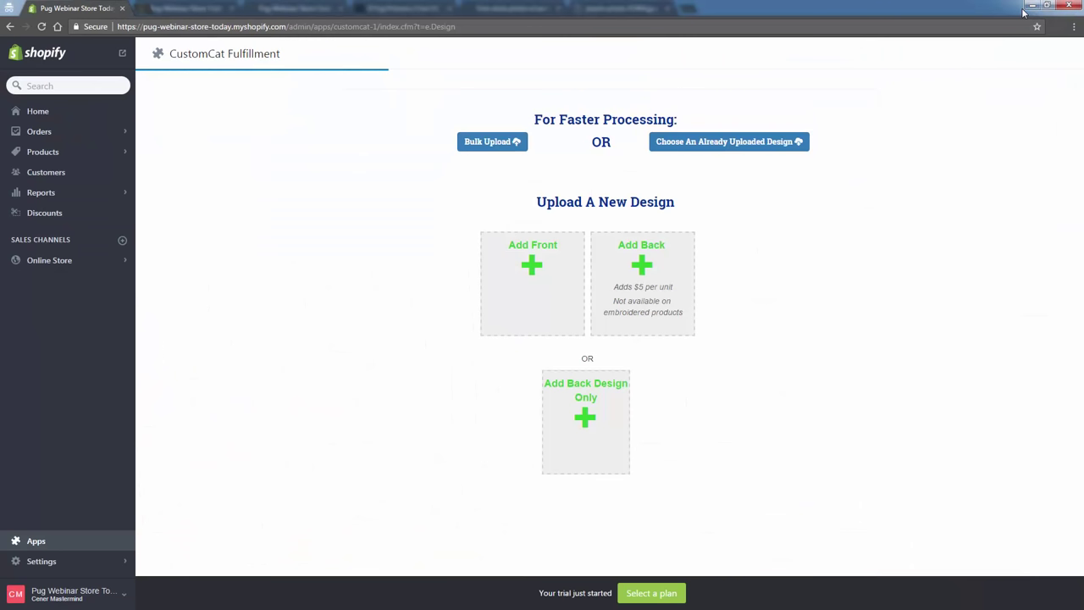
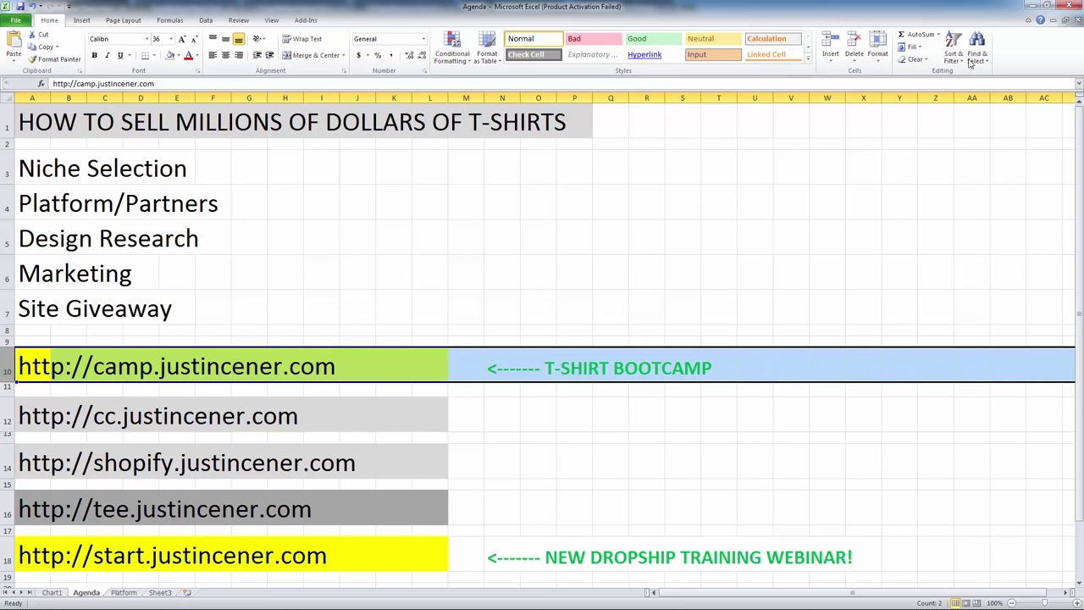
left_click(1035, 5)
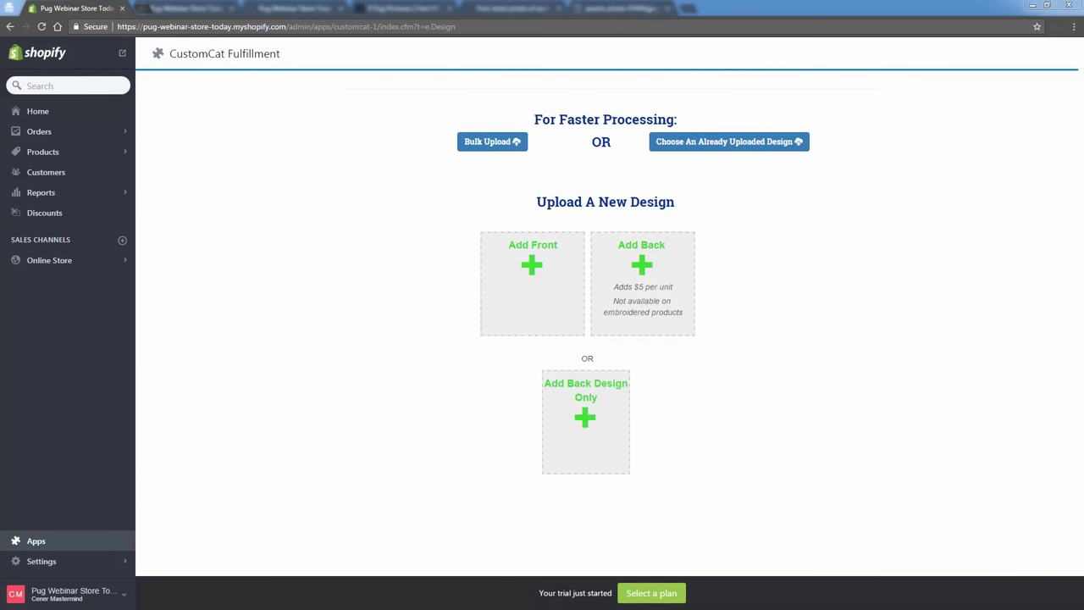
key("alt+Tab")
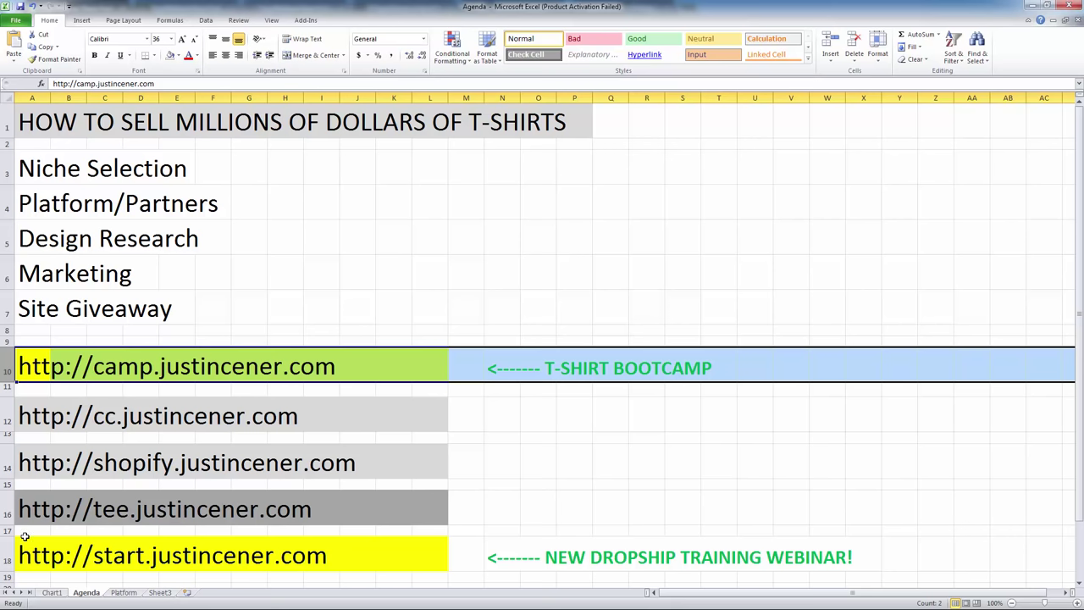
left_click(6, 518)
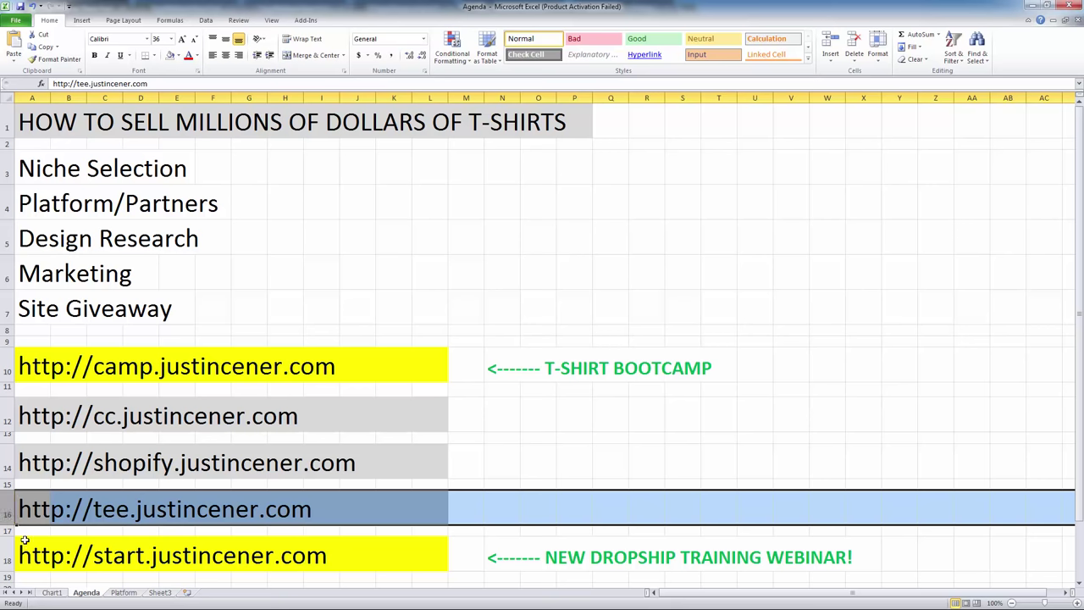
left_click(25, 531)
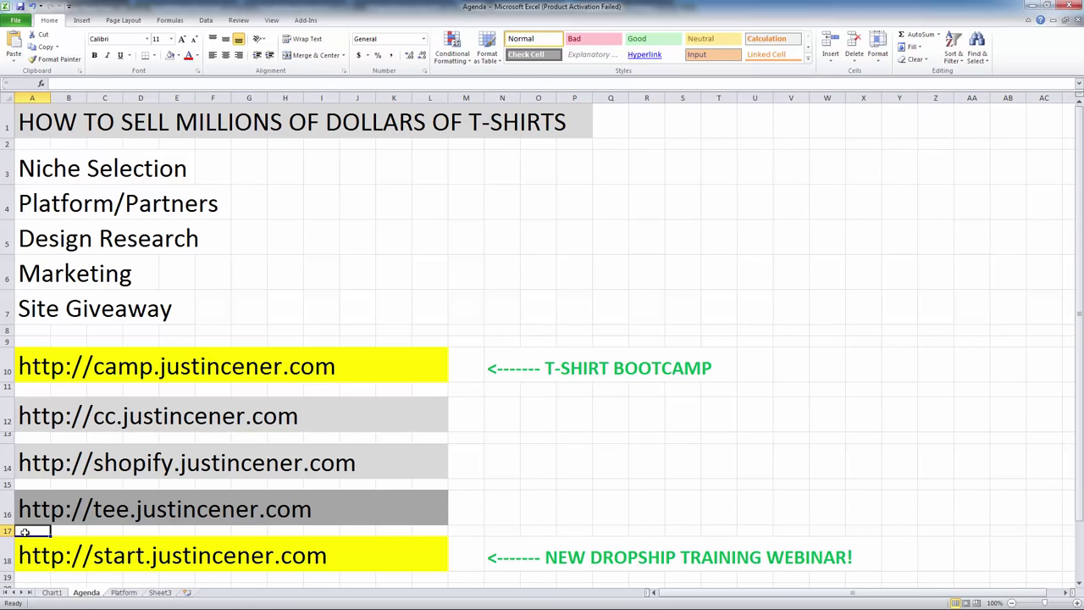
key("Up")
key("ctrl+c")
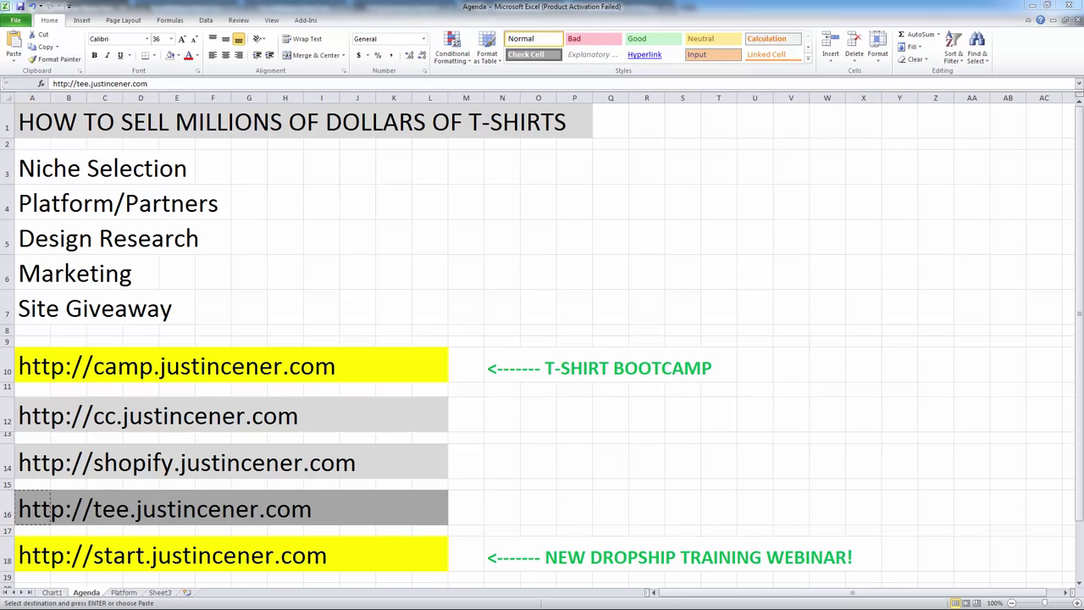
key("ctrl+shift+n")
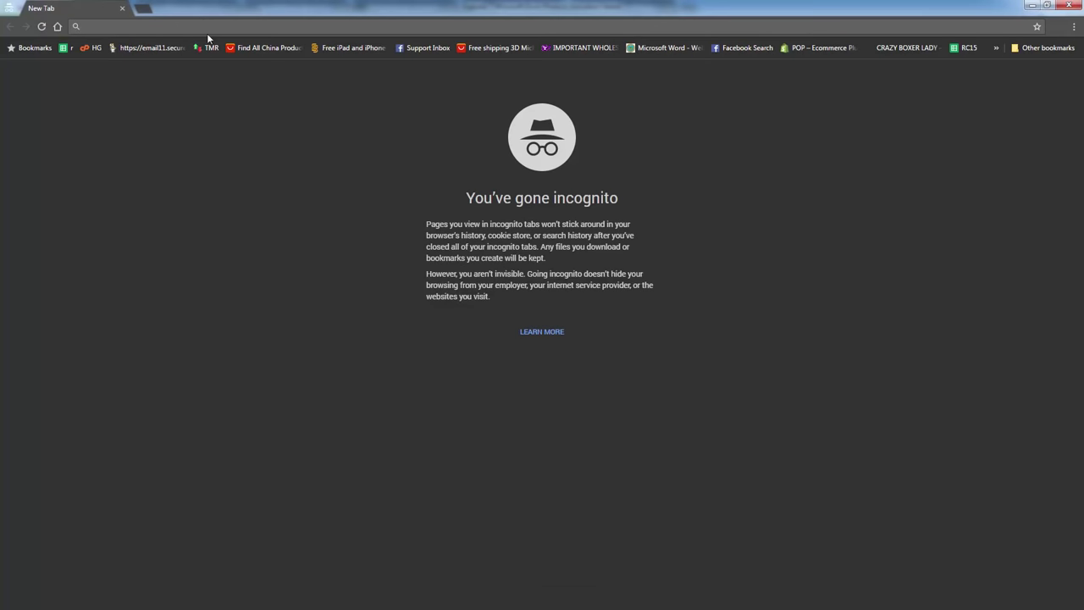
Load tee.justincener.com in full screen and enter the TeeSpy app via Use App.
key("ctrl+v")
key("Return")
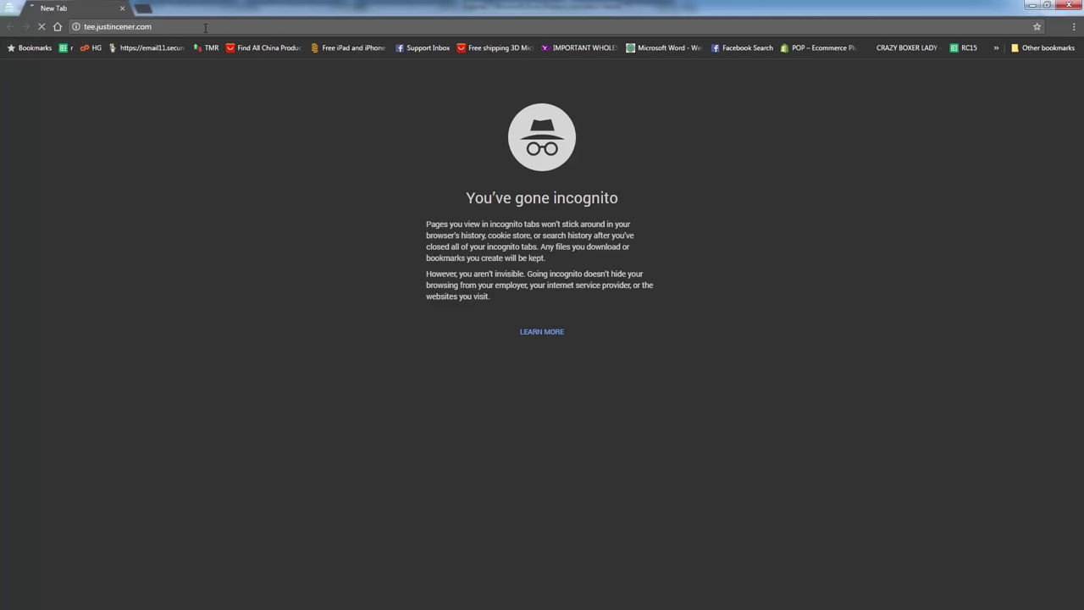
key("F11")
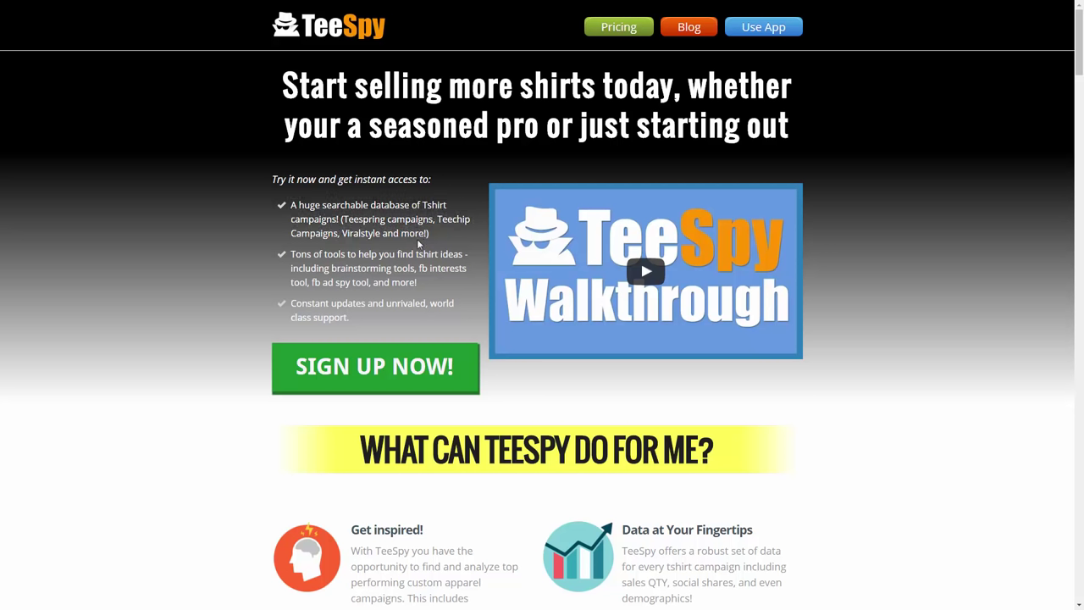
left_click(770, 35)
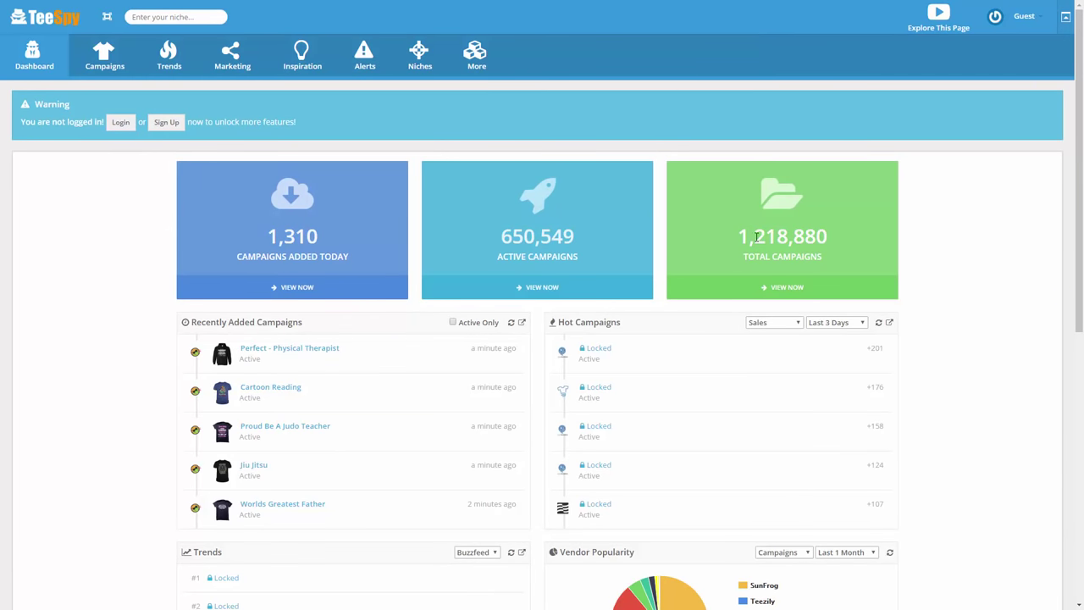
Search TeeSpy's campaigns for the niche 'pug'.
left_click_drag(736, 239, 836, 254)
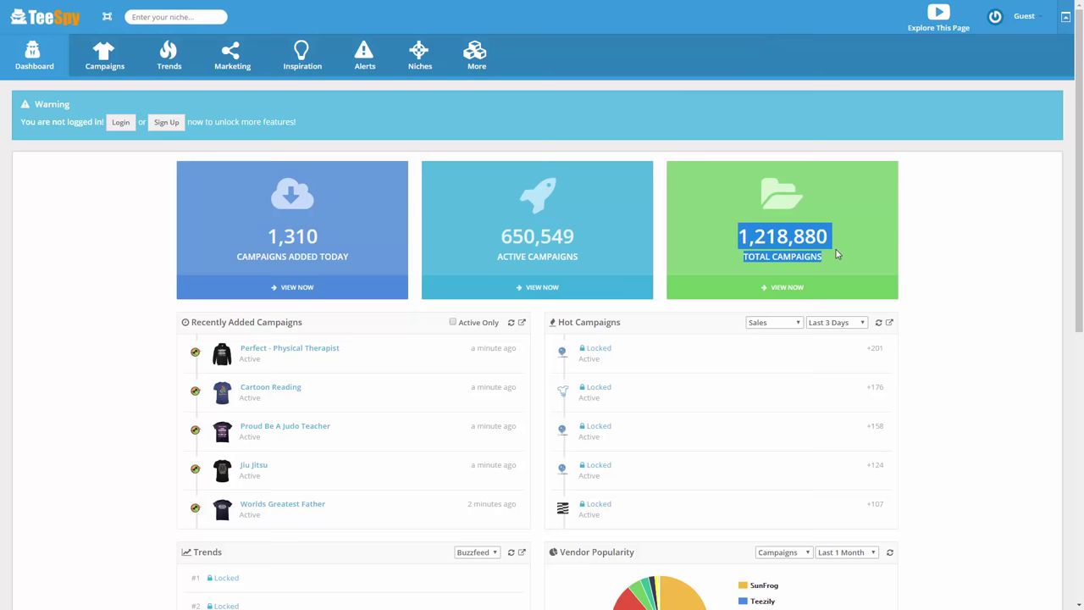
left_click(837, 254)
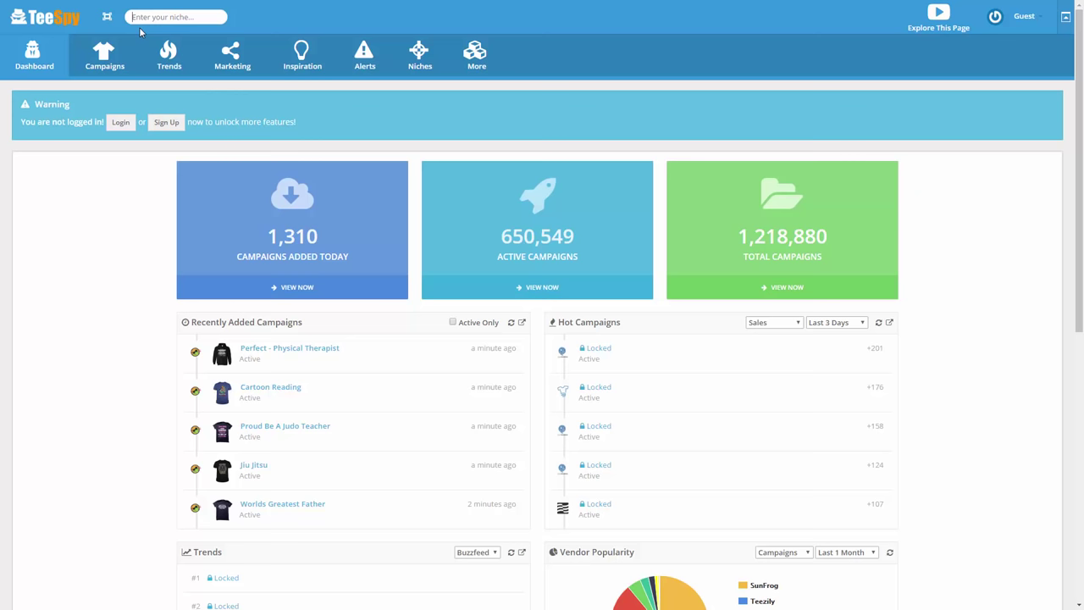
type("pug")
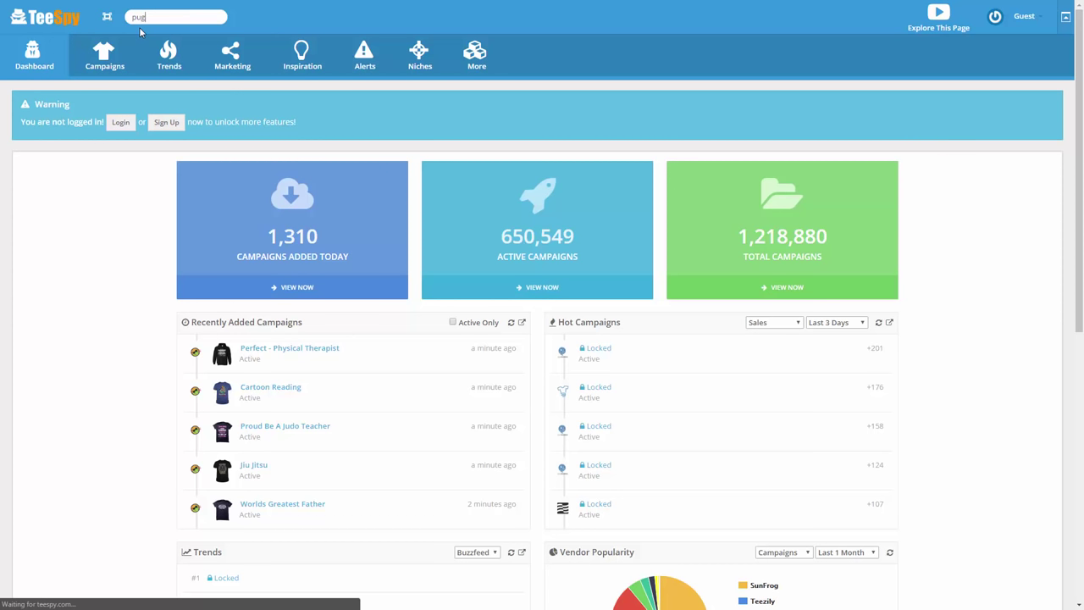
left_click(144, 40)
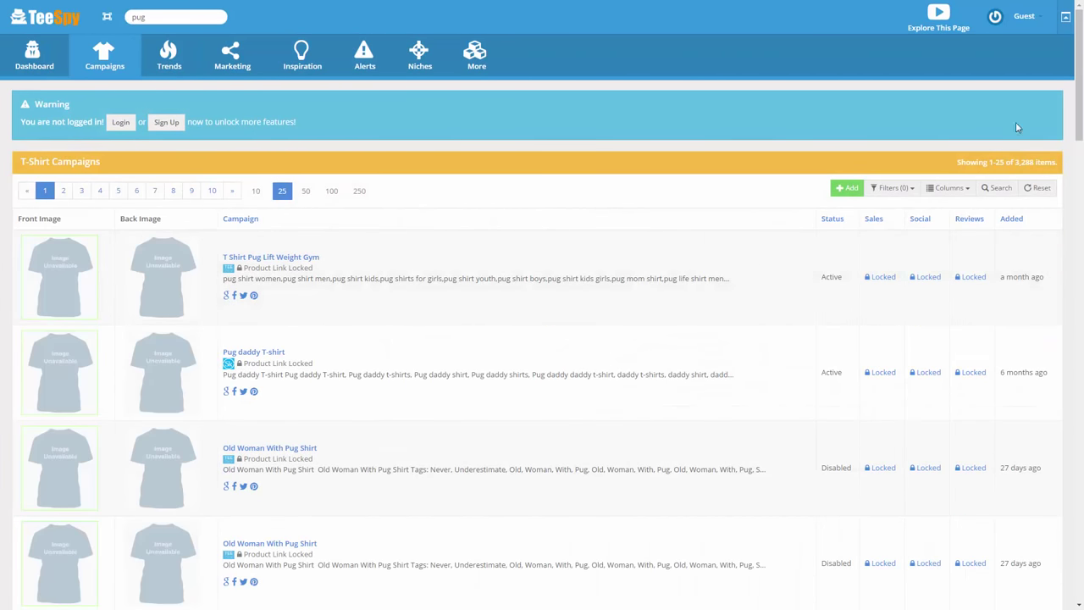
Preview design thumbnails across the 3,288 pug results, then exit full screen.
left_click_drag(1014, 162, 1057, 157)
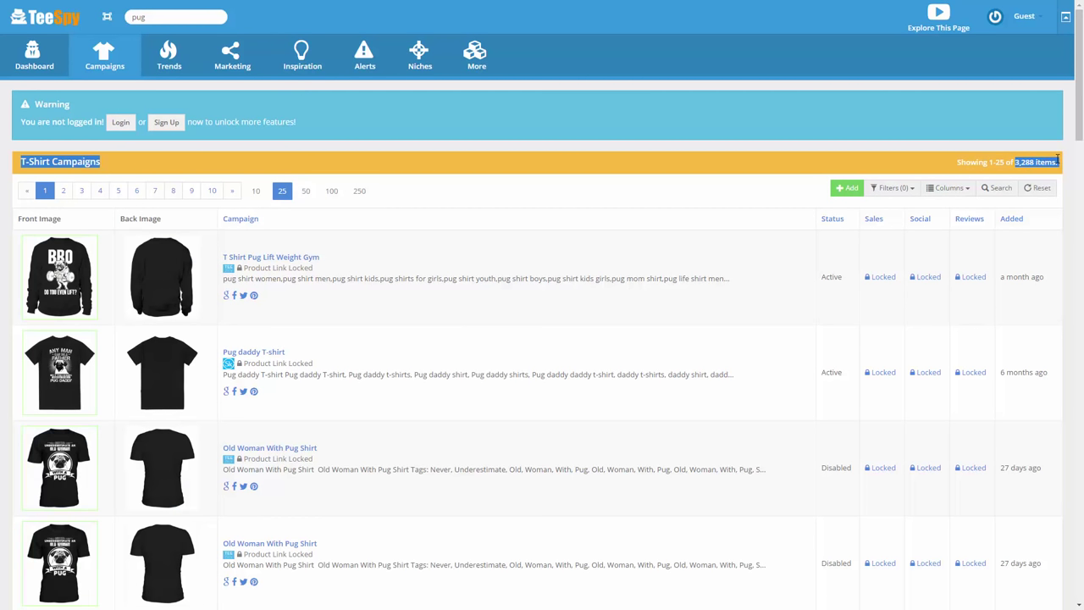
mouse_move(63, 268)
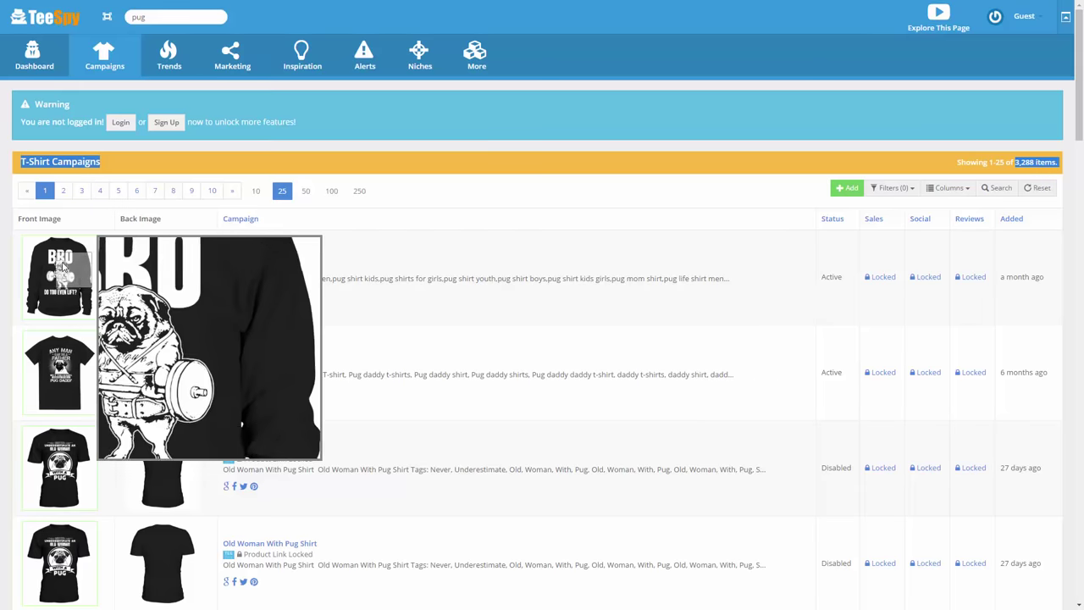
mouse_move(82, 365)
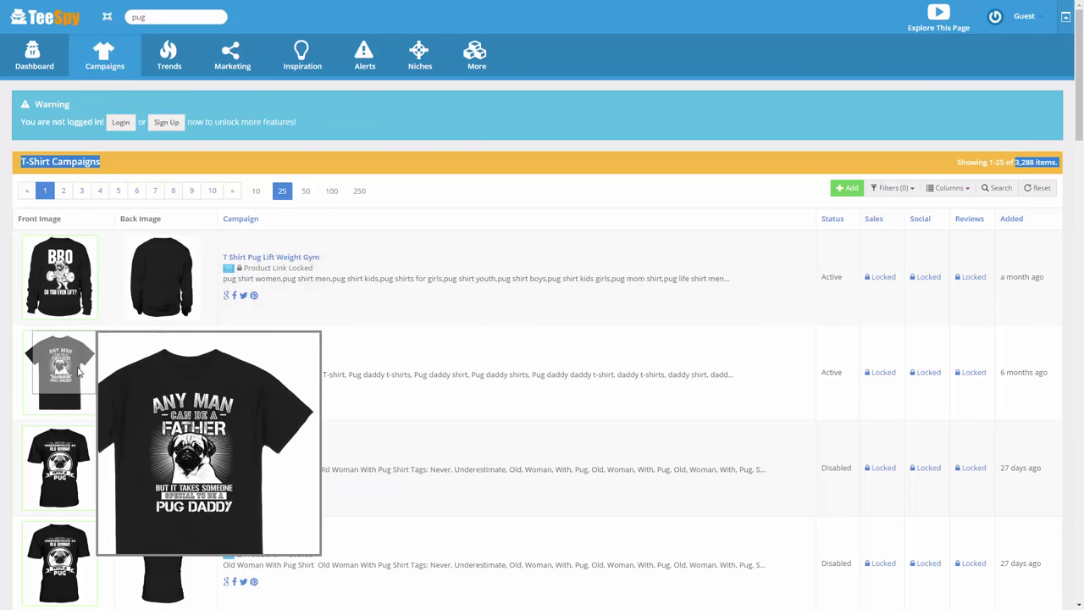
mouse_move(80, 462)
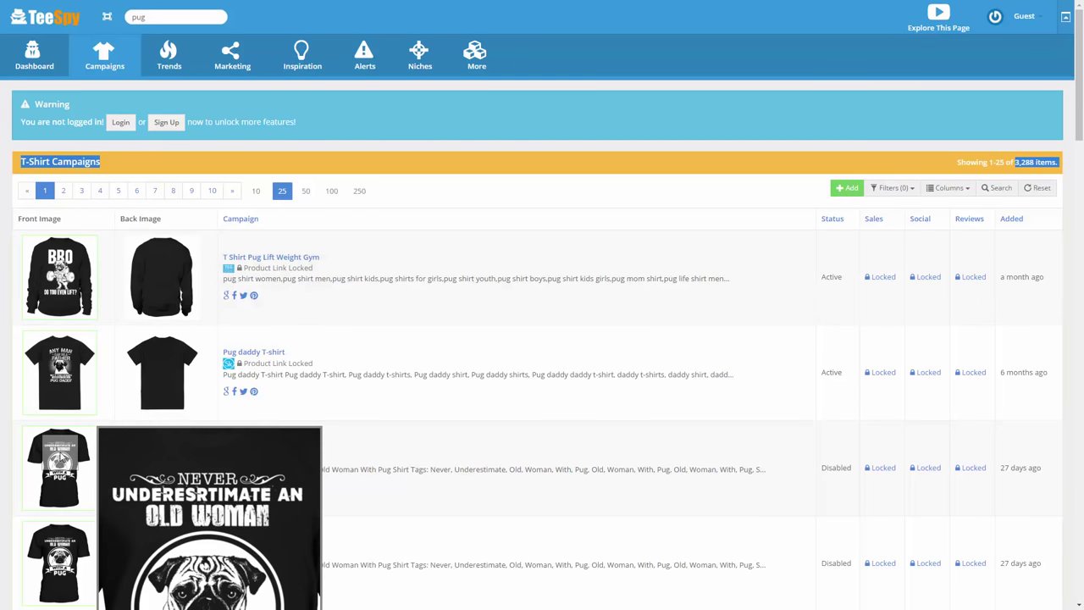
scroll(61, 455, "down", 2)
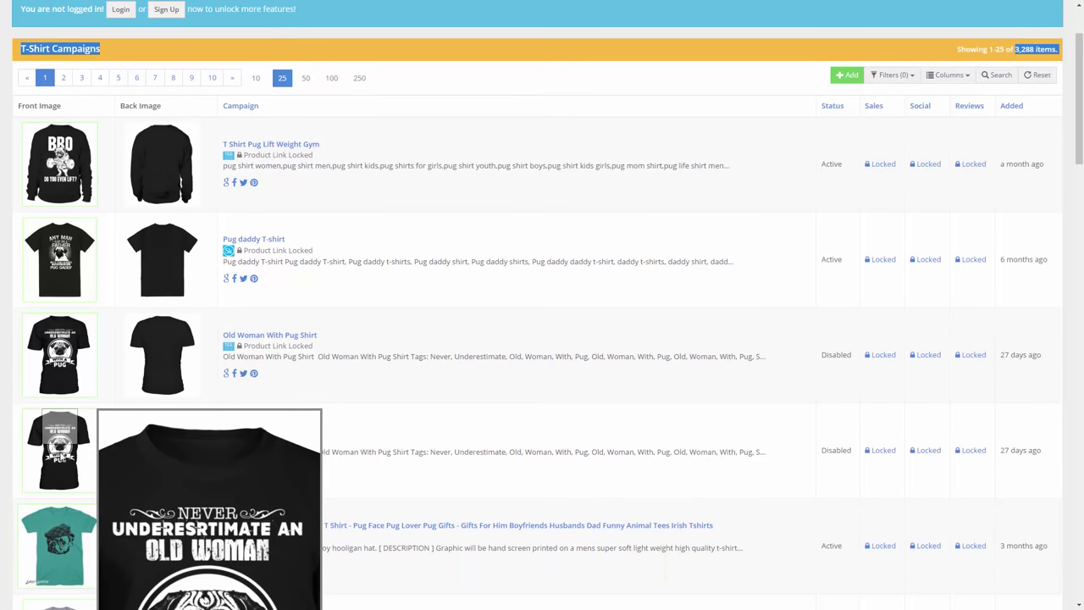
scroll(61, 455, "down", 2)
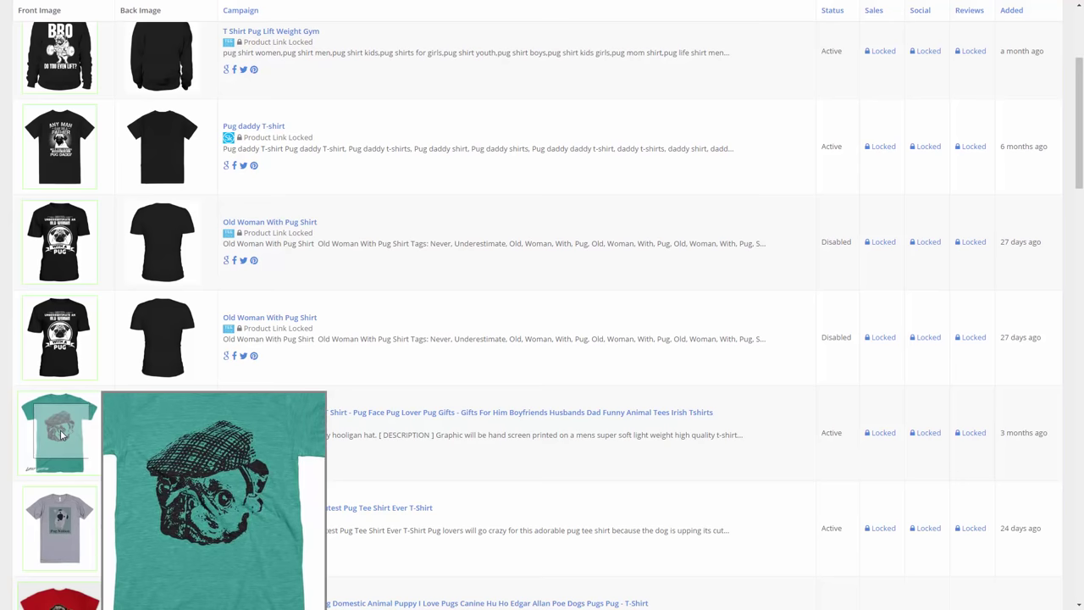
scroll(61, 434, "down", 1)
scroll(61, 435, "up", 5)
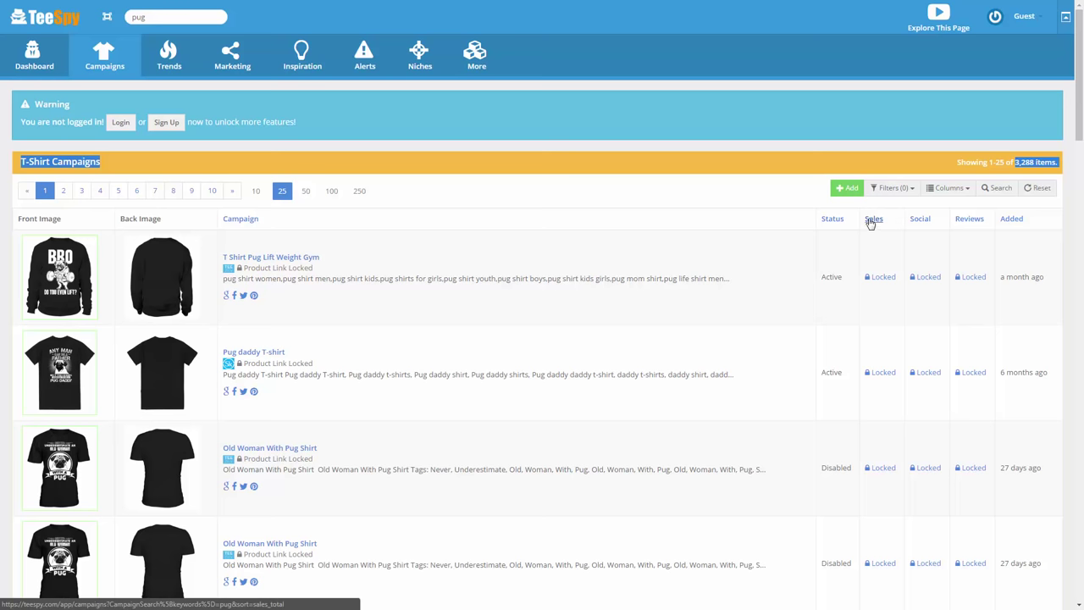
key("F11")
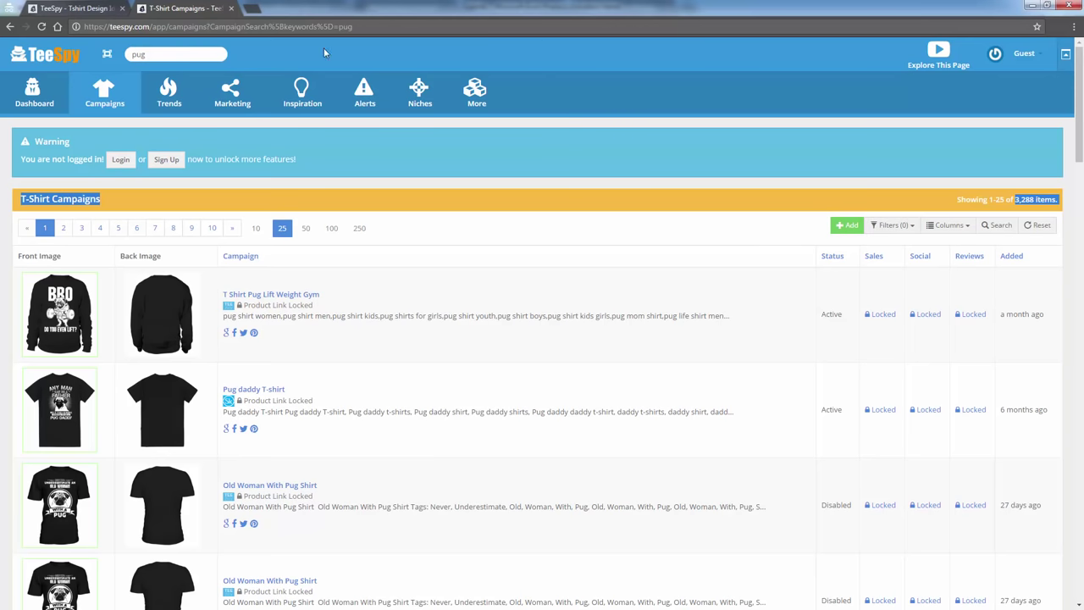
Return to the first TeeSpy tab to log in to the Business account.
left_click(68, 8)
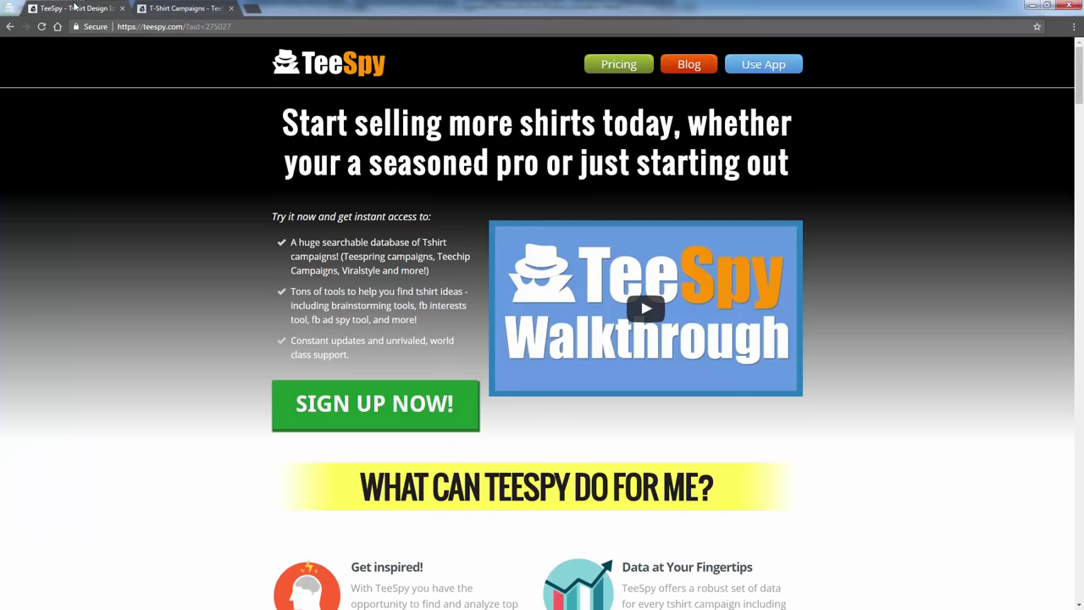
left_click_drag(76, 7, 72, 2)
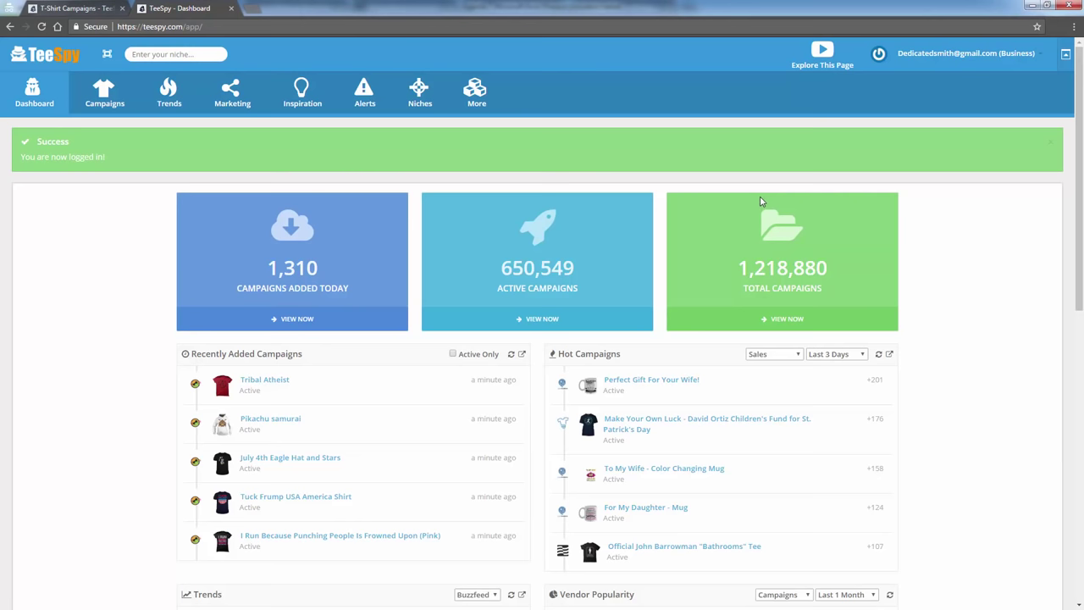
Search the logged-in TeeSpy for 'pug' campaigns.
left_click(164, 56)
type("pug")
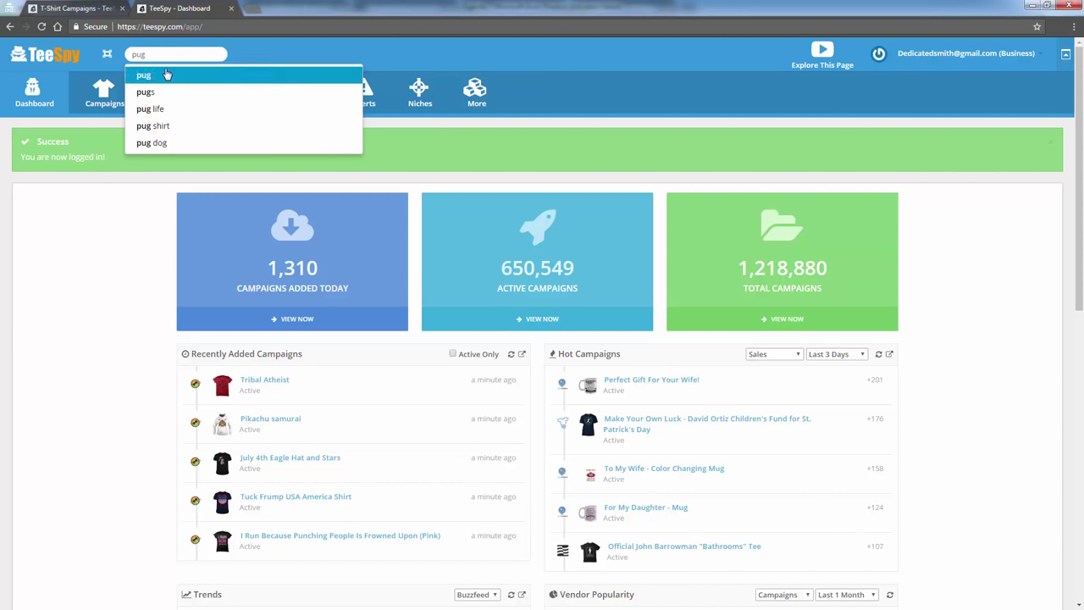
left_click(167, 74)
mouse_move(167, 80)
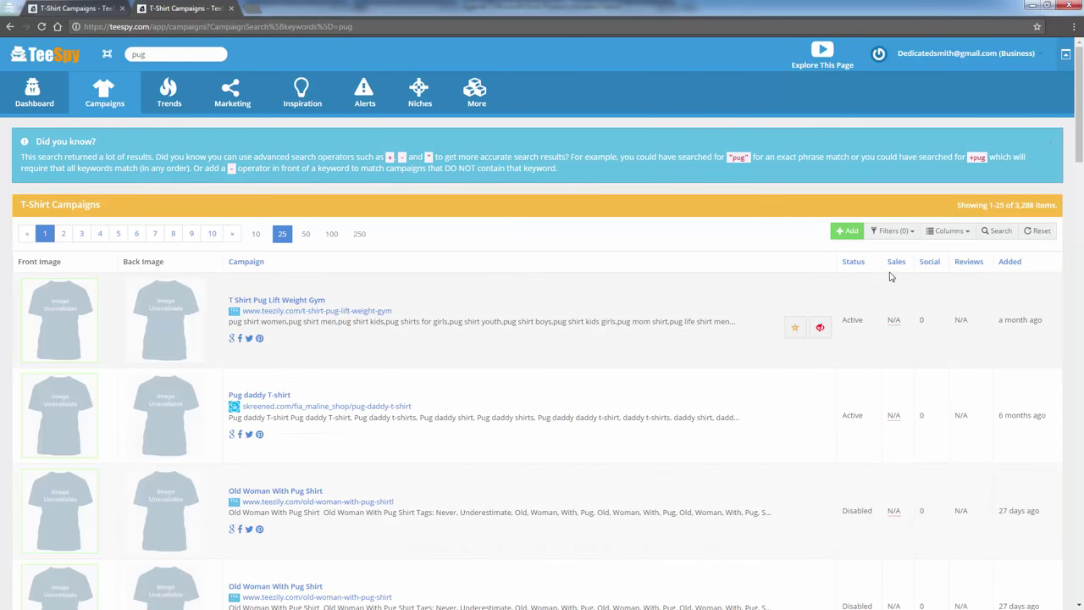
Sort pug campaigns by sales, putting Limited Edition (771 sales) first, and preview the top designs.
mouse_move(893, 354)
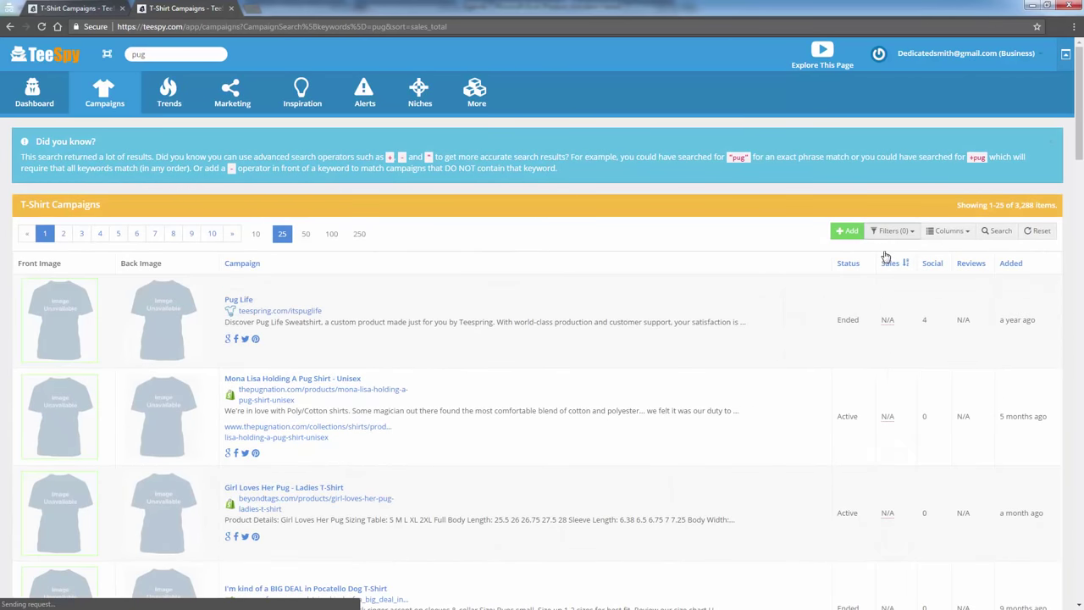
left_click(889, 264)
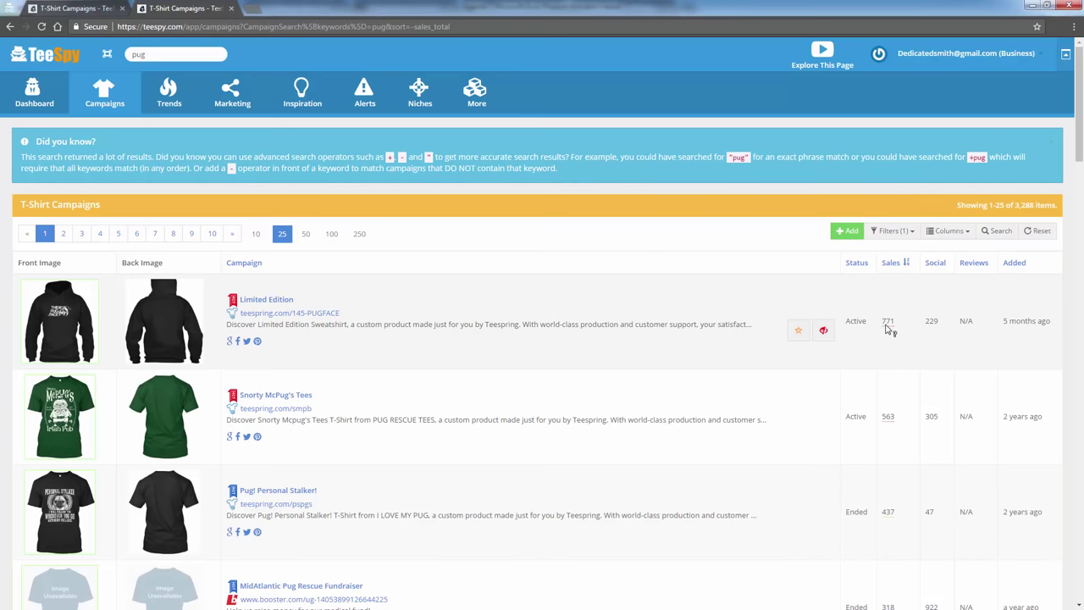
mouse_move(85, 343)
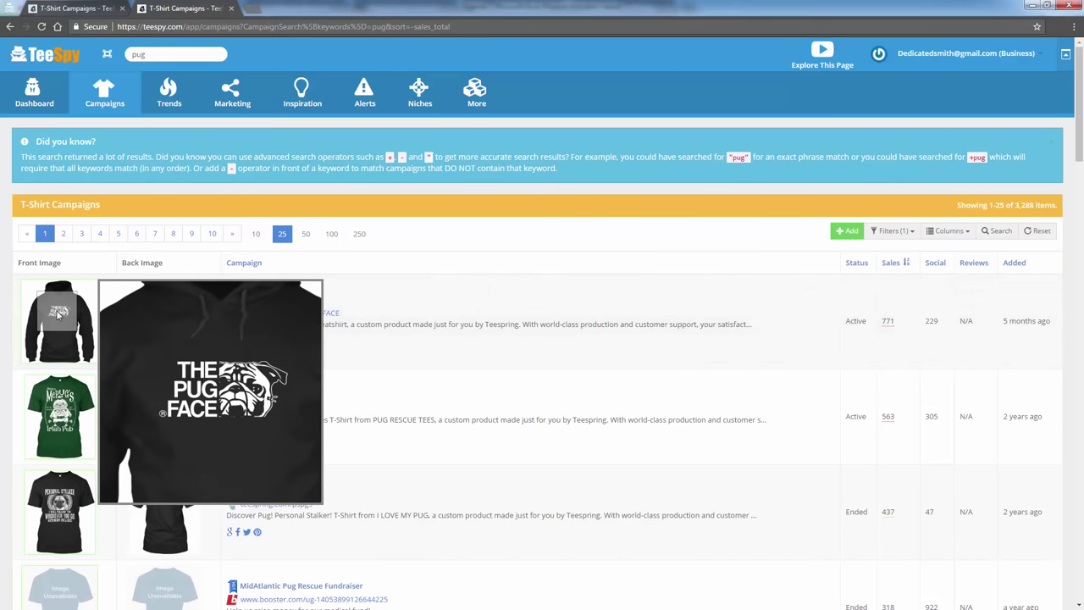
mouse_move(63, 407)
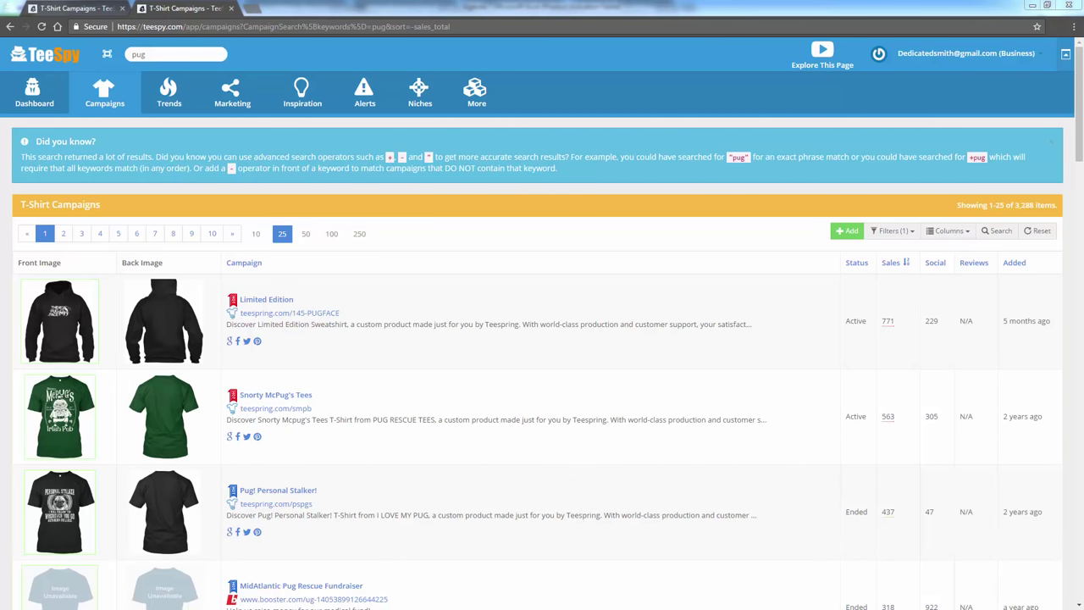
Calculate 771 × 18 = 13878 in Calculator, then close it.
type("771*18")
key("Return")
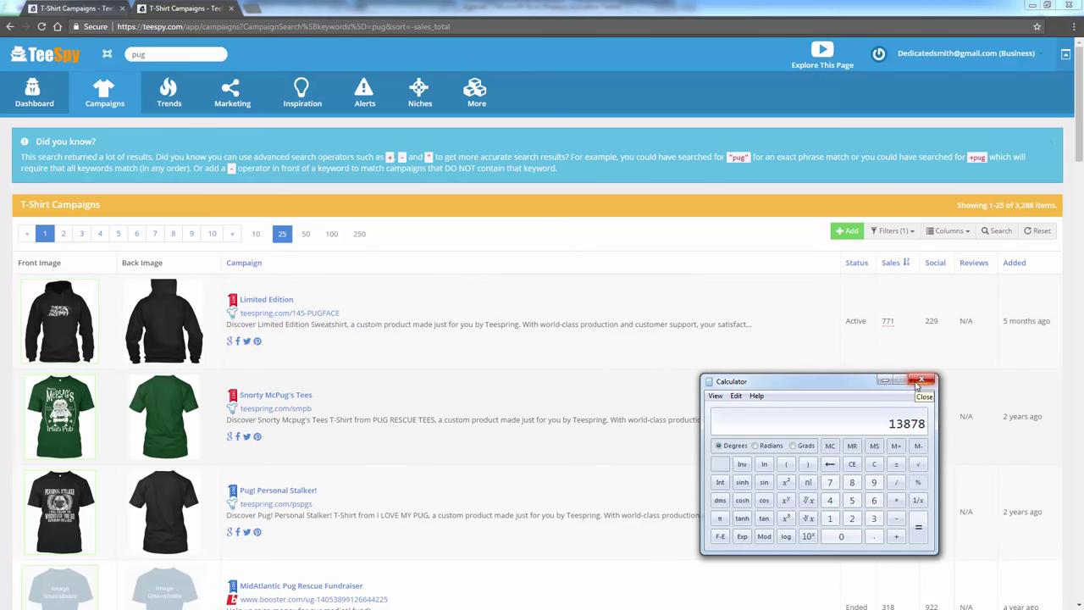
left_click(914, 385)
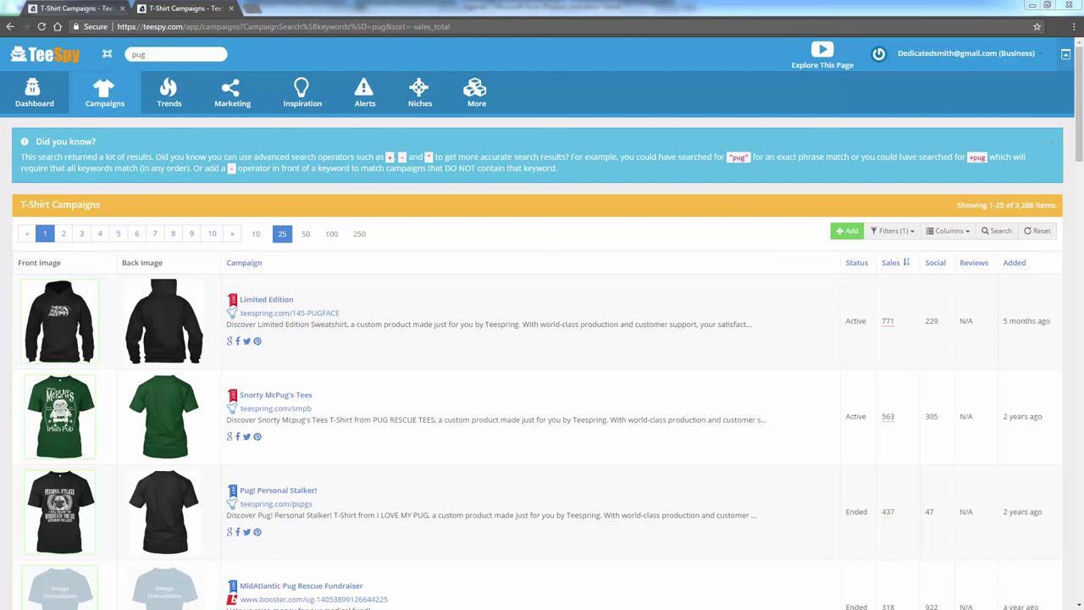
Glance at the Excel agenda, then preview top pug designs and open the This Girl Loves image.
key("alt+Tab")
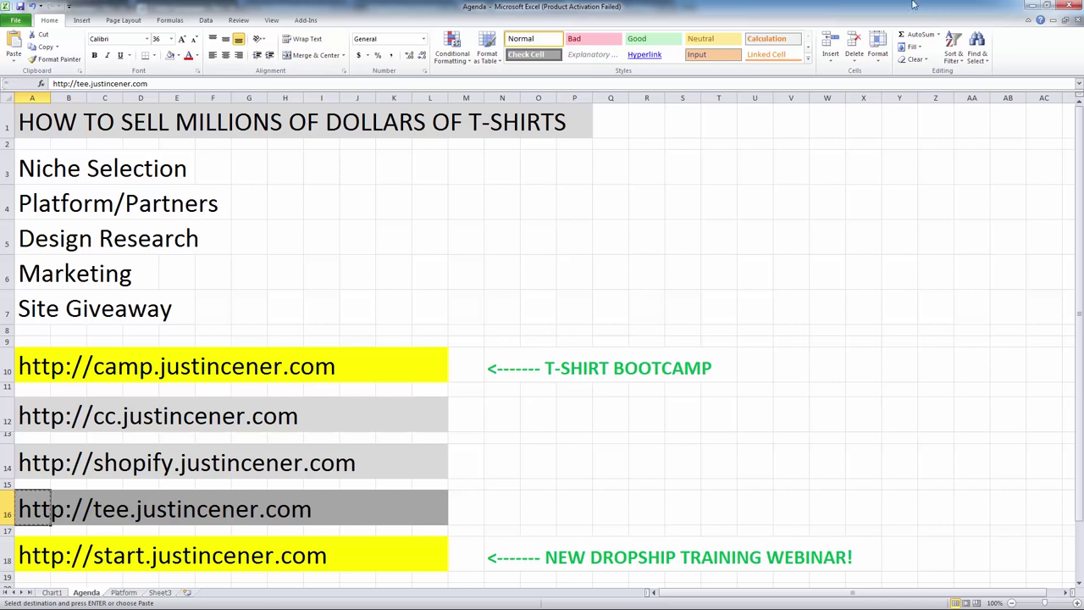
left_click(1030, 5)
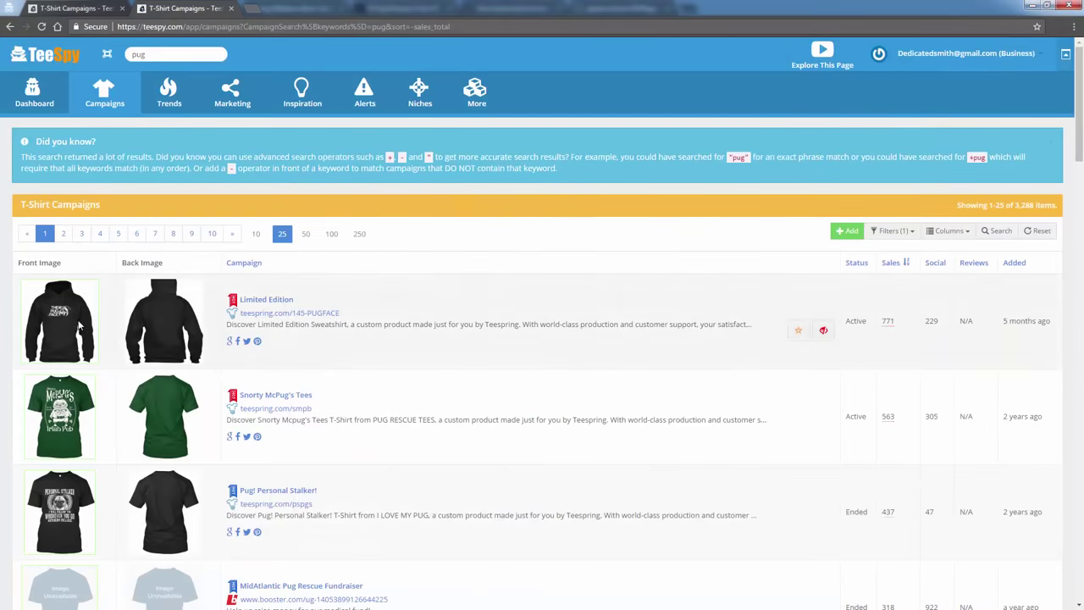
mouse_move(62, 312)
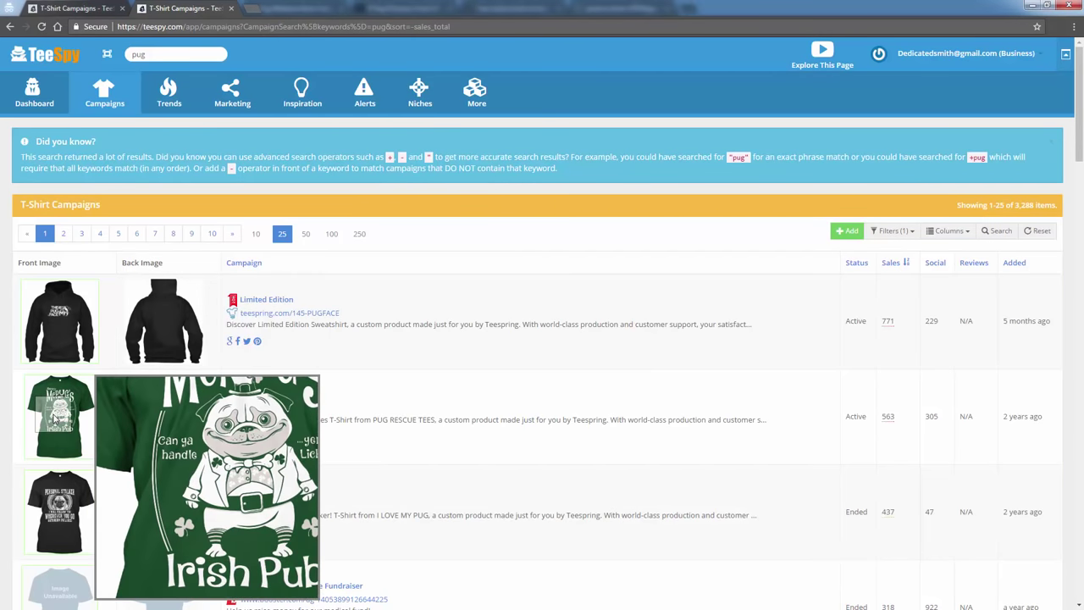
mouse_move(59, 503)
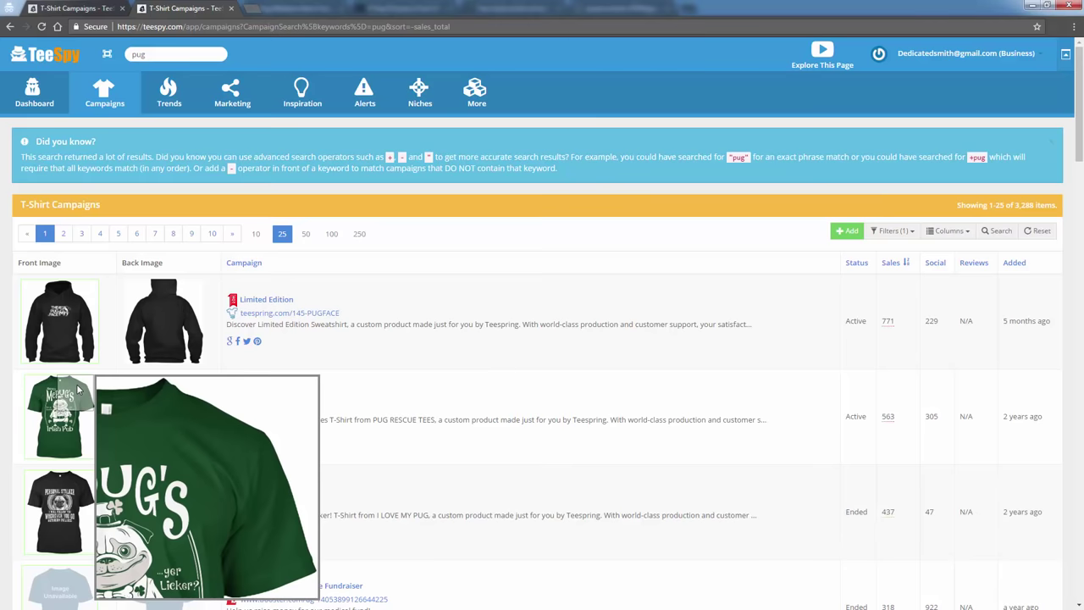
mouse_move(353, 126)
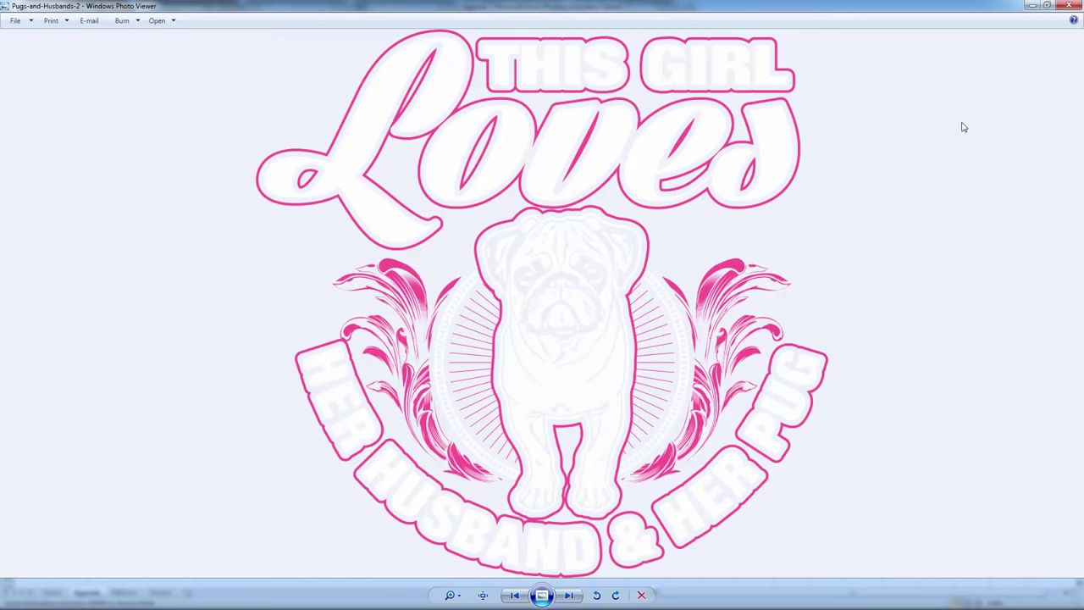
left_click(1069, 6)
Close the image viewer and upload the This Girl Loves pug design as a new front design.
left_click(1069, 5)
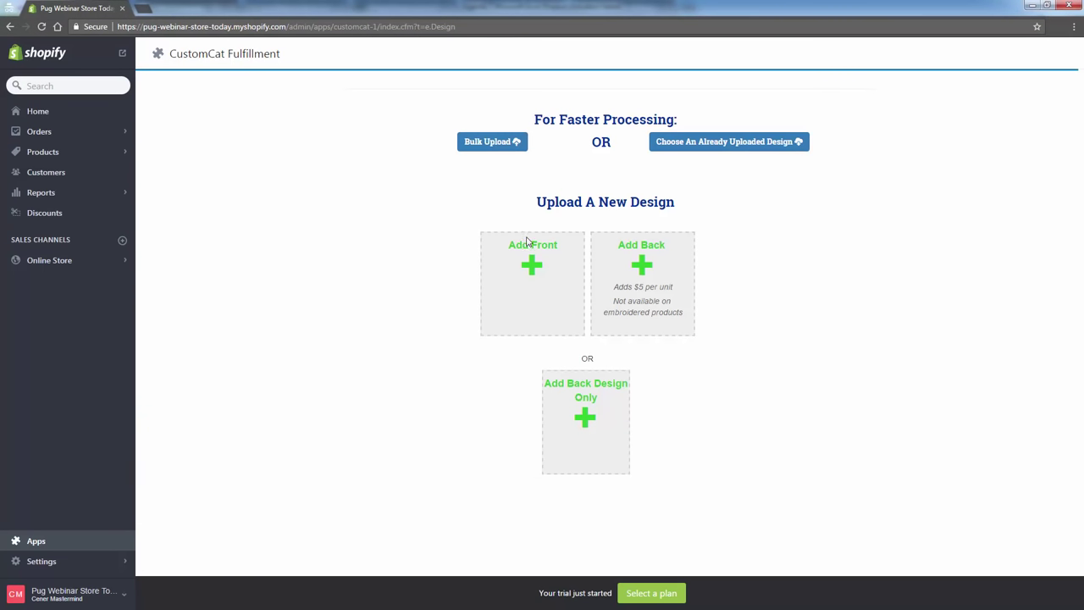
left_click(550, 249)
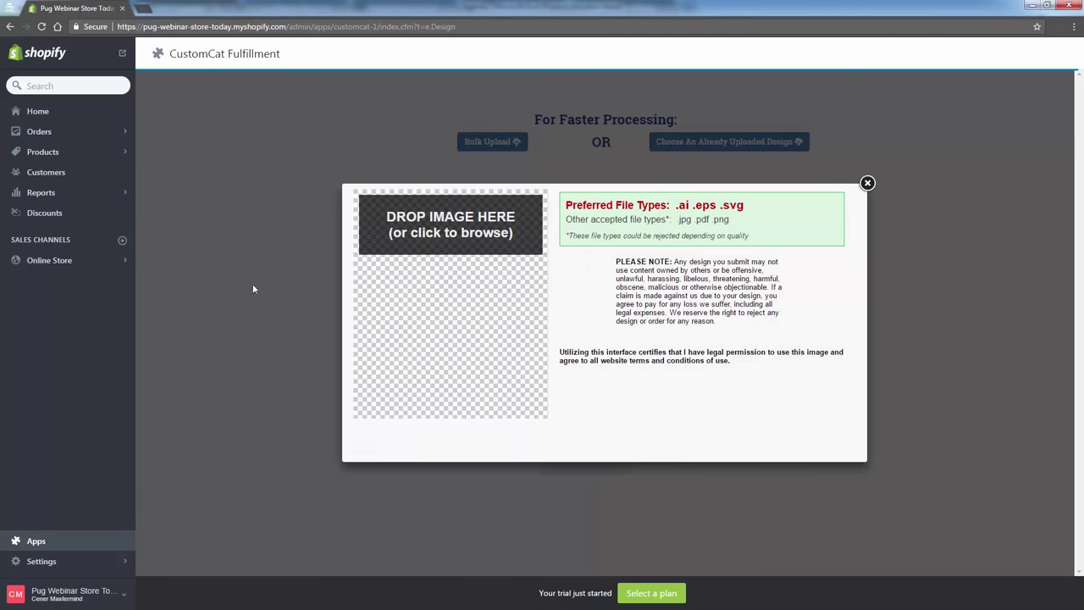
left_click_drag(343, 391, 429, 358)
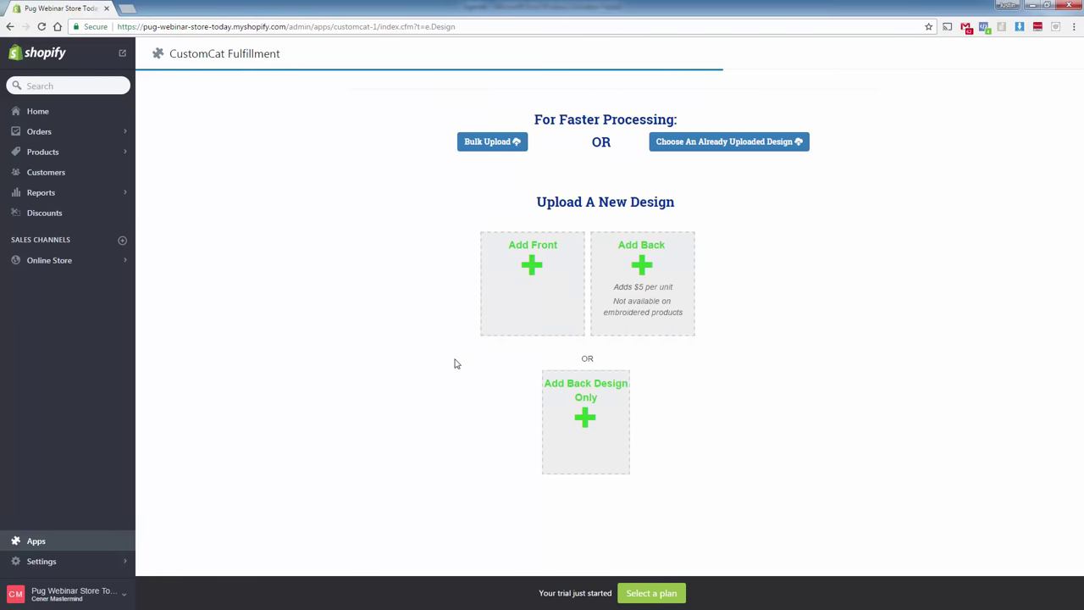
Choose the already-uploaded This Girl Loves pug design for the front and continue to products.
left_click(688, 146)
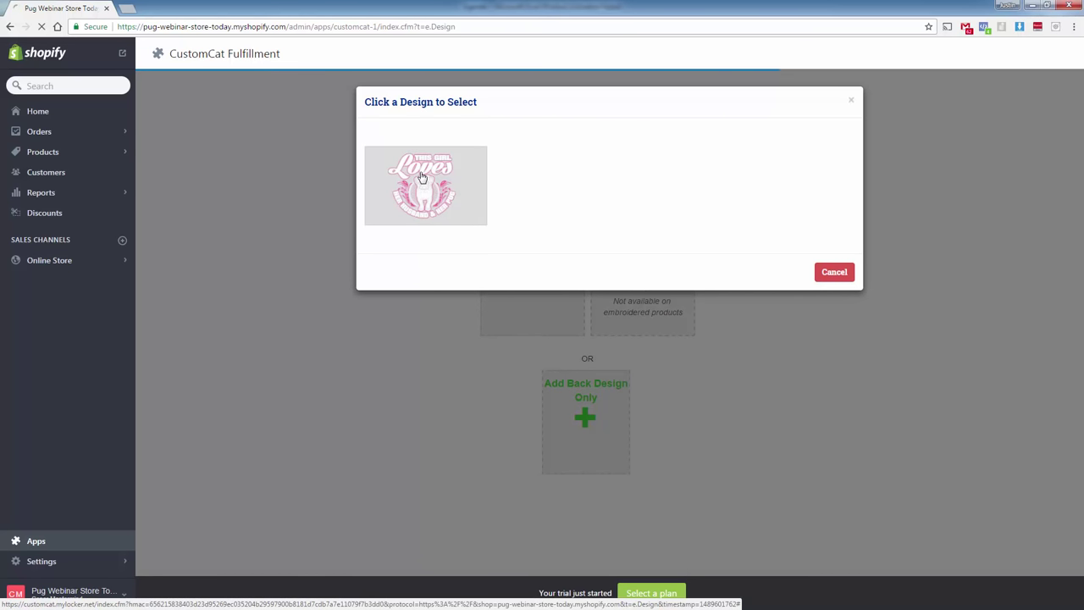
left_click(420, 176)
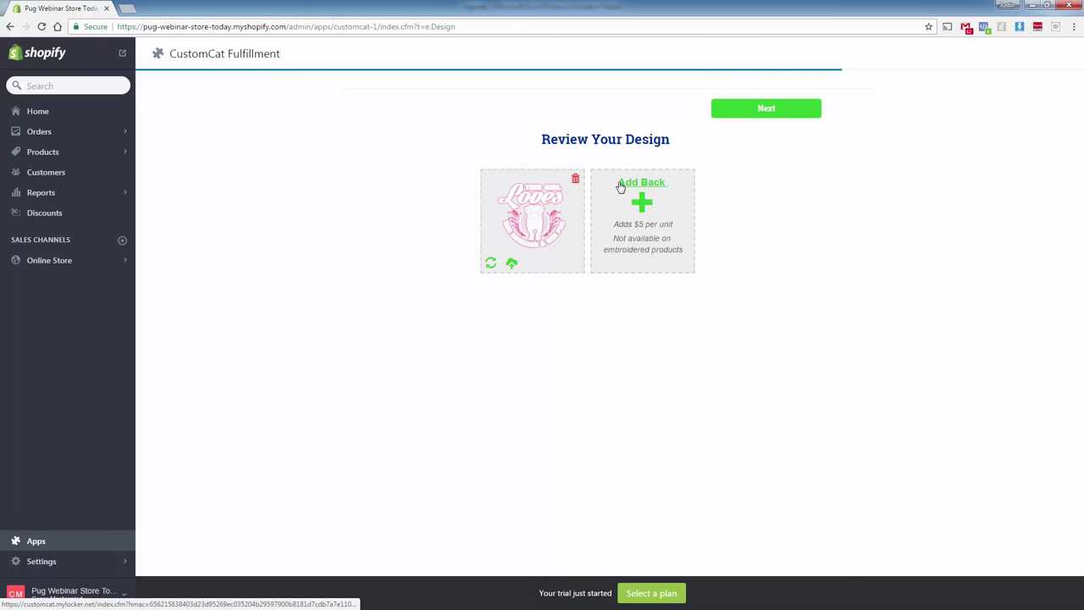
left_click(778, 119)
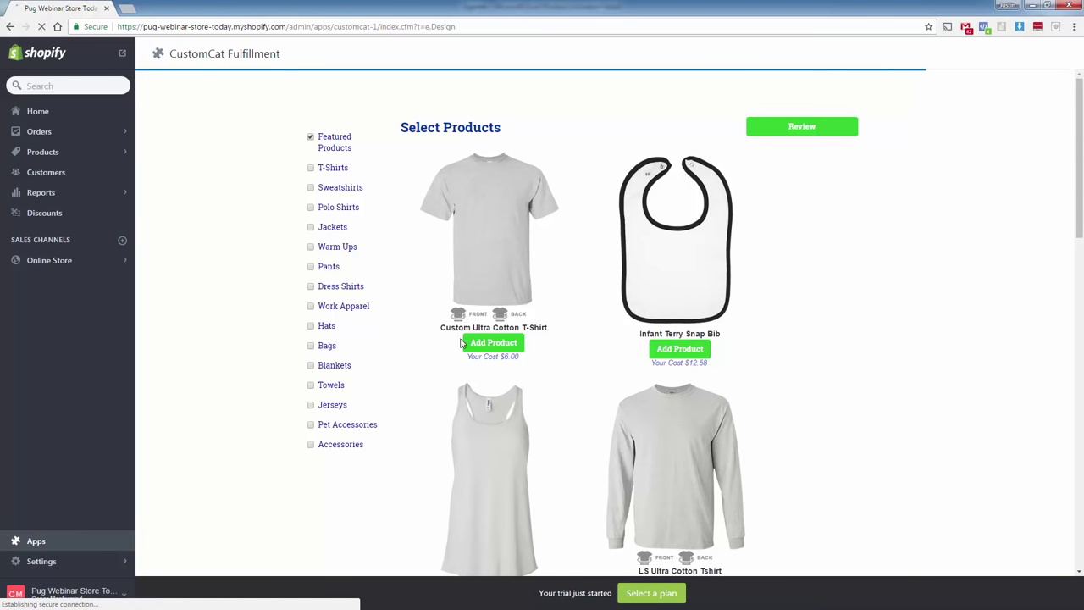
Add the $6.00 Custom Ultra Cotton T-Shirt, briefly adding then removing the Pullover Hoodie 8 oz.
left_click_drag(465, 356, 538, 362)
left_click(506, 359)
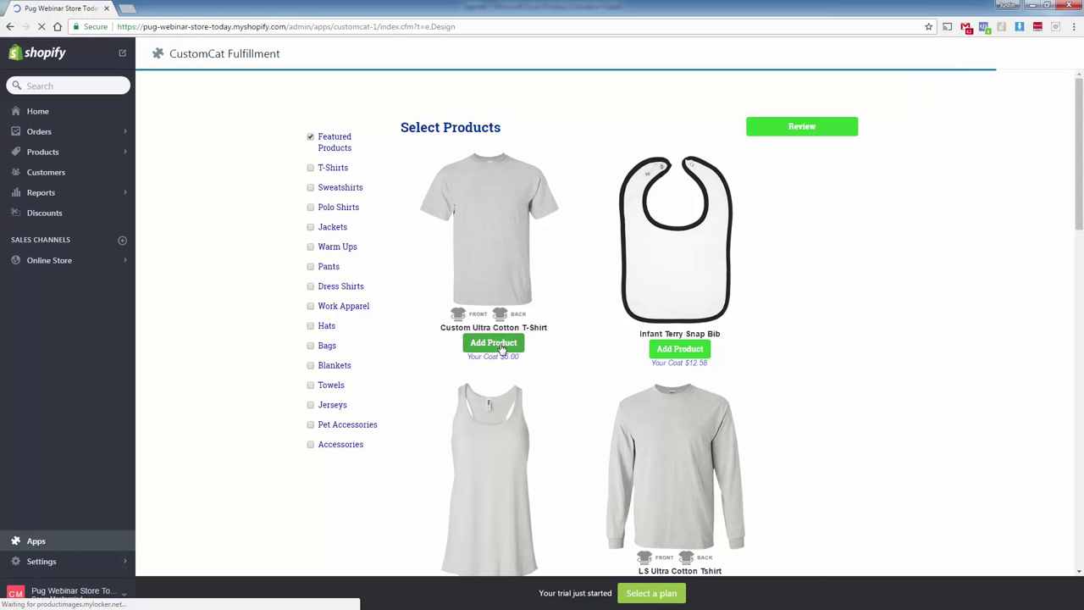
left_click(501, 343)
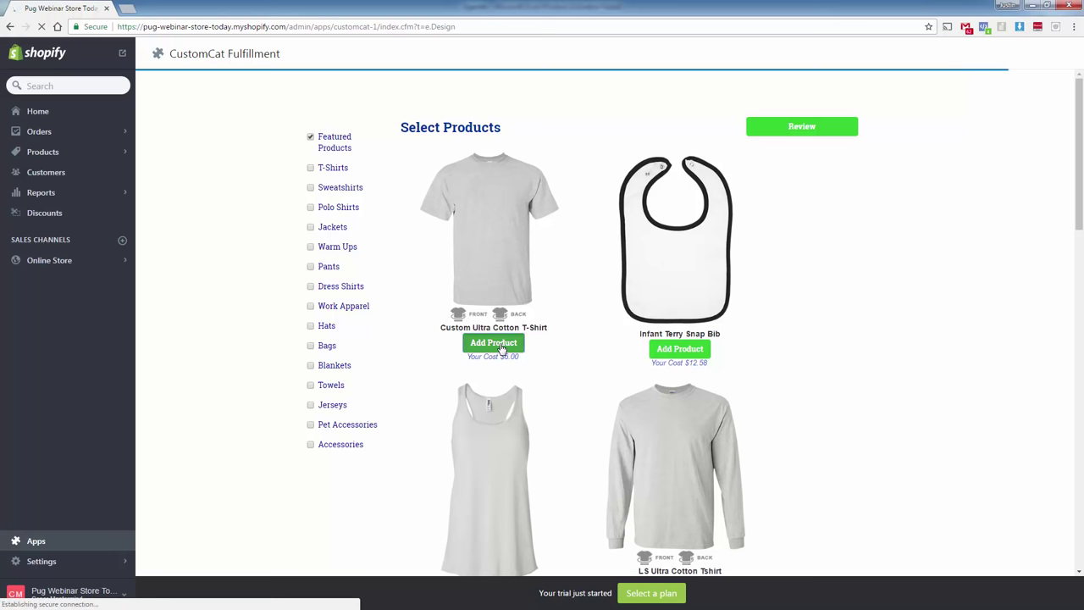
scroll(547, 345, "down", 3)
scroll(547, 345, "down", 1)
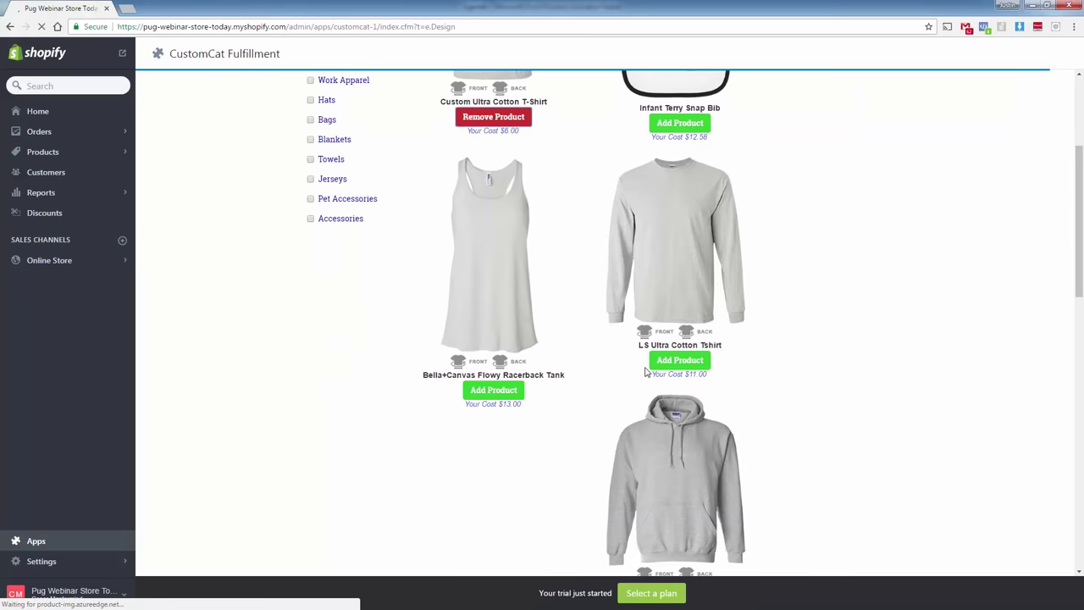
scroll(567, 388, "down", 4)
left_click(681, 377)
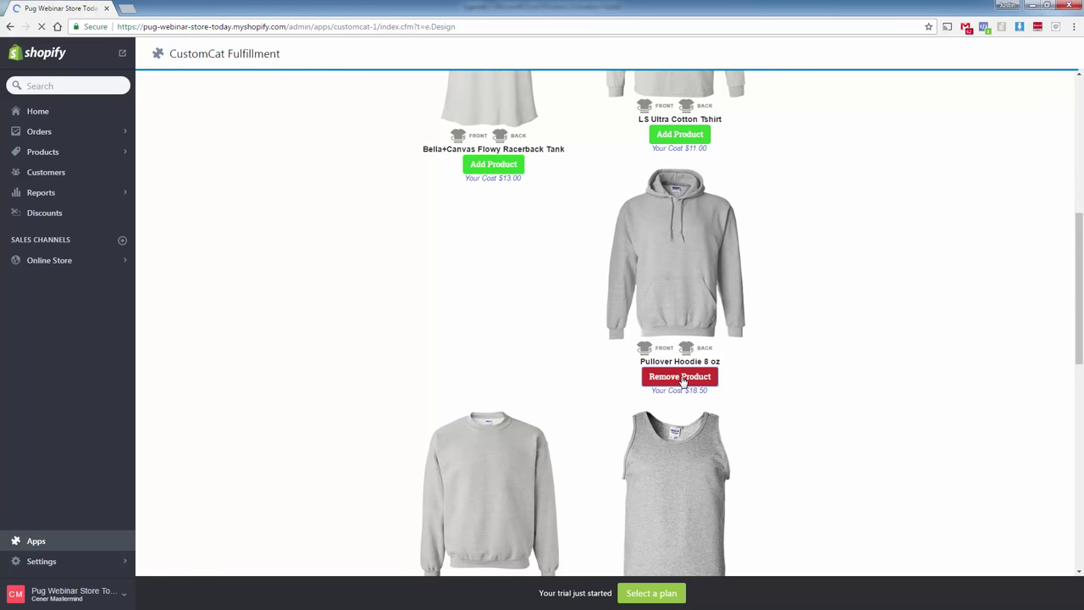
left_click(682, 381)
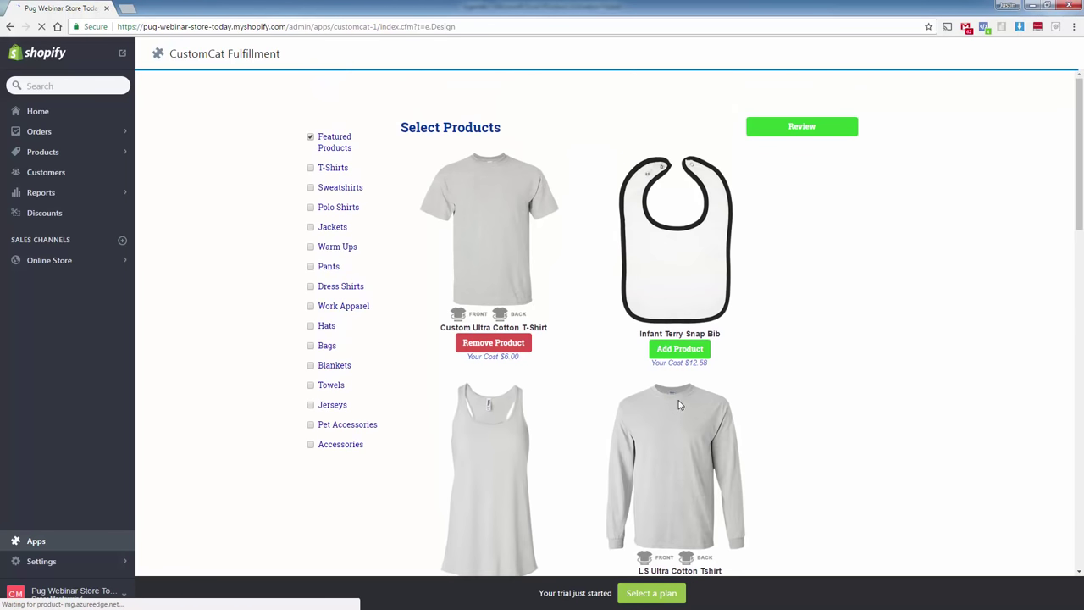
scroll(602, 341, "up", 5)
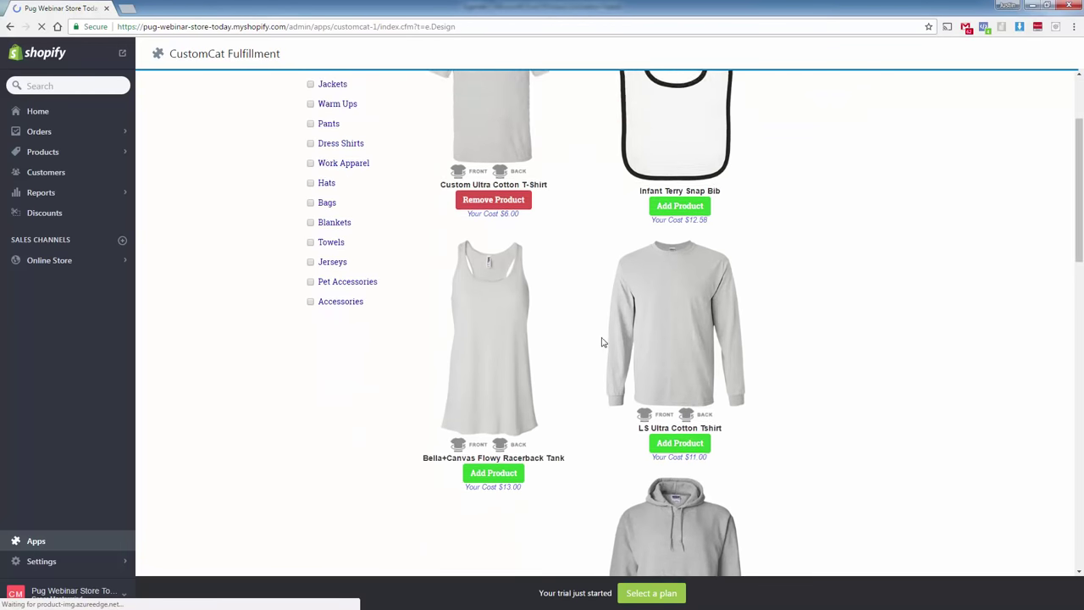
Browse the Pants, Dress Shirts and Work Apparel product categories.
left_click(310, 268)
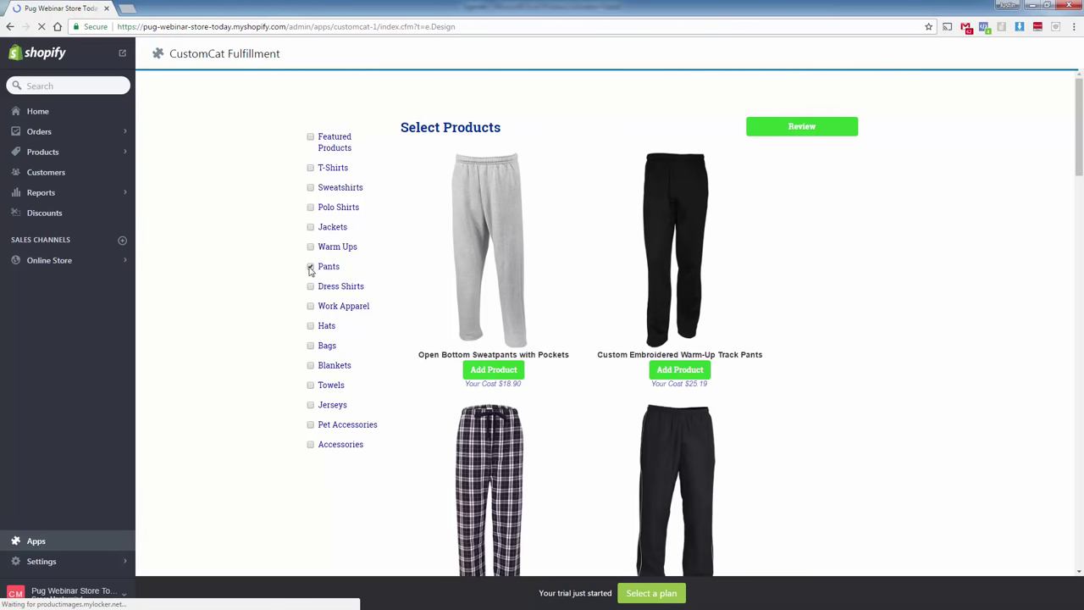
left_click(310, 287)
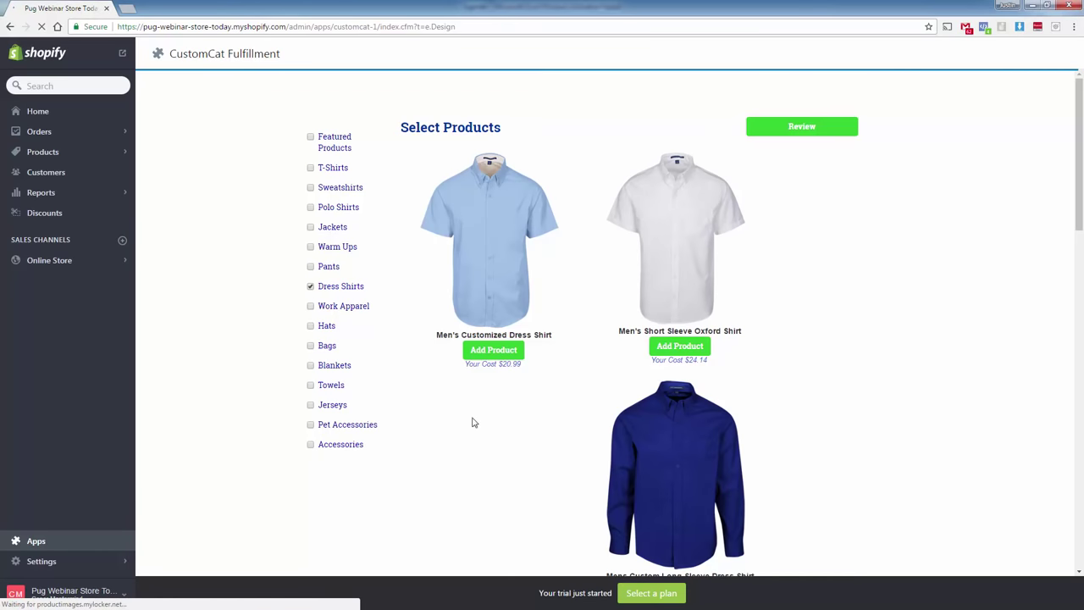
scroll(566, 445, "down", 3)
scroll(567, 445, "up", 3)
left_click(311, 306)
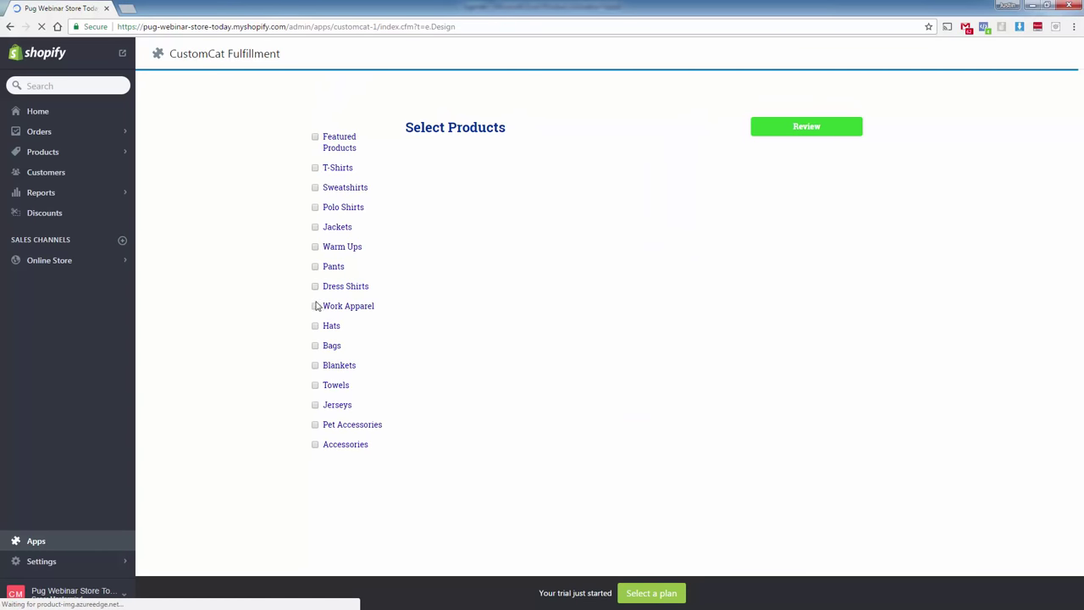
scroll(562, 396, "down", 5)
scroll(525, 394, "down", 3)
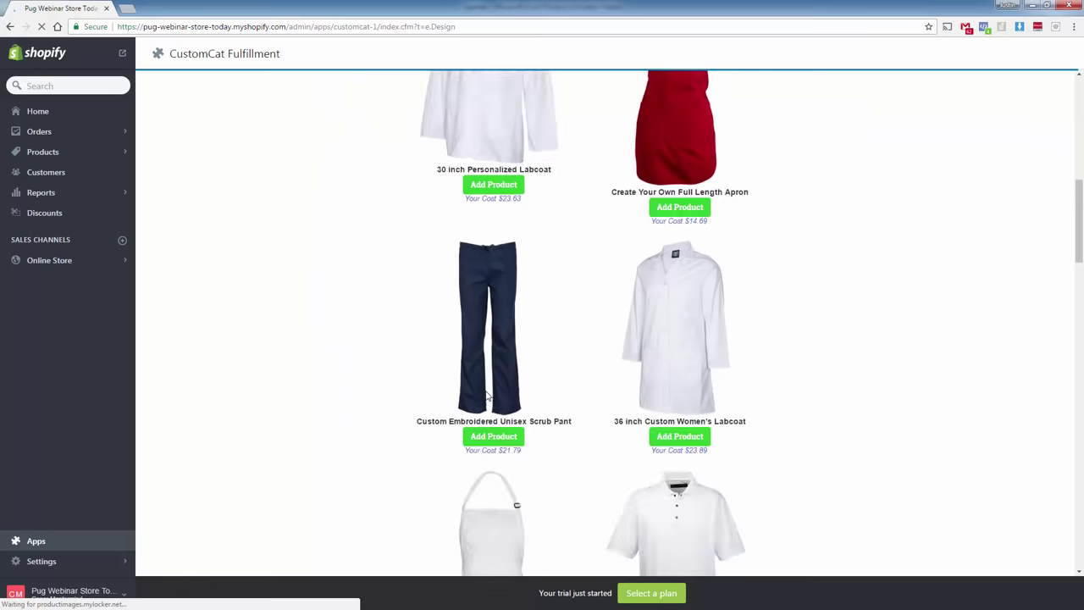
scroll(532, 442, "down", 10)
scroll(531, 439, "down", 3)
scroll(529, 440, "up", 15)
scroll(529, 440, "up", 2)
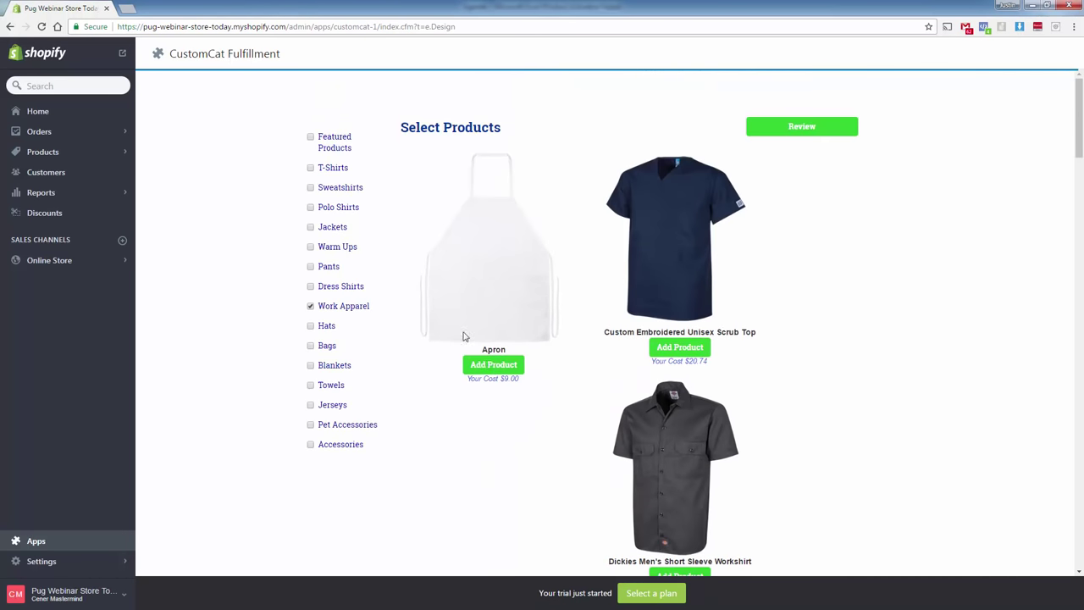
Browse the Hats, Bags, Blankets and Towels categories, unticking each afterwards.
left_click(315, 306)
left_click(315, 325)
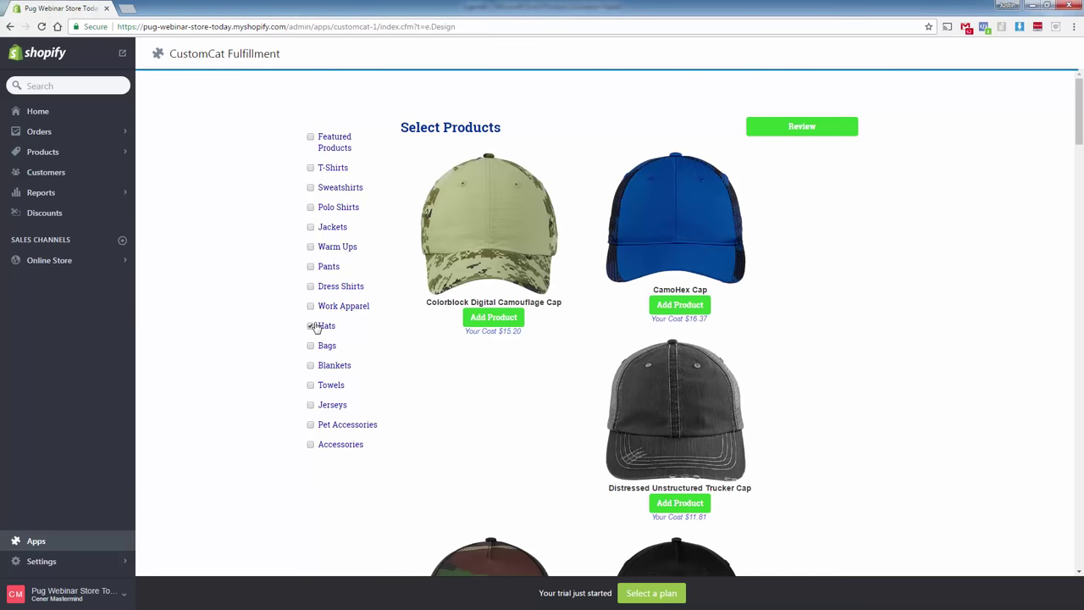
scroll(427, 391, "down", 10)
scroll(606, 468, "up", 3)
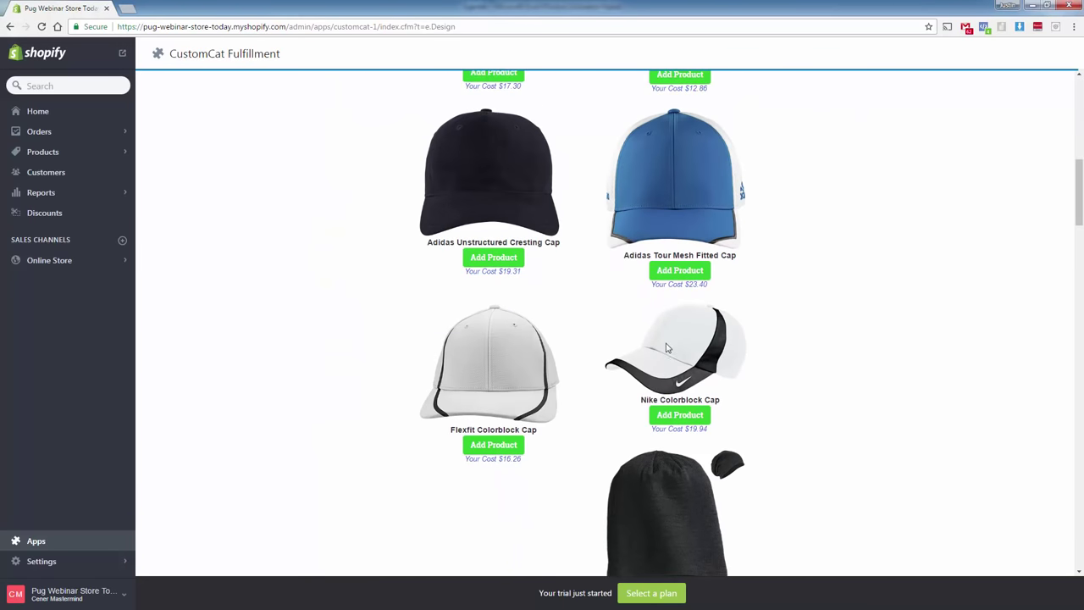
scroll(559, 401, "up", 7)
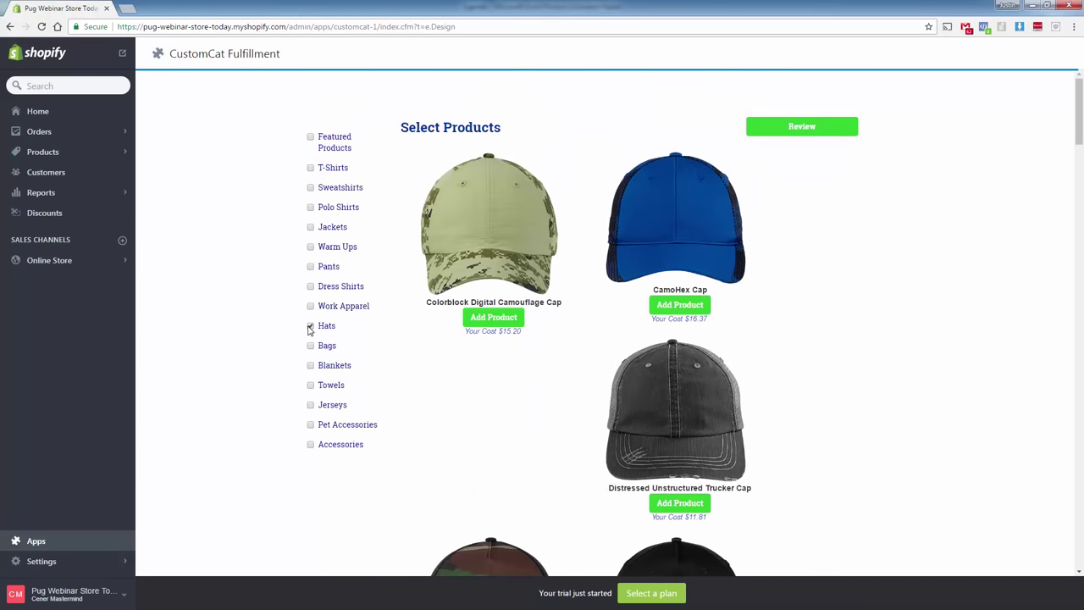
left_click(310, 326)
left_click(311, 345)
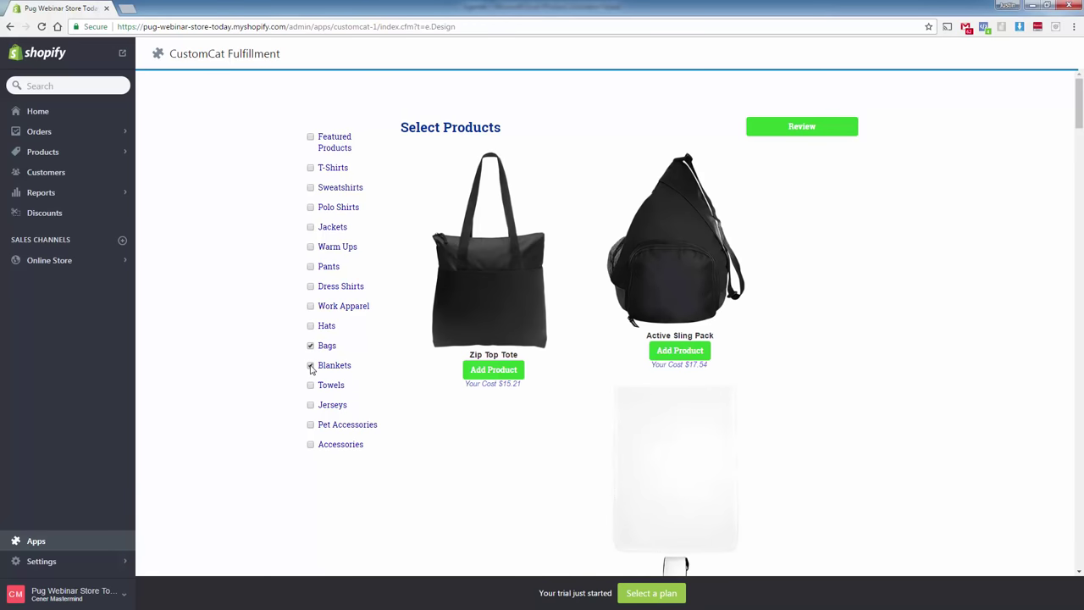
left_click(310, 364)
left_click(310, 345)
left_click(310, 365)
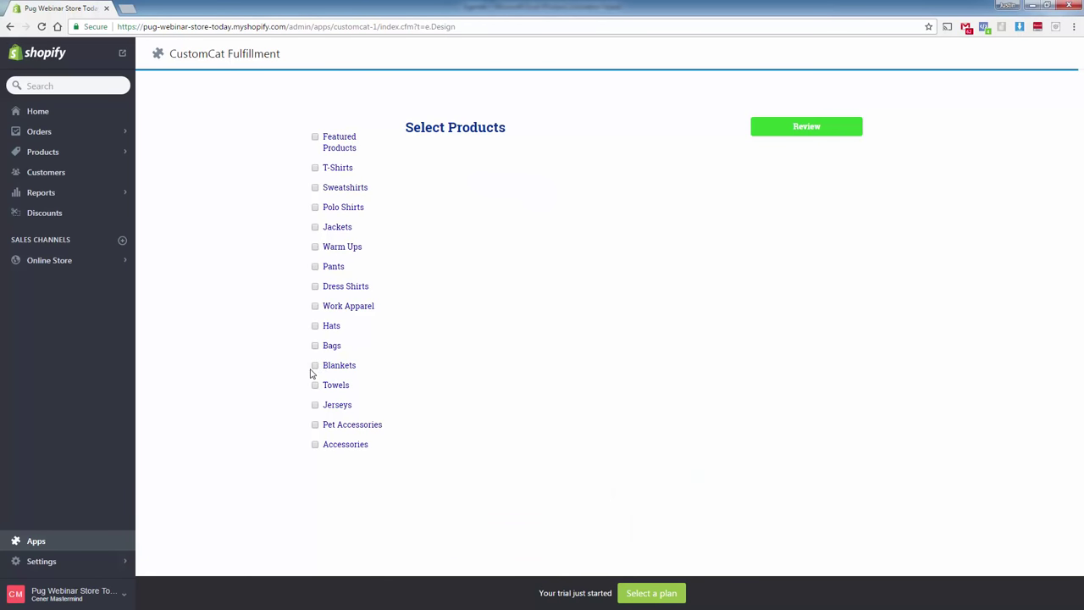
left_click(309, 365)
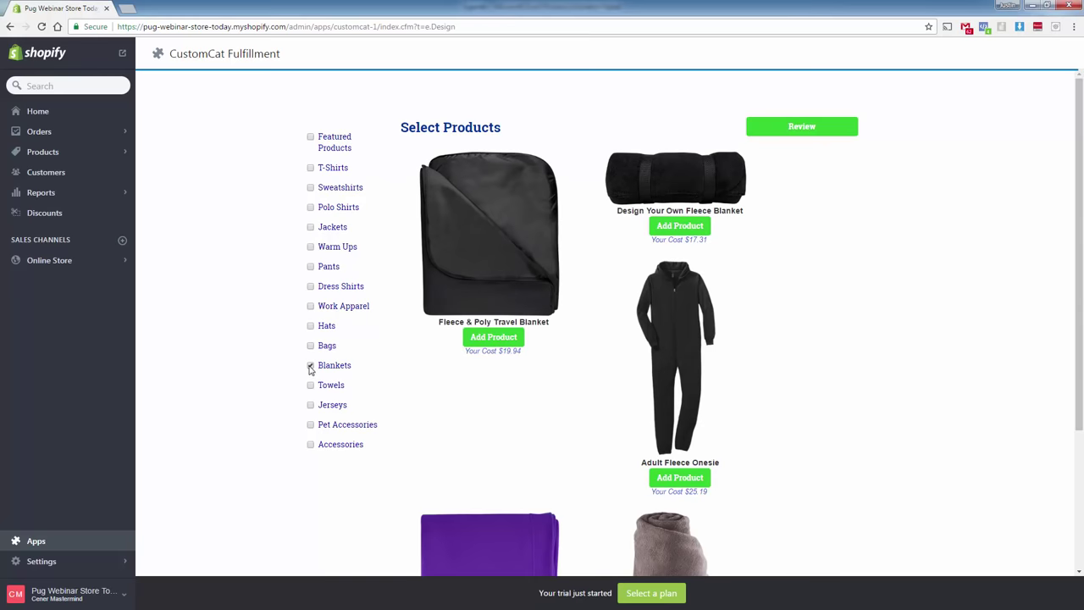
left_click(310, 365)
left_click(310, 384)
left_click(311, 385)
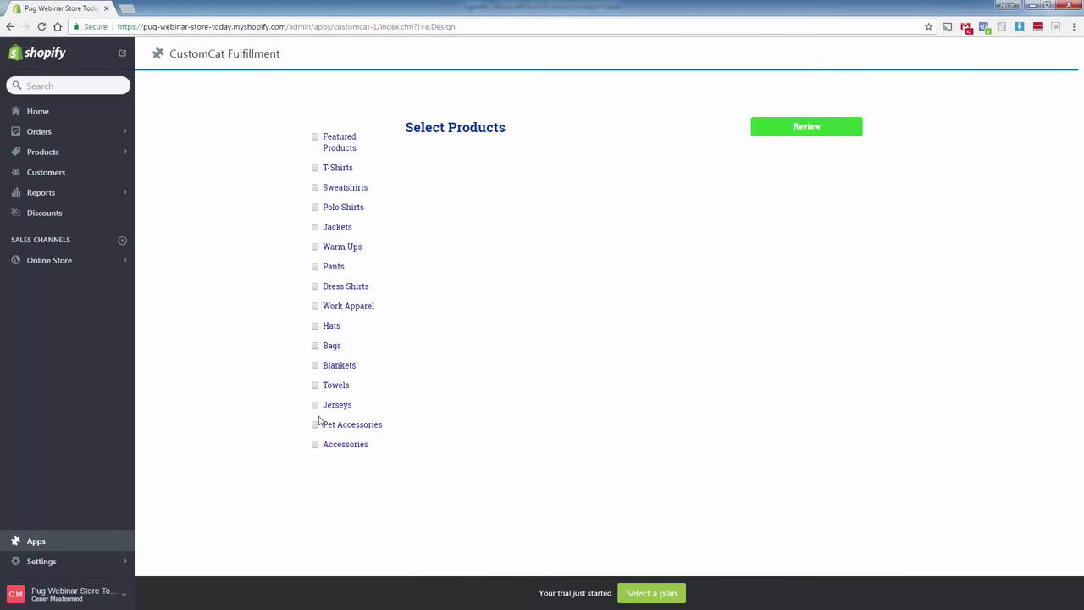
Check Pet Accessories and Accessories, re-tick Featured Products and proceed to Review.
left_click(311, 425)
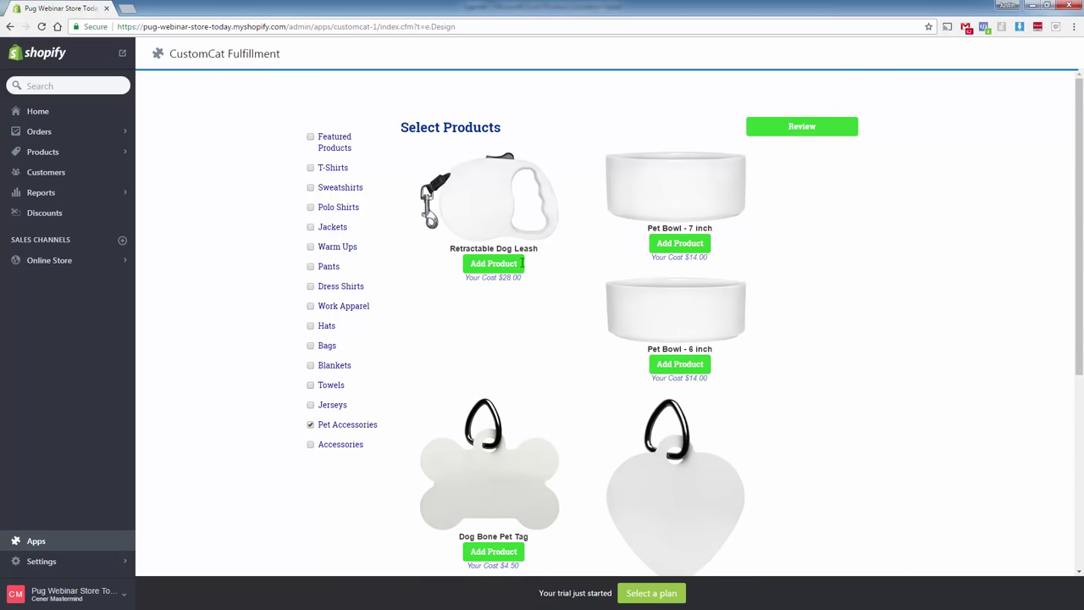
left_click(310, 424)
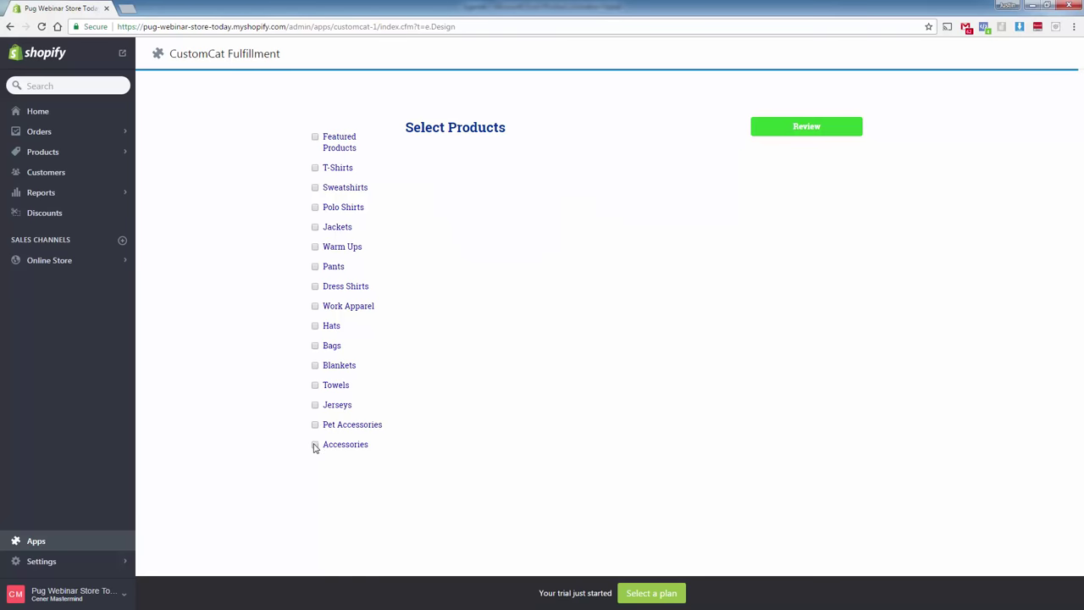
left_click(311, 445)
scroll(487, 402, "down", 3)
scroll(488, 402, "up", 5)
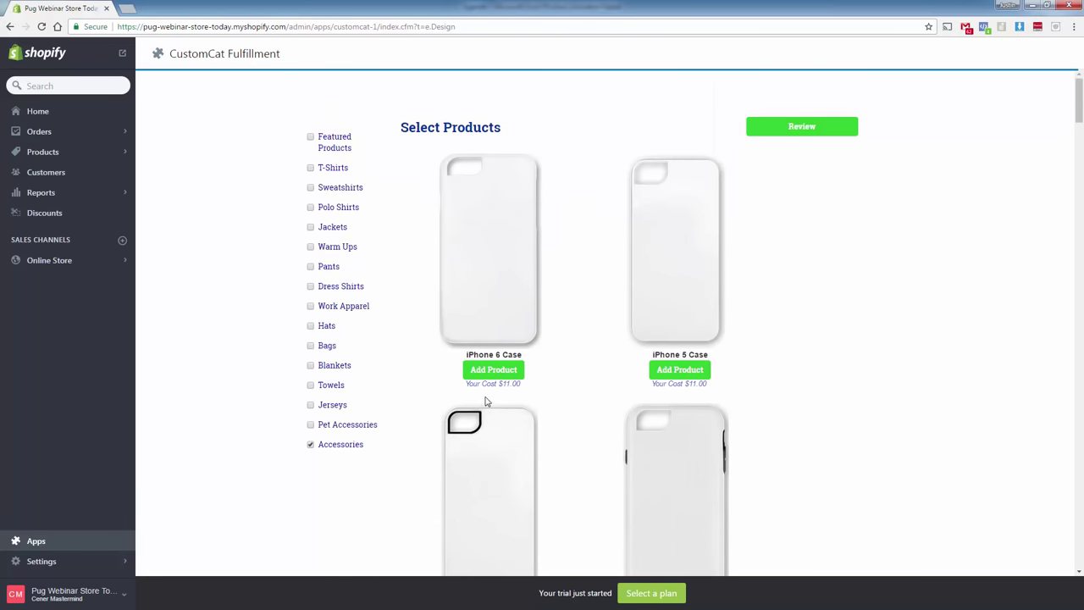
left_click(313, 445)
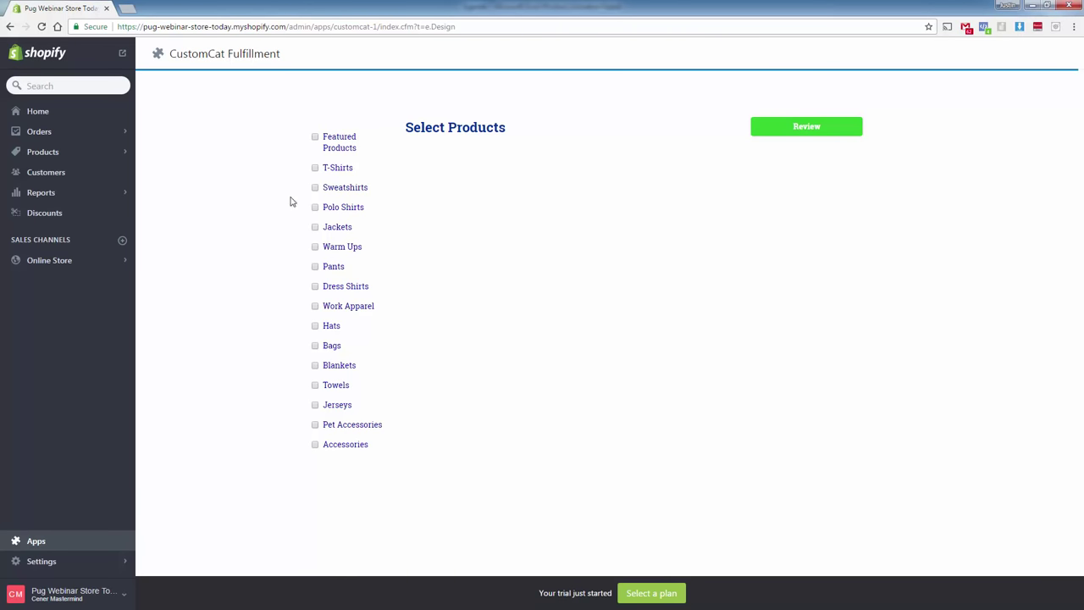
left_click(314, 142)
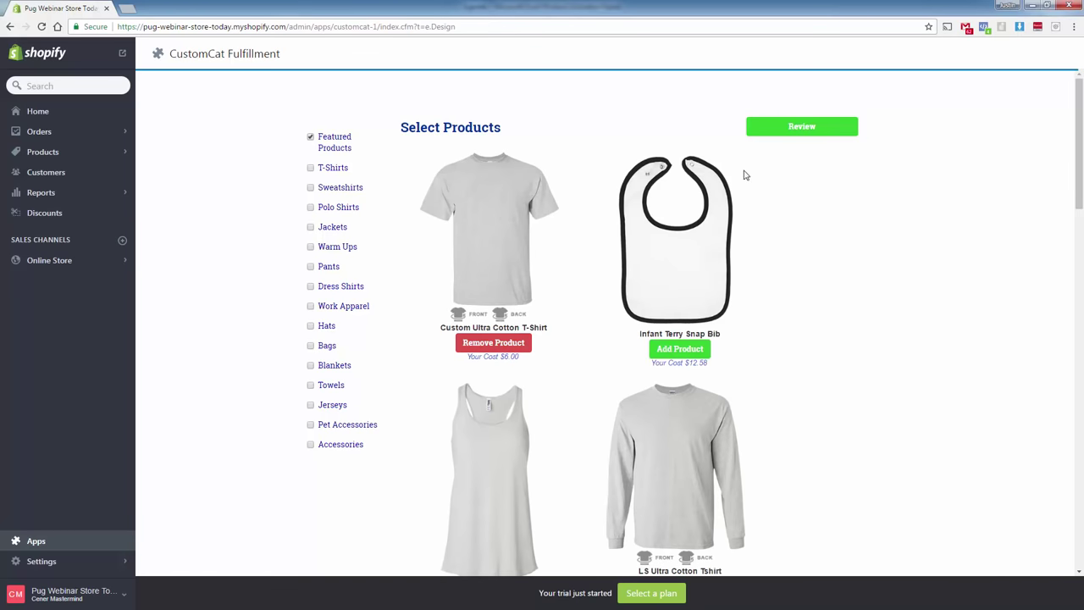
left_click(796, 138)
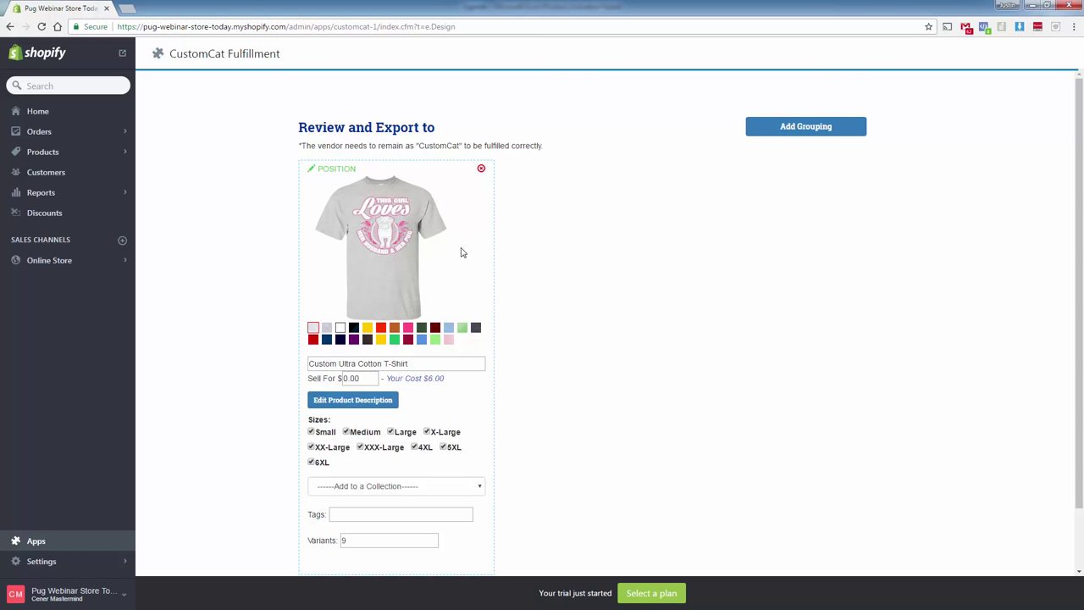
Title the T-shirt listing 'This Girl Loves' and set its Sell For price to 22.99.
triple_click(342, 364)
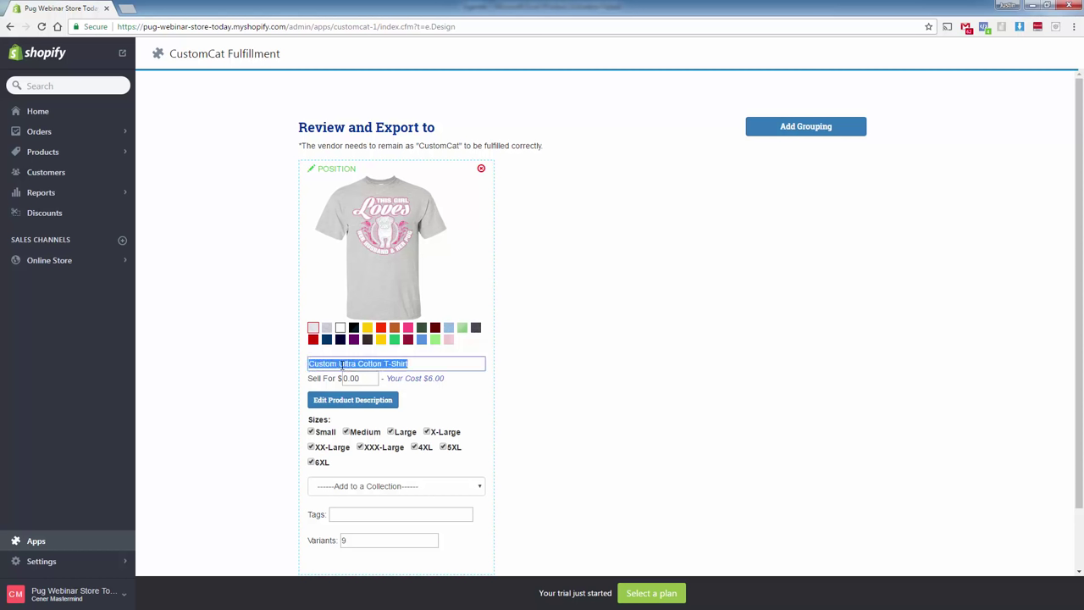
type("This G")
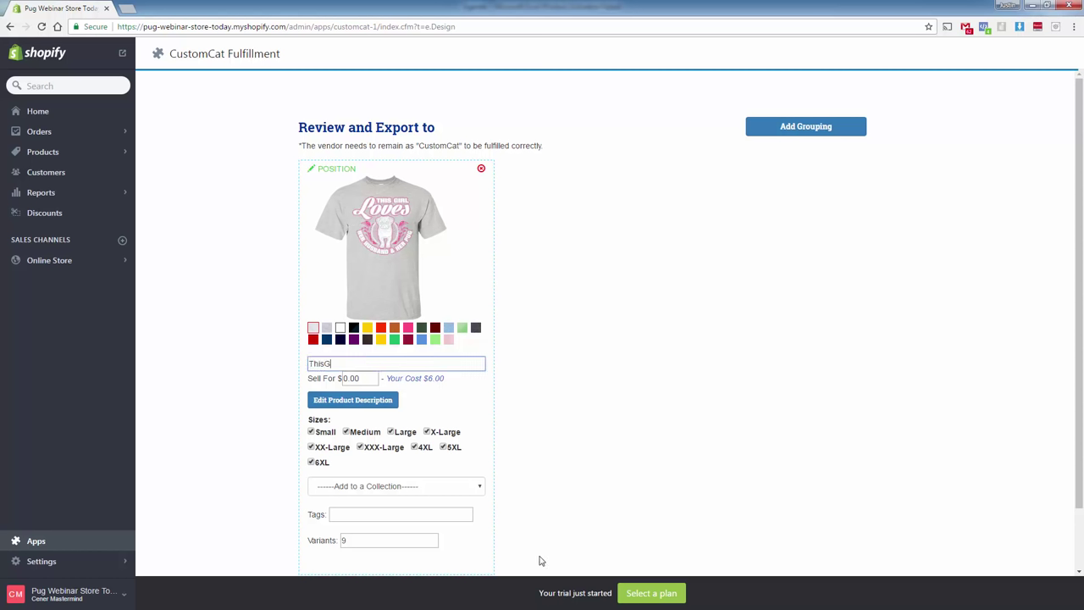
type("irl Loves")
double_click(365, 379)
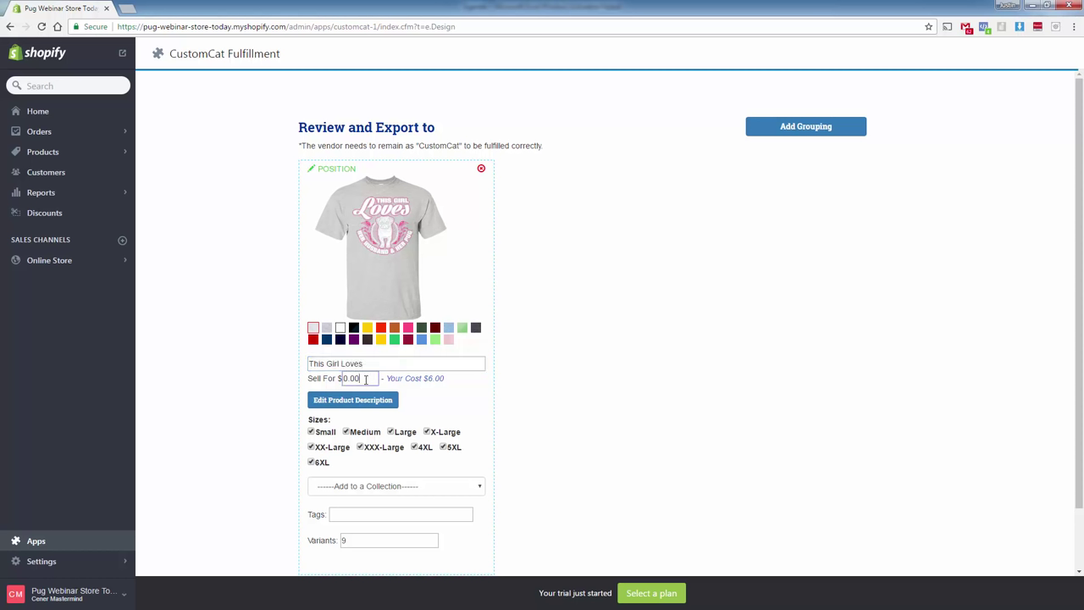
type("22.99")
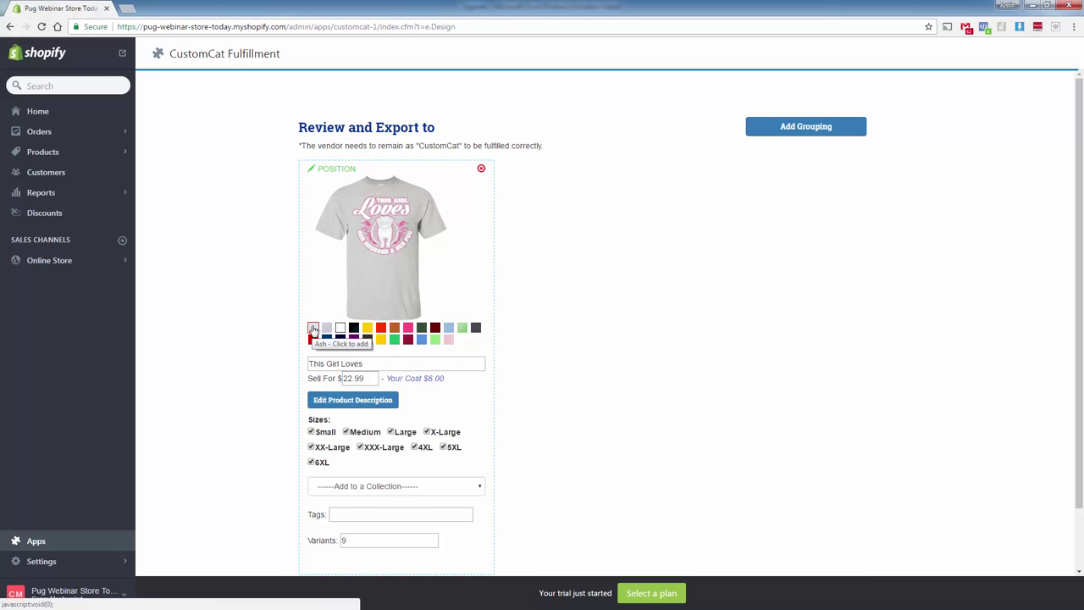
Swap the Ash colour for Black, Red and Navy shirts, then export the T-shirt to Shopify.
left_click(313, 328)
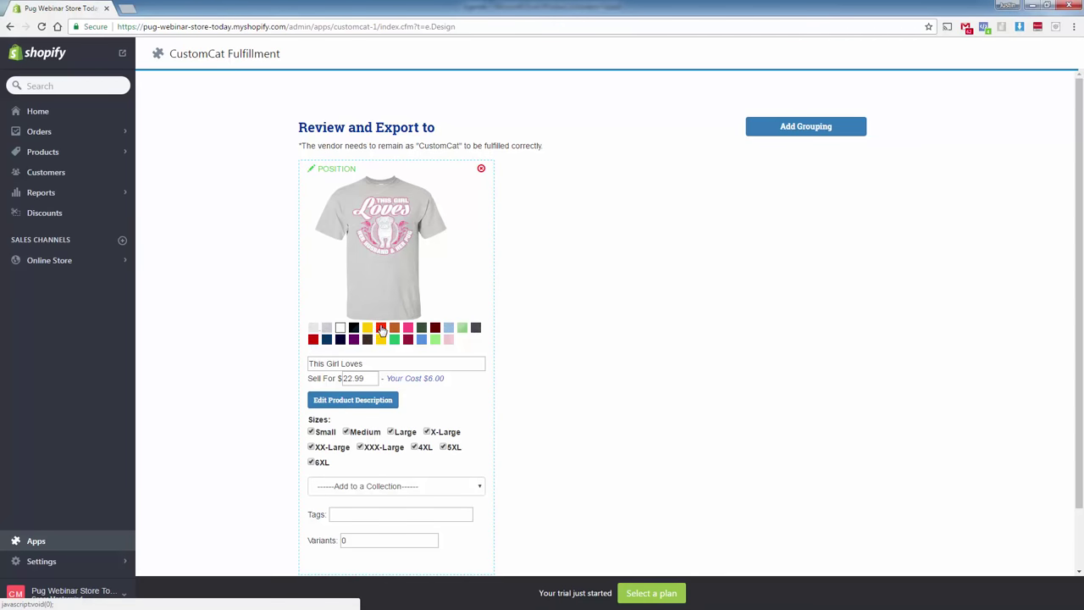
left_click(355, 328)
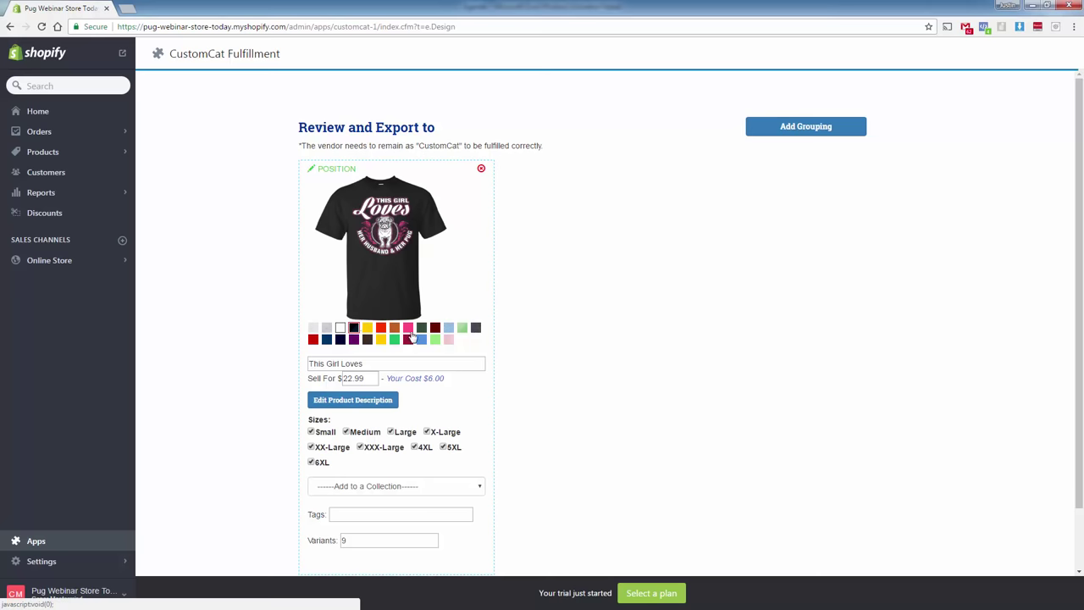
left_click(312, 340)
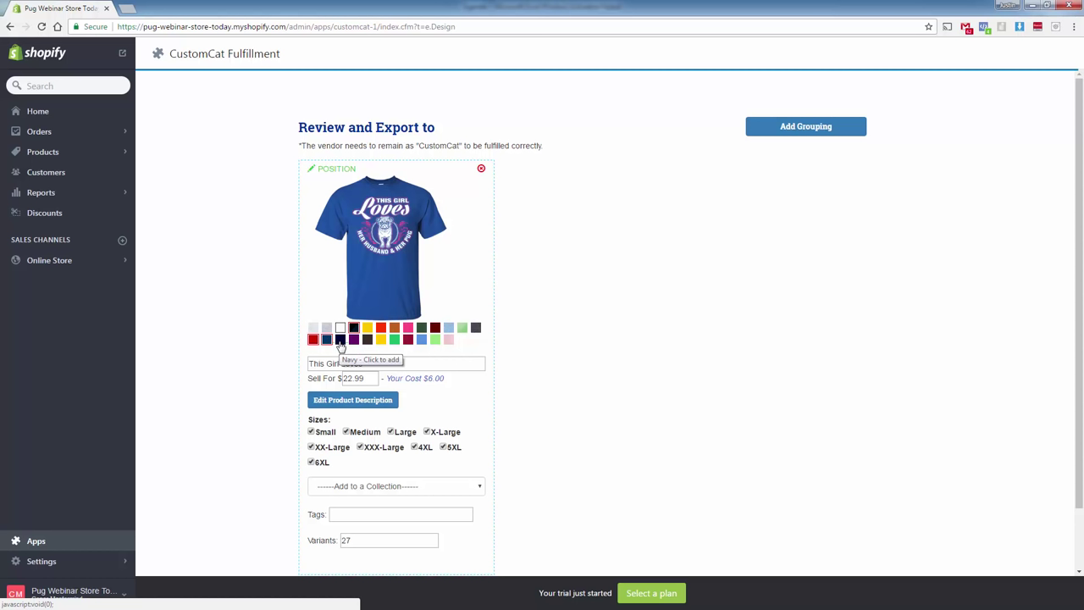
left_click(340, 340)
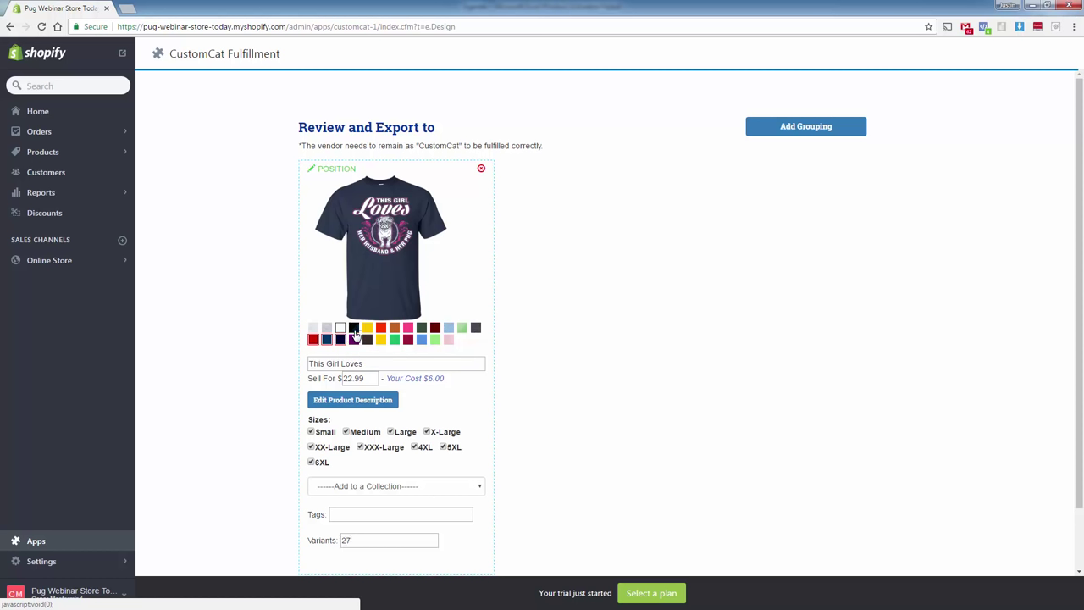
left_click(354, 330)
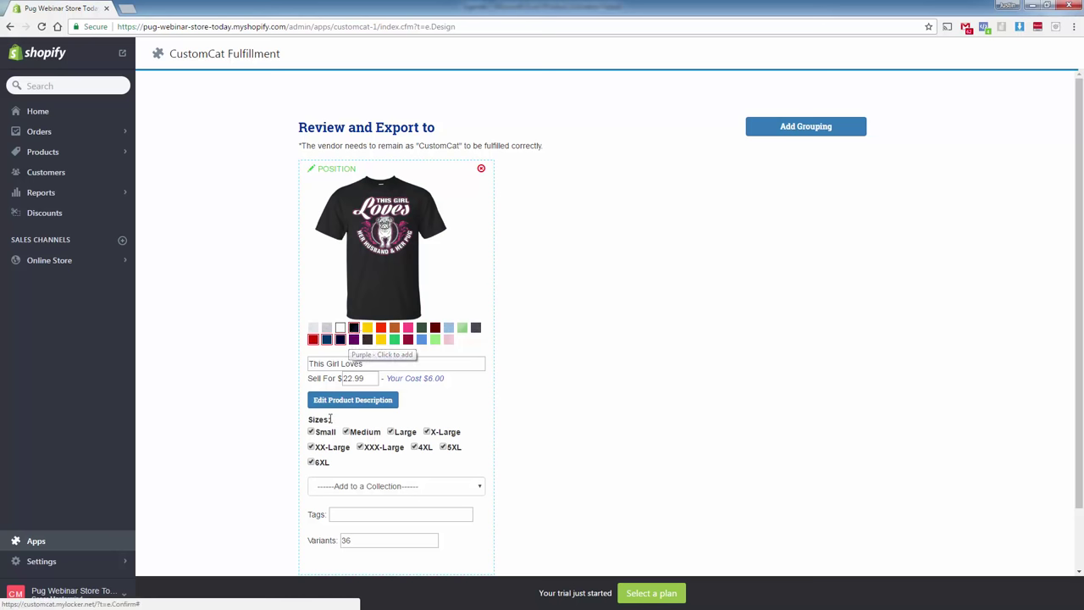
scroll(331, 407, "down", 2)
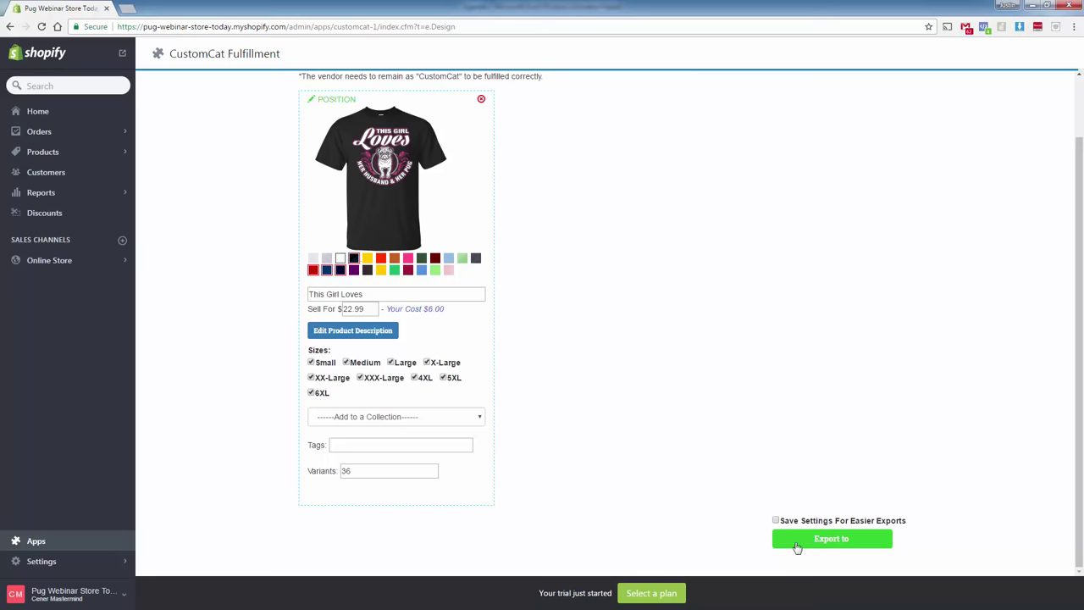
left_click(867, 542)
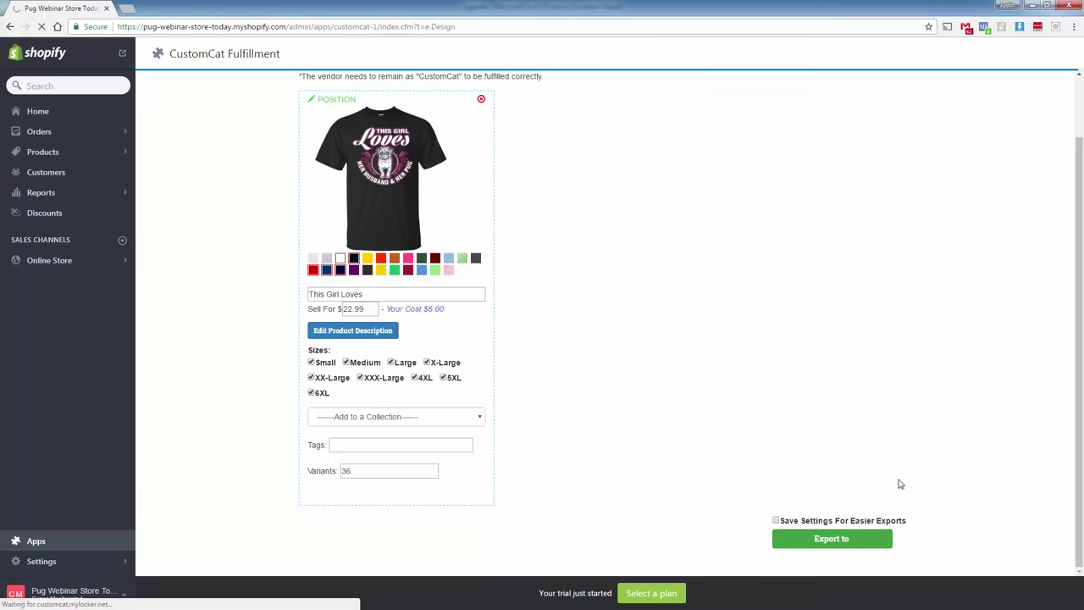